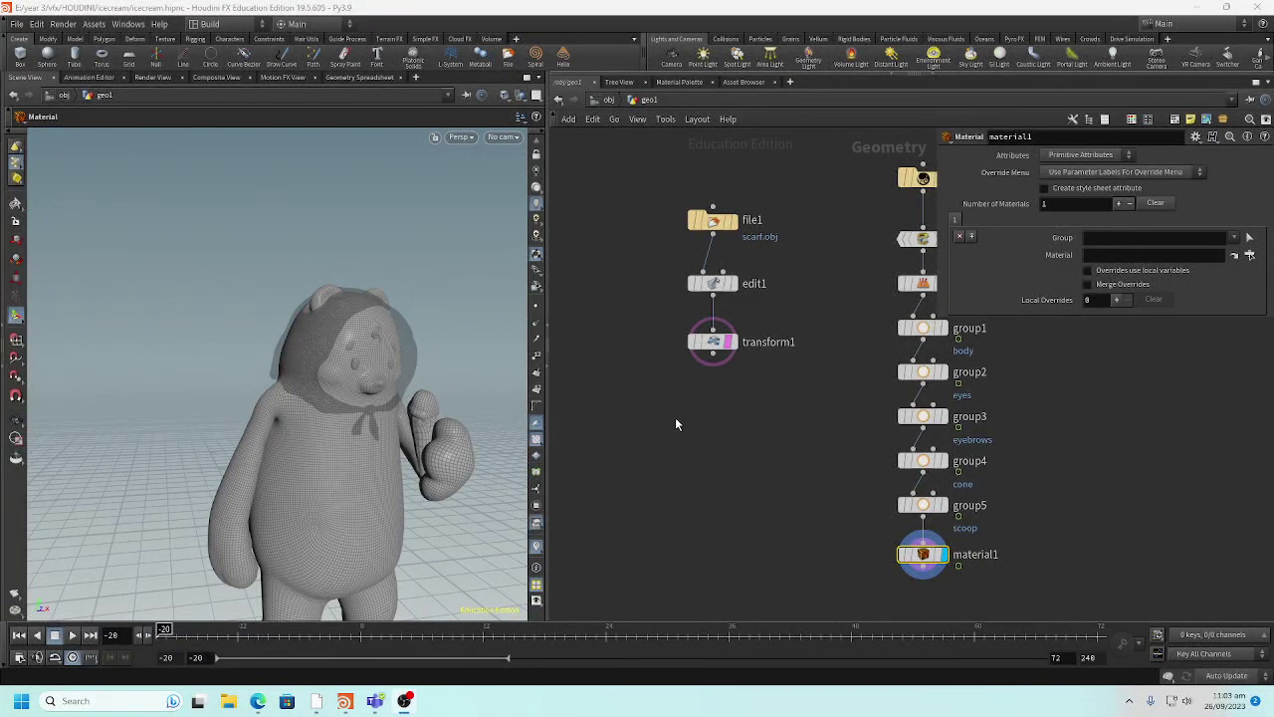
# - Display the alembic1 output for comparison and return the display to material1
pyautogui.moveTo(730, 418); pyautogui.dragTo(642, 384, button='middle')
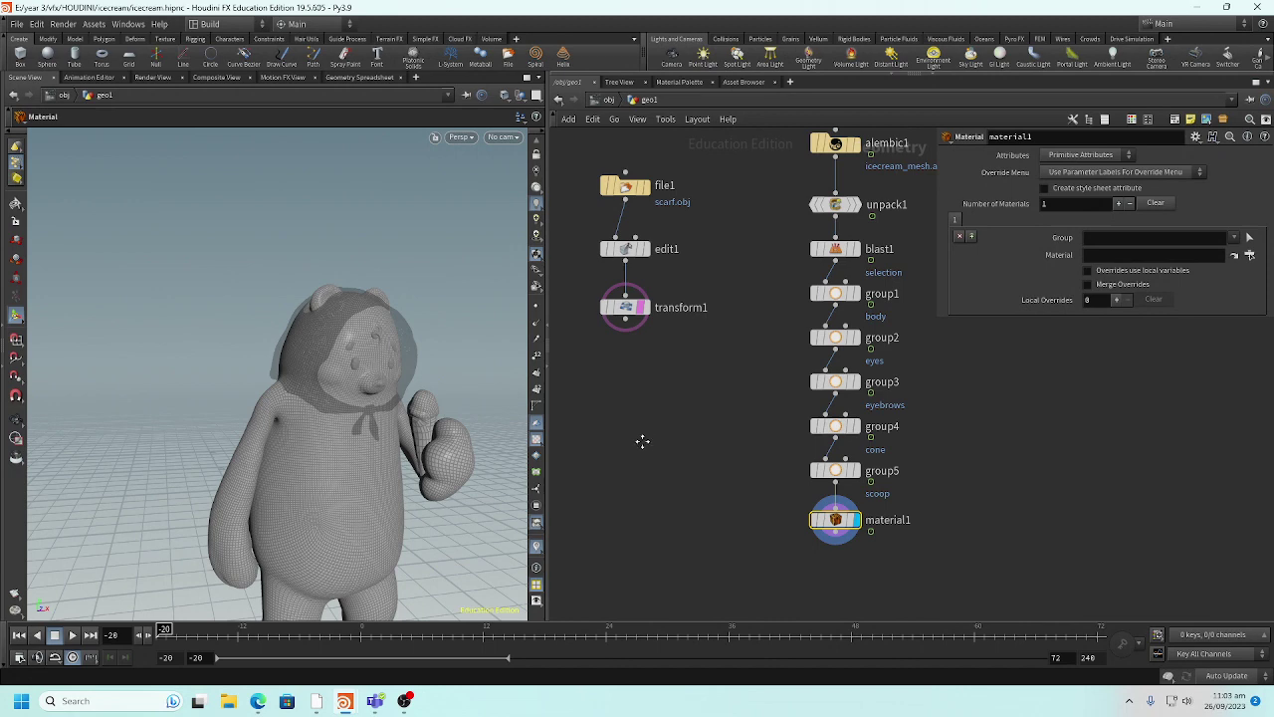
pyautogui.moveTo(837, 169)
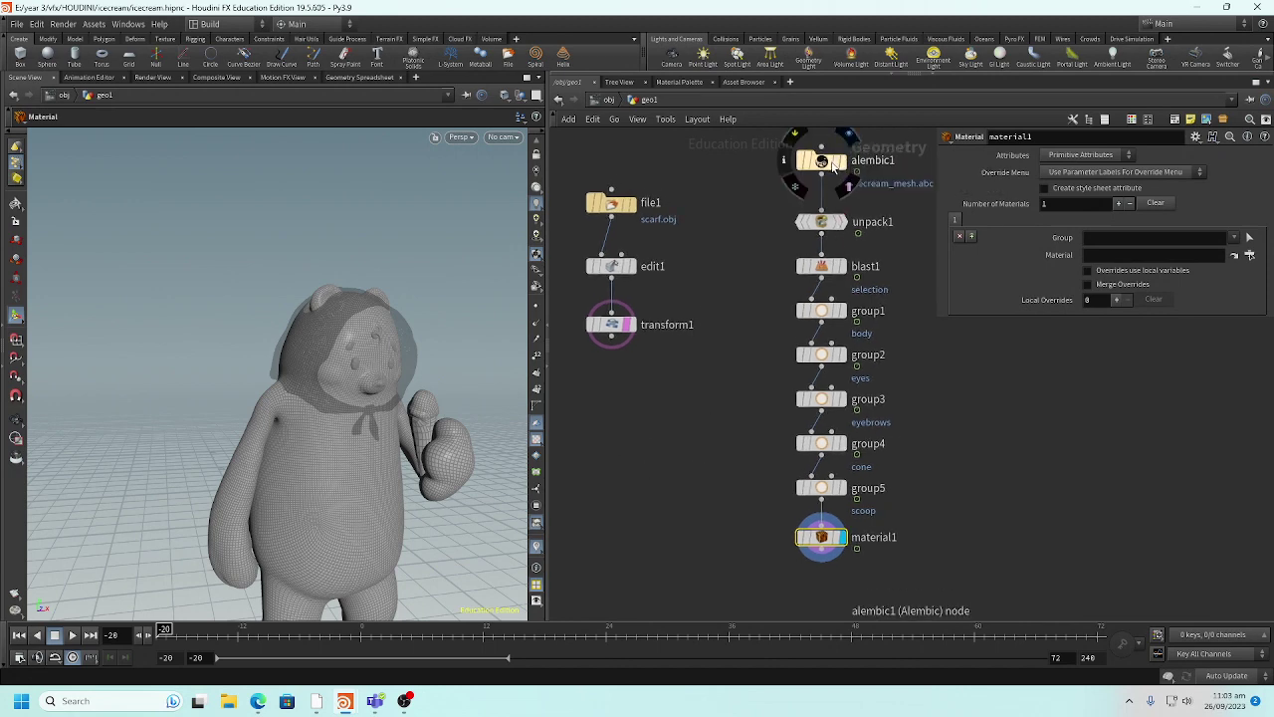
pyautogui.click(846, 169)
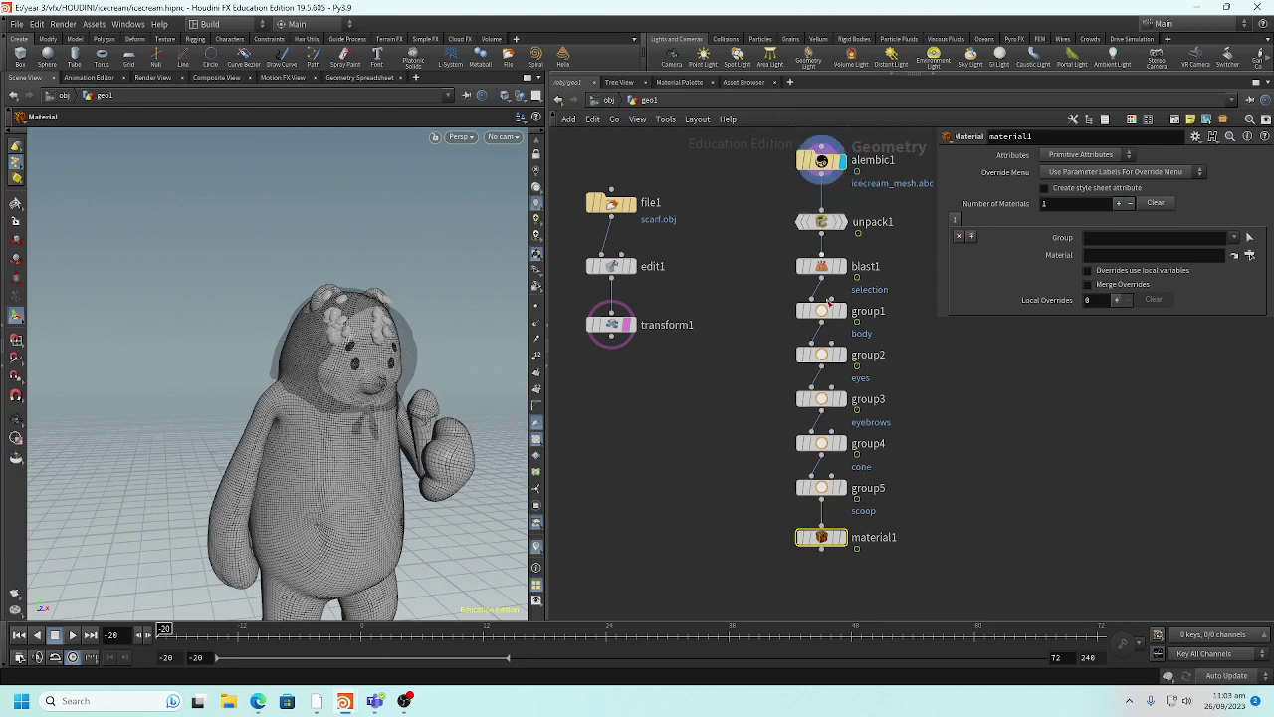
pyautogui.click(842, 537)
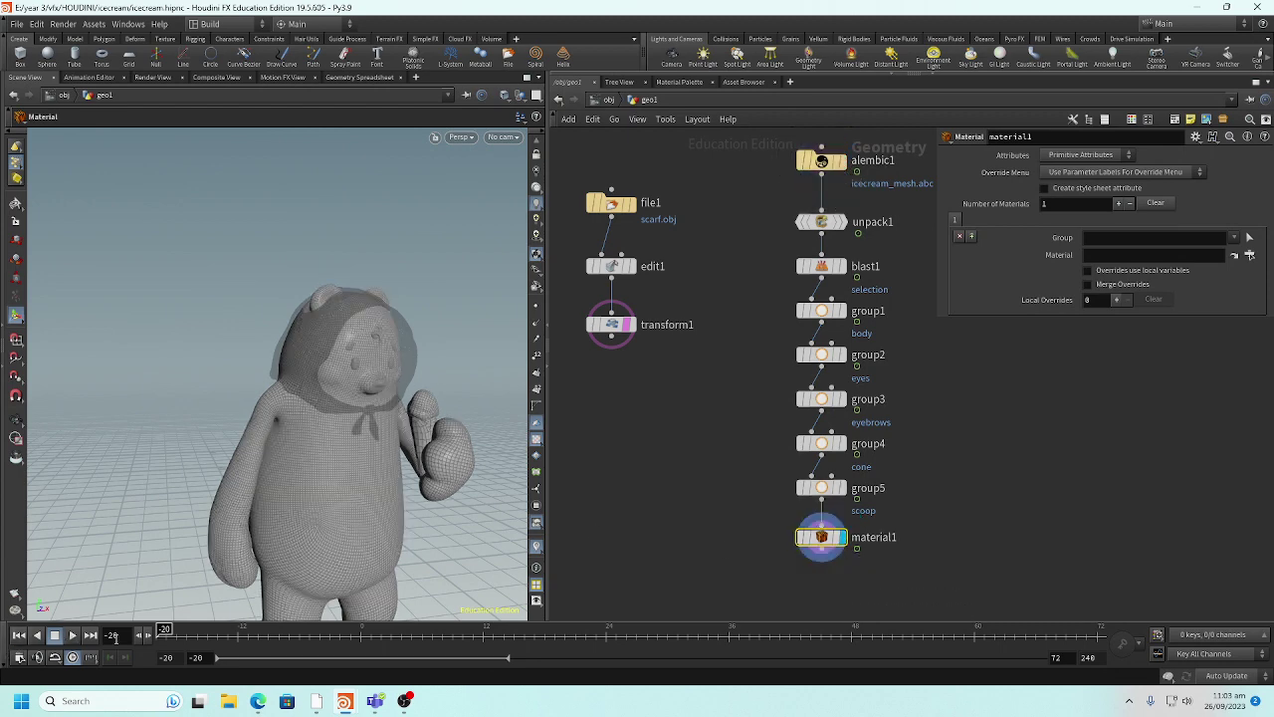
# - Play back the bear's animation briefly and rewind to the first frame
pyautogui.click(73, 637)
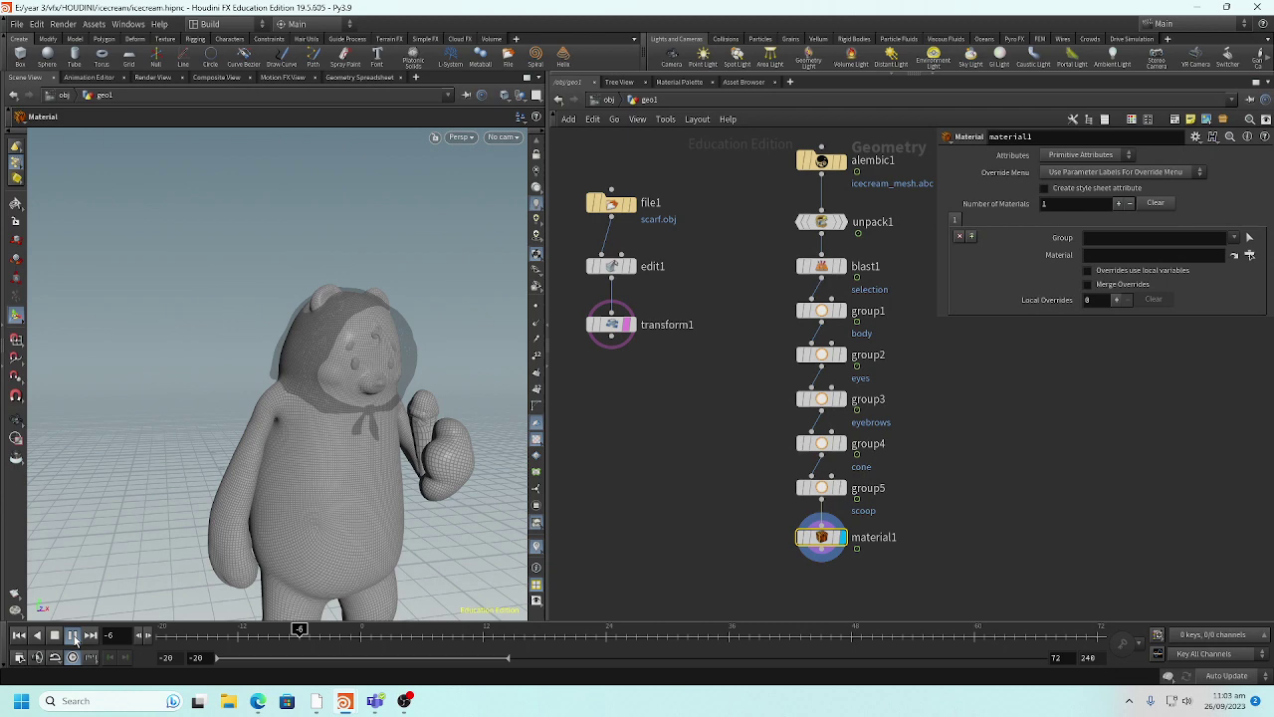
pyautogui.click(73, 637)
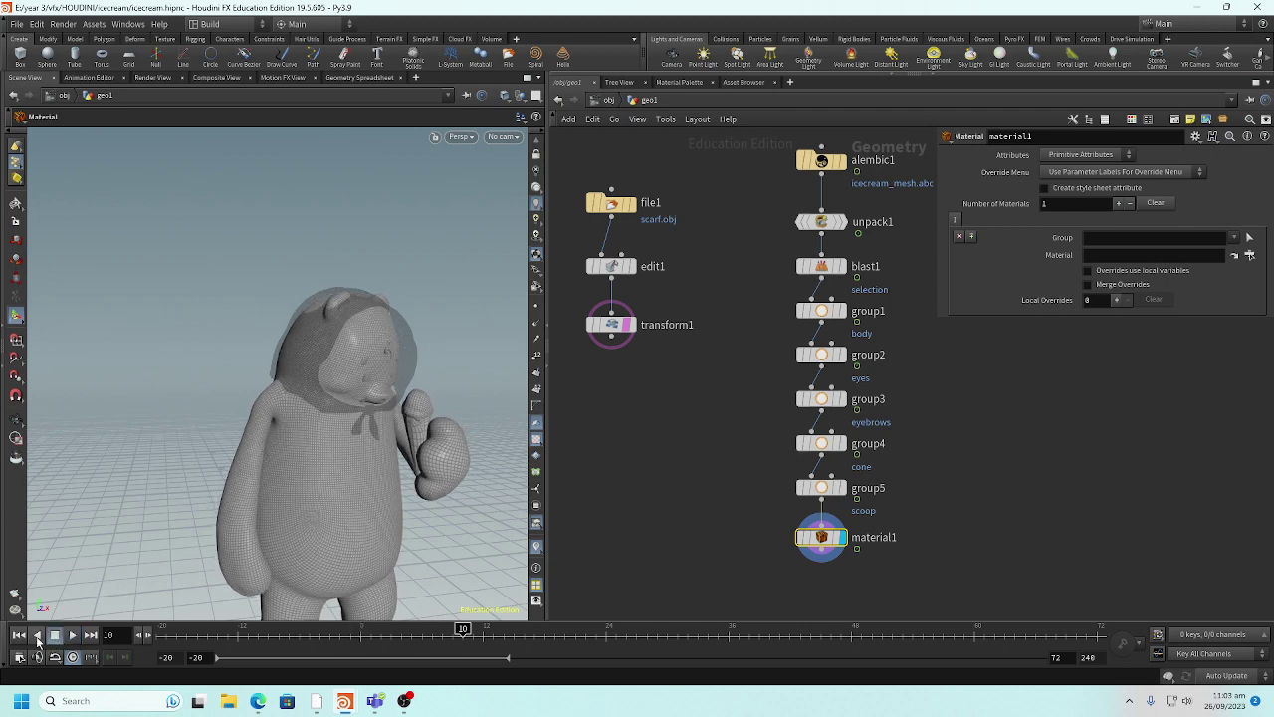
pyautogui.click(17, 635)
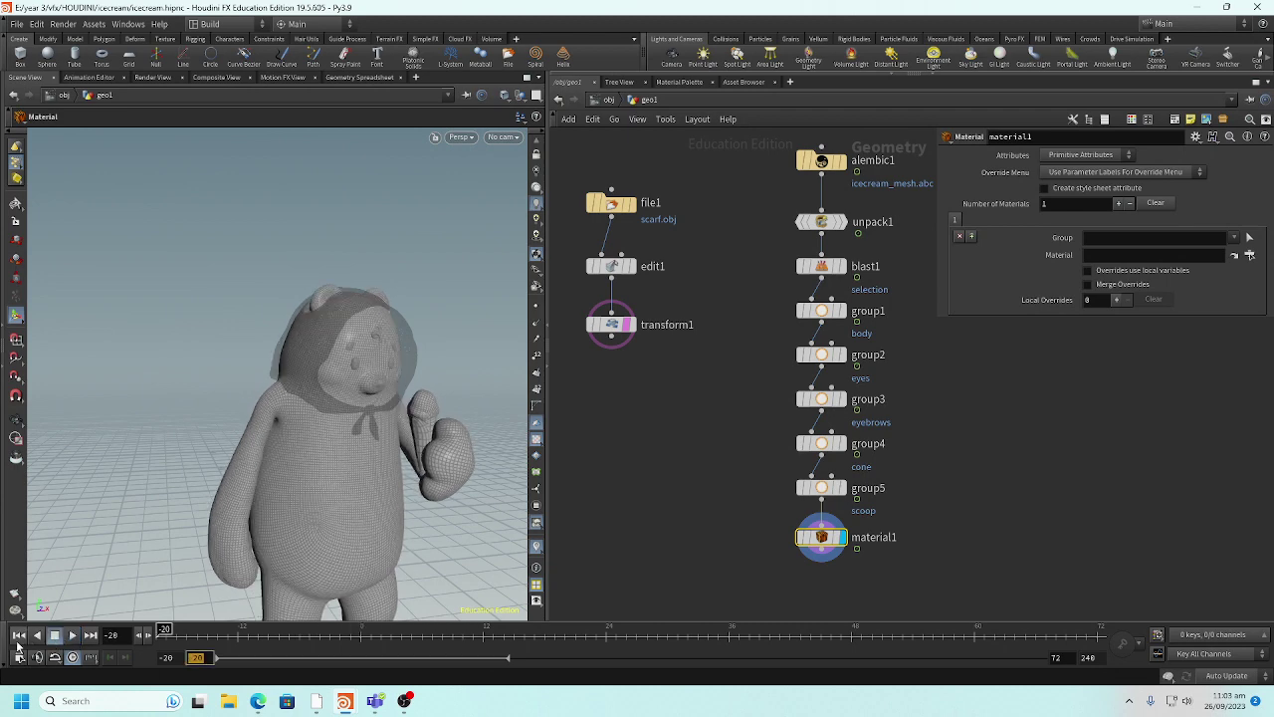
# - Set the timeline's start frame to 1
pyautogui.press('Return')
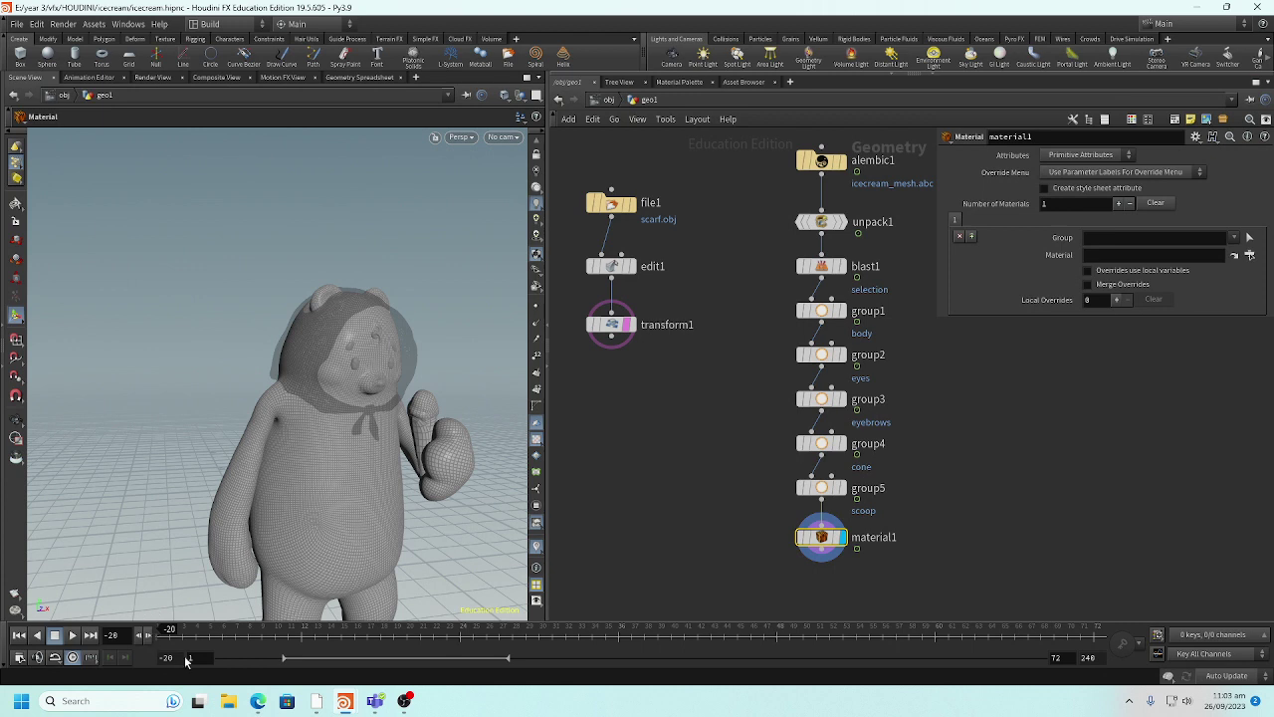
pyautogui.moveTo(182, 657); pyautogui.dragTo(79, 661)
pyautogui.write('1')
pyautogui.press('Return')
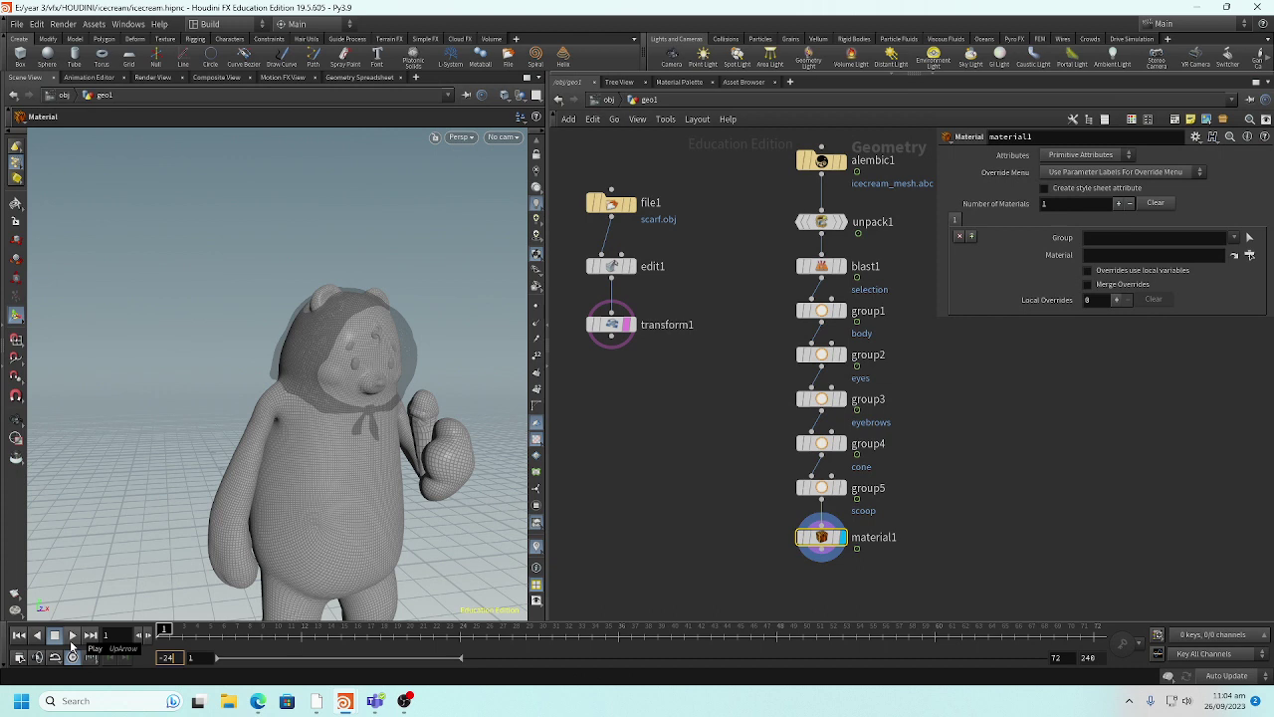
# - Set the timeline's start frame to -24, preview the animation from there and rewind to the first frame
pyautogui.press('Return')
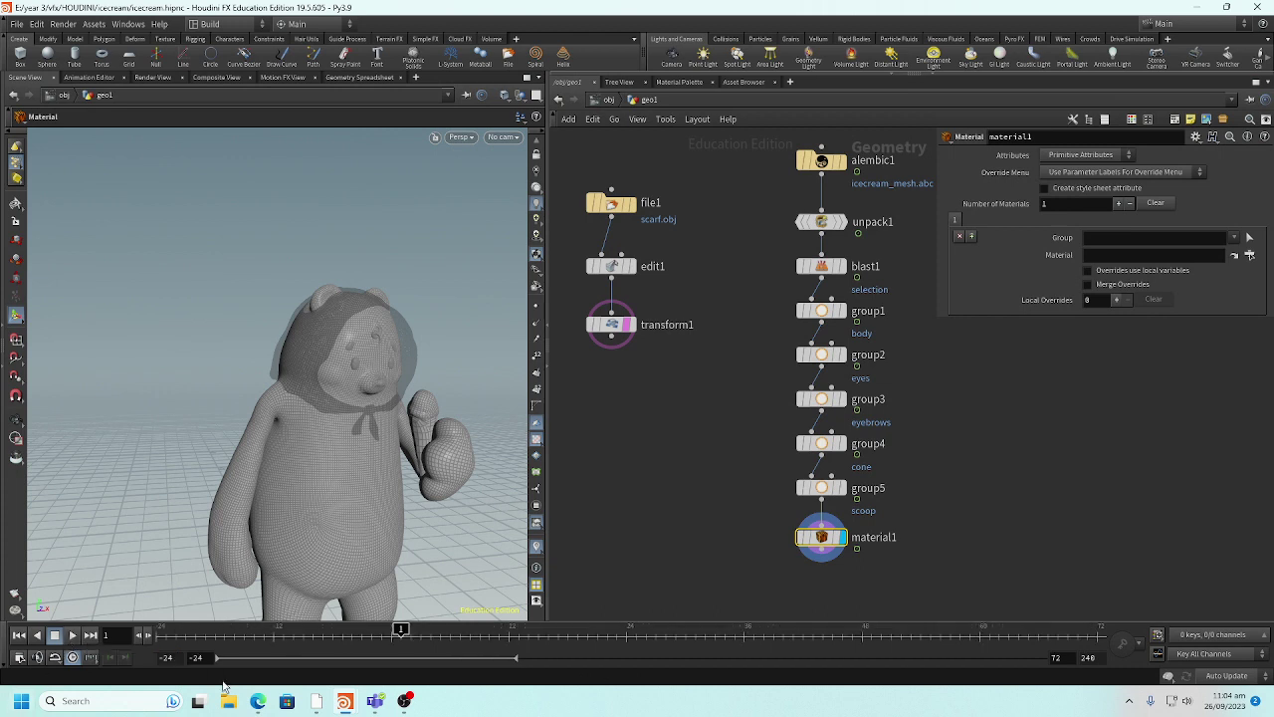
pyautogui.click(18, 636)
pyautogui.click(72, 637)
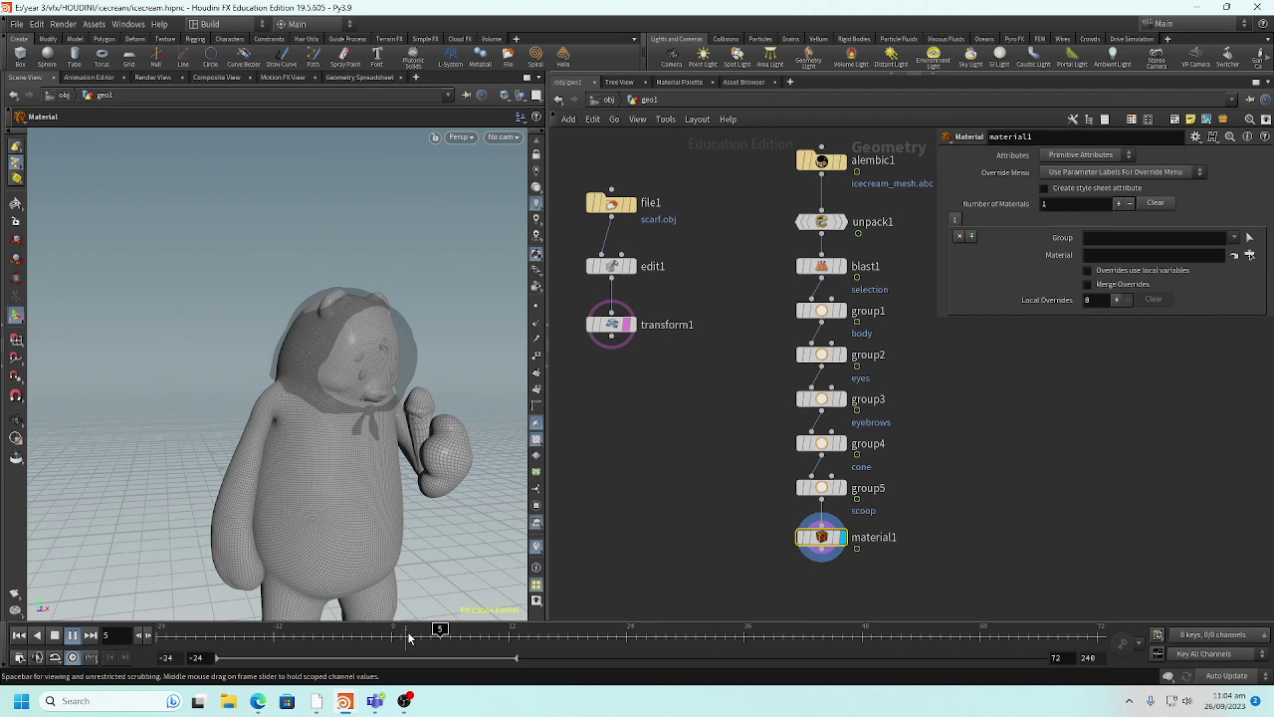
pyautogui.click(54, 636)
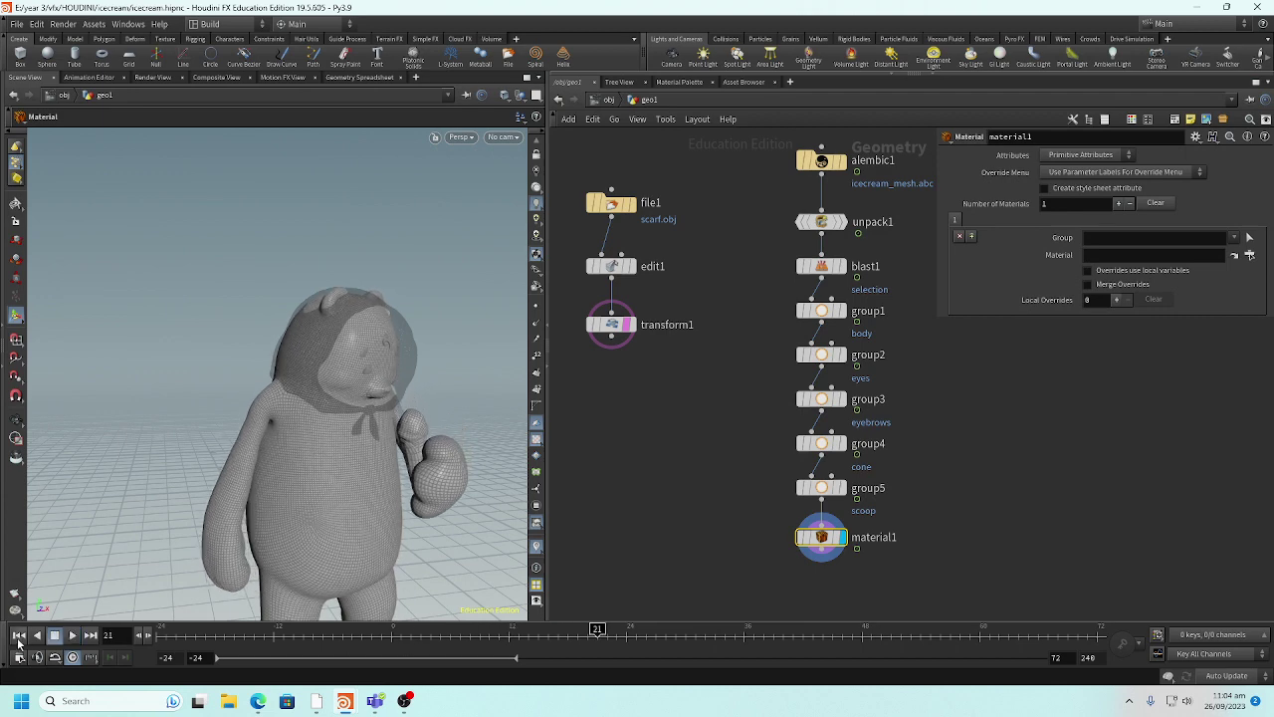
pyautogui.click(18, 637)
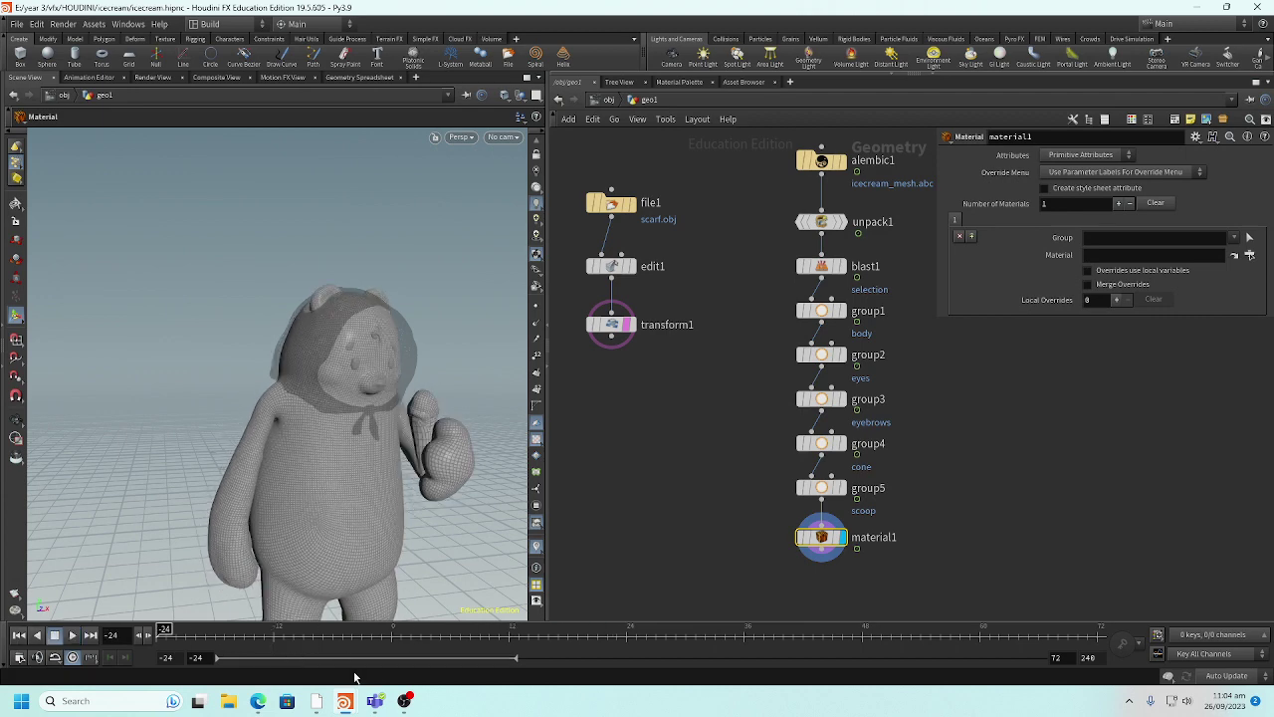
# - Select transform1 and compare the original scarf from file1 with the transformed scarf
pyautogui.click(614, 324)
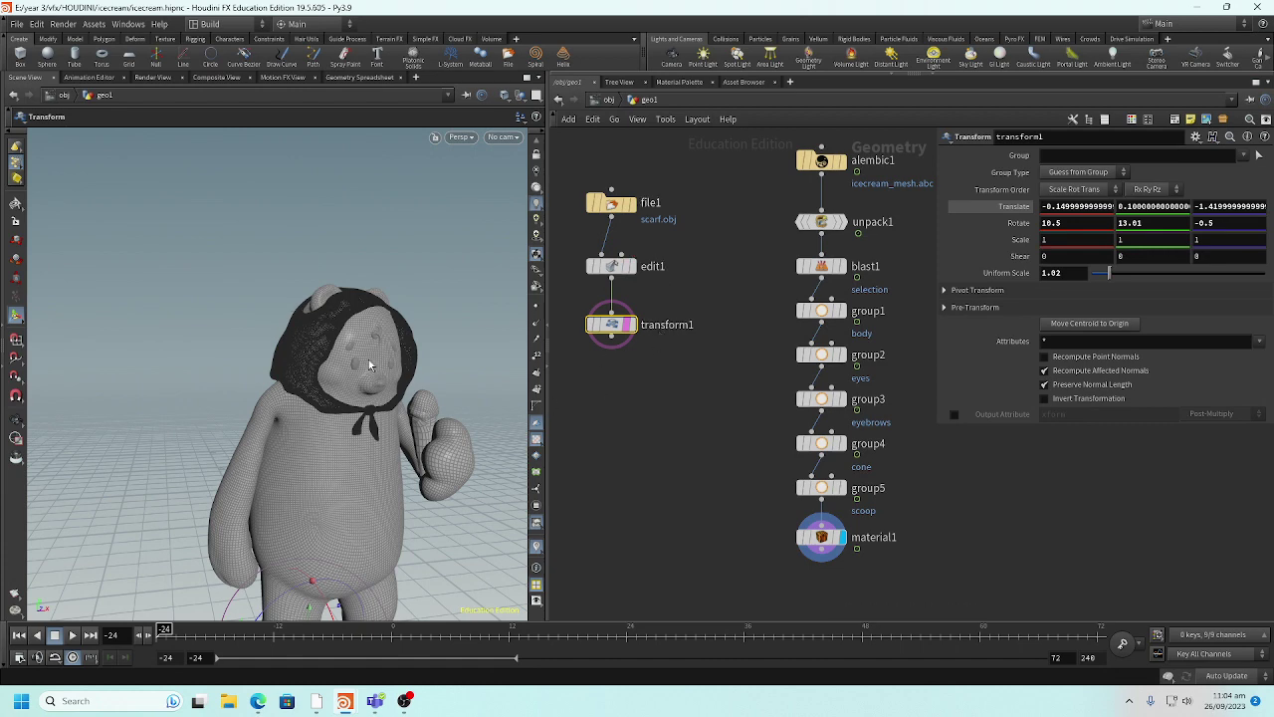
pyautogui.moveTo(640, 335)
pyautogui.click(631, 203)
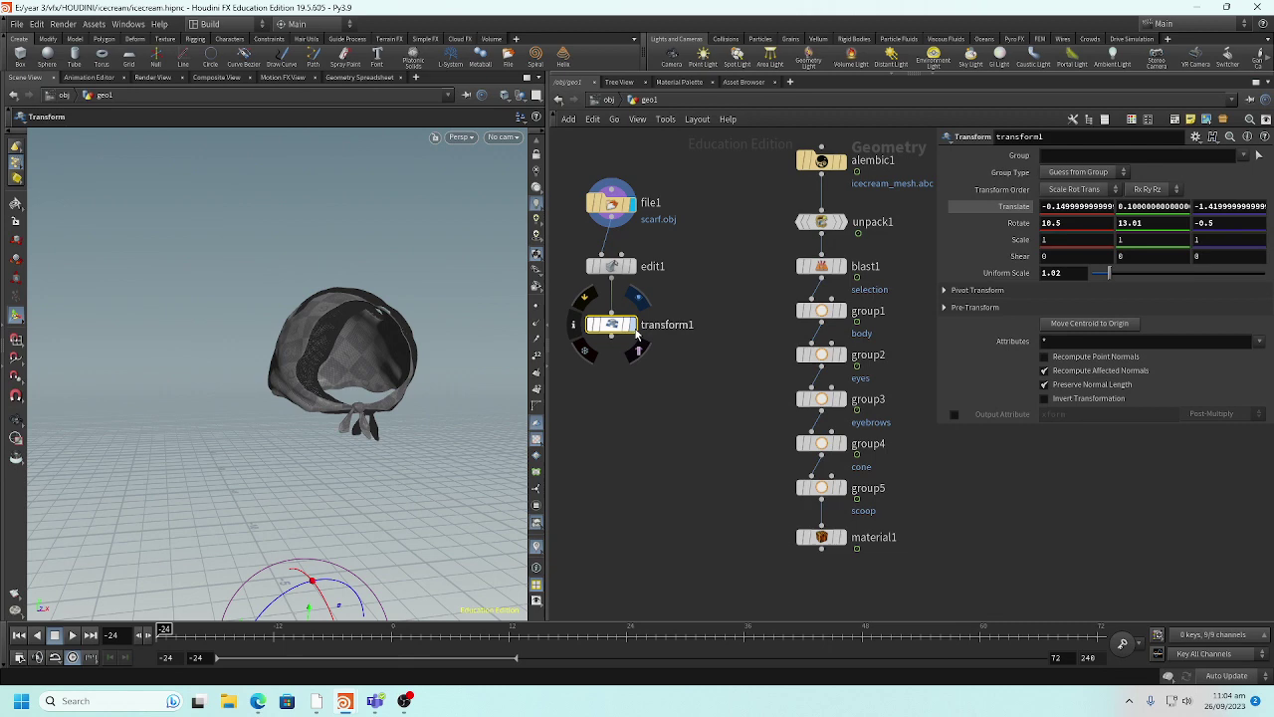
pyautogui.click(631, 325)
# - Add a Merge node below the two branches, connect transform1 and material1 to it, and display the merged result
pyautogui.moveTo(717, 508); pyautogui.dragTo(701, 455, button='middle')
pyautogui.scroll(-3, 717, 470)
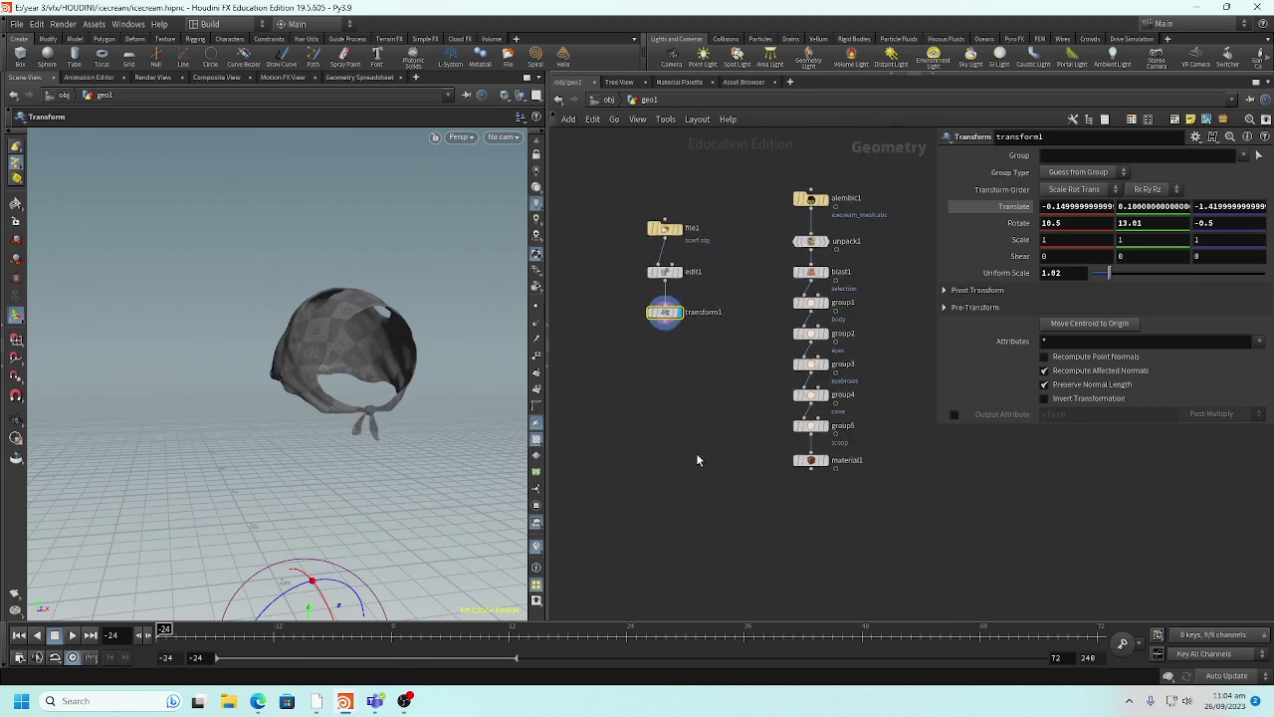
pyautogui.press('Tab')
pyautogui.write('merge')
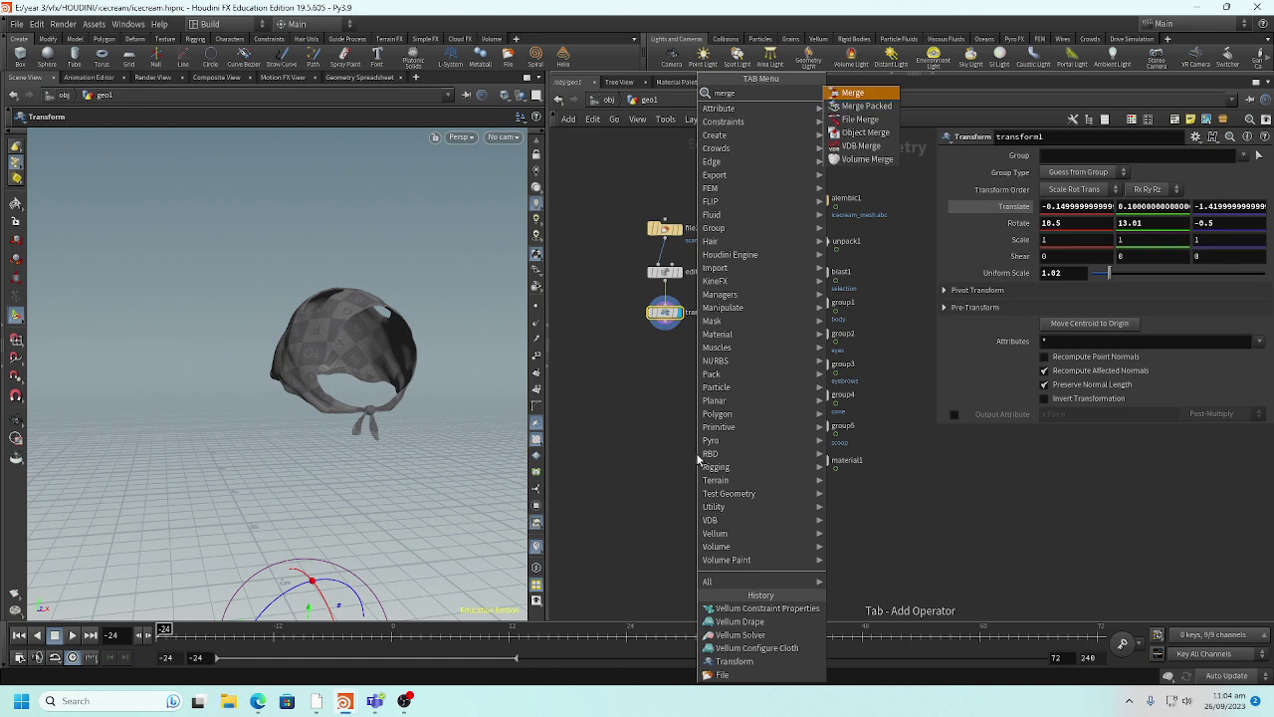
pyautogui.press('Escape')
pyautogui.click(704, 439)
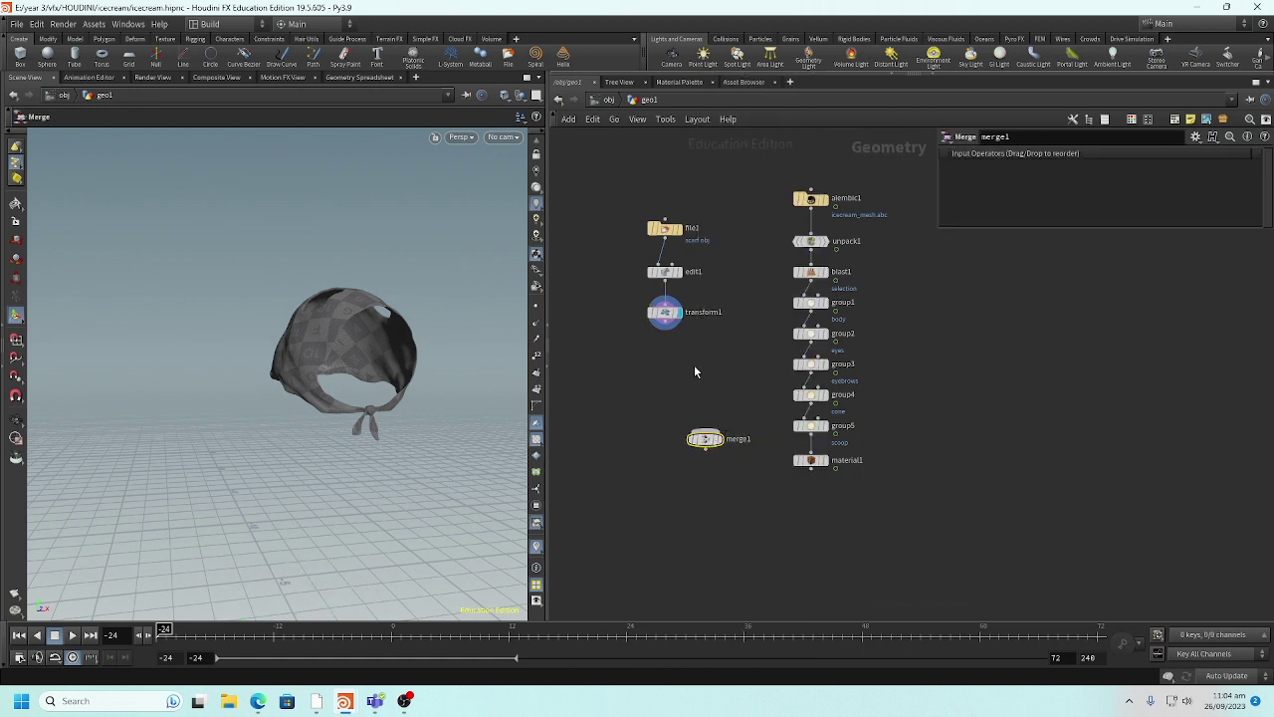
pyautogui.moveTo(665, 322); pyautogui.dragTo(713, 434)
pyautogui.moveTo(811, 469)
pyautogui.mouseDown()
pyautogui.moveTo(709, 434)
pyautogui.moveTo(726, 485)
pyautogui.moveTo(793, 572)
pyautogui.mouseUp()
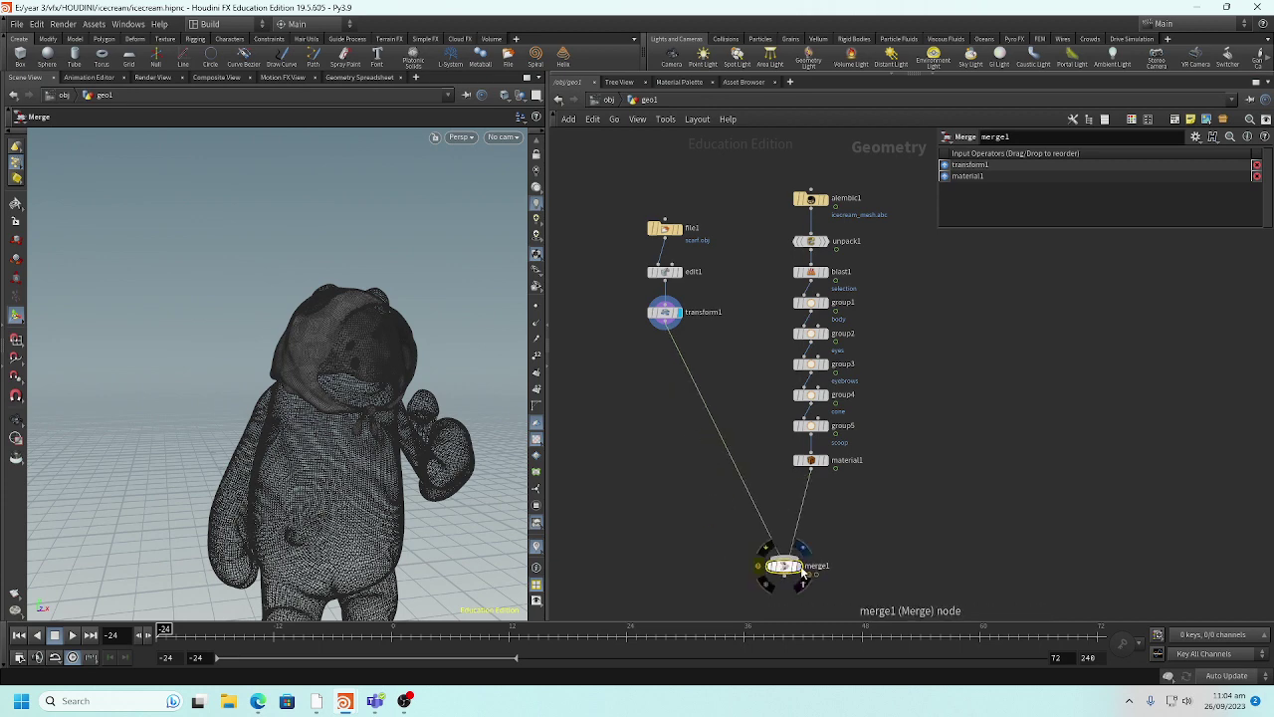
pyautogui.click(795, 566)
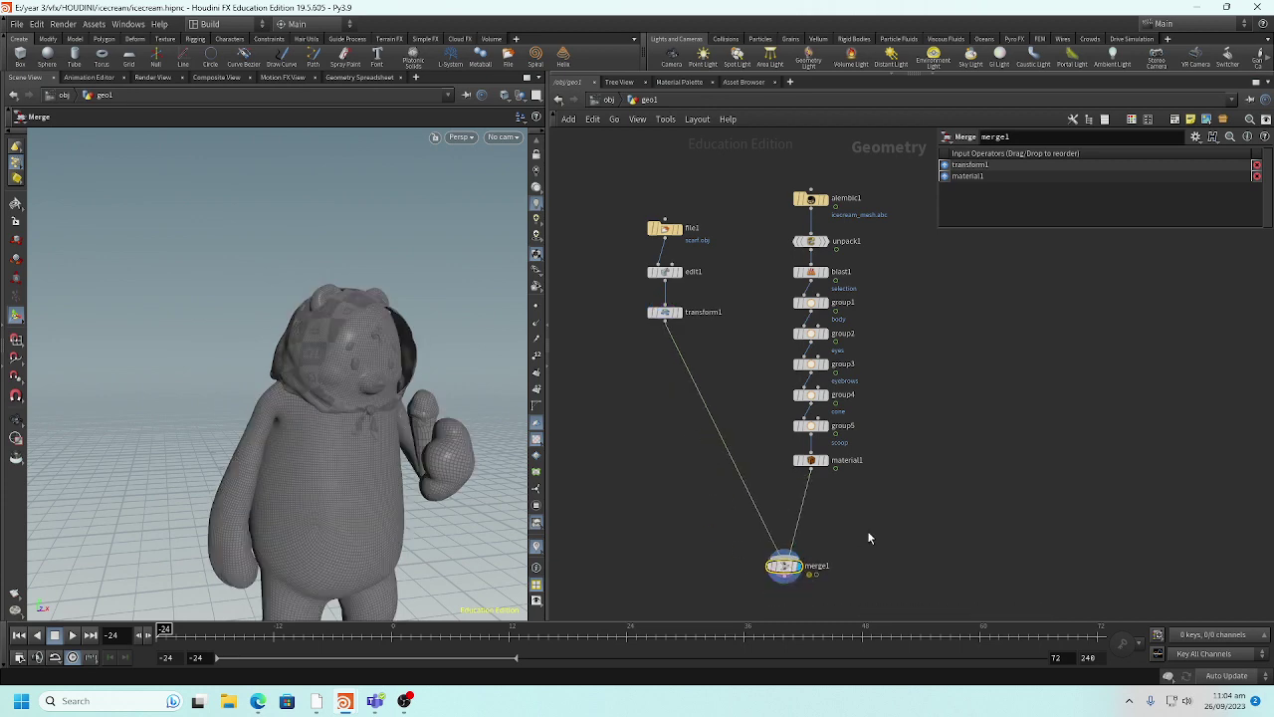
# - Insert a Color node between transform1 and merge1 and set the scarf's color to pure red (FF0000)
pyautogui.moveTo(869, 538); pyautogui.dragTo(824, 518, button='middle')
pyautogui.press('Tab')
pyautogui.write('colo')
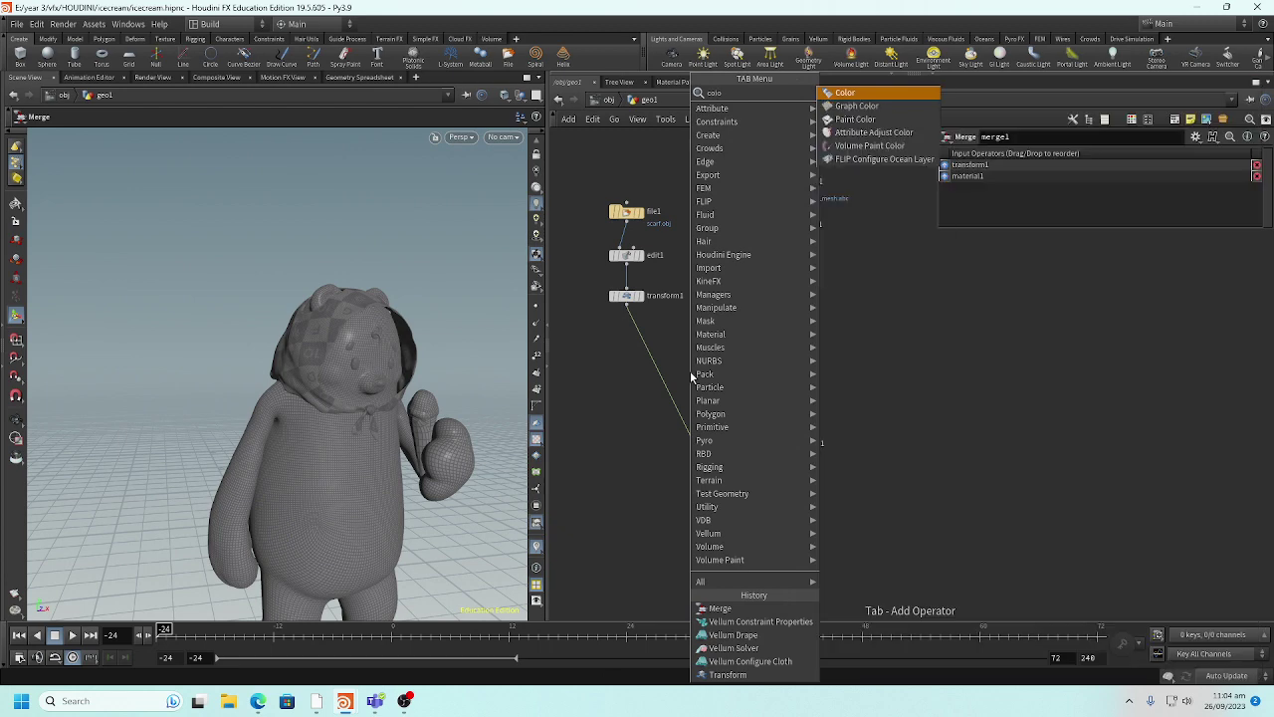
pyautogui.press('Return')
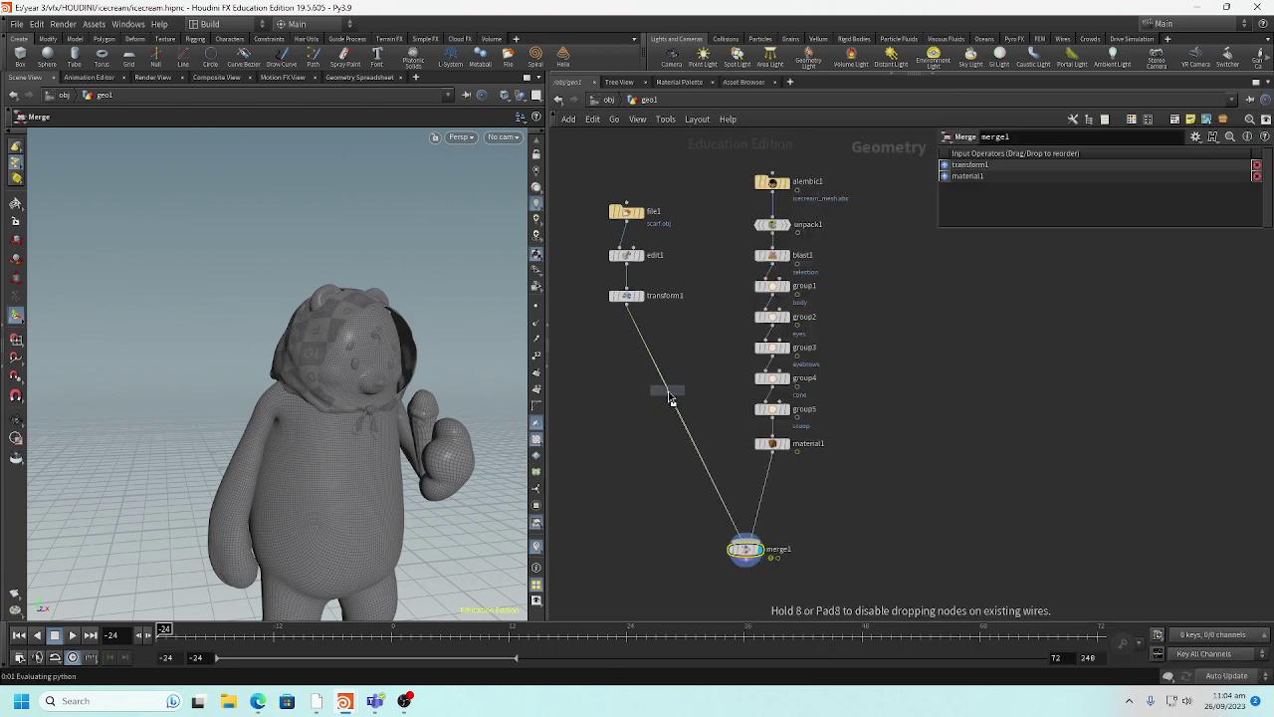
pyautogui.click(667, 389)
pyautogui.click(1079, 239)
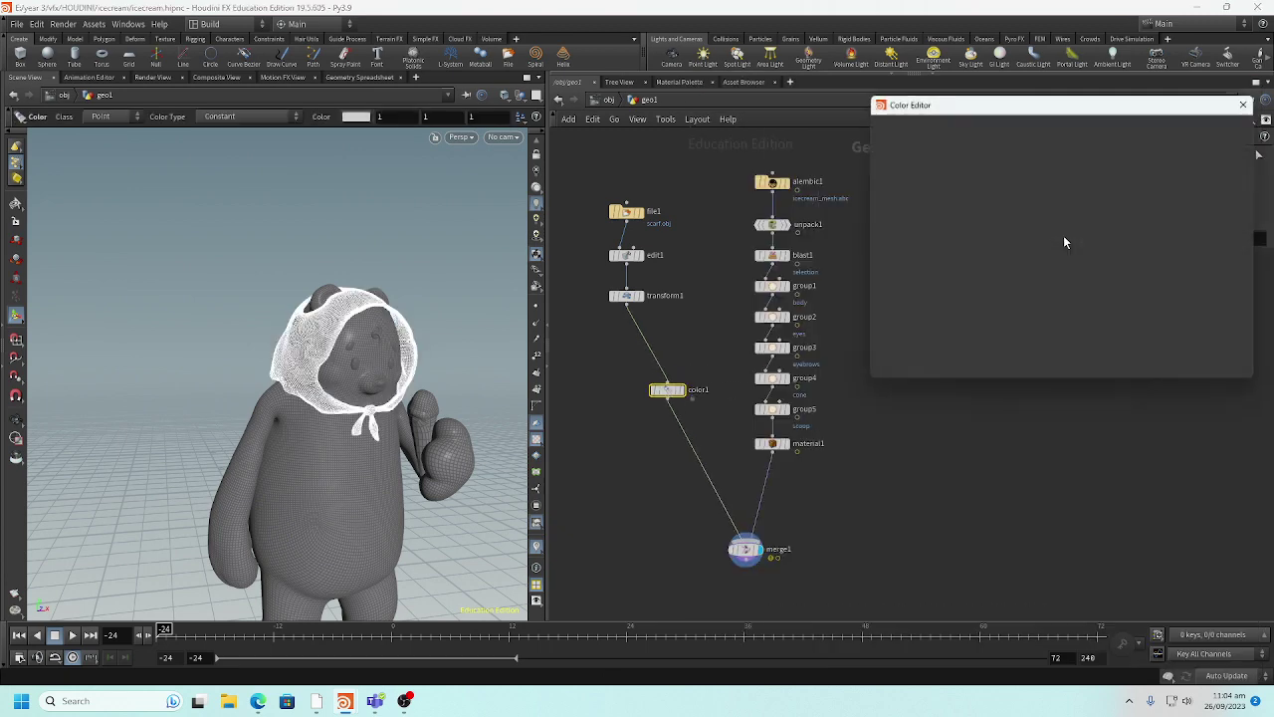
pyautogui.click(1013, 150)
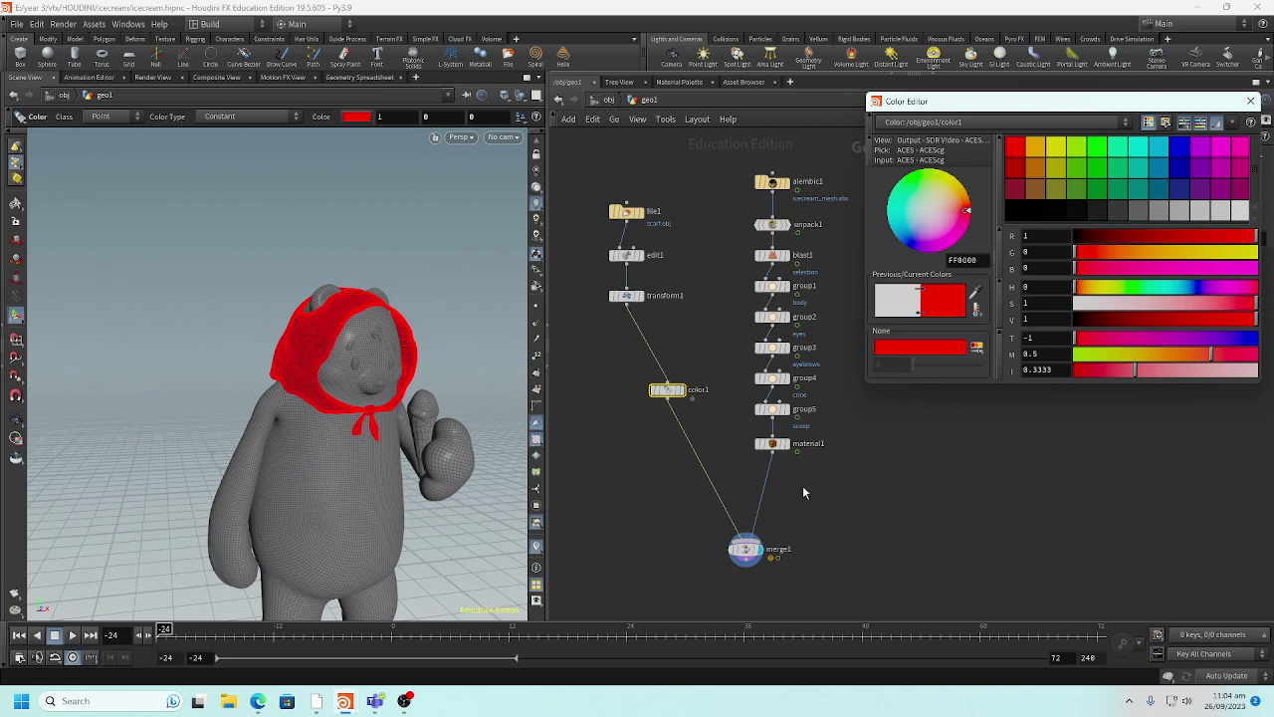
pyautogui.click(748, 428)
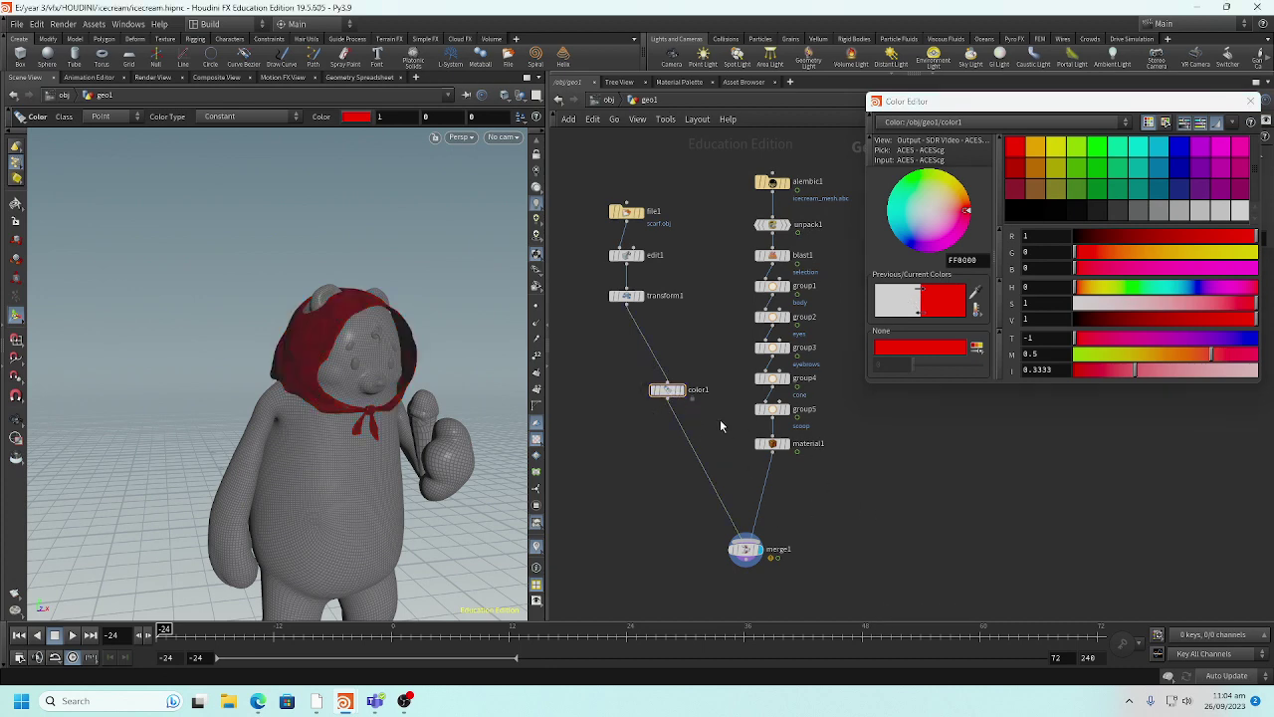
# - Copy the scarf's Color node, insert the copy between material1 and merge1, and set the bear's color to orange (FF7F00)
pyautogui.moveTo(669, 395); pyautogui.dragTo(647, 398)
pyautogui.hotkey('ctrl', 'c')
pyautogui.click(836, 499)
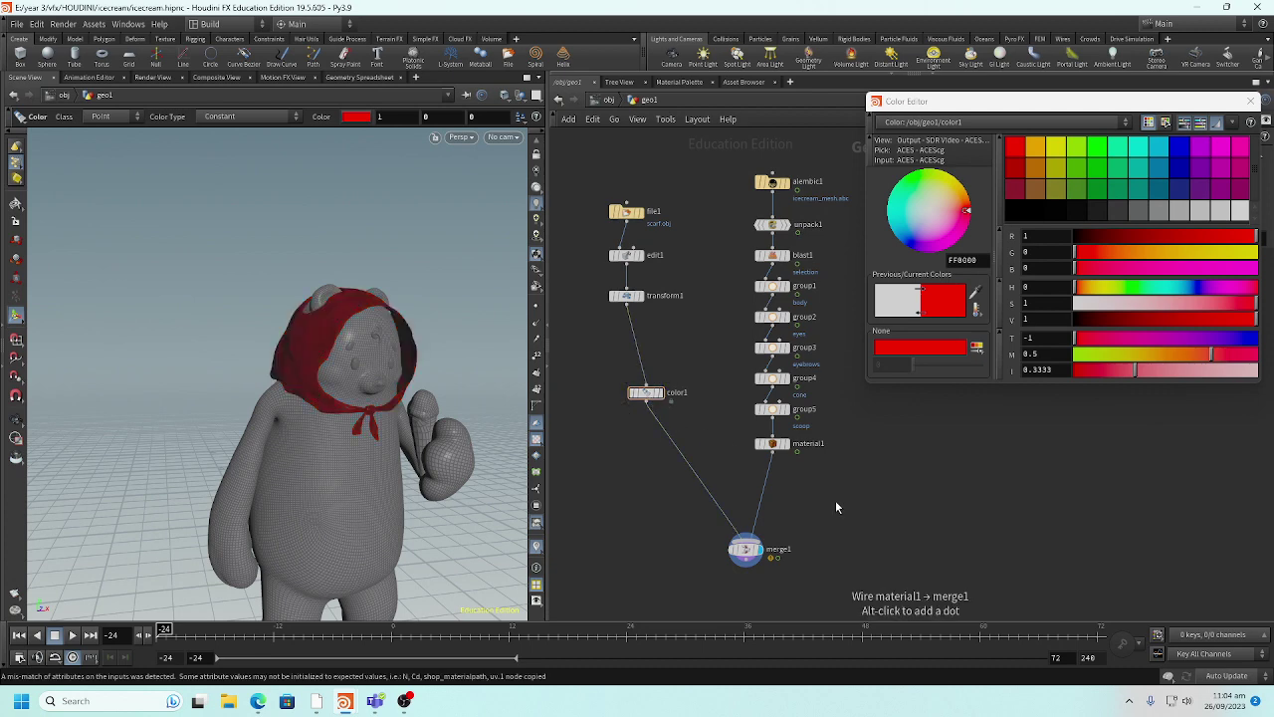
pyautogui.hotkey('ctrl', 'v')
pyautogui.moveTo(835, 500); pyautogui.dragTo(765, 500)
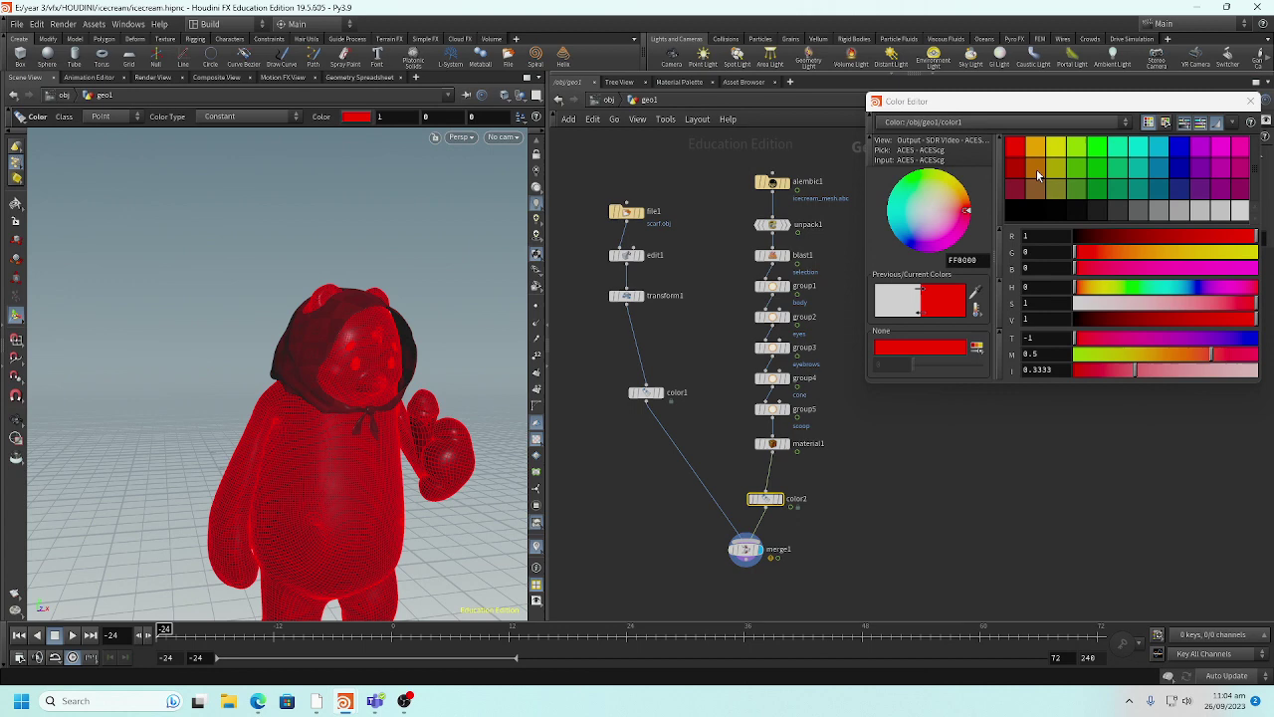
pyautogui.click(1037, 169)
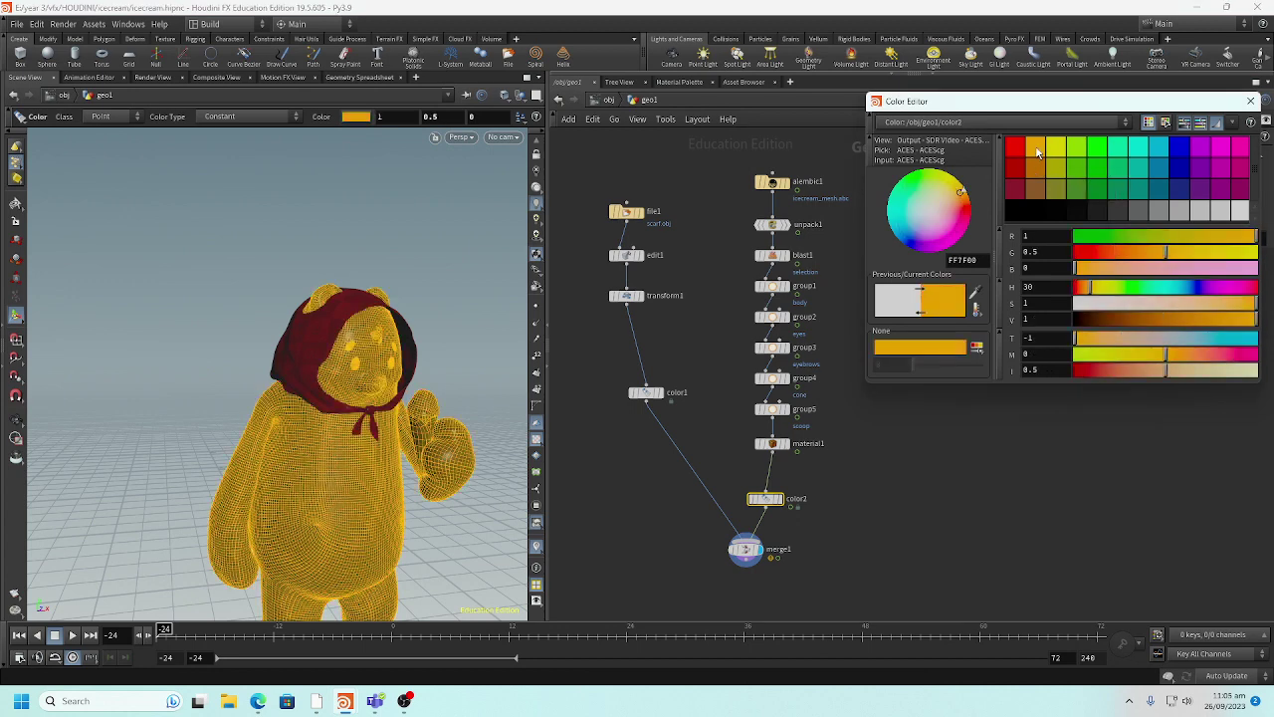
pyautogui.click(918, 522)
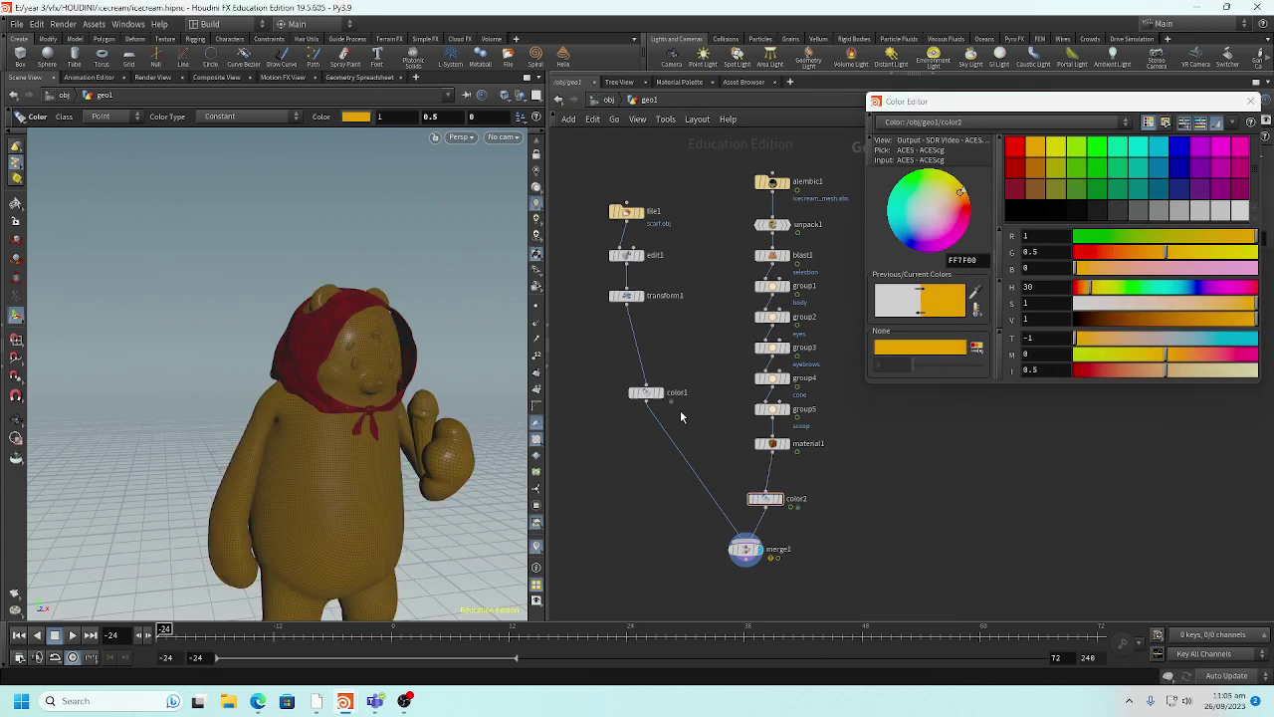
# - Change the scarf's color in color1 to pure green (00FF00) and close the color editor
pyautogui.click(647, 393)
pyautogui.click(1103, 149)
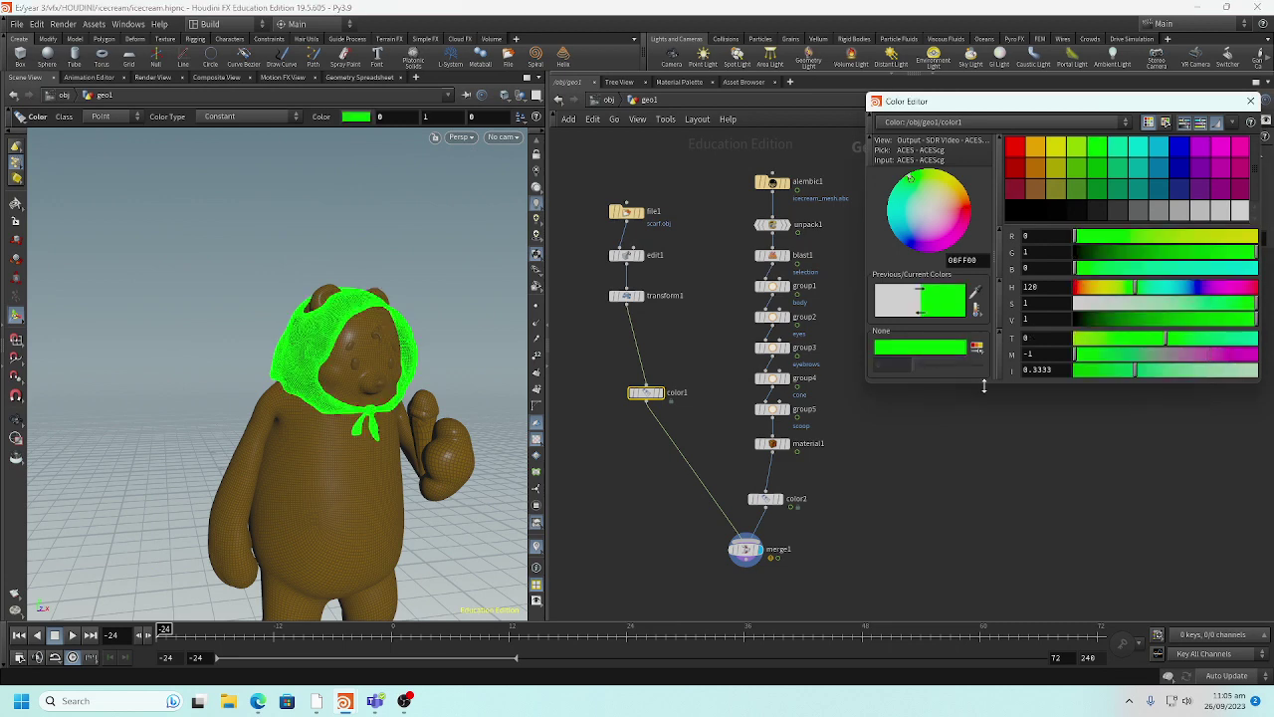
pyautogui.click(1250, 101)
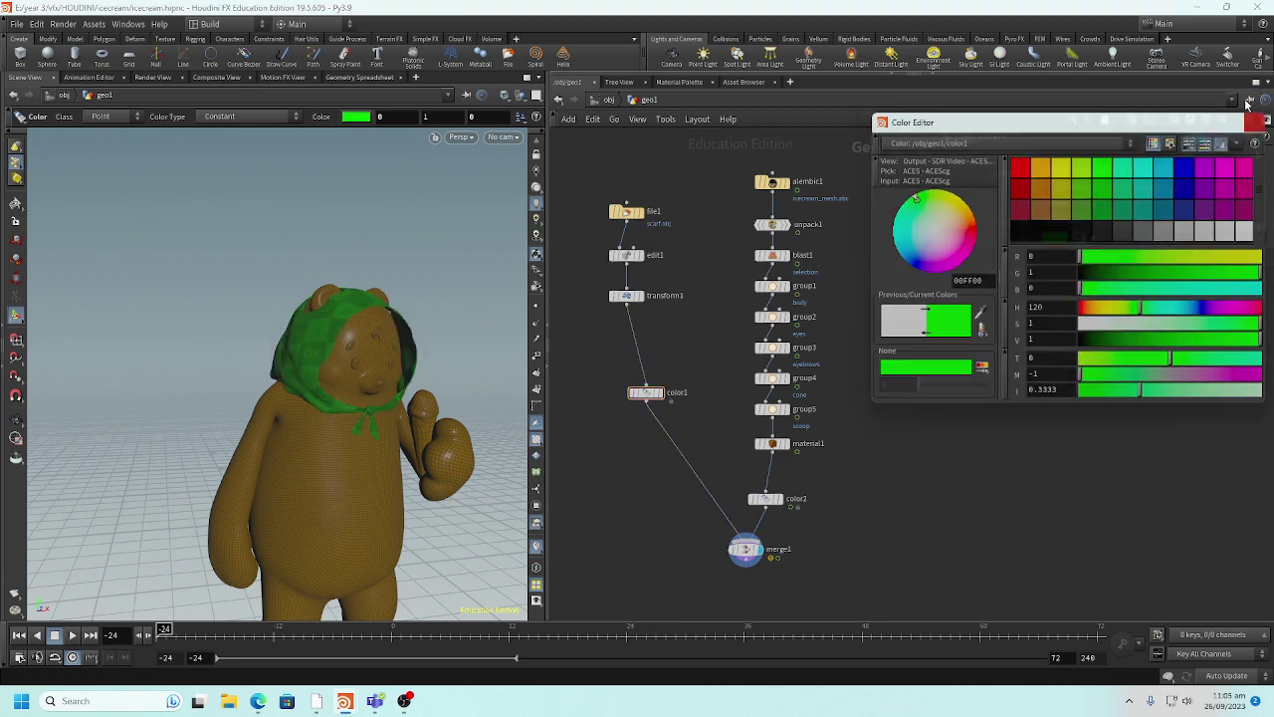
# - Tidy the network by moving merge1 further below color2 and color1 closer to transform1
pyautogui.scroll(3, 868, 495)
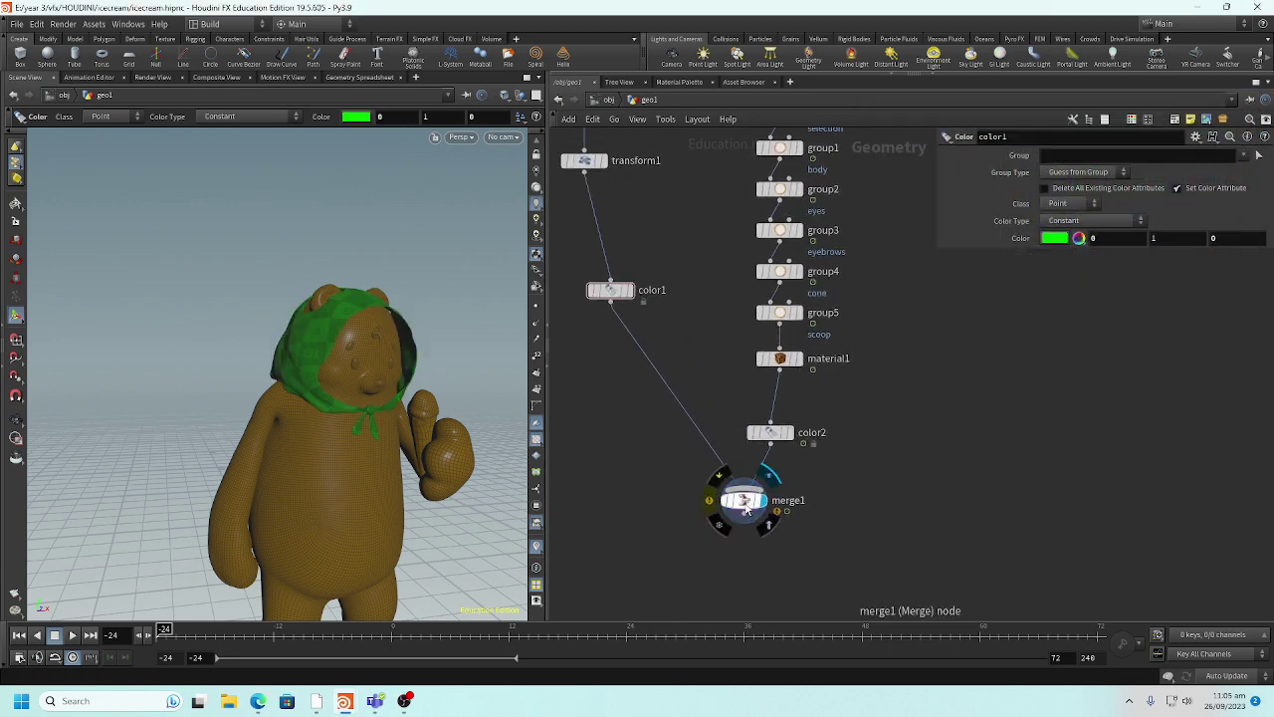
pyautogui.moveTo(745, 506); pyautogui.dragTo(771, 584)
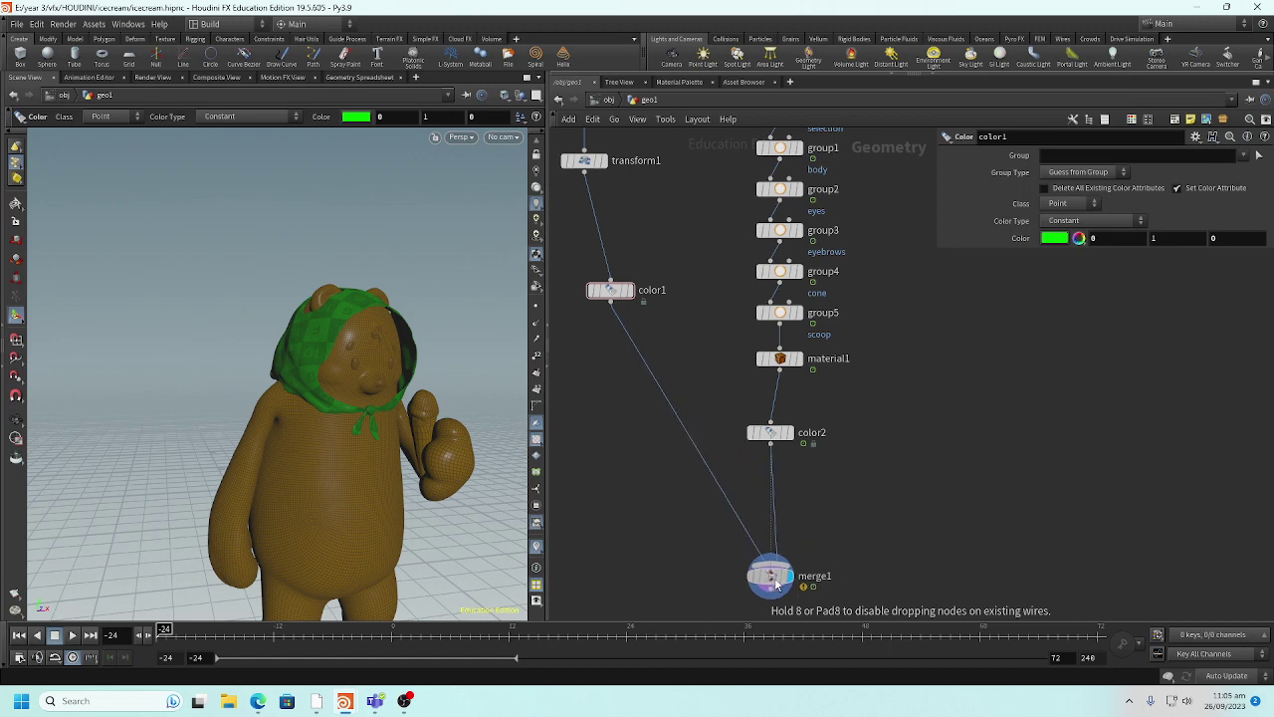
pyautogui.moveTo(863, 493); pyautogui.dragTo(943, 506, button='middle')
pyautogui.moveTo(694, 304); pyautogui.dragTo(668, 270)
# - Insert a Vellum Configure Cloth node between color1 and merge1, placing it directly below color1
pyautogui.press('Tab')
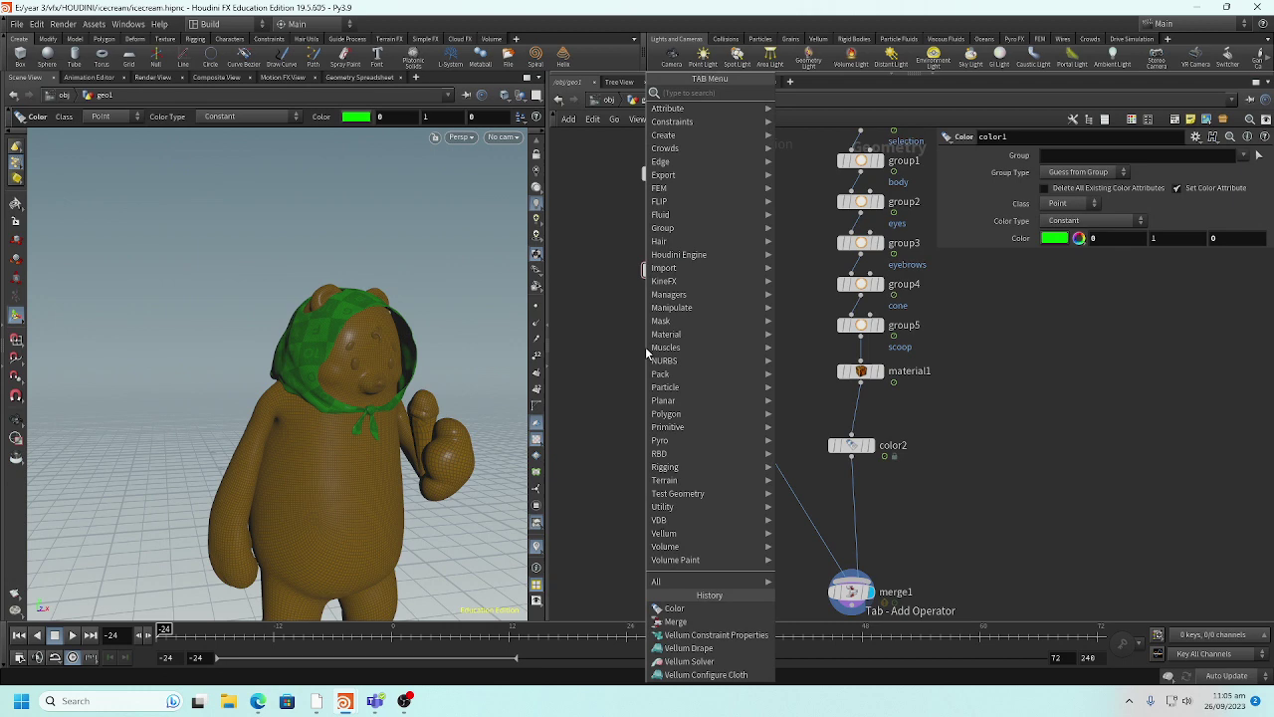
pyautogui.write('cloth')
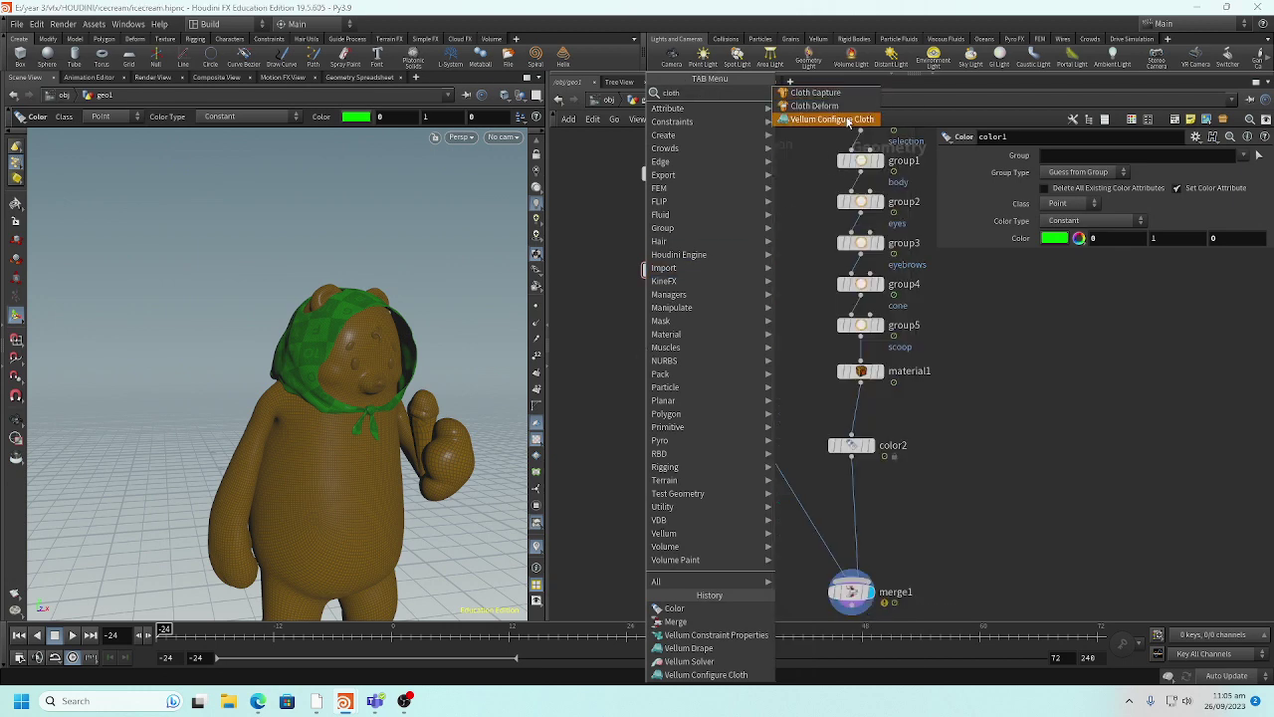
pyautogui.click(832, 118)
pyautogui.click(696, 322)
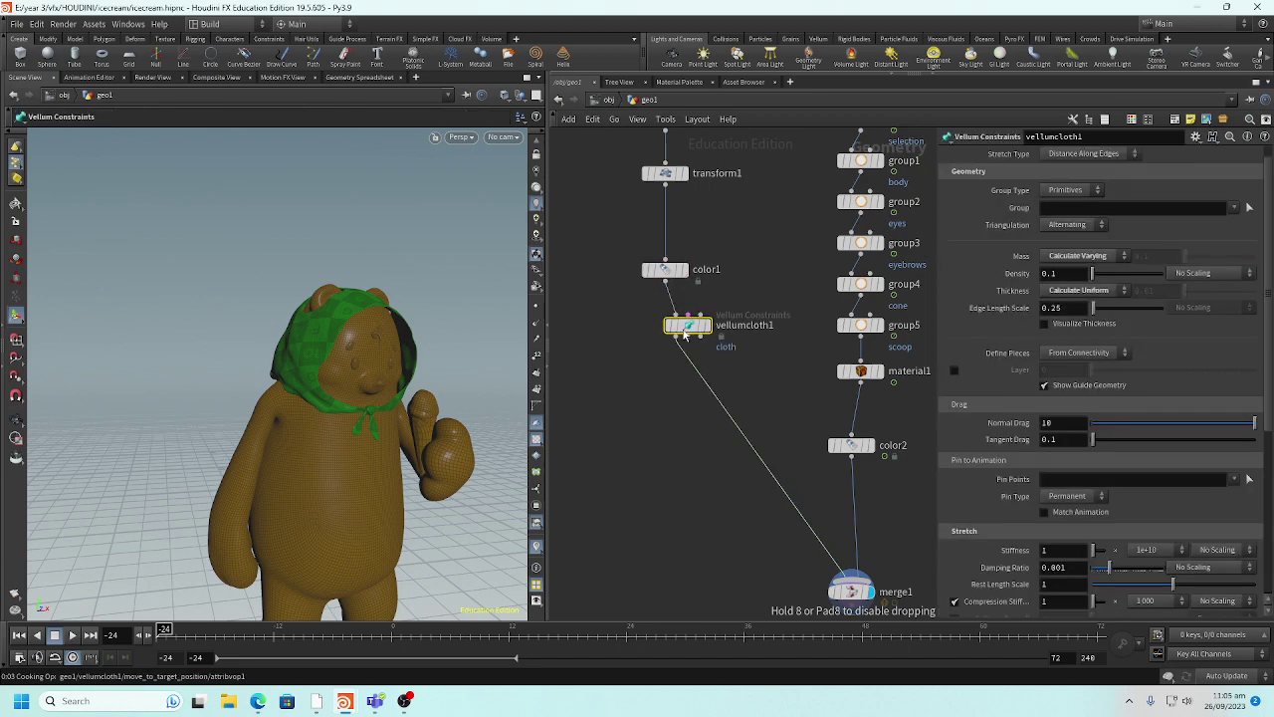
pyautogui.moveTo(683, 340); pyautogui.dragTo(679, 347)
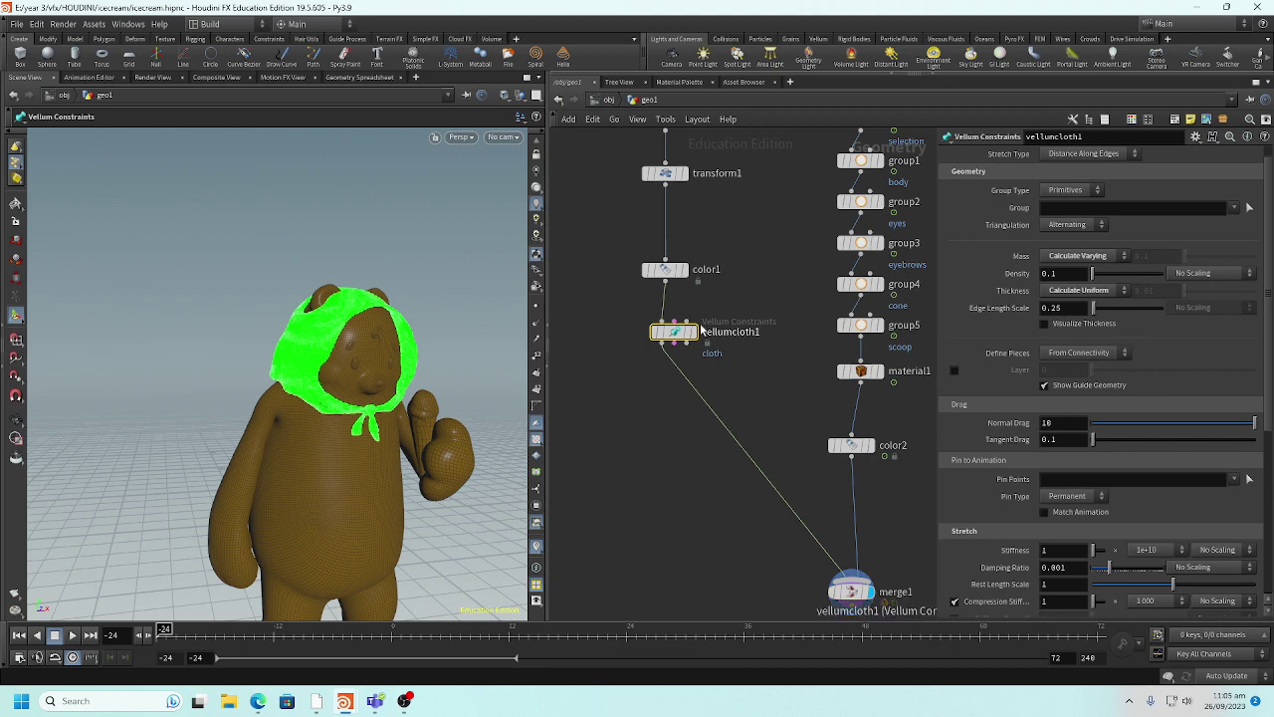
# - Wire the bear's color2 output into the Collision Geometry input of vellumcloth1
pyautogui.scroll(3, 738, 351)
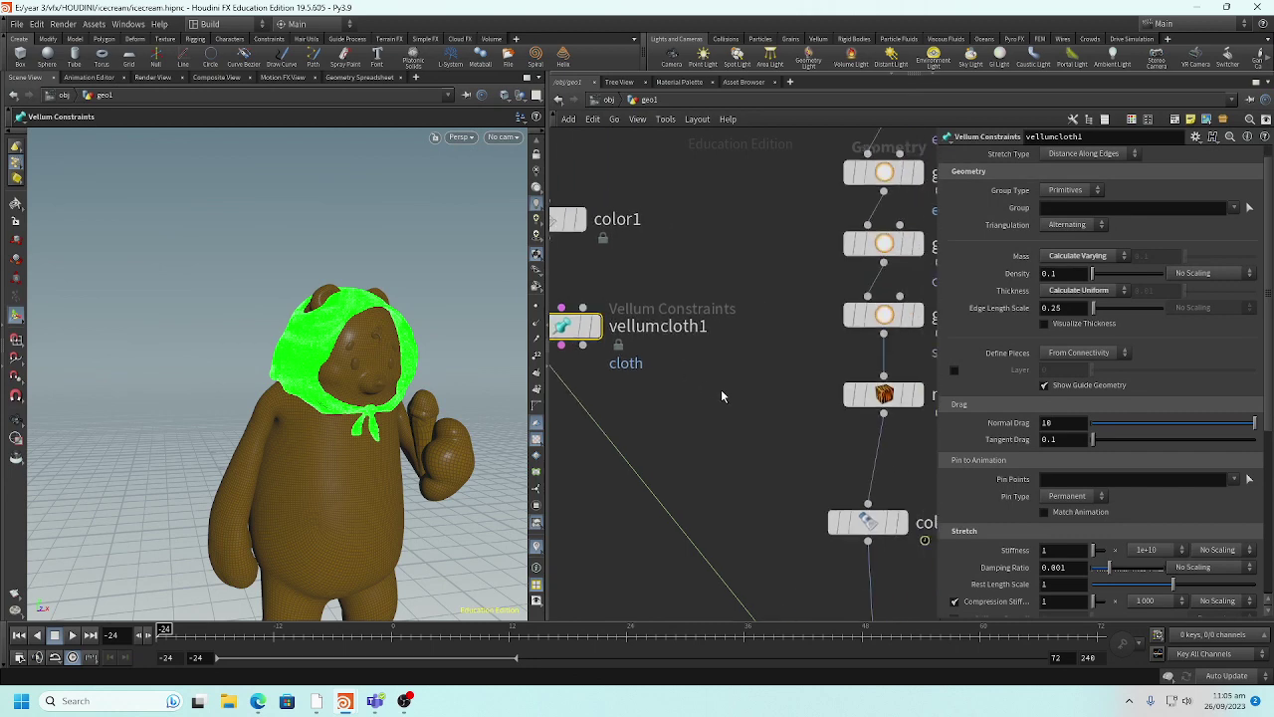
pyautogui.scroll(-2, 723, 396)
pyautogui.moveTo(843, 518); pyautogui.dragTo(617, 311)
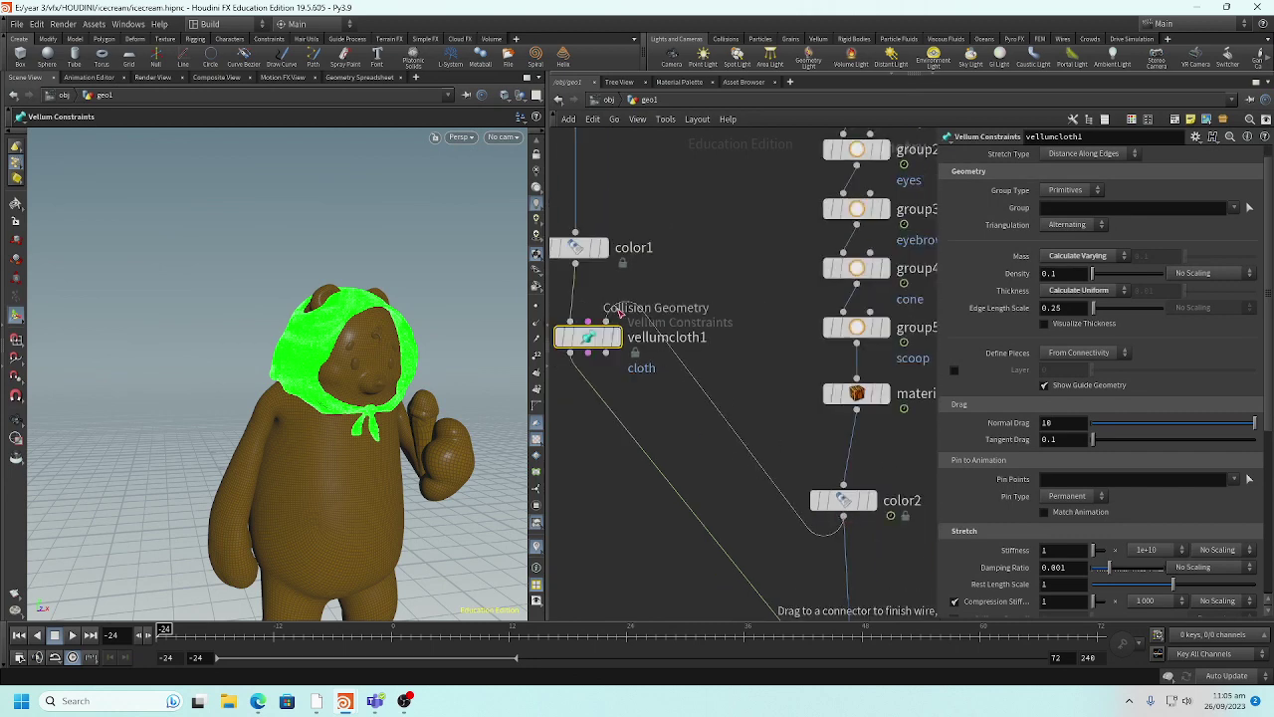
pyautogui.scroll(3, 657, 301)
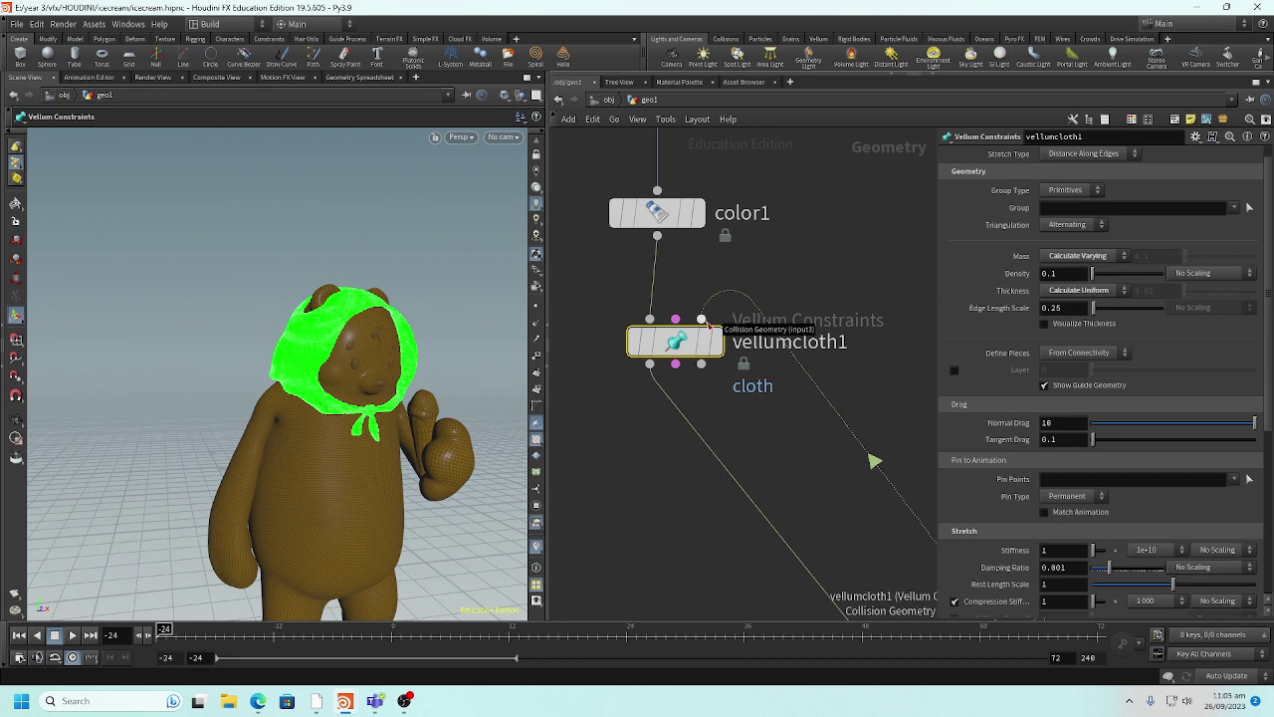
pyautogui.scroll(-3, 748, 410)
pyautogui.moveTo(749, 411); pyautogui.dragTo(689, 355, button='middle')
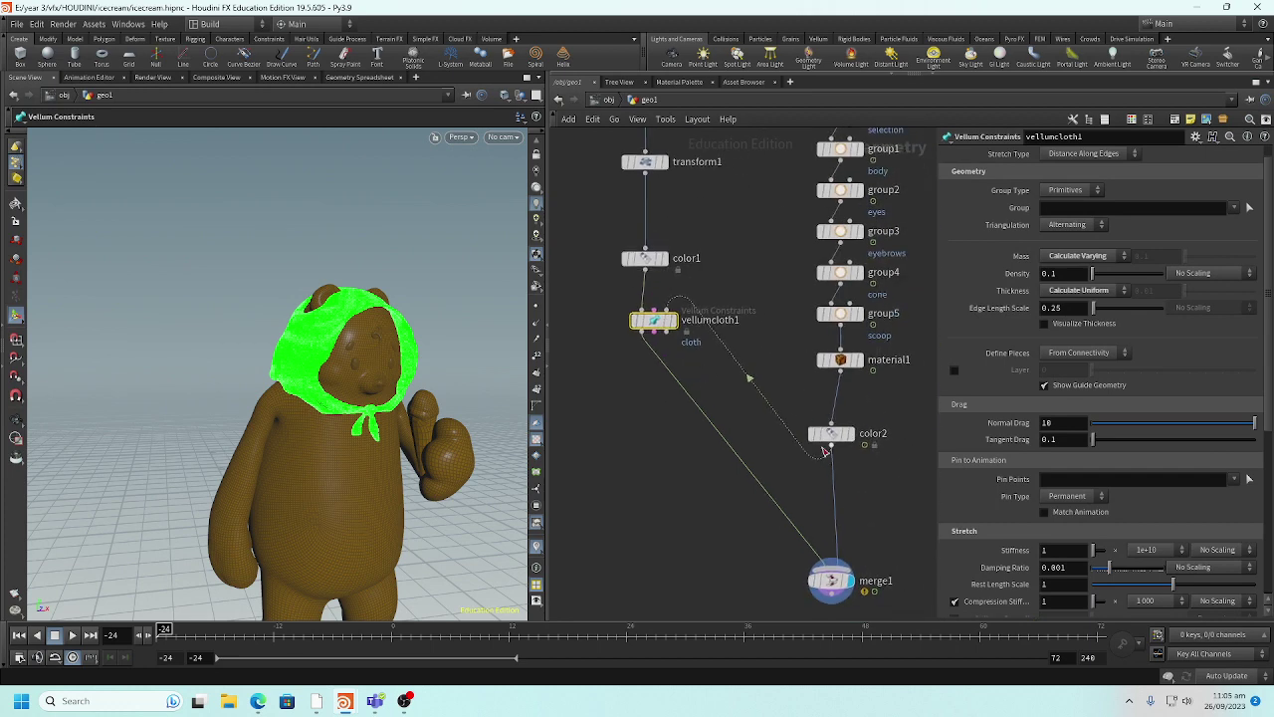
pyautogui.scroll(2, 697, 388)
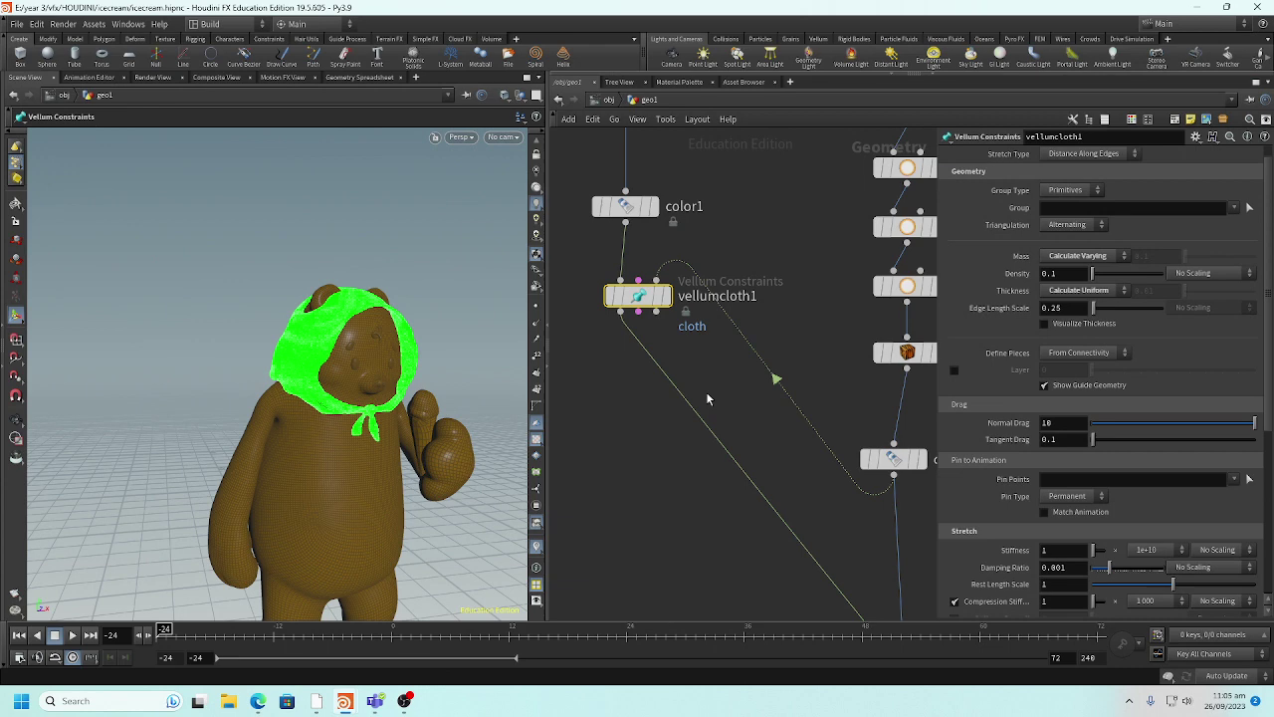
# - Add a Vellum Solver directly below vellumcloth1 with all three of the cloth node's outputs feeding it
pyautogui.press('Tab')
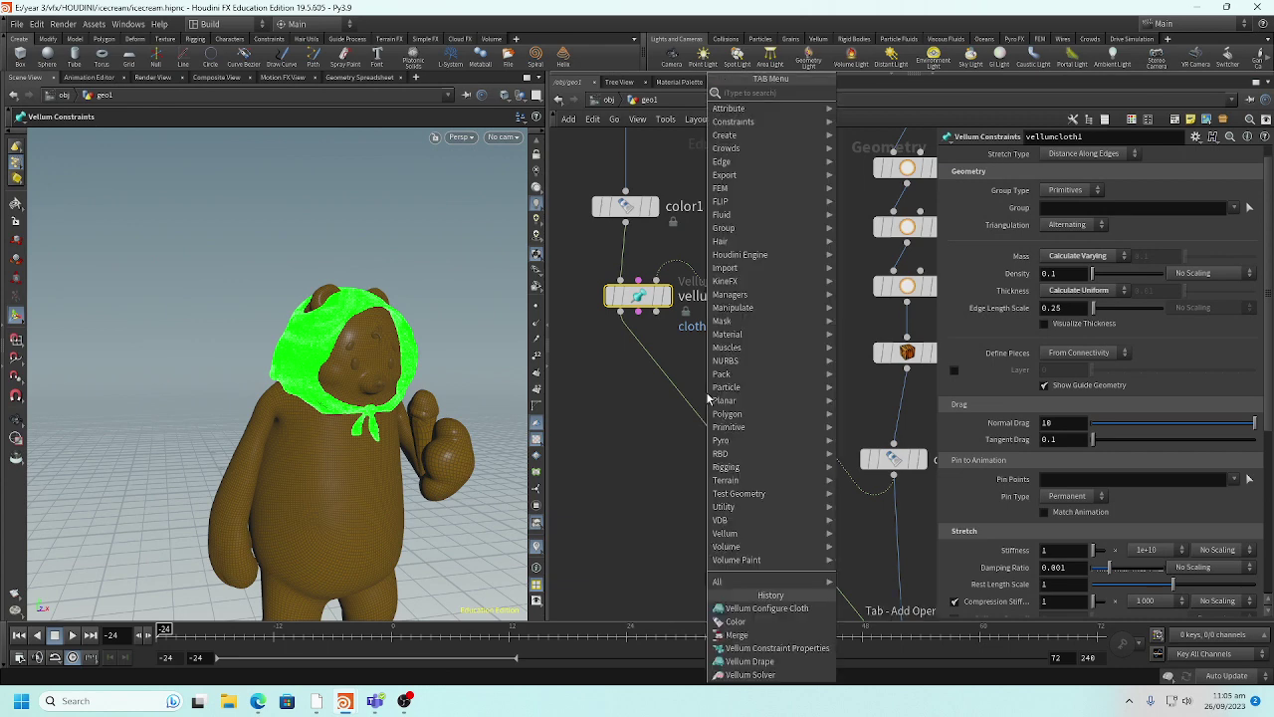
pyautogui.write('solve')
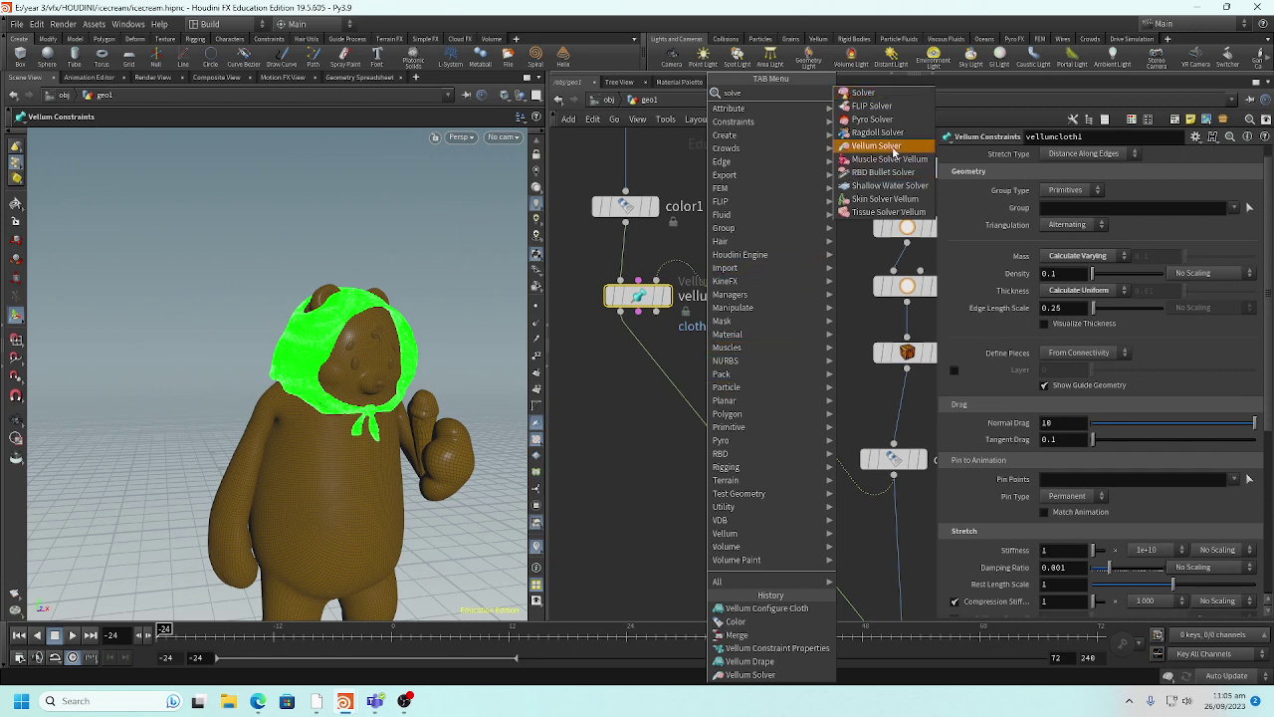
pyautogui.click(876, 145)
pyautogui.click(655, 343)
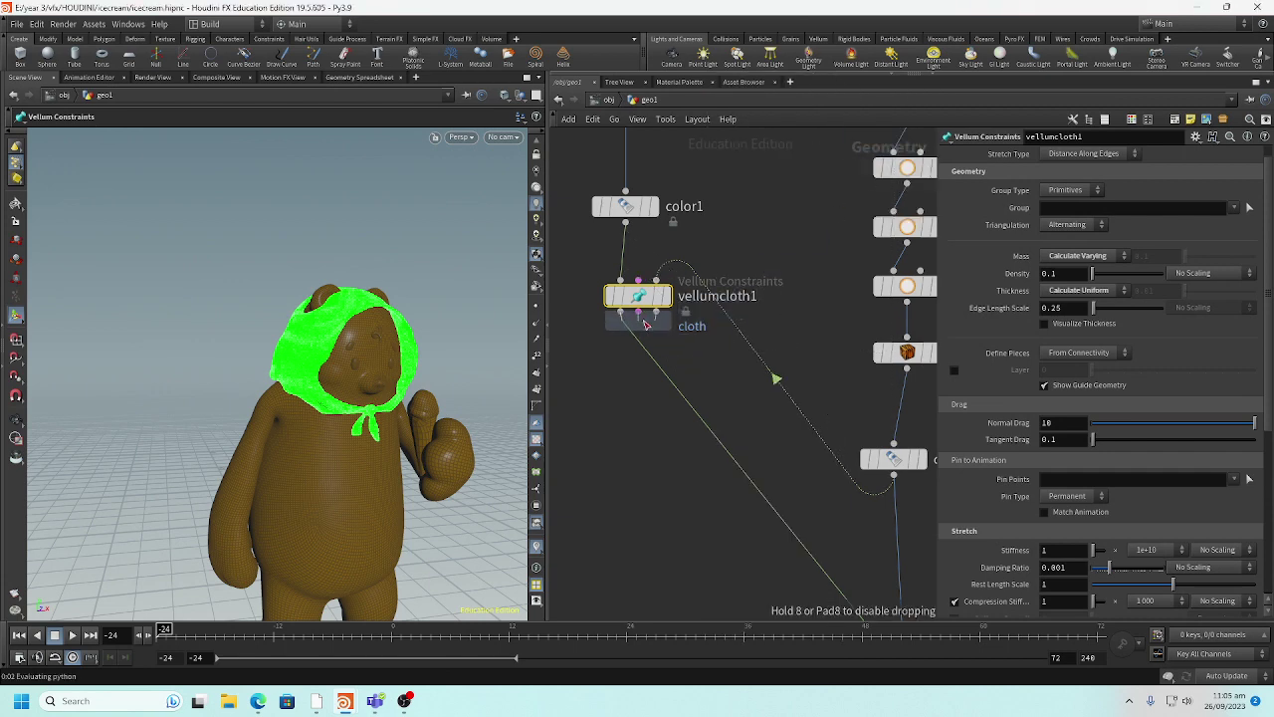
pyautogui.click(645, 334)
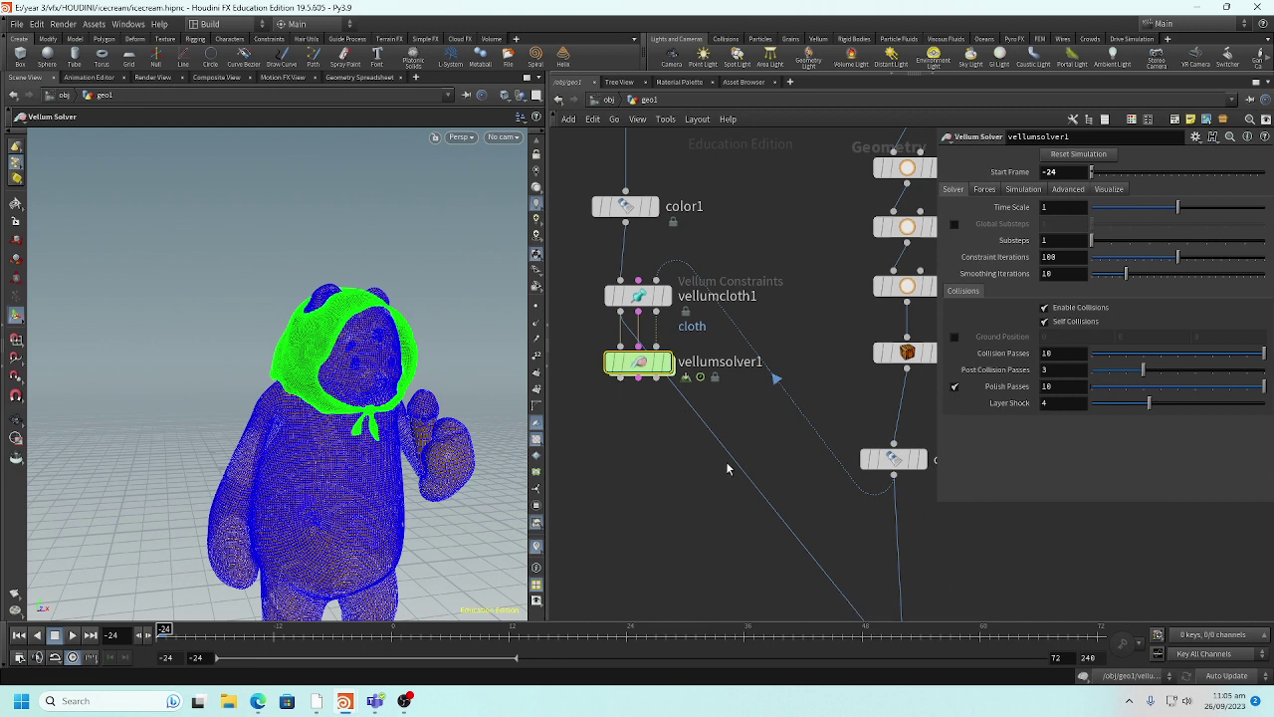
# - Cut the existing wire into merge1 from the scarf branch and connect vellumsolver1's first output to merge1 instead
pyautogui.moveTo(742, 444); pyautogui.dragTo(736, 341, button='middle')
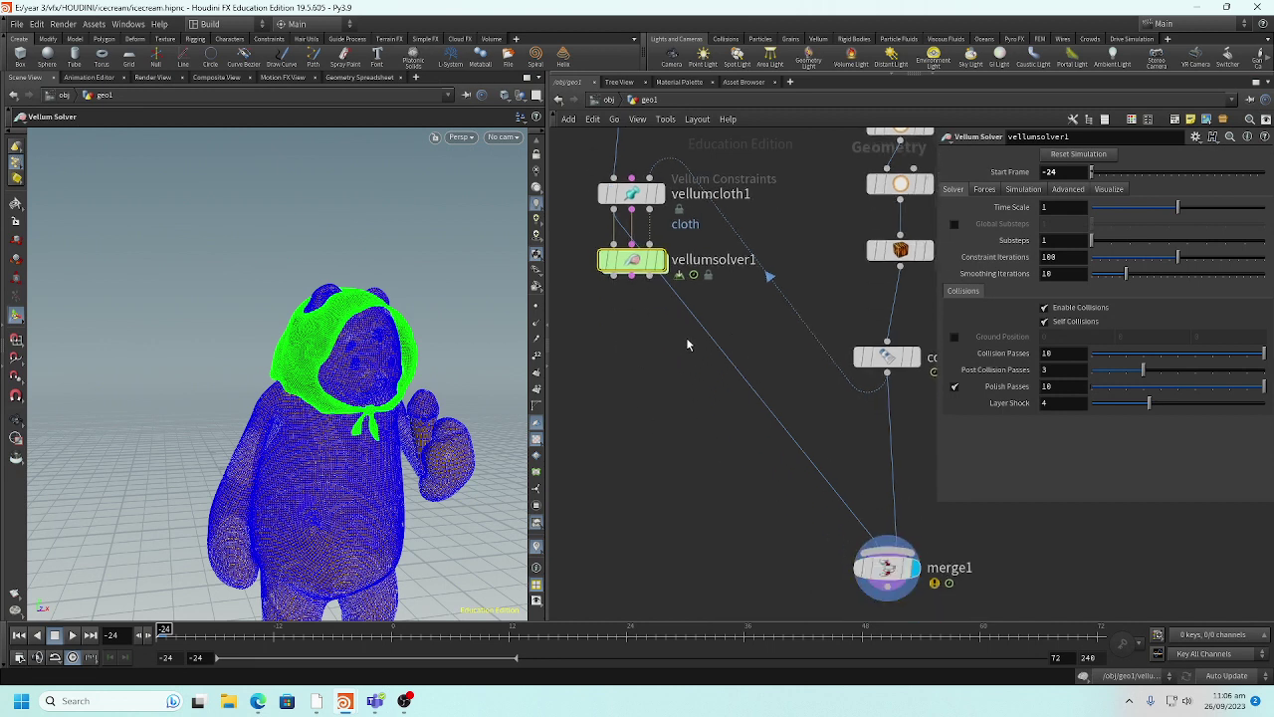
pyautogui.press('y')
pyautogui.moveTo(726, 332); pyautogui.dragTo(708, 370)
pyautogui.moveTo(615, 277); pyautogui.dragTo(813, 496)
pyautogui.click(833, 547)
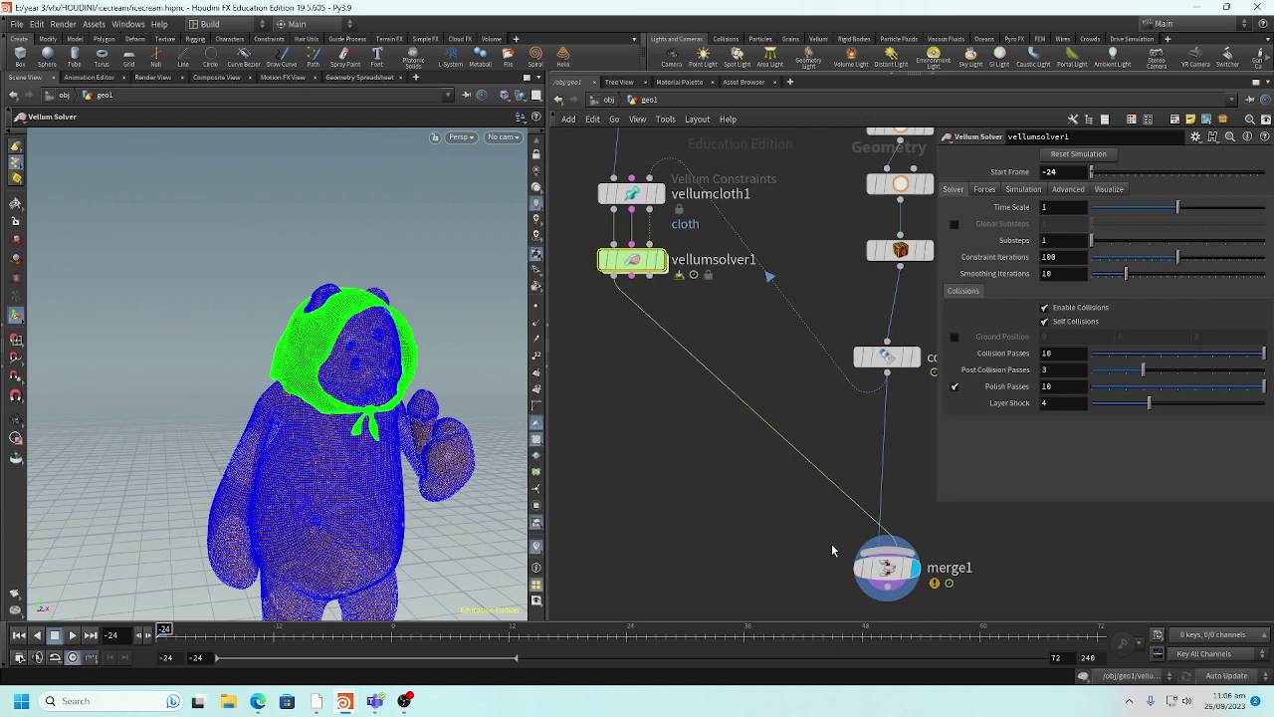
pyautogui.moveTo(692, 405); pyautogui.dragTo(672, 438, button='middle')
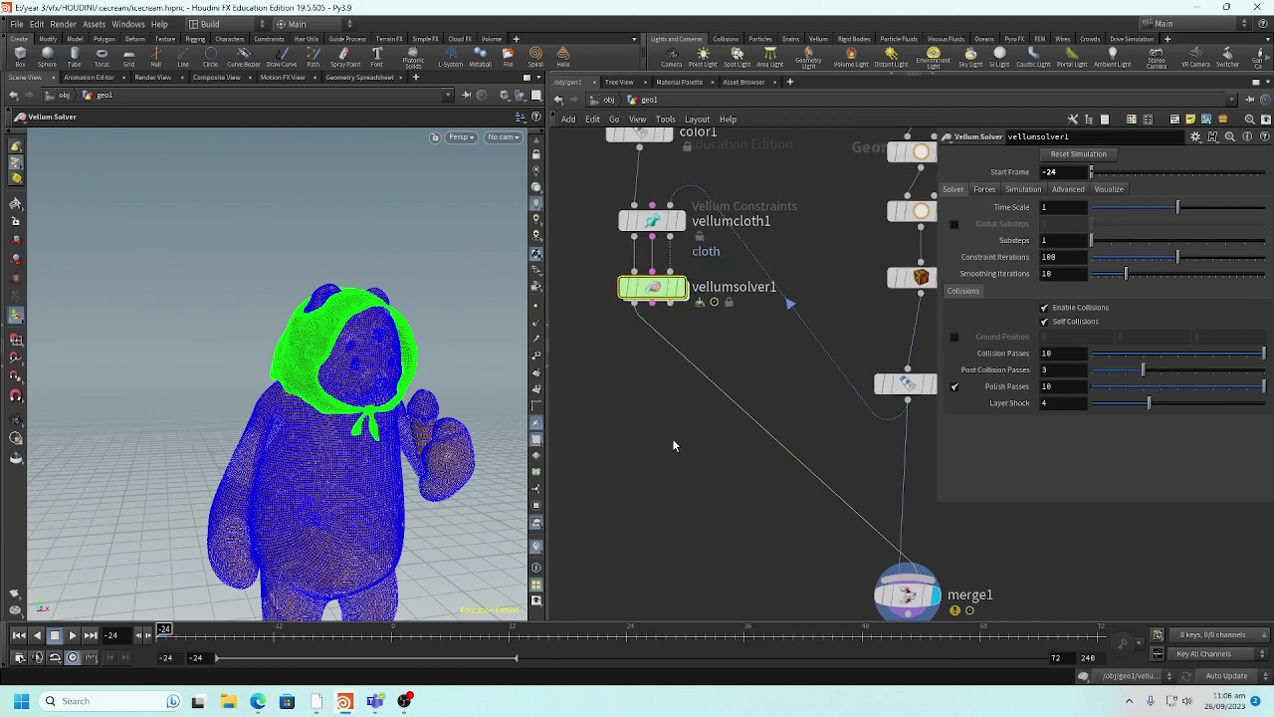
# - Move vellumsolver1 slightly lower, set its display flag and play the cloth simulation up to frame -8
pyautogui.moveTo(683, 289)
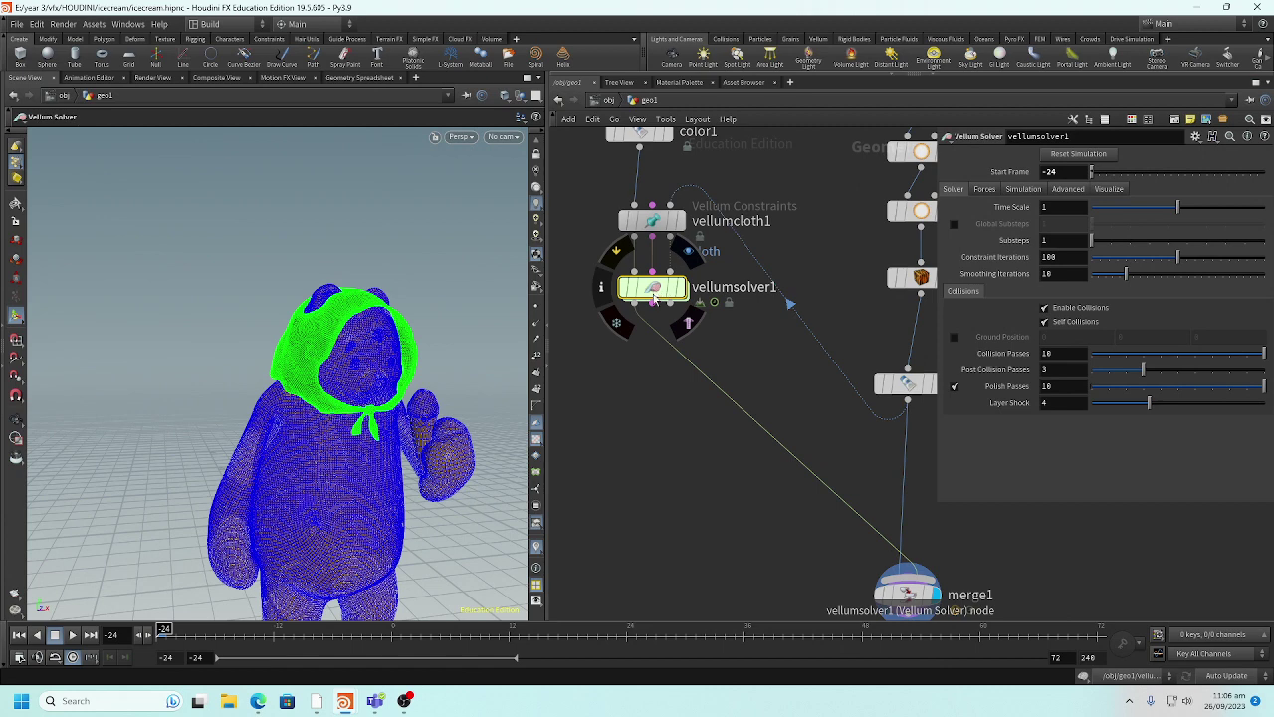
pyautogui.moveTo(654, 298); pyautogui.dragTo(654, 325)
pyautogui.click(684, 317)
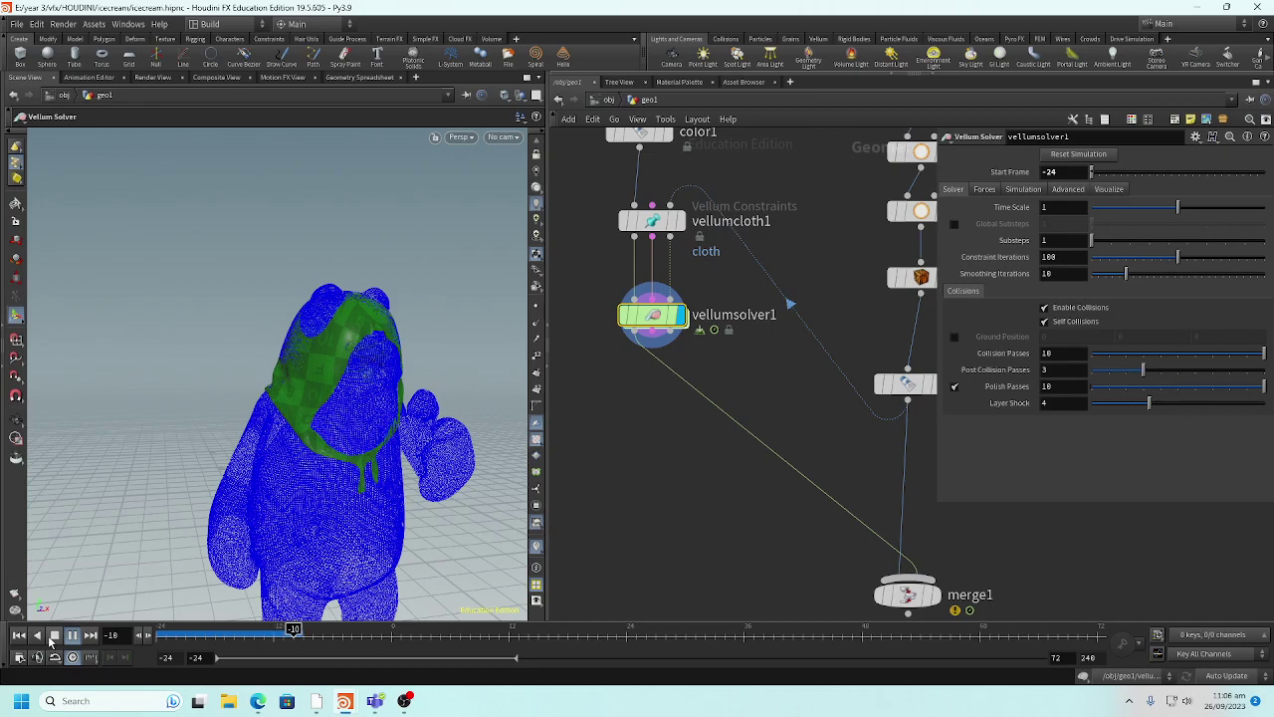
pyautogui.click(72, 635)
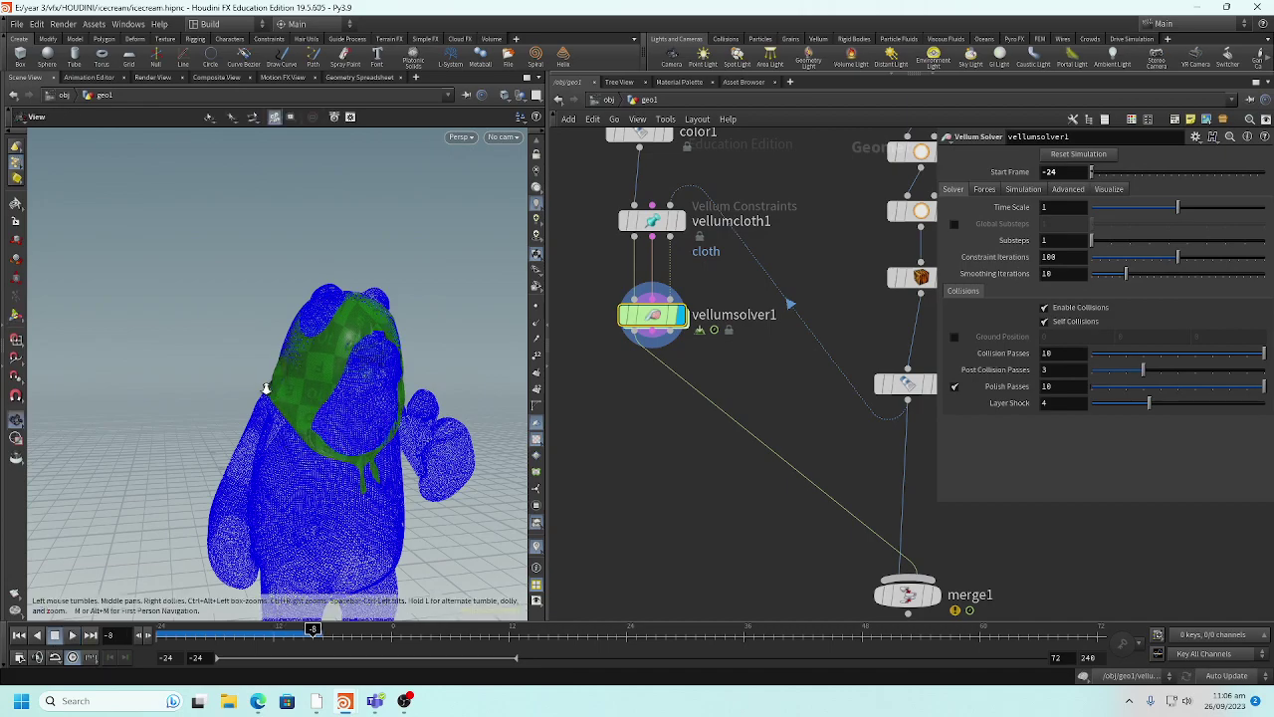
# - Examine how the simulated scarf sits on the bear from several sides and return to the start frame -24
pyautogui.keyDown('alt'); pyautogui.moveTo(264, 387); pyautogui.dragTo(376, 384, button='right'); pyautogui.keyUp('alt')
pyautogui.keyDown('alt'); pyautogui.moveTo(376, 384); pyautogui.dragTo(497, 358); pyautogui.keyUp('alt')
pyautogui.scroll(-5, 270, 359)
pyautogui.moveTo(497, 357); pyautogui.dragTo(299, 388, button='right')
pyautogui.moveTo(299, 388); pyautogui.dragTo(199, 448)
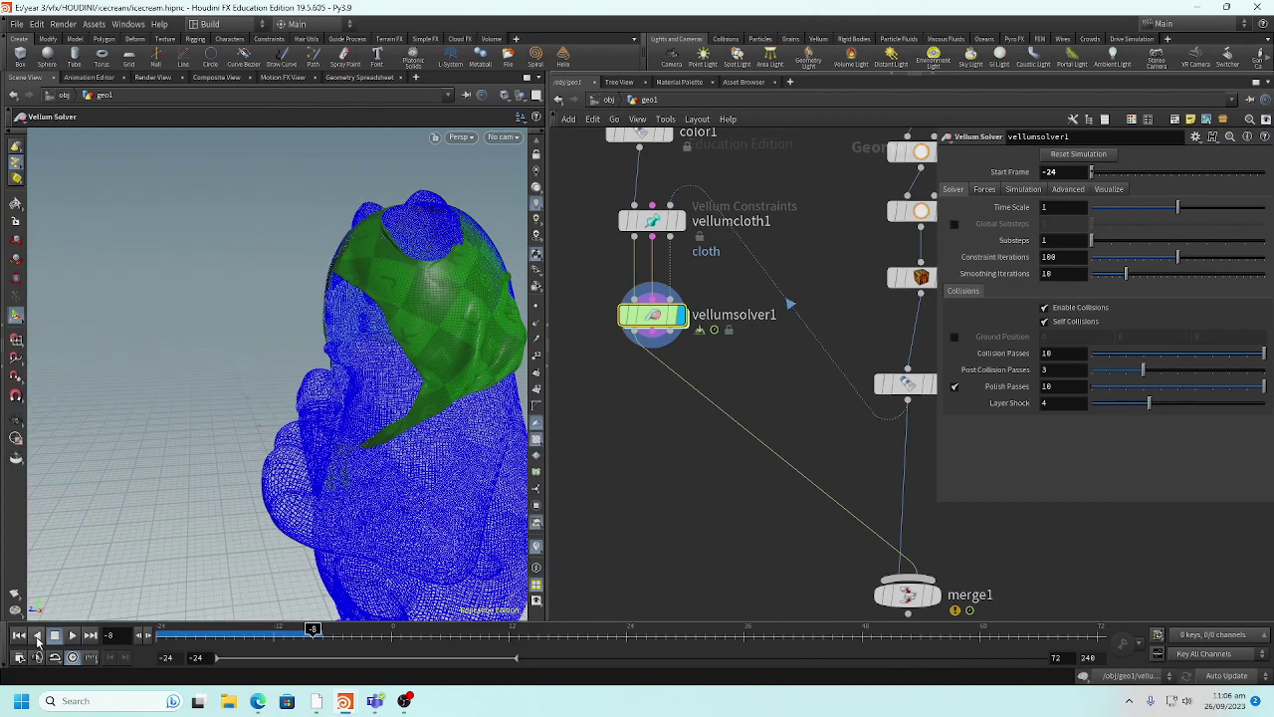
pyautogui.click(20, 637)
pyautogui.keyDown('alt'); pyautogui.moveTo(256, 438); pyautogui.dragTo(434, 402); pyautogui.keyUp('alt')
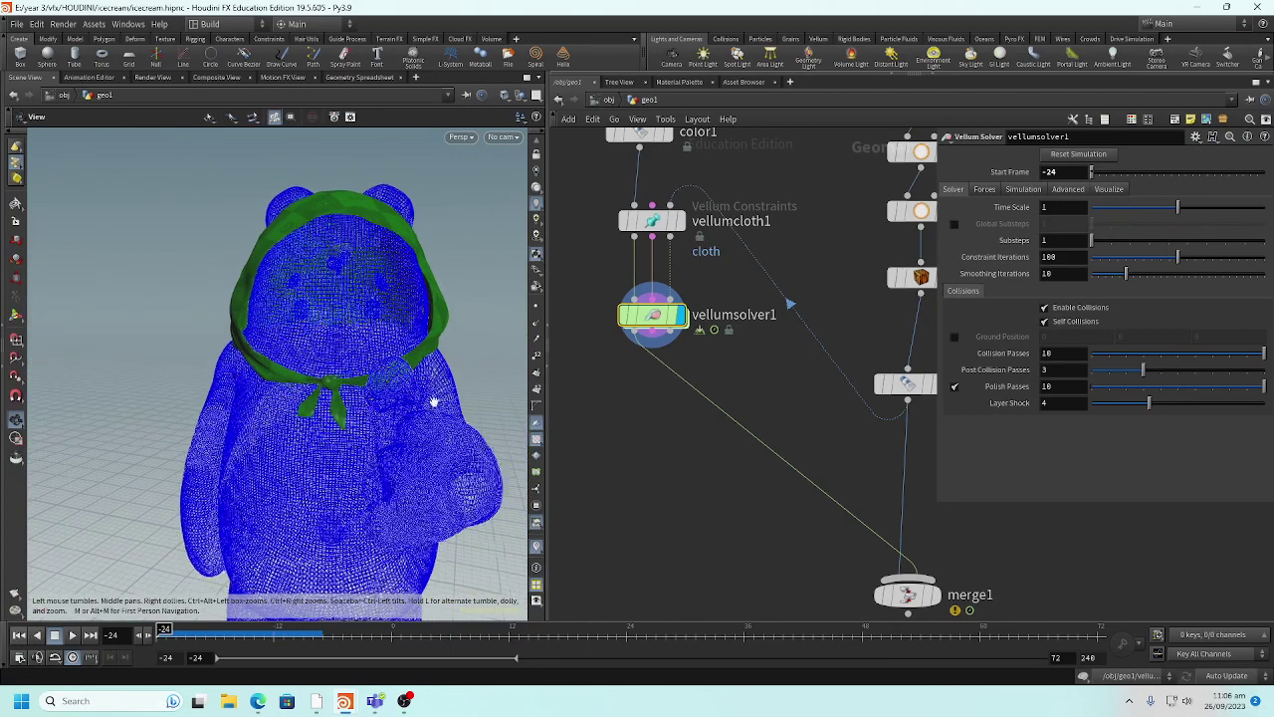
# - Select vellumcloth1 and examine the scarf's cloth geometry up close with its point display
pyautogui.click(654, 221)
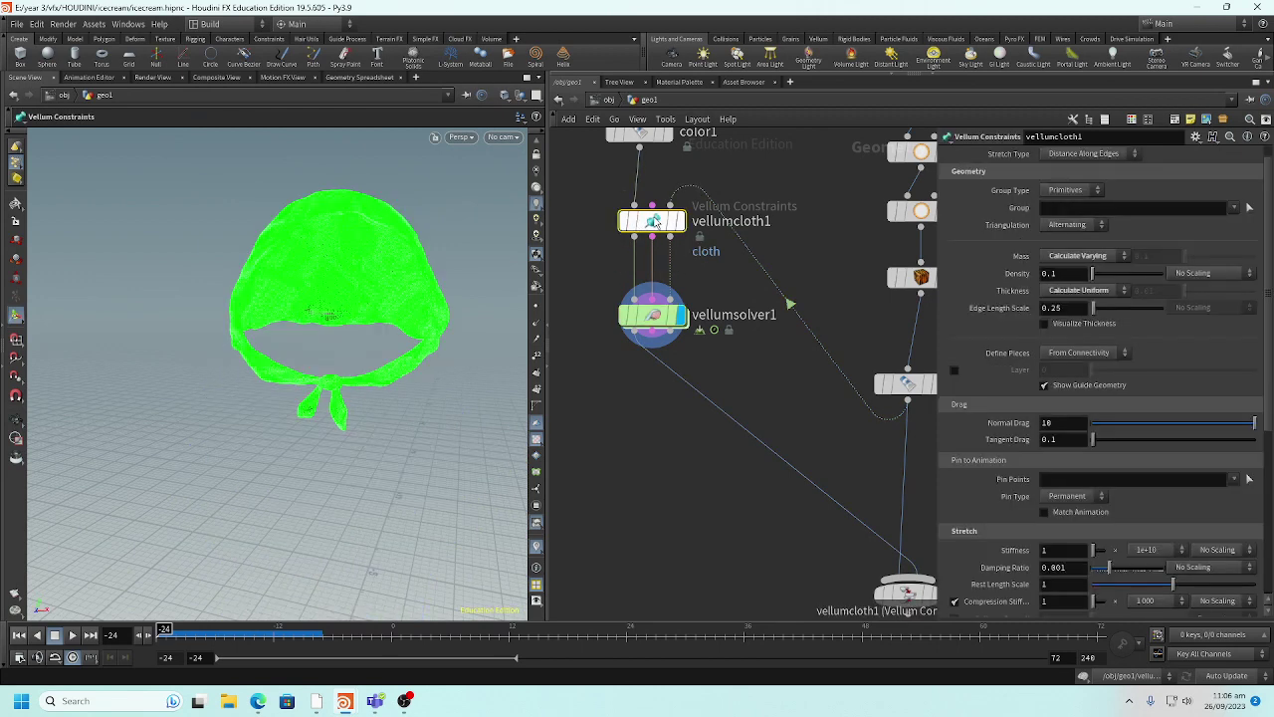
pyautogui.press('Escape')
pyautogui.moveTo(493, 343); pyautogui.dragTo(364, 418)
pyautogui.press('Return')
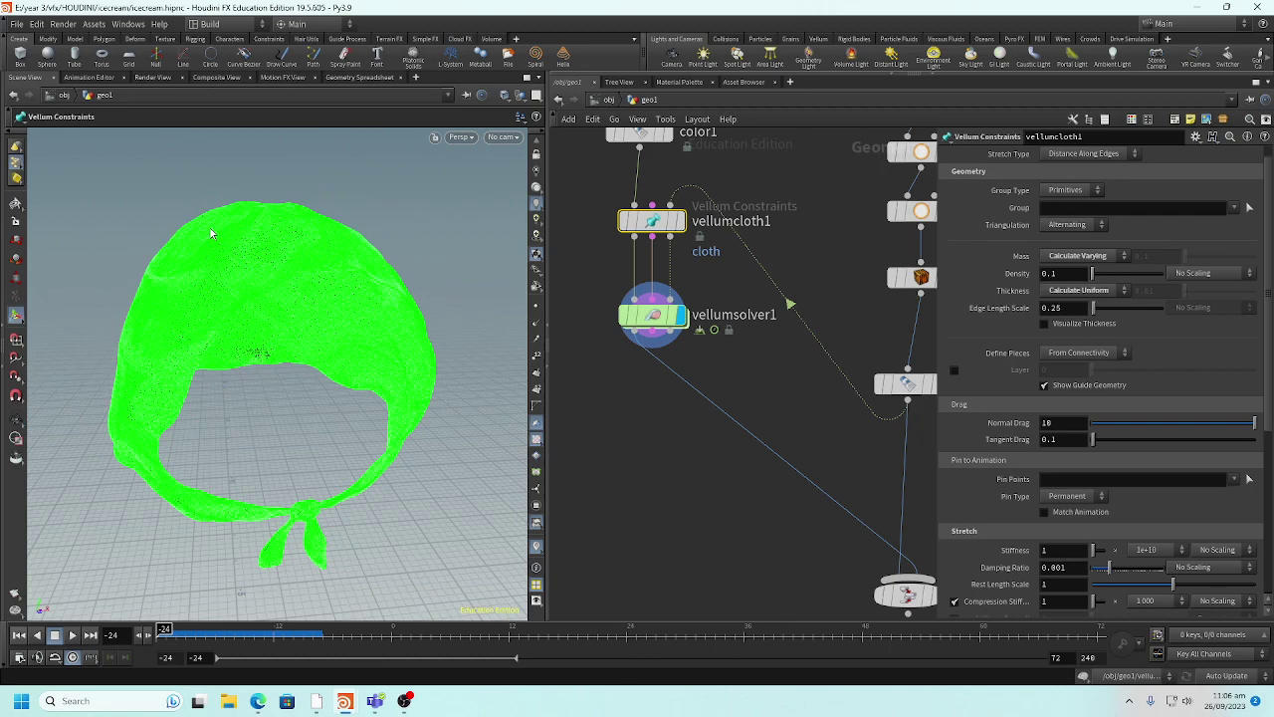
pyautogui.press('Escape')
pyautogui.moveTo(442, 291); pyautogui.dragTo(457, 288)
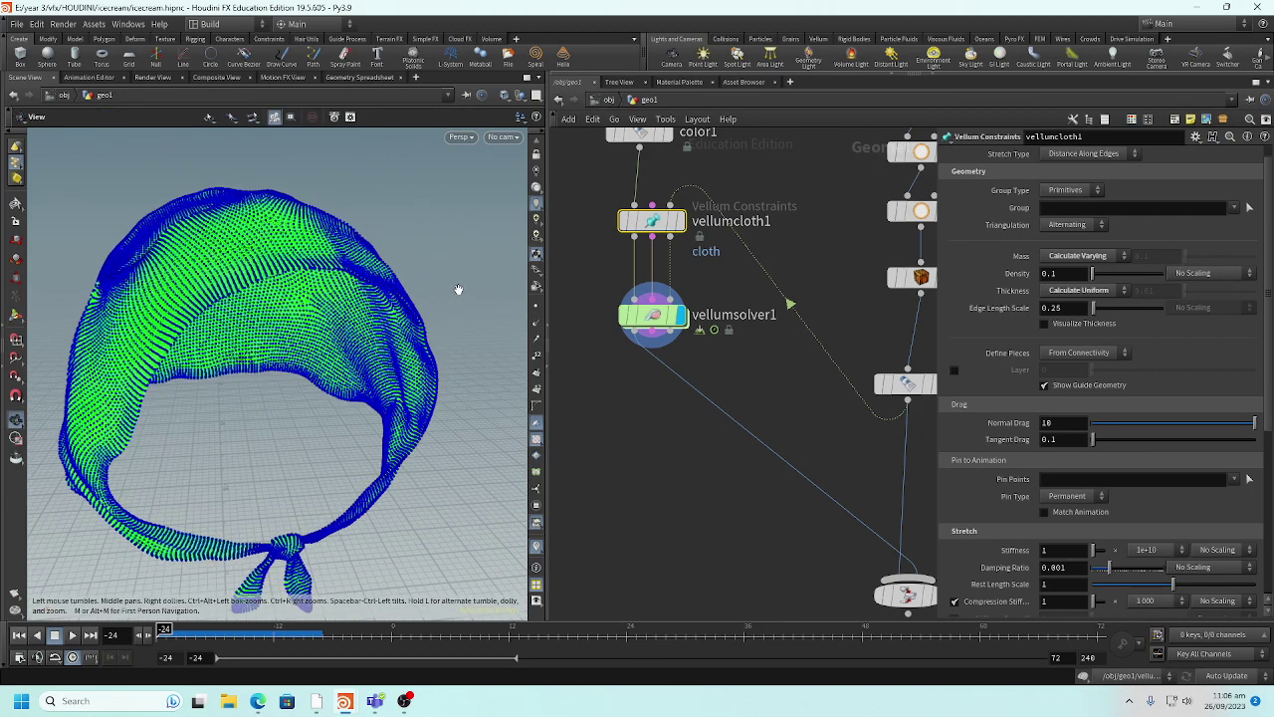
pyautogui.press('Return')
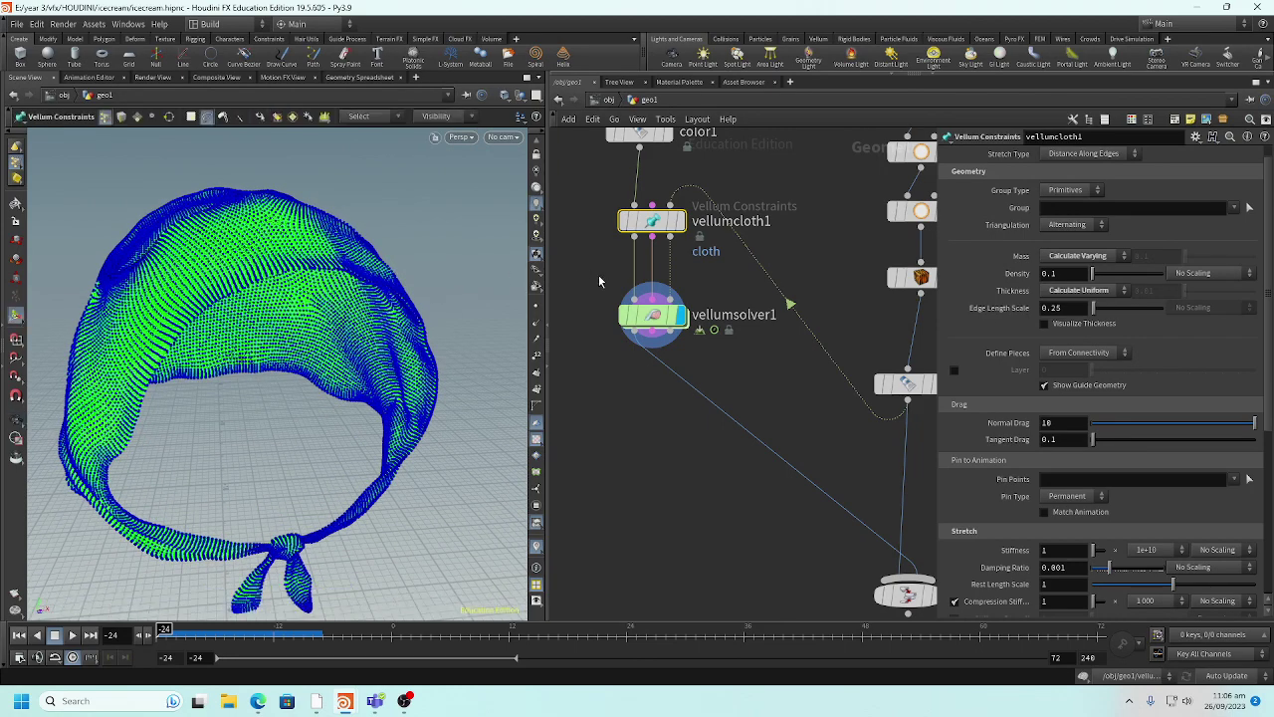
pyautogui.click(536, 306)
pyautogui.click(536, 306)
# - Switch vellumcloth1's Thickness mode to Set Uniform and turn on Visualize Thickness
pyautogui.click(652, 221)
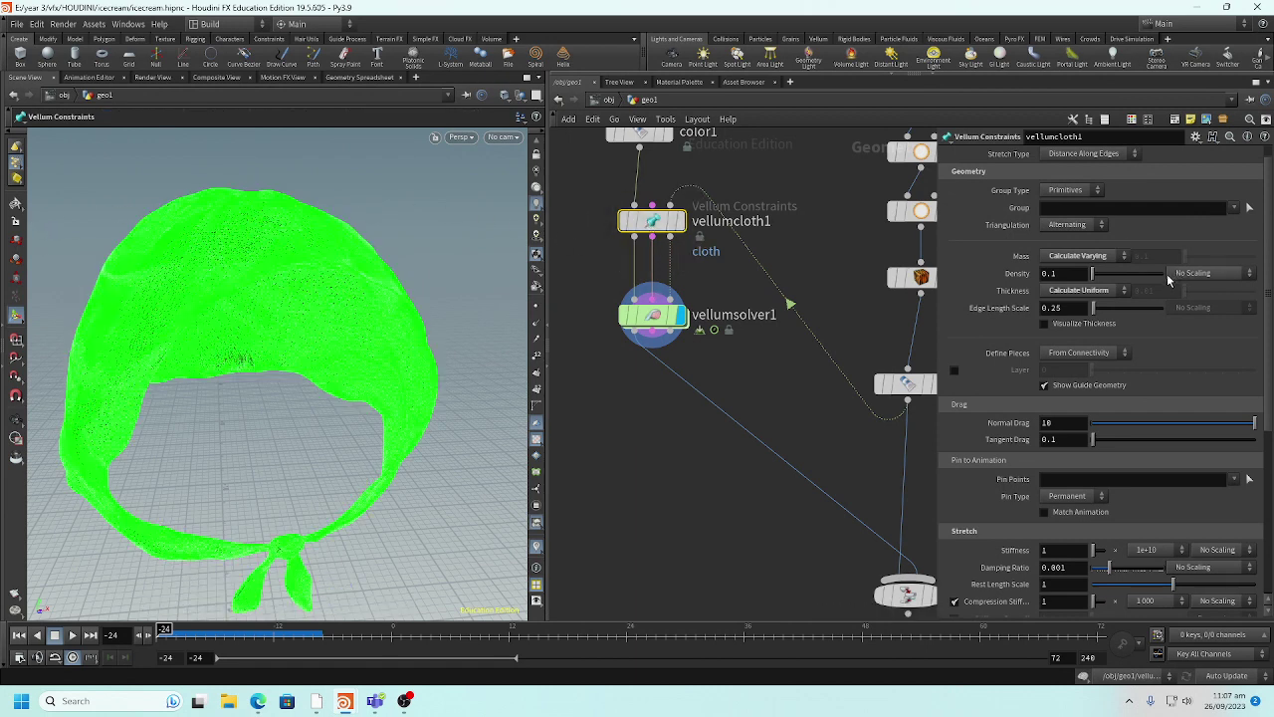
pyautogui.click(1076, 290)
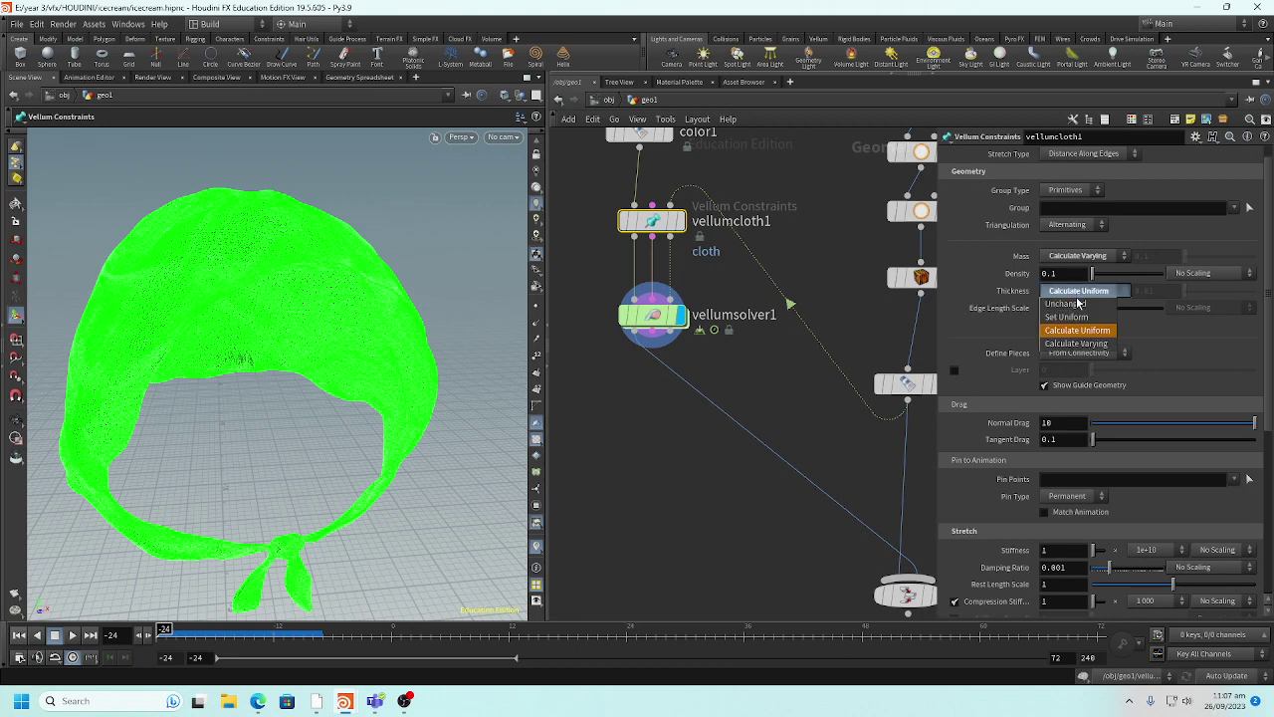
pyautogui.click(1081, 318)
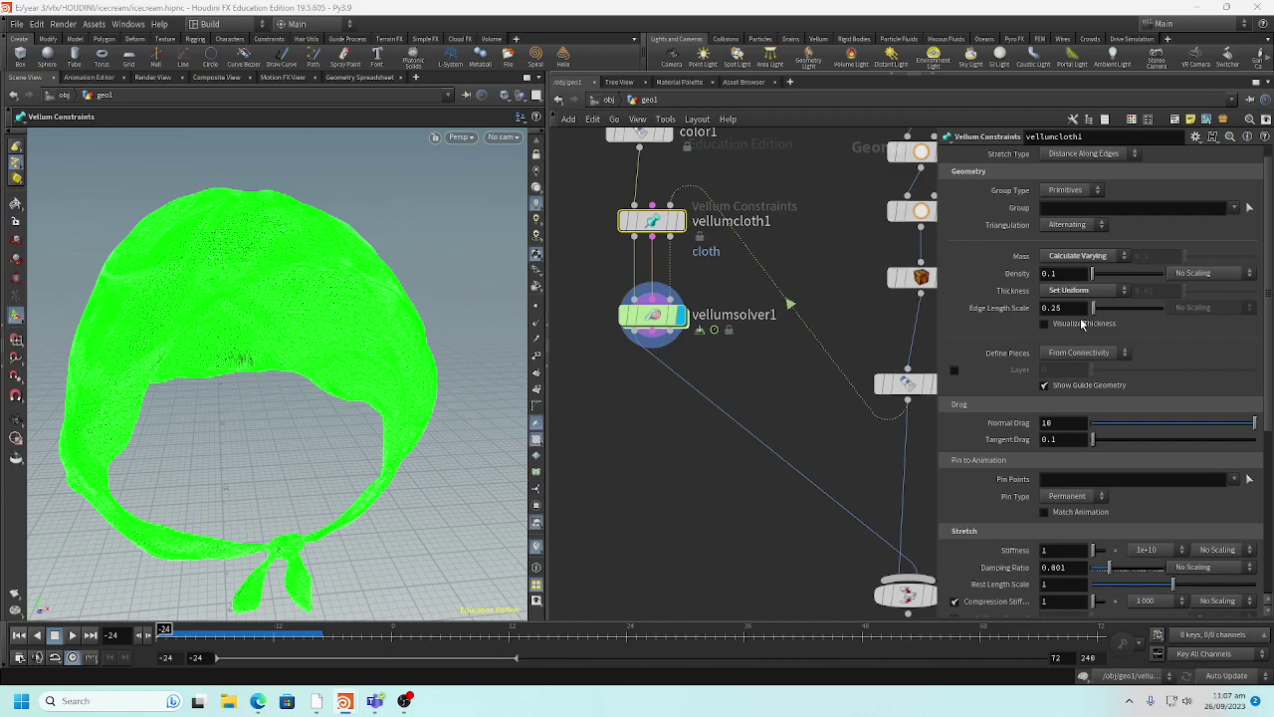
pyautogui.keyDown('alt'); pyautogui.moveTo(384, 265); pyautogui.dragTo(344, 263, button='right'); pyautogui.keyUp('alt')
pyautogui.moveTo(344, 262); pyautogui.dragTo(404, 292)
pyautogui.press('Return')
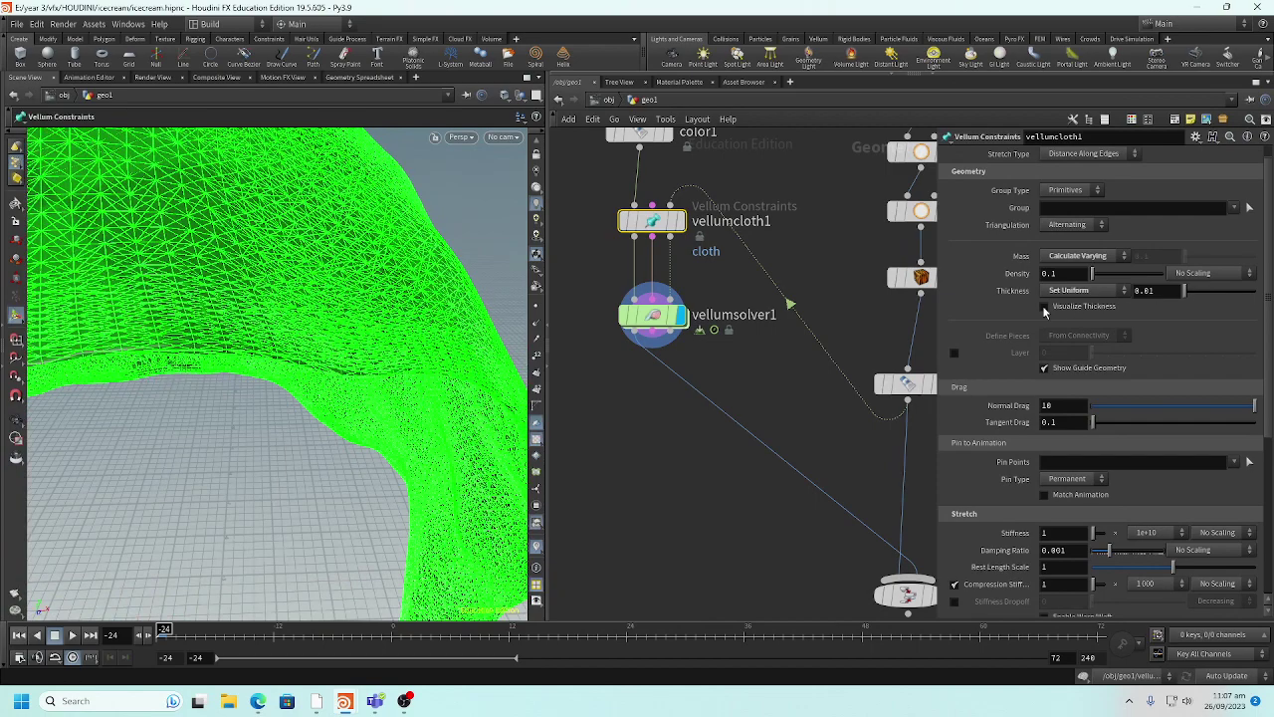
pyautogui.click(1045, 309)
# - Set the scarf's uniform cloth thickness to 0.04 in vellumcloth1
pyautogui.press('Escape')
pyautogui.moveTo(421, 289); pyautogui.dragTo(439, 317)
pyautogui.press('Return')
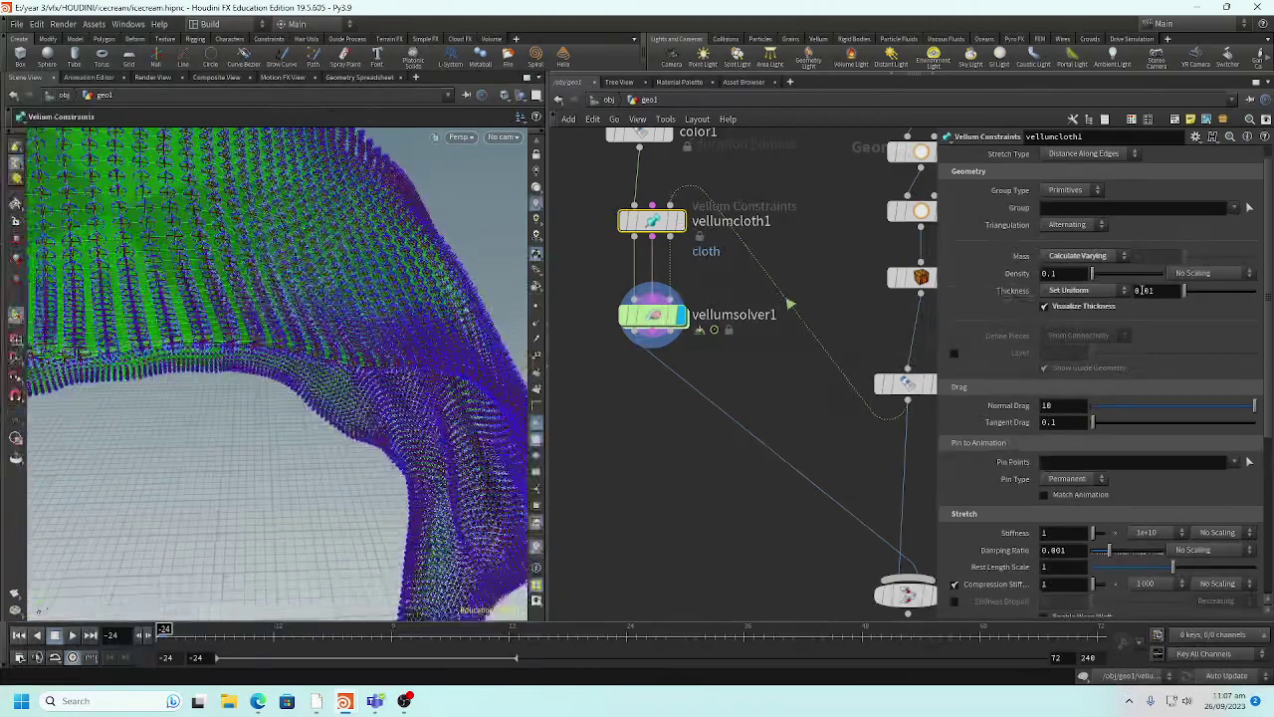
pyautogui.click(1165, 290)
pyautogui.write('0.0')
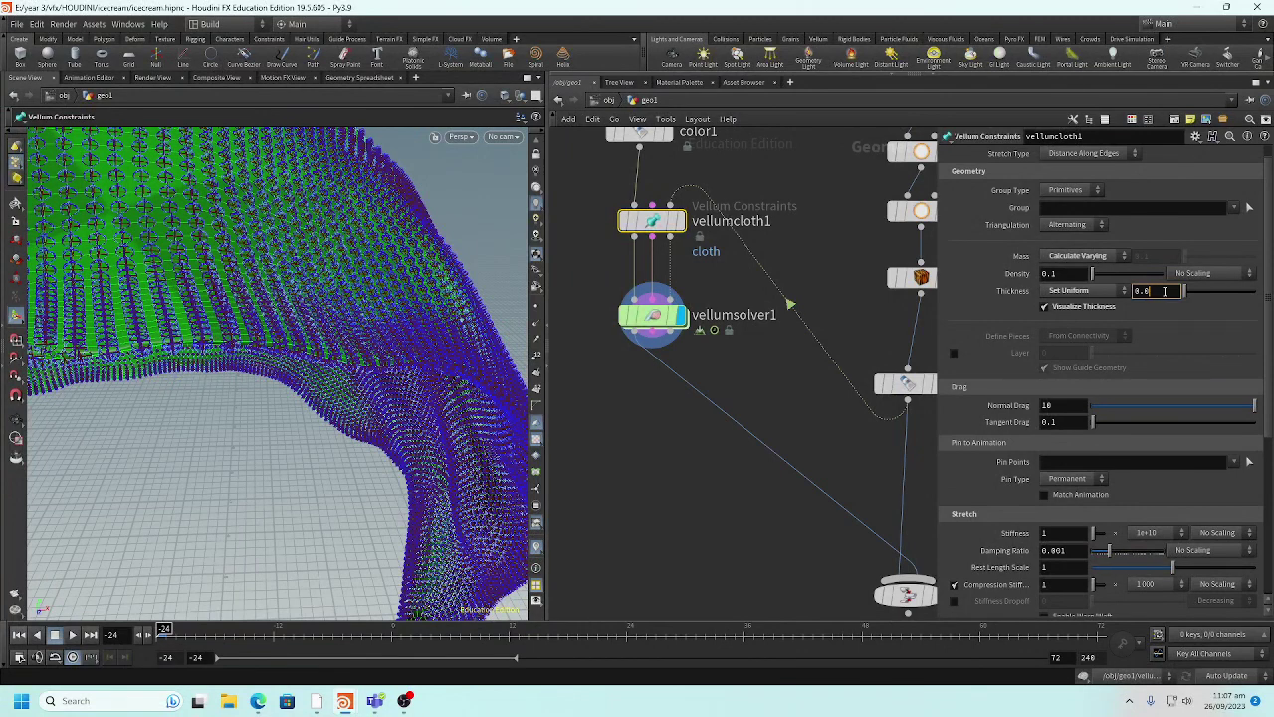
pyautogui.write('4')
pyautogui.press('Return')
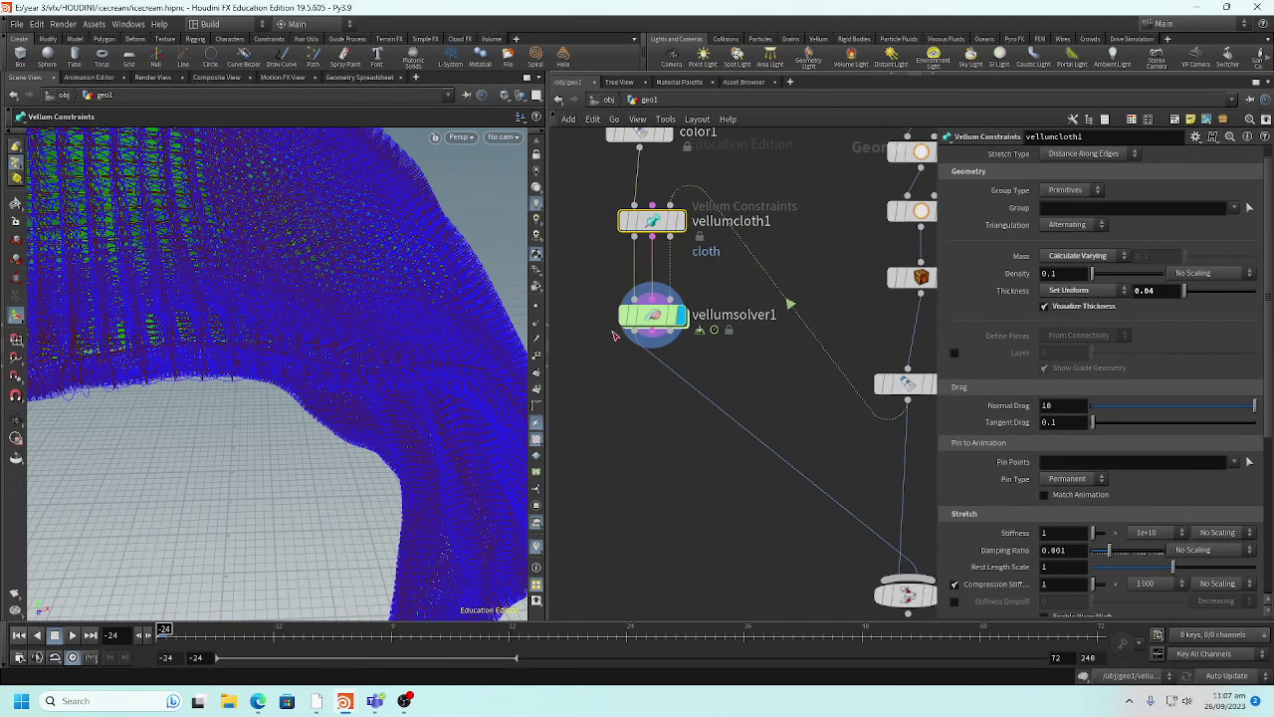
# - Examine the visualized cloth thickness around the scarf and look further through vellumcloth1's parameters
pyautogui.press('s')
pyautogui.moveTo(432, 409); pyautogui.dragTo(458, 386)
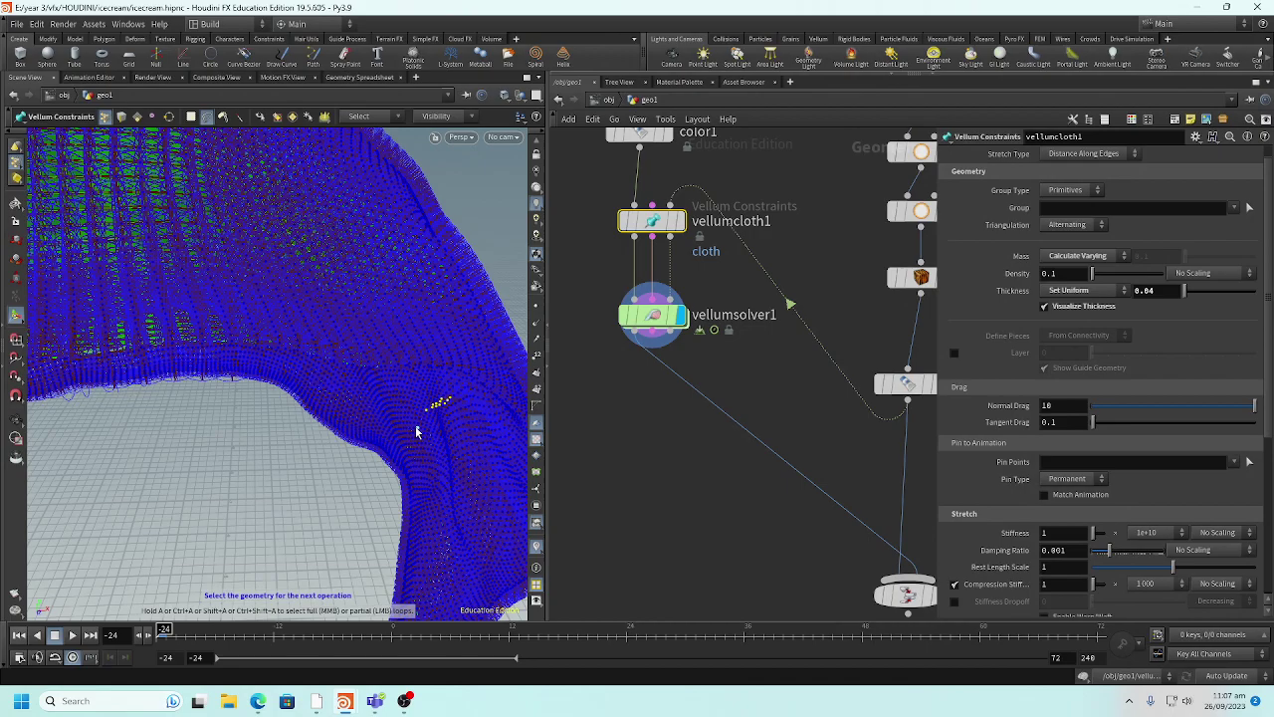
pyautogui.press('Escape')
pyautogui.moveTo(304, 503); pyautogui.dragTo(299, 447)
pyautogui.moveTo(368, 481); pyautogui.dragTo(241, 211)
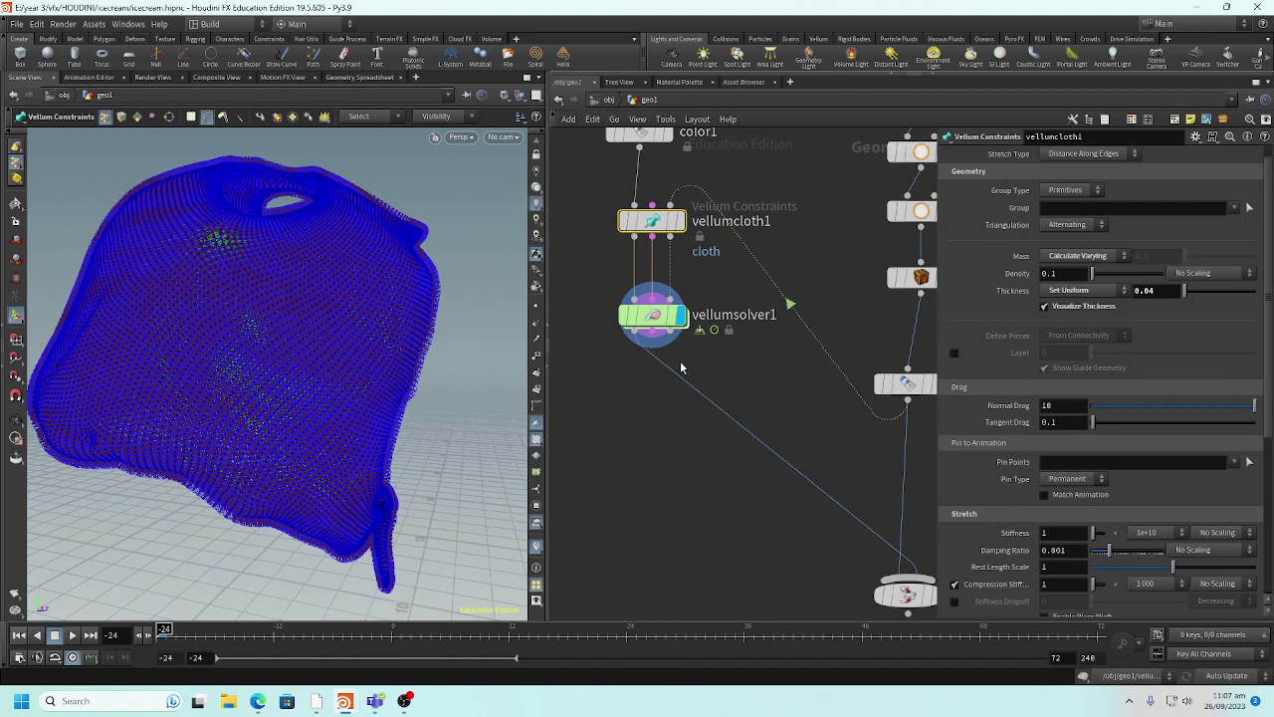
pyautogui.scroll(-1, 1103, 406)
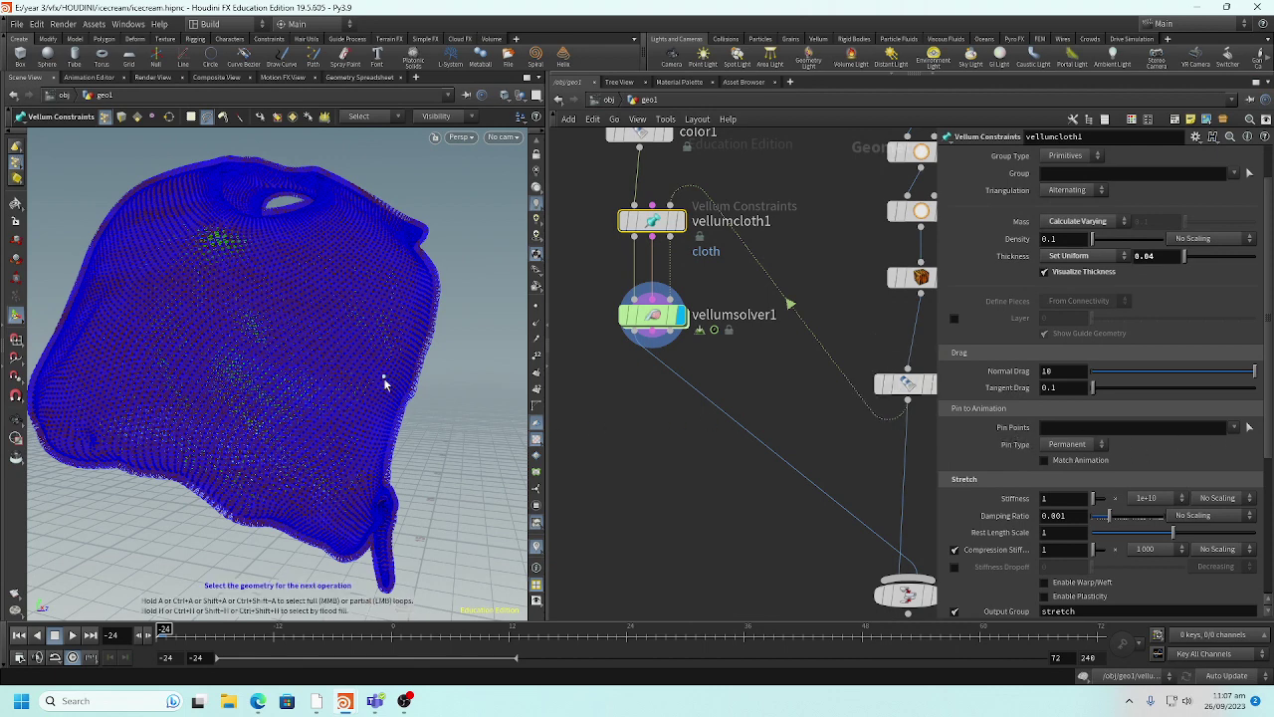
# - Start picking vellumcloth1's Pin Points from the right side view and select the scarf points around the ear opening and along the crown
pyautogui.press('Escape')
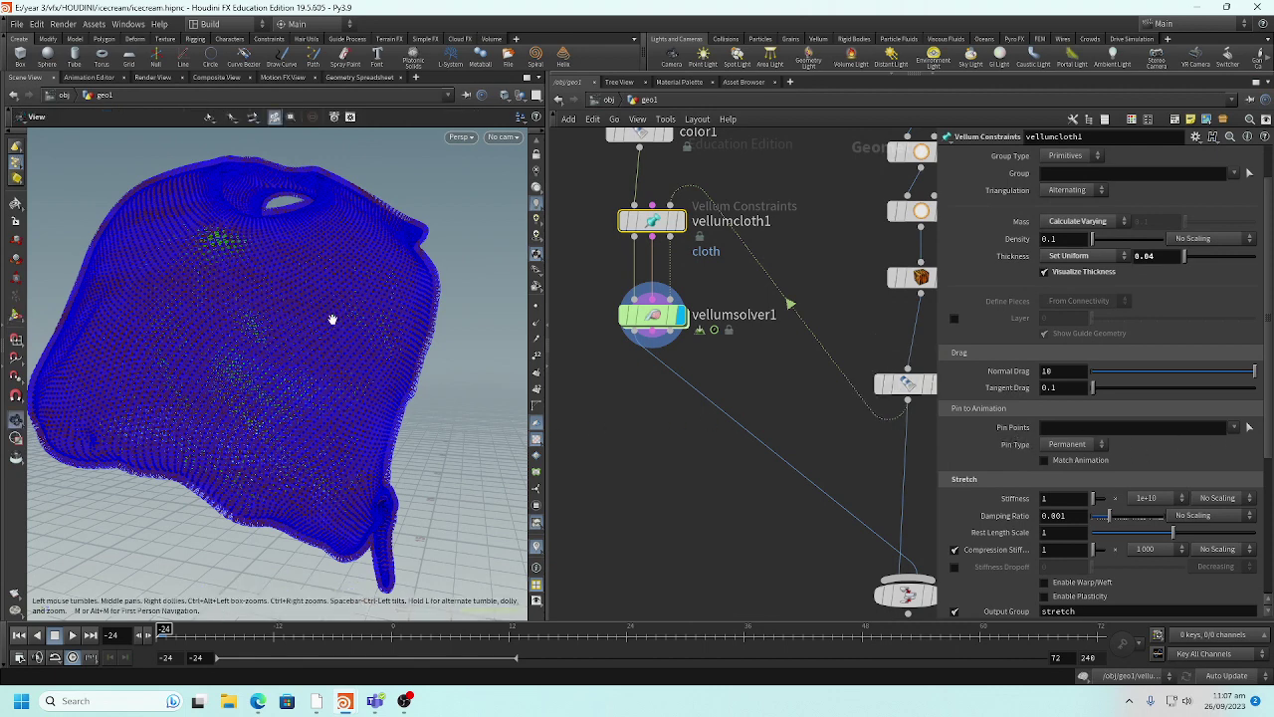
pyautogui.hotkey('space', '4')
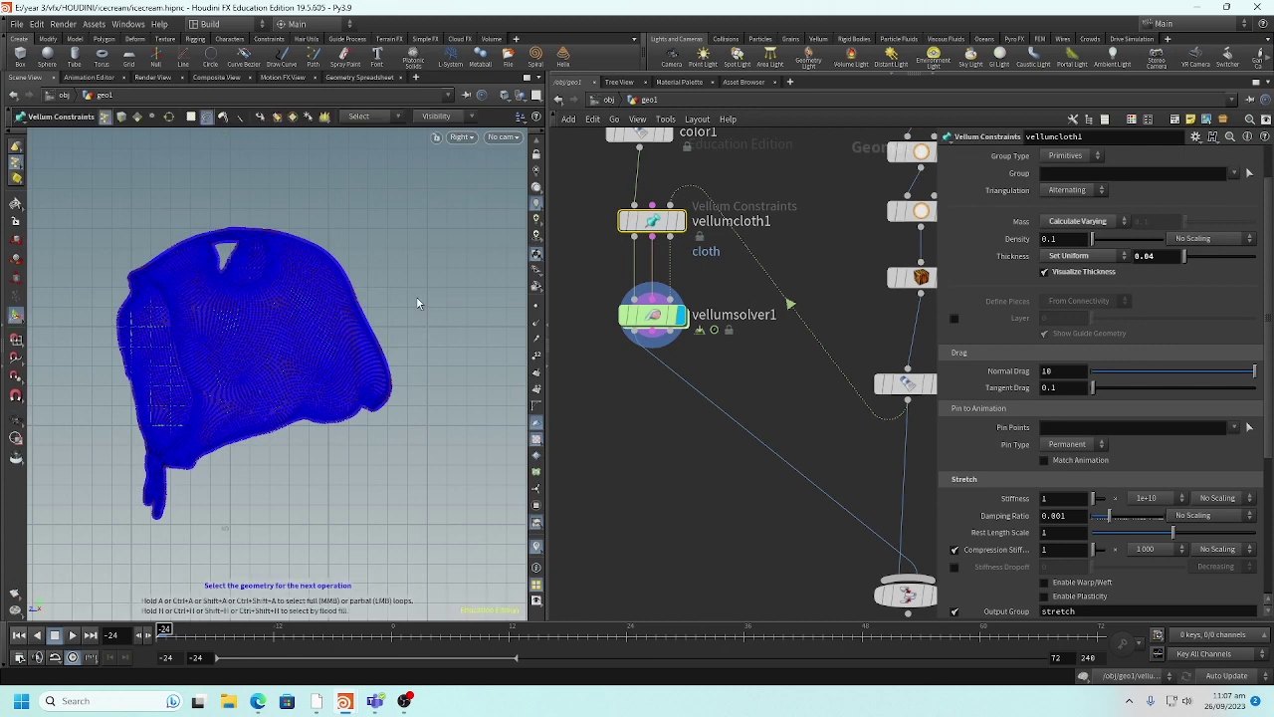
pyautogui.press('Escape')
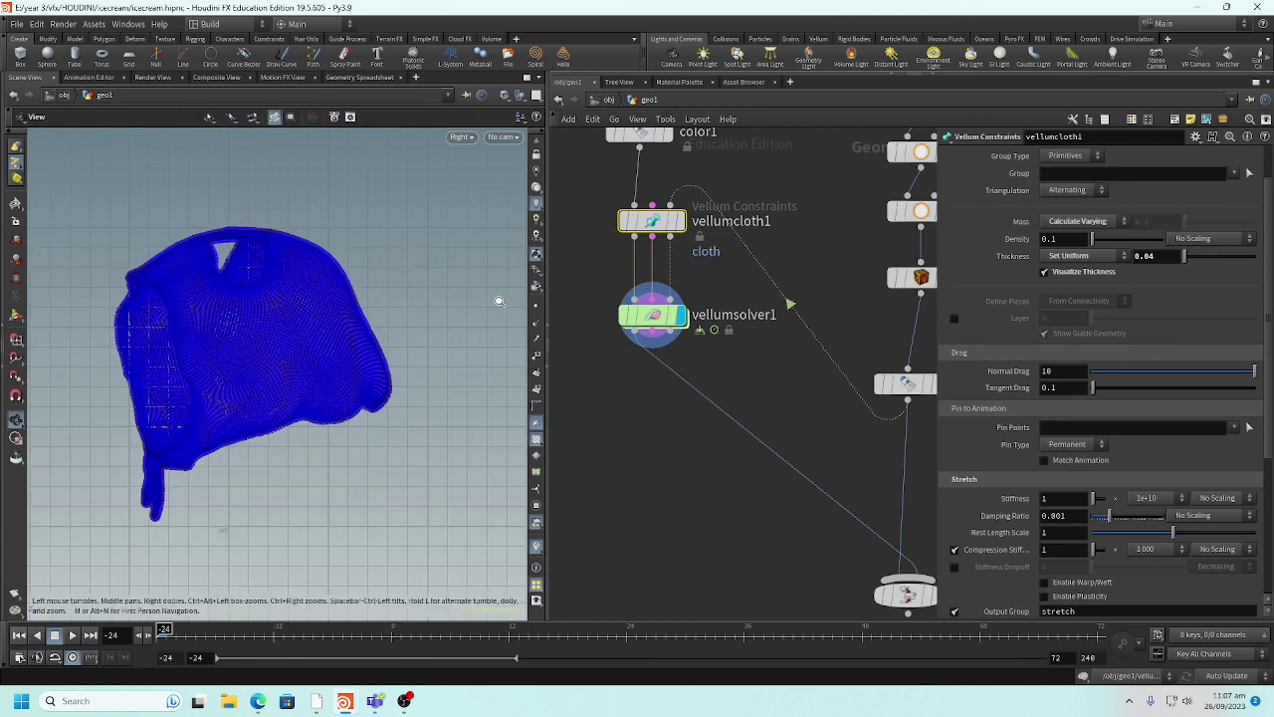
pyautogui.moveTo(499, 301); pyautogui.dragTo(377, 292, button='right')
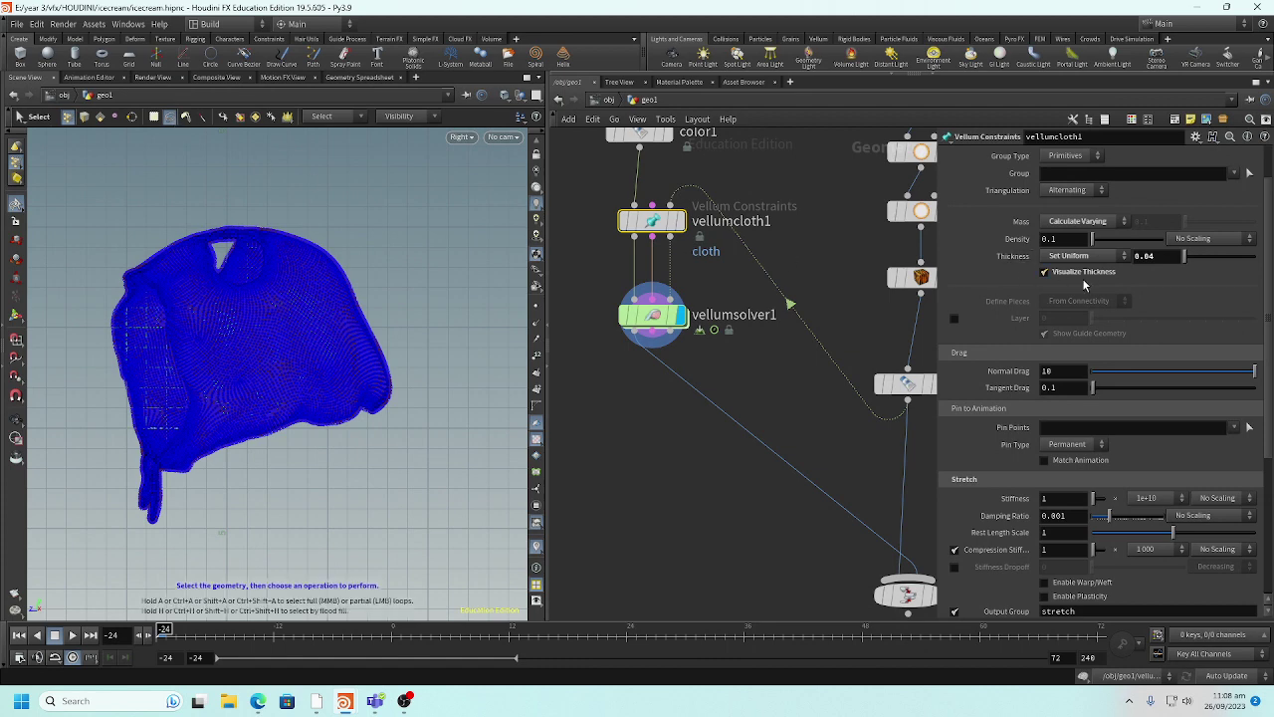
pyautogui.click(1249, 427)
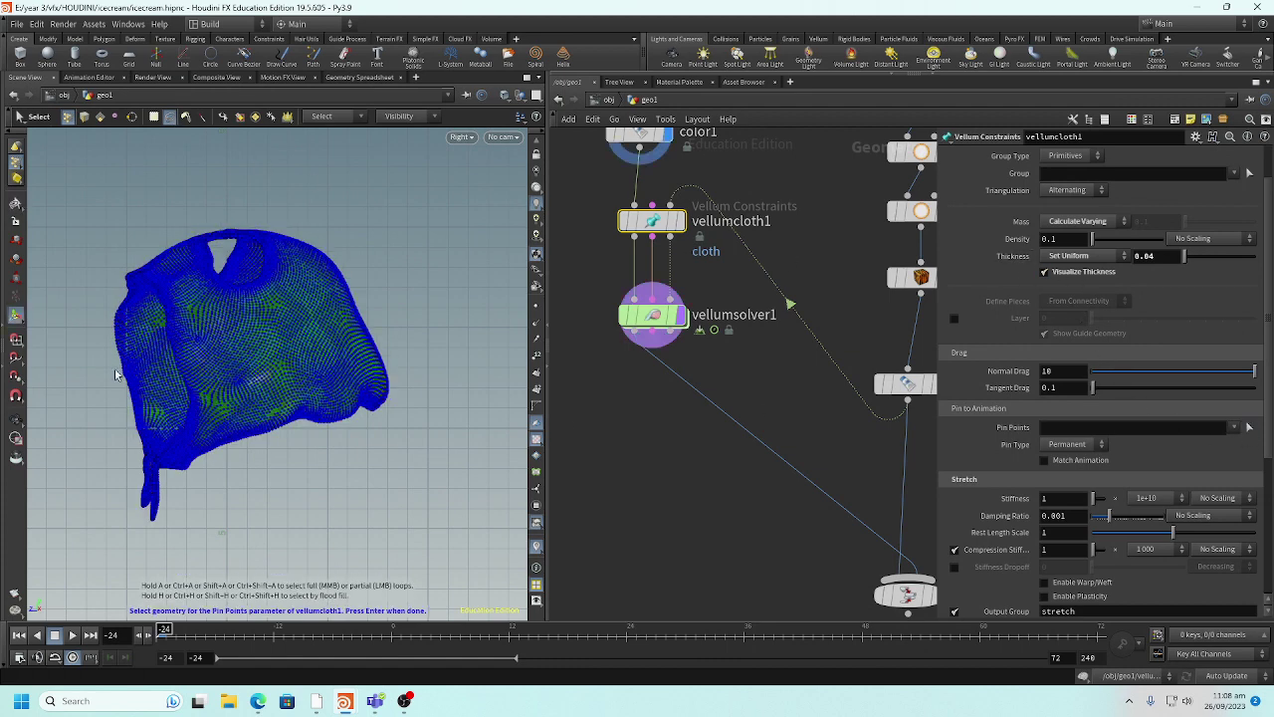
pyautogui.click(171, 119)
pyautogui.moveTo(173, 221)
pyautogui.mouseDown()
pyautogui.moveTo(209, 270)
pyautogui.moveTo(264, 229)
pyautogui.moveTo(257, 214)
pyautogui.moveTo(202, 207)
pyautogui.moveTo(174, 249)
pyautogui.mouseUp()
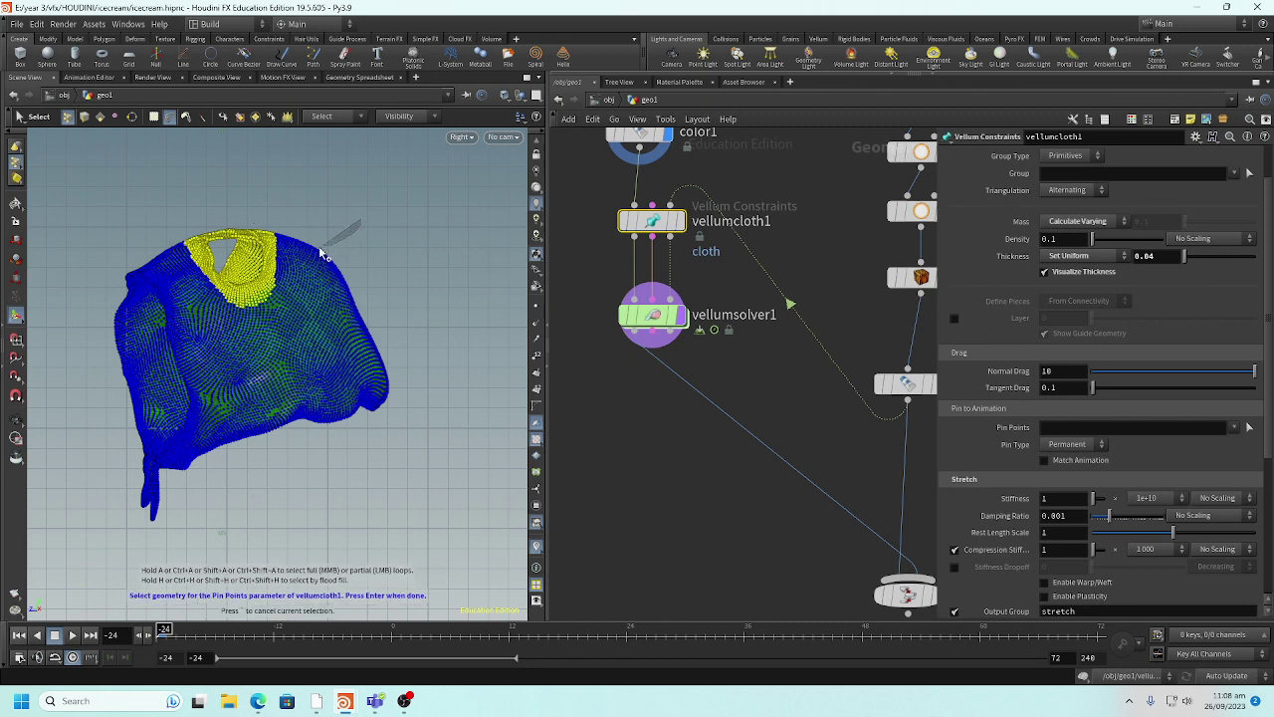
pyautogui.moveTo(319, 248)
pyautogui.keyDown('shift'); pyautogui.mouseDown()
pyautogui.moveTo(192, 225)
pyautogui.moveTo(204, 219)
pyautogui.moveTo(170, 250)
pyautogui.moveTo(115, 245)
pyautogui.mouseUp(); pyautogui.keyUp('shift')
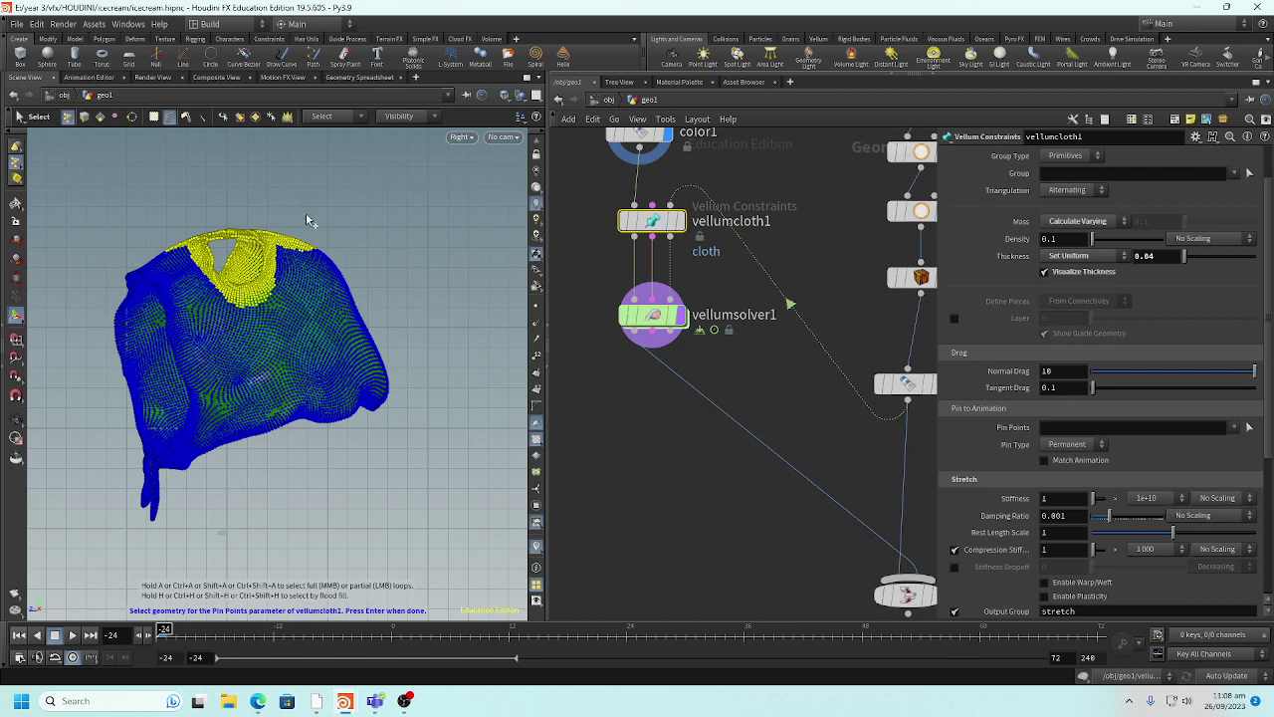
pyautogui.moveTo(317, 225)
pyautogui.keyDown('shift'); pyautogui.mouseDown()
pyautogui.moveTo(335, 262)
pyautogui.moveTo(380, 288)
pyautogui.mouseUp(); pyautogui.keyUp('shift')
# - Try to add the scarf points around the chin knot to the pin selection from the side view
pyautogui.moveTo(175, 476)
pyautogui.keyDown('shift'); pyautogui.mouseDown()
pyautogui.moveTo(169, 493)
pyautogui.moveTo(154, 453)
pyautogui.moveTo(137, 461)
pyautogui.mouseUp(); pyautogui.keyUp('shift')
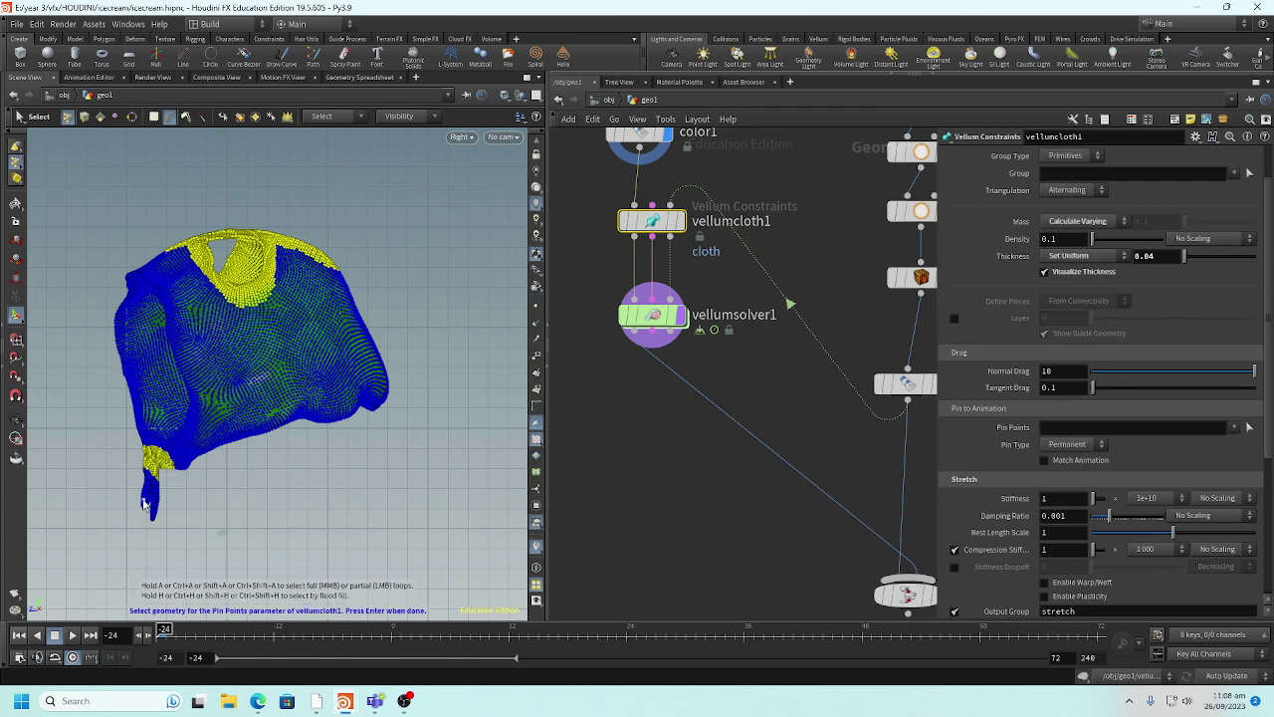
pyautogui.keyDown('alt'); pyautogui.moveTo(170, 502); pyautogui.dragTo(305, 501, button='right'); pyautogui.keyUp('alt')
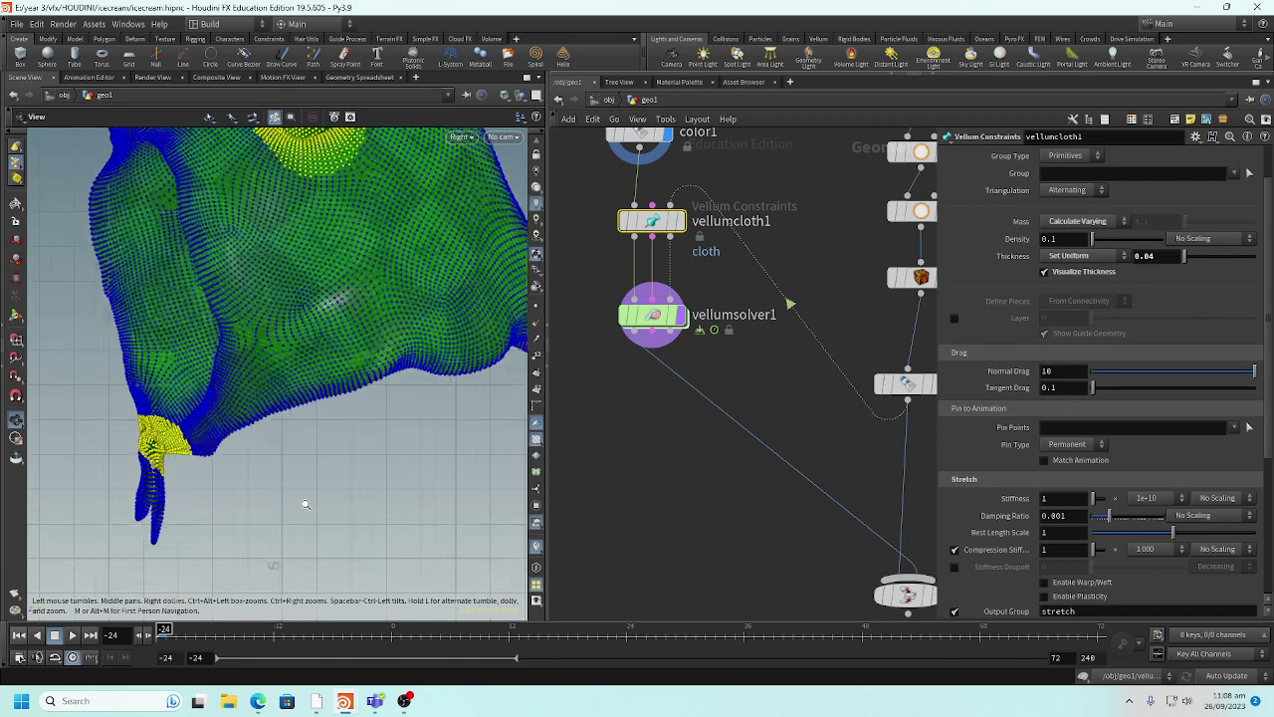
pyautogui.keyDown('alt'); pyautogui.moveTo(225, 501); pyautogui.dragTo(296, 473, button='middle'); pyautogui.keyUp('alt')
pyautogui.keyDown('alt'); pyautogui.moveTo(271, 508); pyautogui.dragTo(309, 483, button='right'); pyautogui.keyUp('alt')
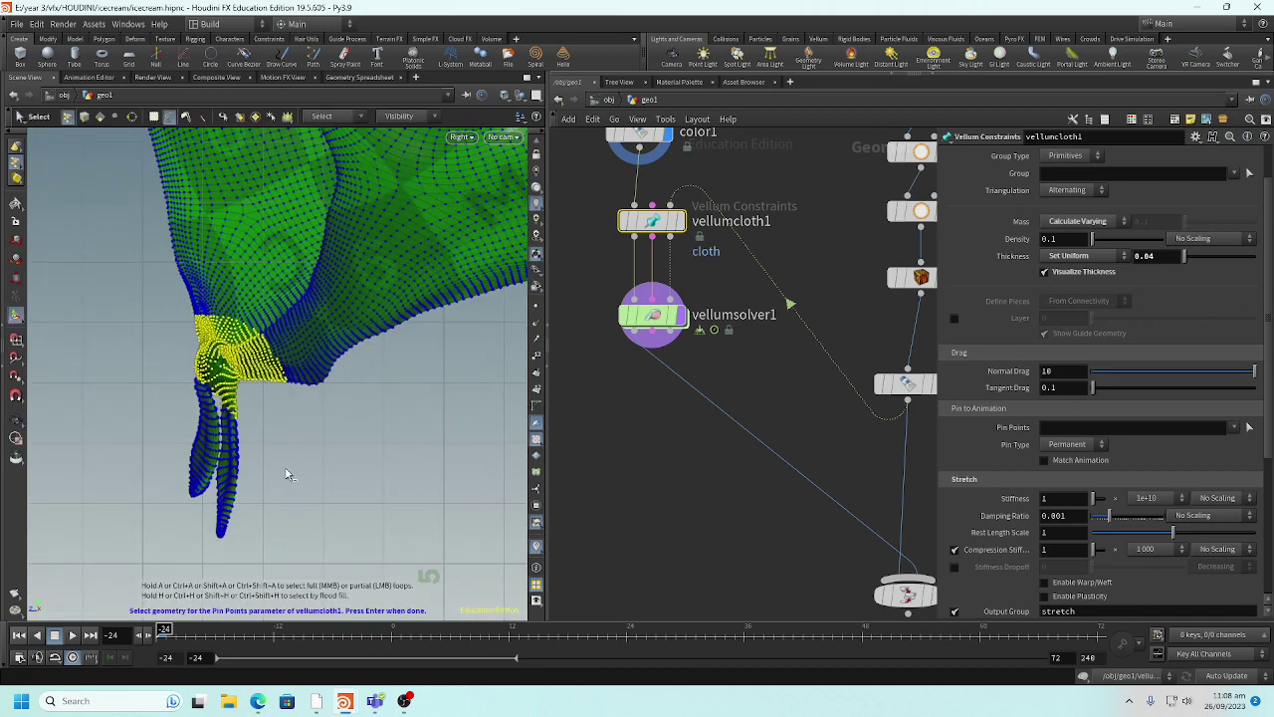
pyautogui.hotkey('ctrl', 'z')
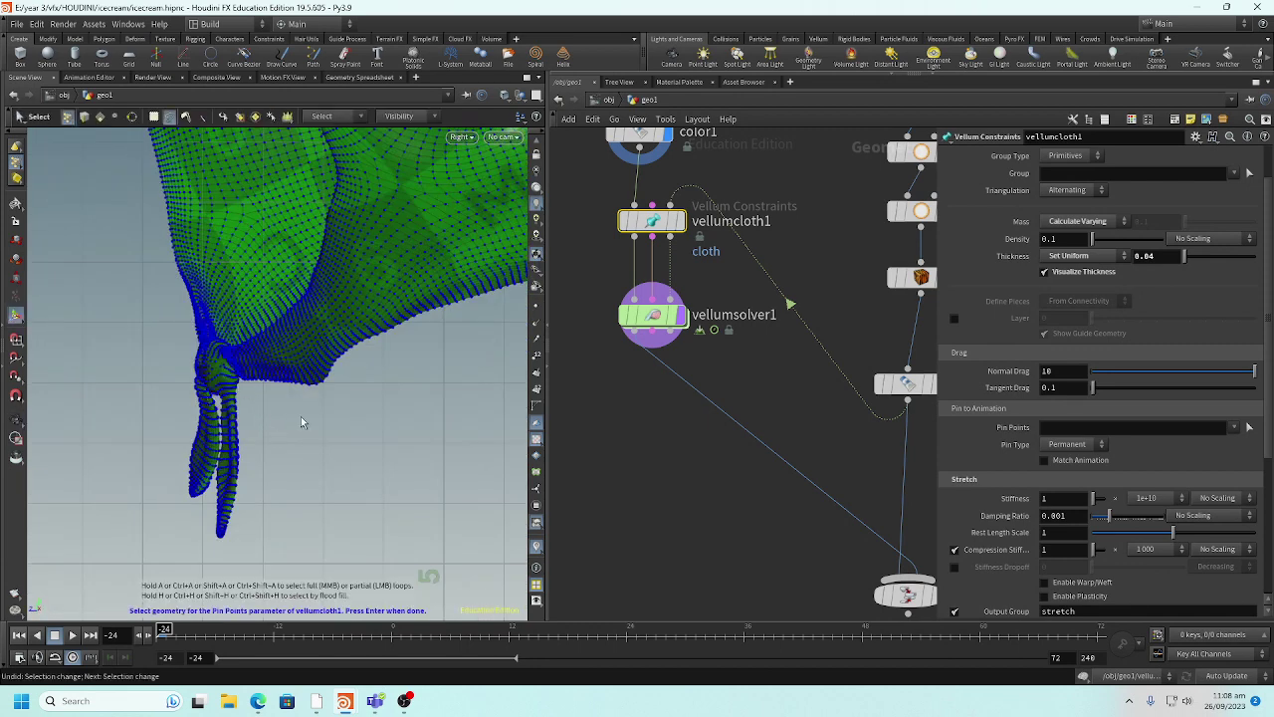
# - Add the points of the scarf's chin knot to the pin selection from the front view
pyautogui.press('Escape')
pyautogui.hotkey('space', '1')
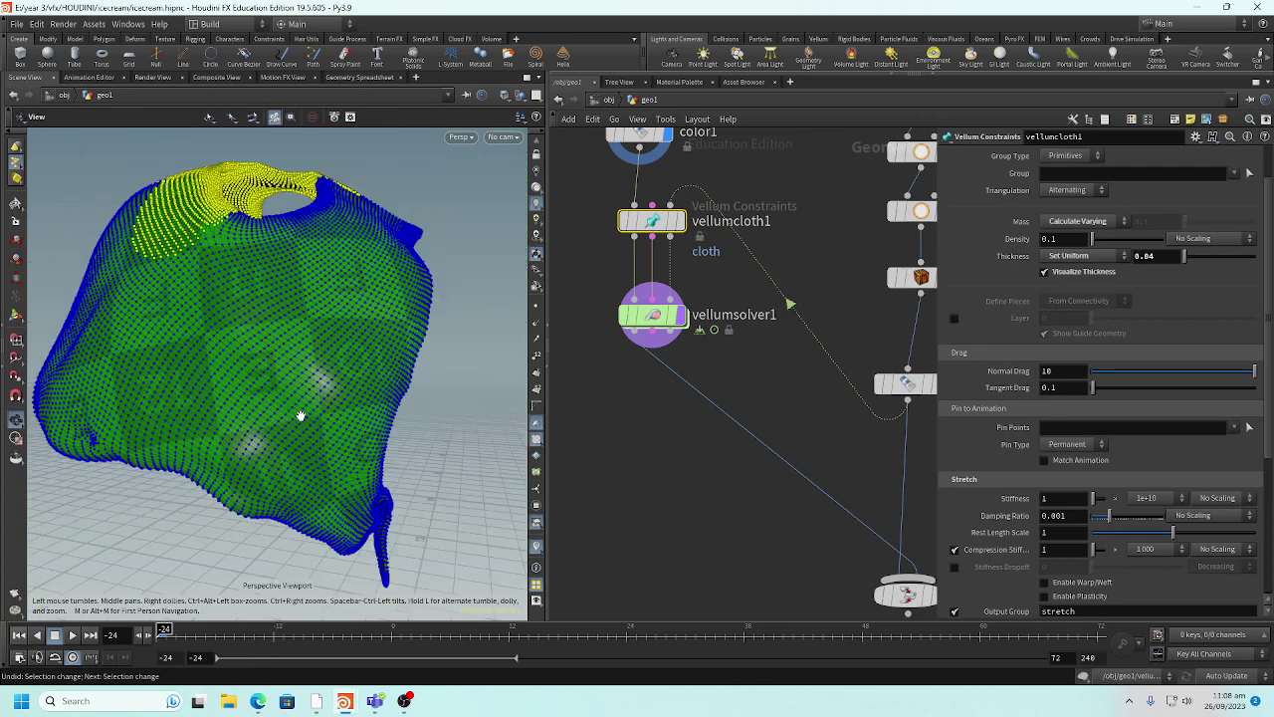
pyautogui.moveTo(449, 464); pyautogui.dragTo(382, 481)
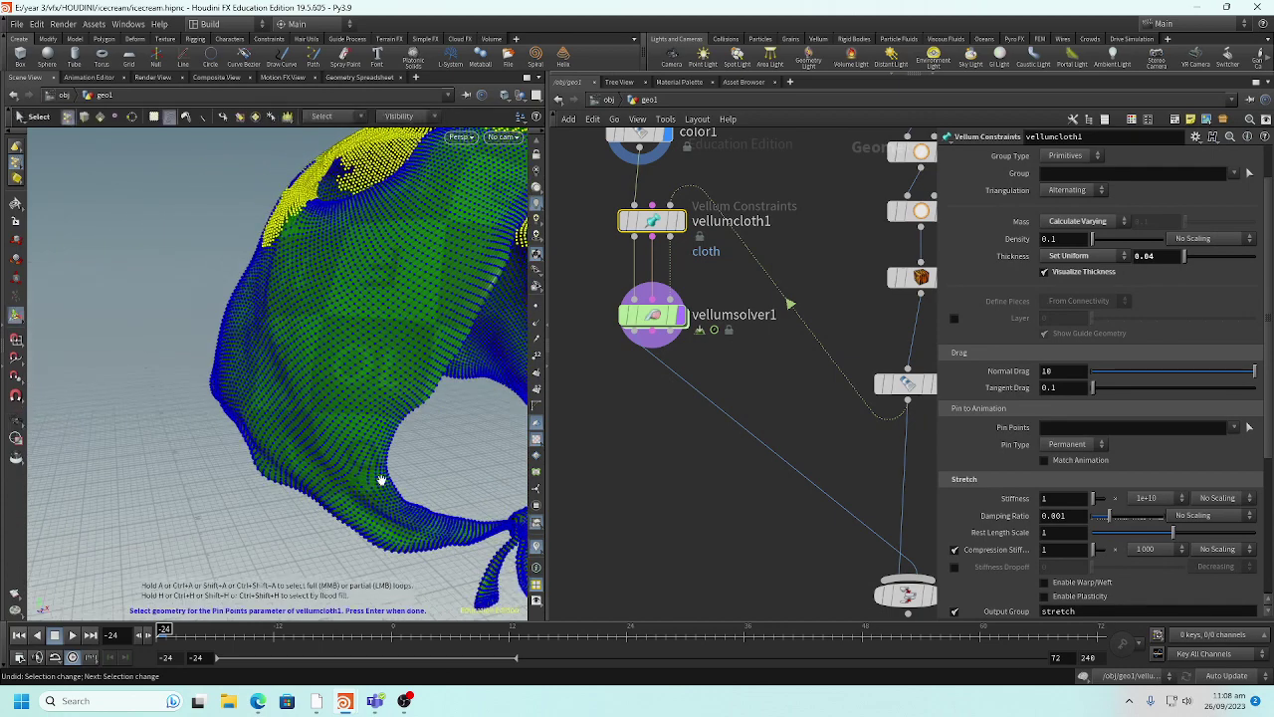
pyautogui.hotkey('space', '2')
pyautogui.hotkey('space', '3')
pyautogui.hotkey('space', '4')
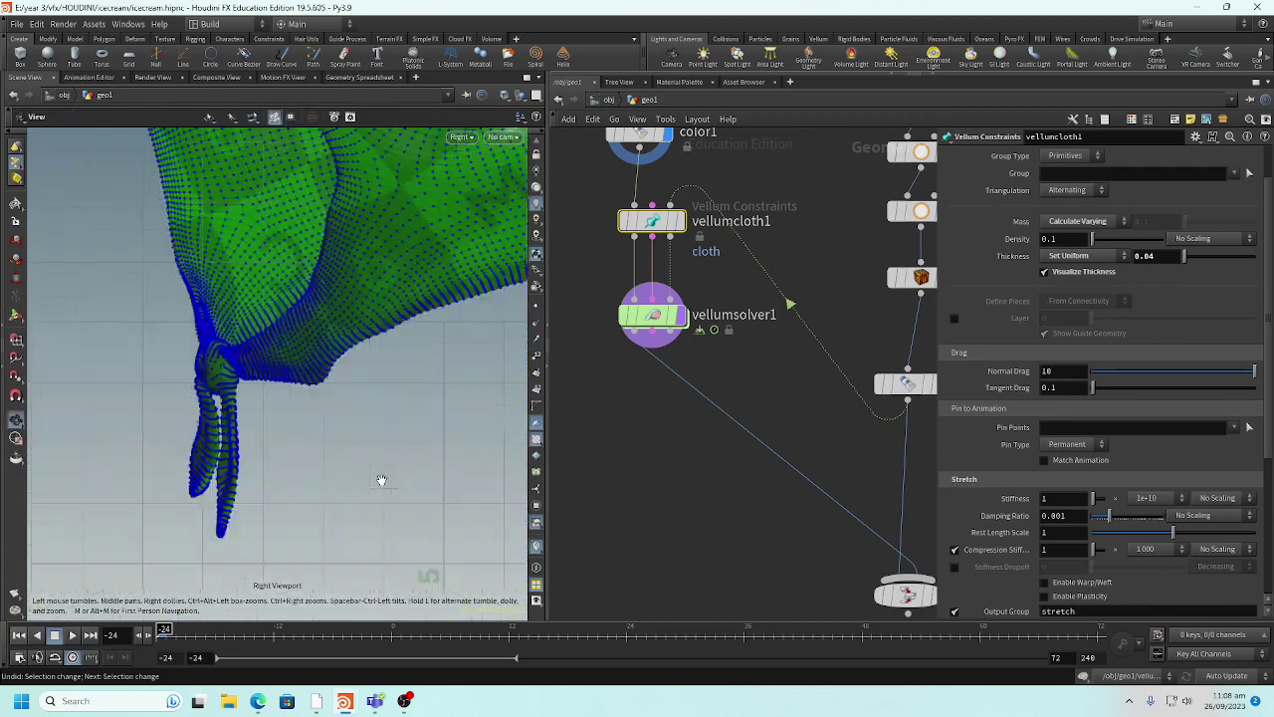
pyautogui.hotkey('space', '3')
pyautogui.moveTo(405, 432); pyautogui.dragTo(285, 435, button='middle')
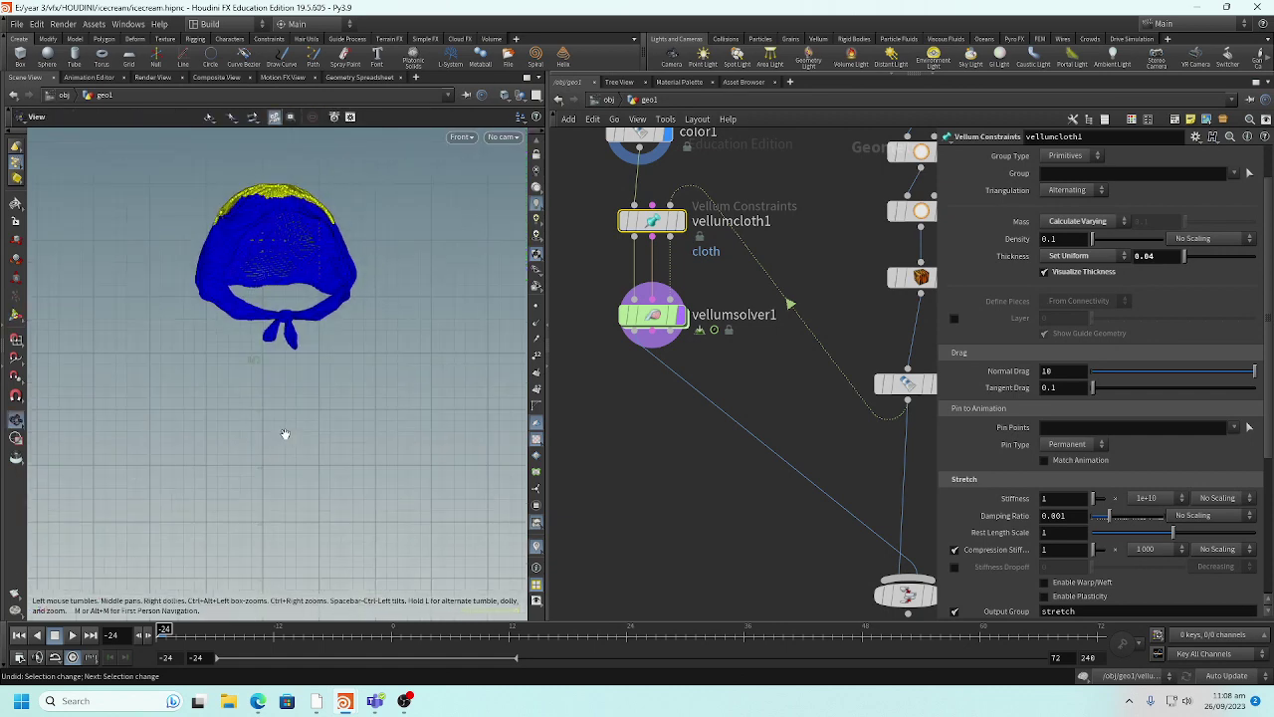
pyautogui.moveTo(284, 435); pyautogui.dragTo(372, 398, button='right')
pyautogui.moveTo(372, 398); pyautogui.dragTo(285, 491, button='middle')
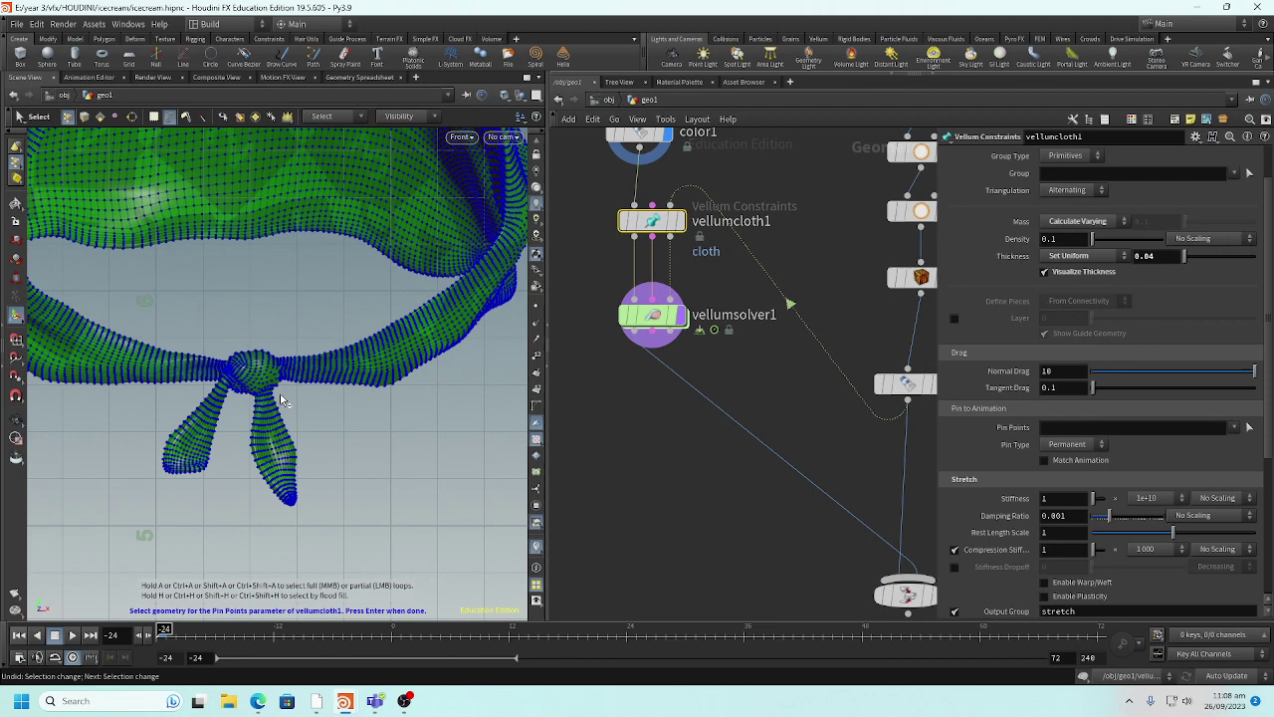
pyautogui.moveTo(282, 390)
pyautogui.mouseDown()
pyautogui.moveTo(265, 350)
pyautogui.moveTo(238, 350)
pyautogui.moveTo(225, 371)
pyautogui.moveTo(245, 402)
pyautogui.mouseUp()
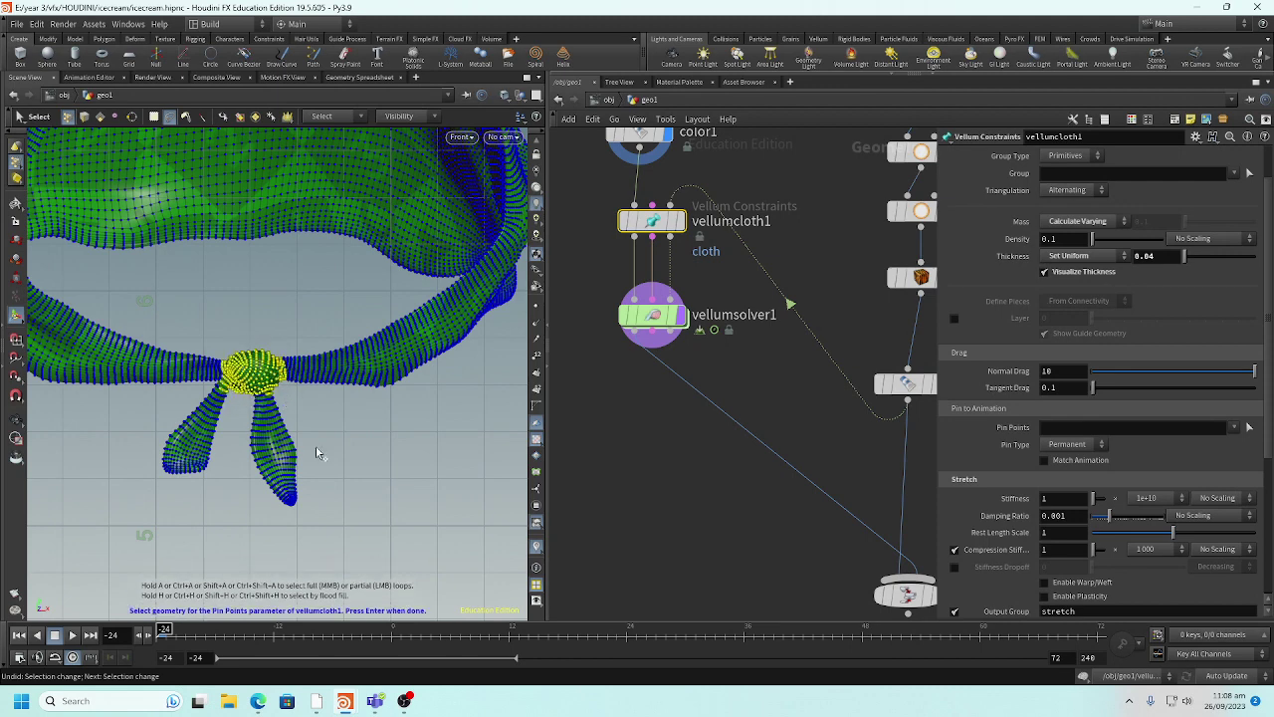
# - Check the selection in perspective and accept the crown and knot points as vellumcloth1's Pin Points
pyautogui.moveTo(337, 430); pyautogui.dragTo(280, 355)
pyautogui.hotkey('space', '1')
pyautogui.press('s')
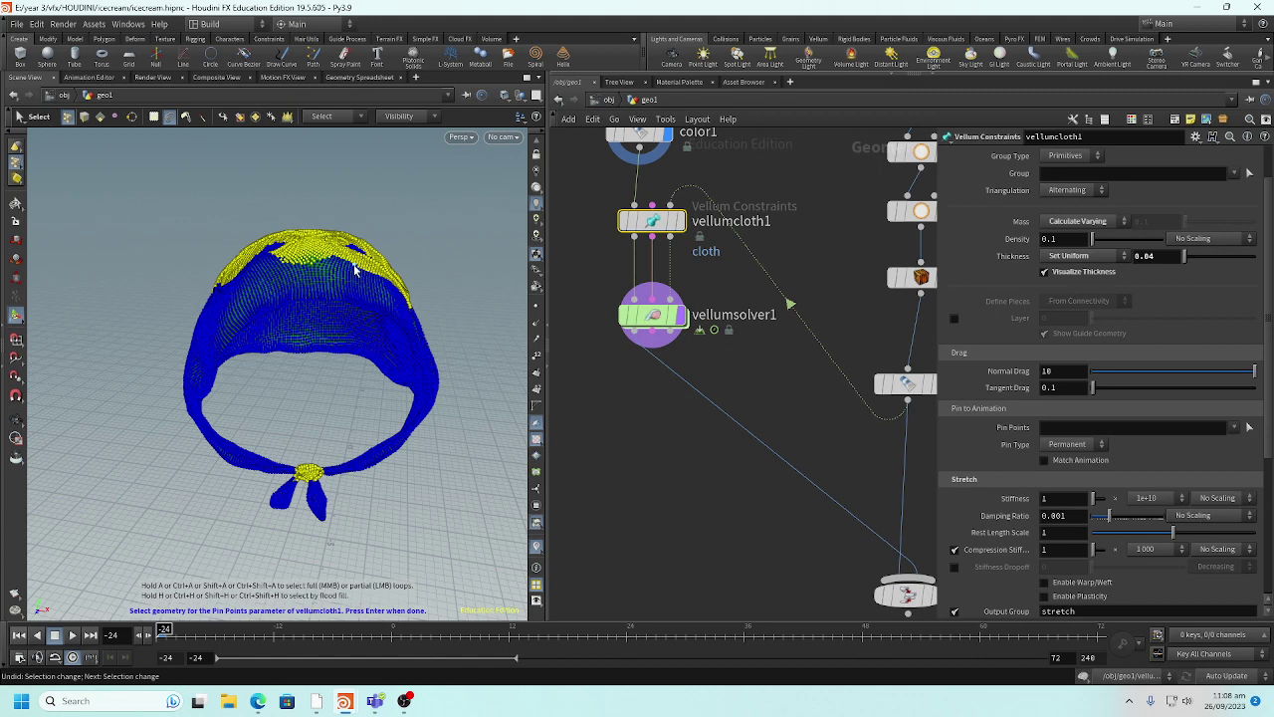
pyautogui.press('Return')
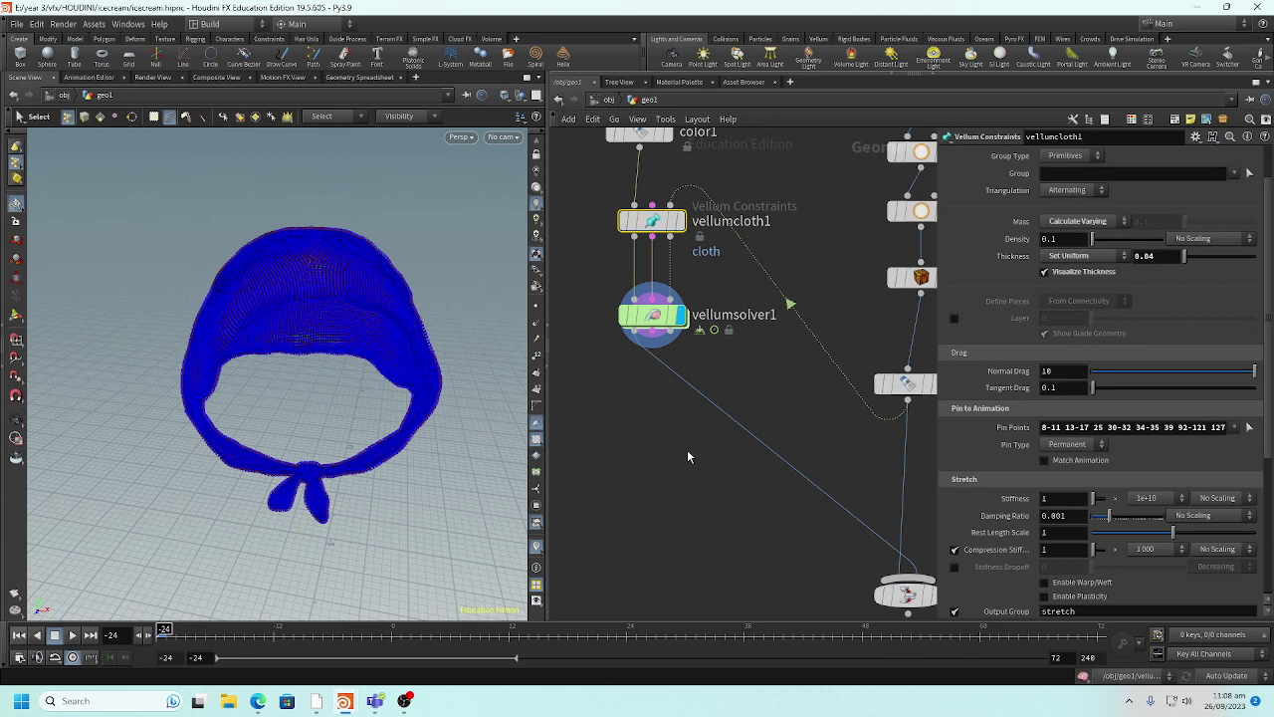
# - Set both the Stretch Stiffness and the Bend Stiffness of vellumcloth1 to 20
pyautogui.scroll(-3, 992, 442)
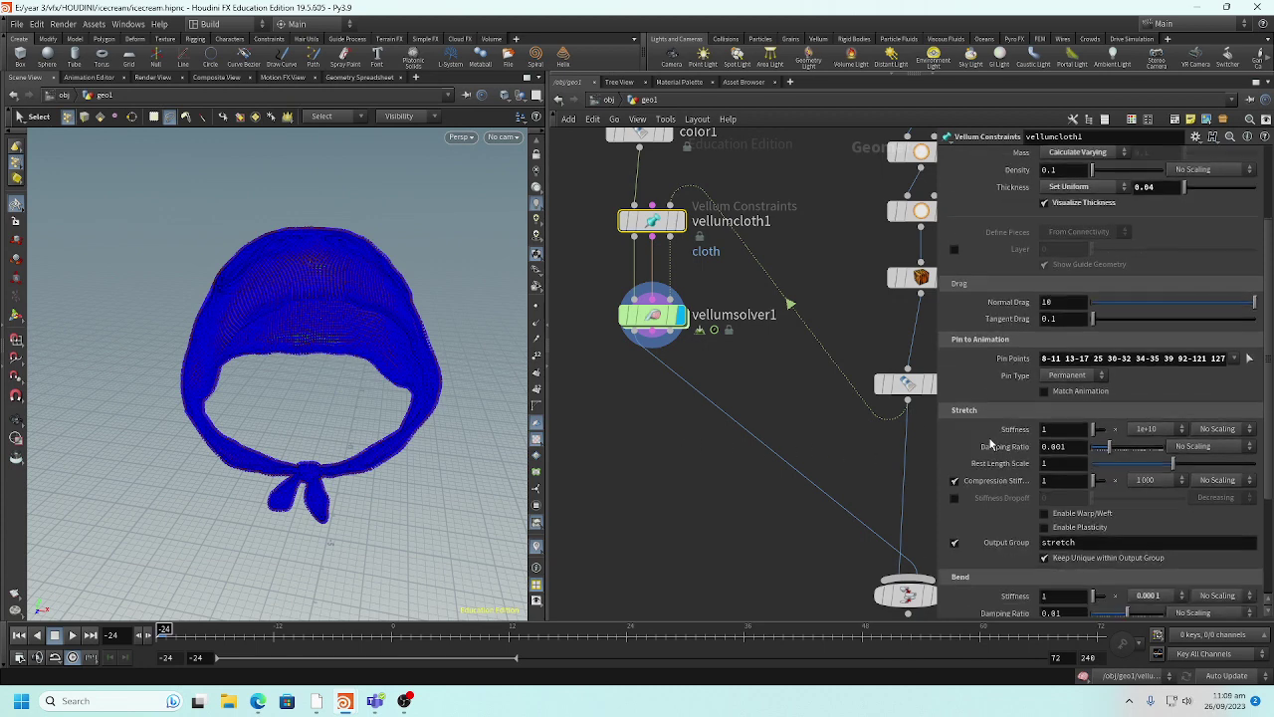
pyautogui.moveTo(1051, 344); pyautogui.dragTo(971, 346)
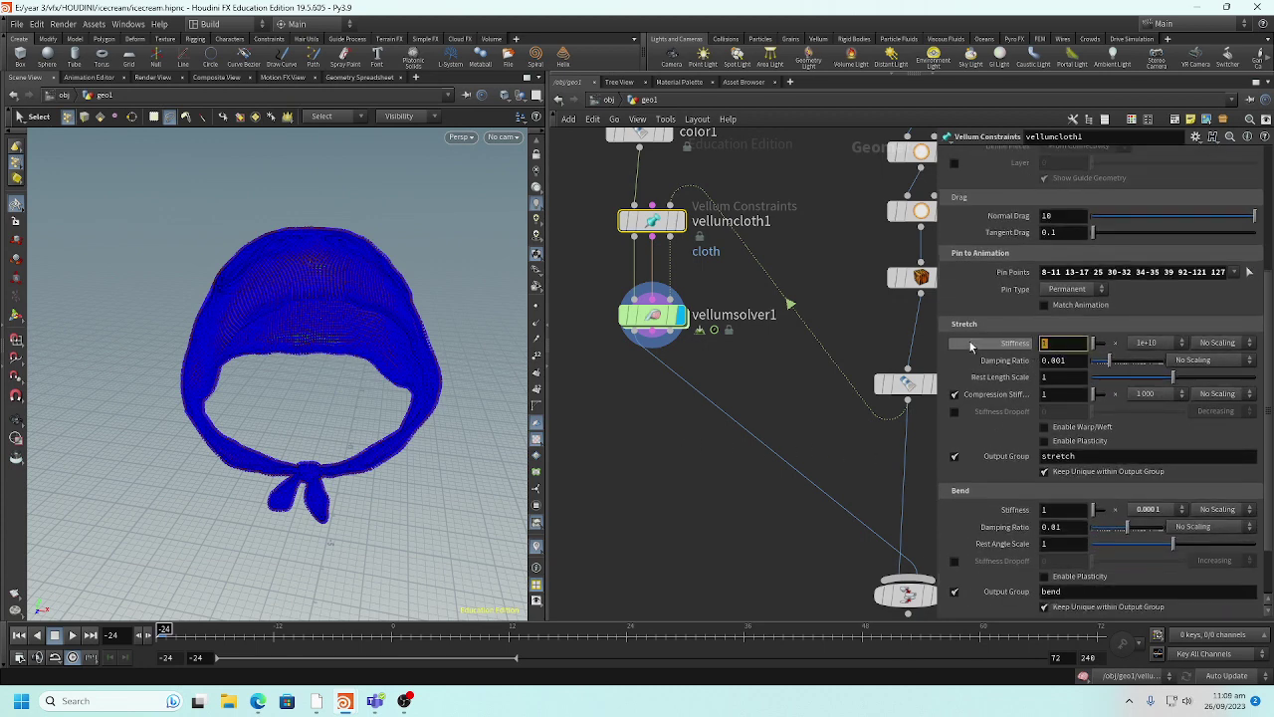
pyautogui.write('2')
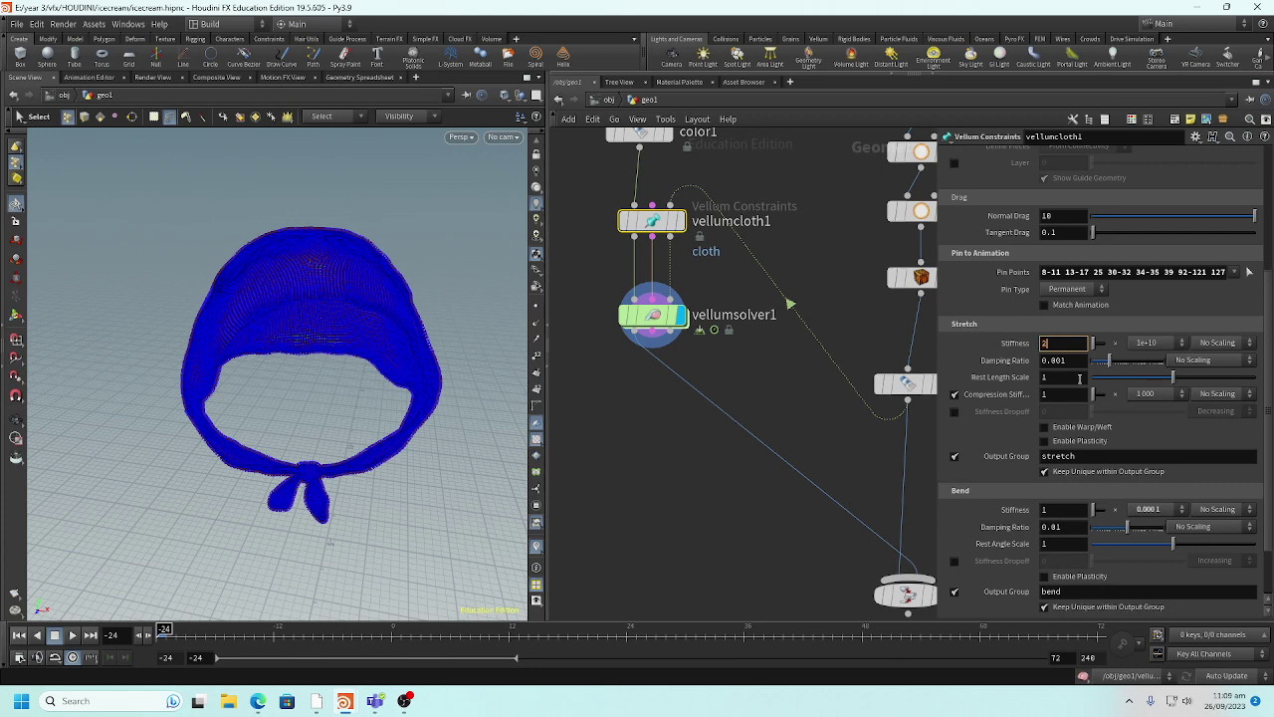
pyautogui.write('0')
pyautogui.press('Return')
pyautogui.scroll(-3, 1088, 405)
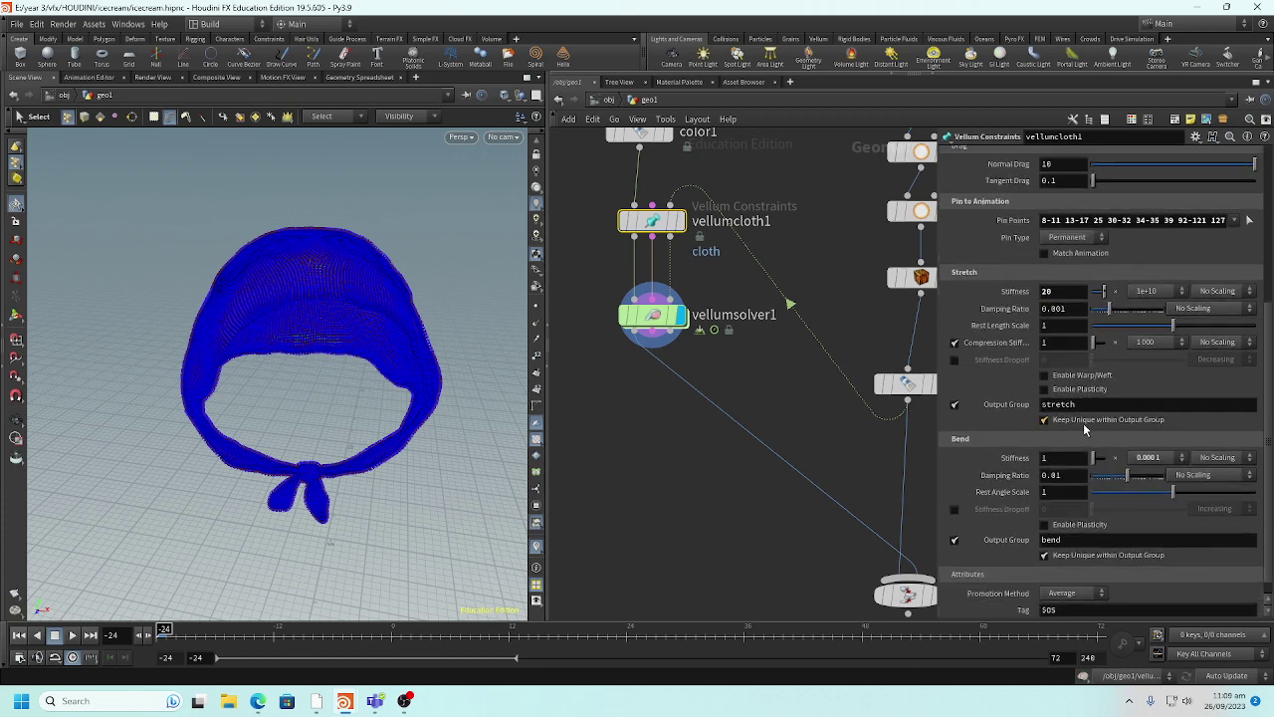
pyautogui.click(1051, 439)
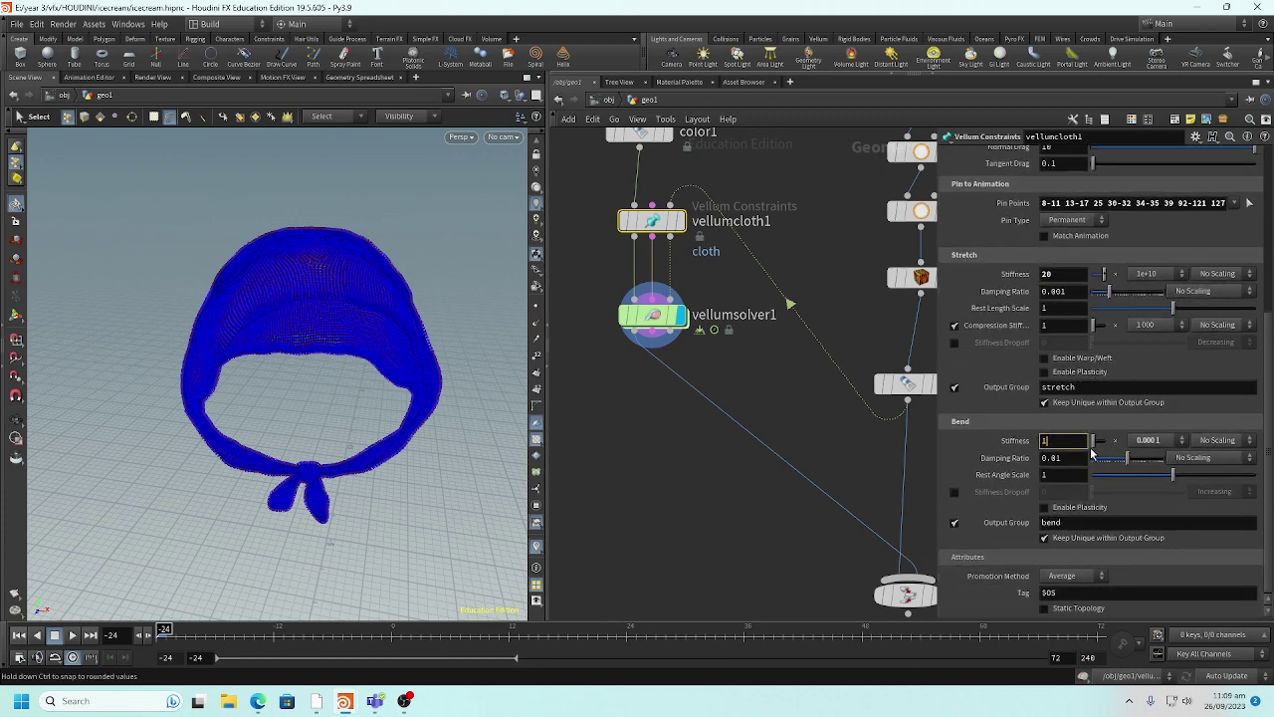
pyautogui.write('20')
pyautogui.press('Return')
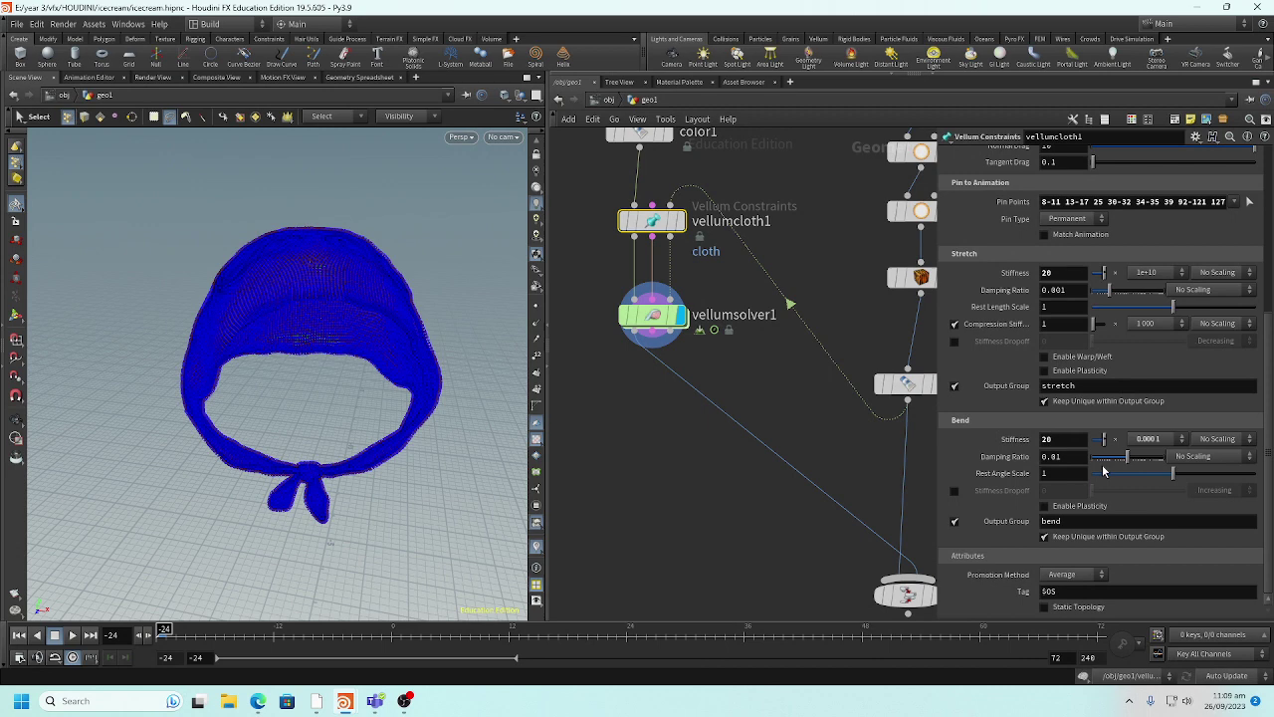
# - Open vellumcloth1's Normal Drag value for editing
pyautogui.scroll(4, 1103, 472)
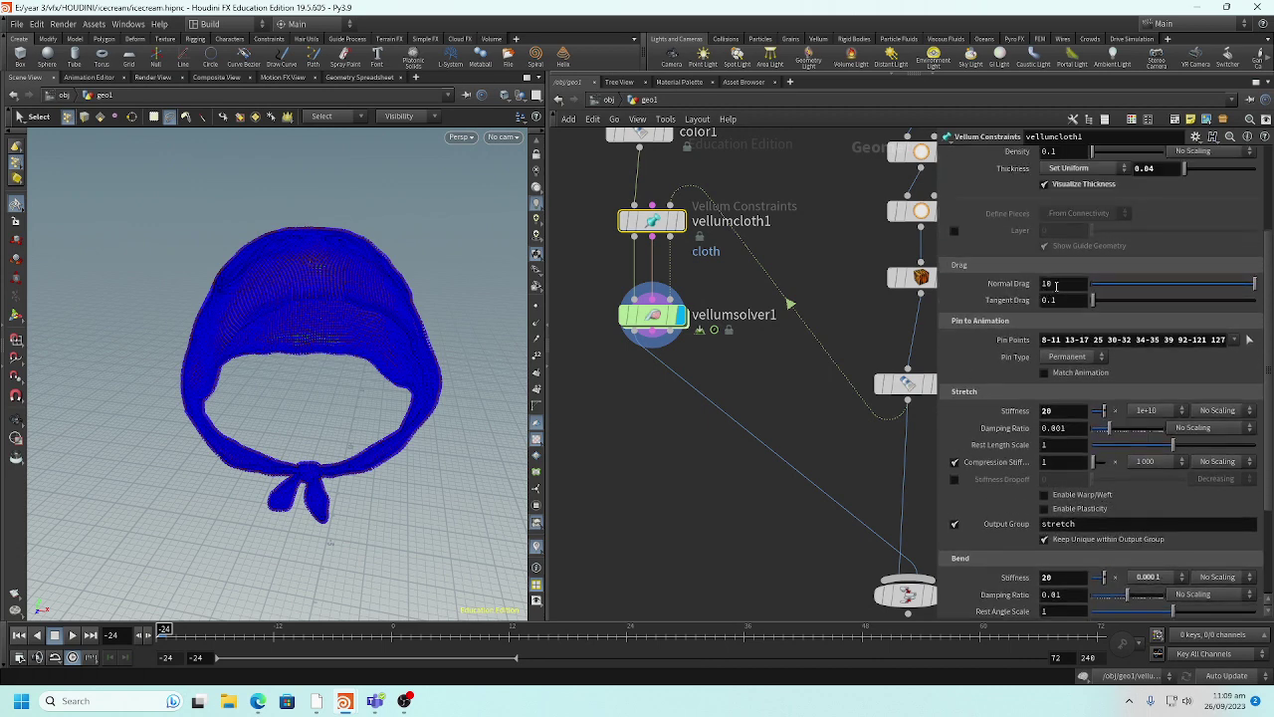
pyautogui.click(1056, 285)
pyautogui.press('Return')
# - Select vellumsolver1, display merge1 so the bear and scarf show together, and activate the solver's handles in the viewport
pyautogui.moveTo(757, 474); pyautogui.dragTo(759, 423, button='middle')
pyautogui.click(659, 265)
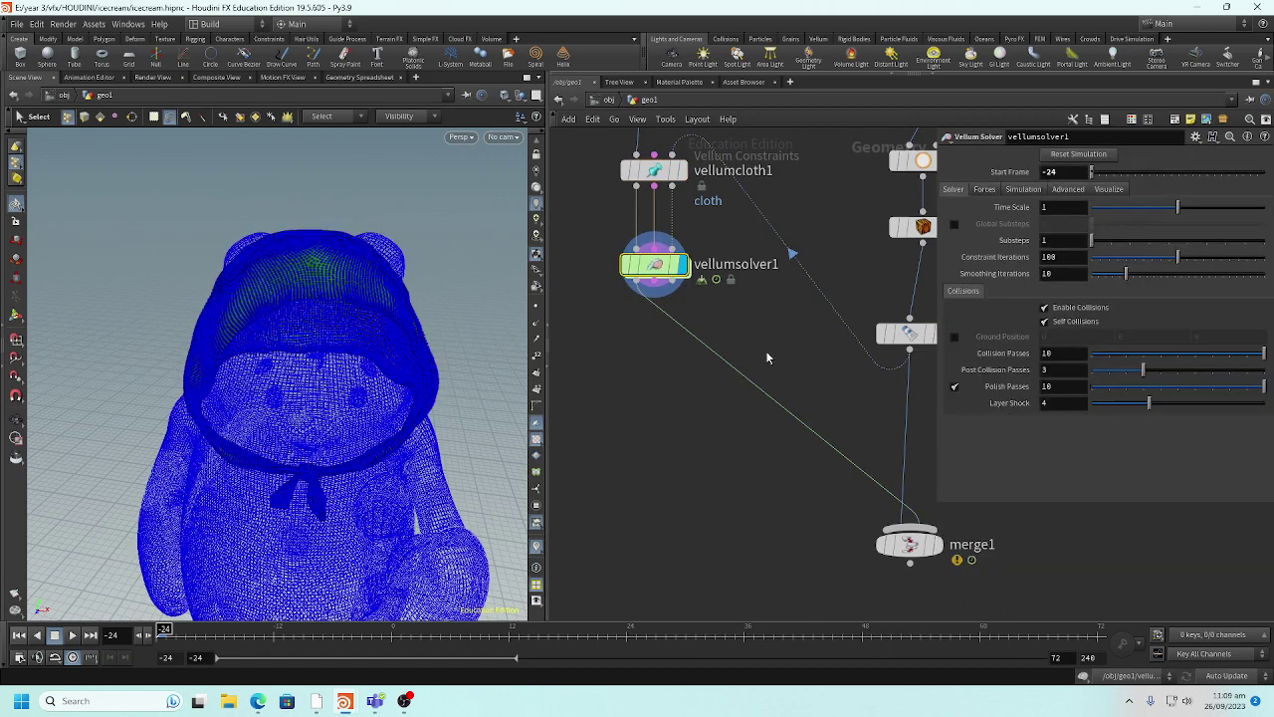
pyautogui.click(936, 545)
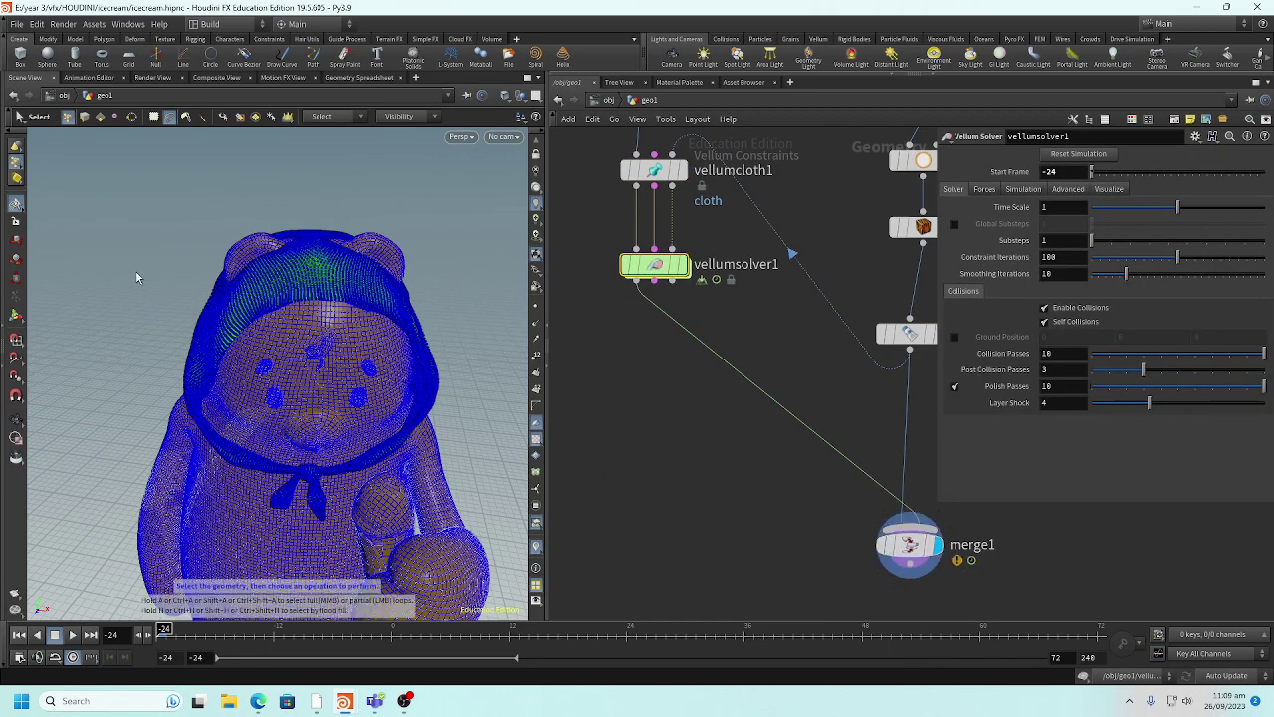
pyautogui.click(15, 316)
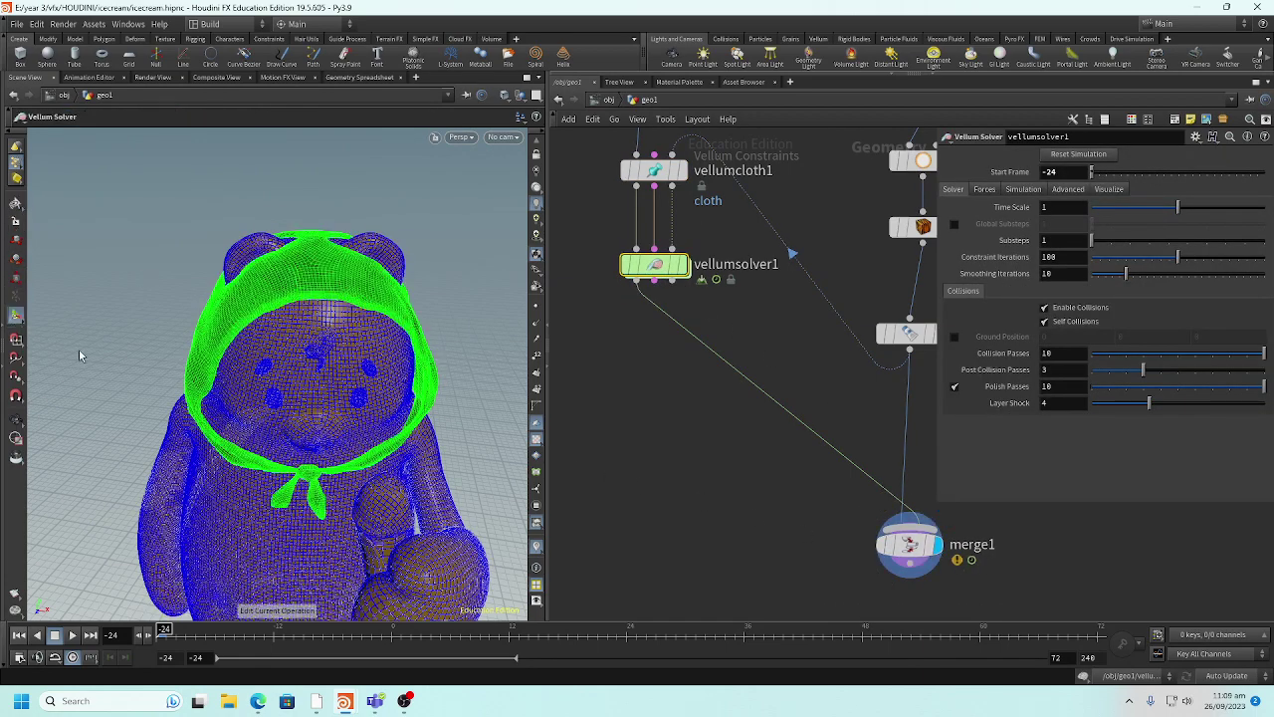
pyautogui.press('s')
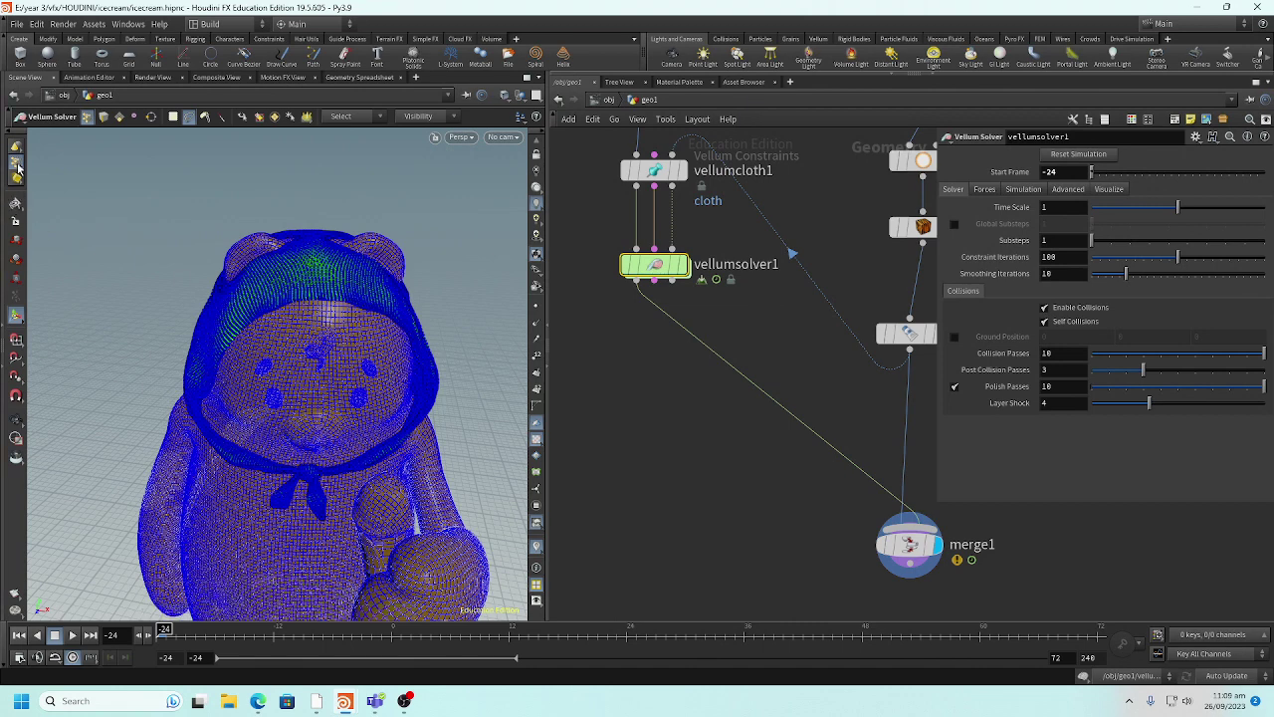
pyautogui.click(17, 184)
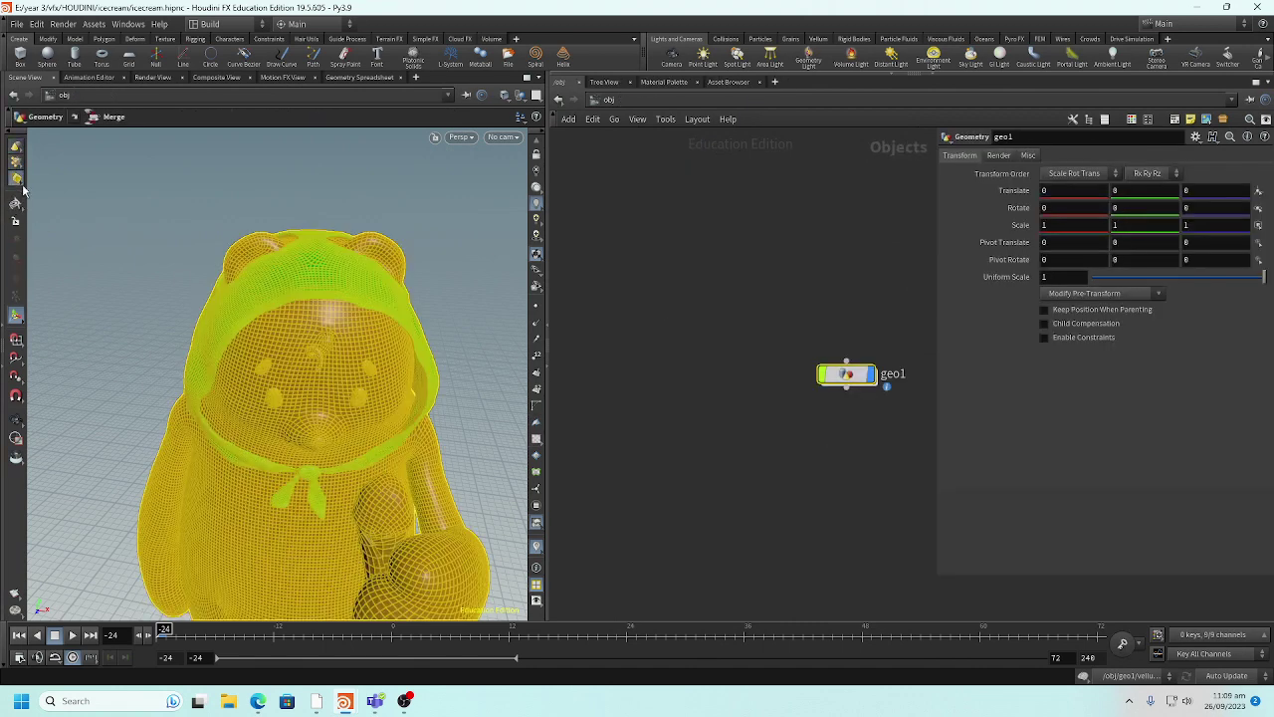
pyautogui.doubleClick(819, 375)
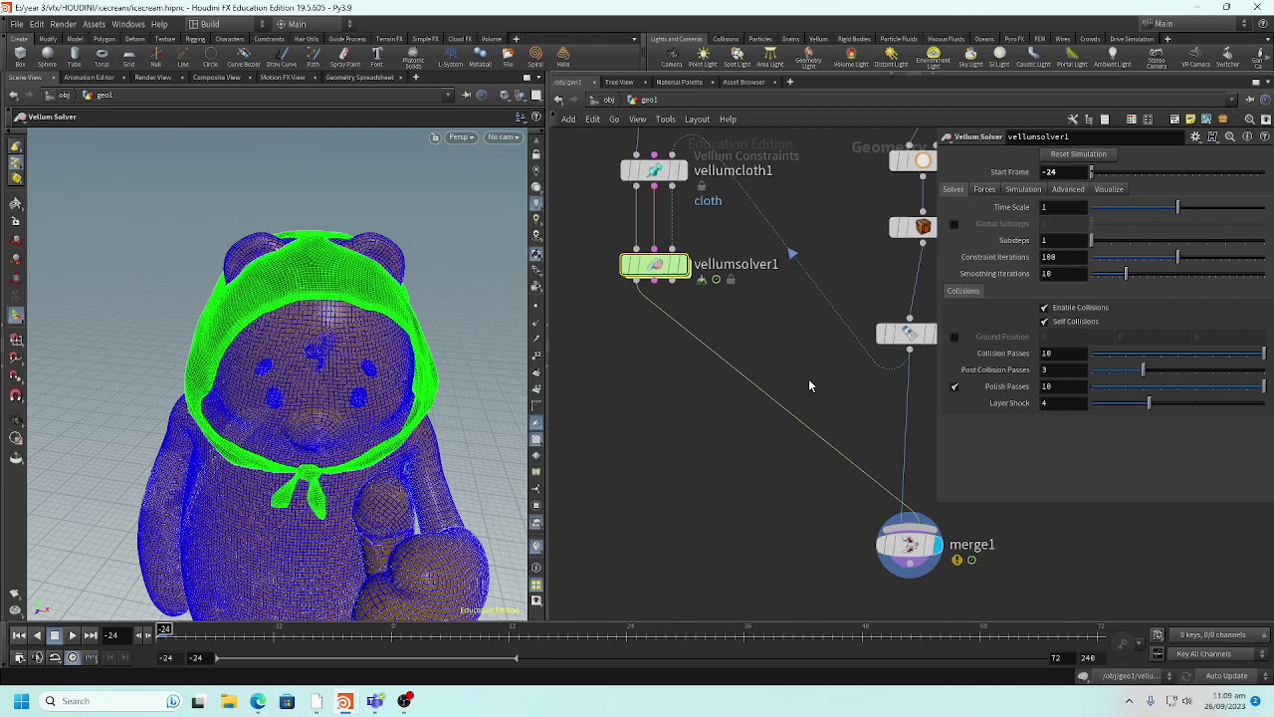
# - Play the scarf's Vellum simulation from frame -24 with the merged bear and scarf in view
pyautogui.keyDown('alt'); pyautogui.moveTo(472, 435); pyautogui.dragTo(382, 401); pyautogui.keyUp('alt')
pyautogui.keyDown('alt'); pyautogui.moveTo(382, 400); pyautogui.dragTo(369, 262, button='middle'); pyautogui.keyUp('alt')
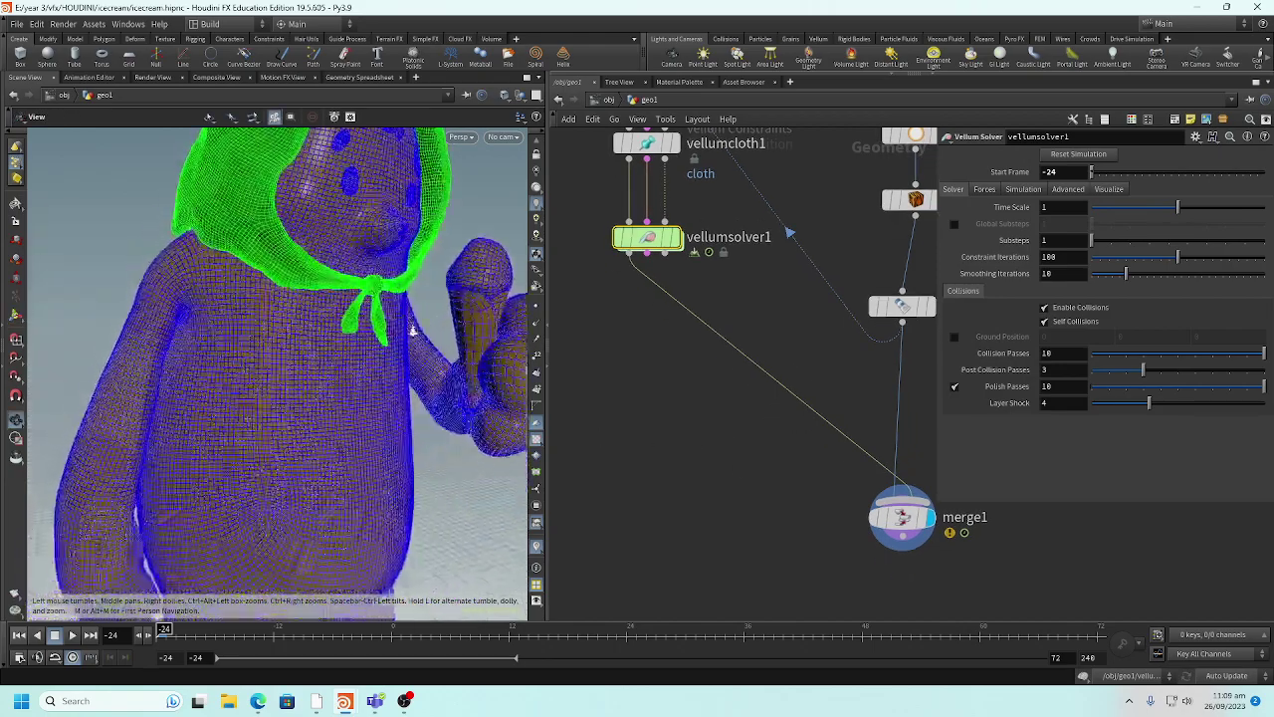
pyautogui.keyDown('alt'); pyautogui.moveTo(369, 262); pyautogui.dragTo(378, 418, button='right'); pyautogui.keyUp('alt')
pyautogui.keyDown('alt'); pyautogui.moveTo(378, 418); pyautogui.dragTo(270, 475, button='middle'); pyautogui.keyUp('alt')
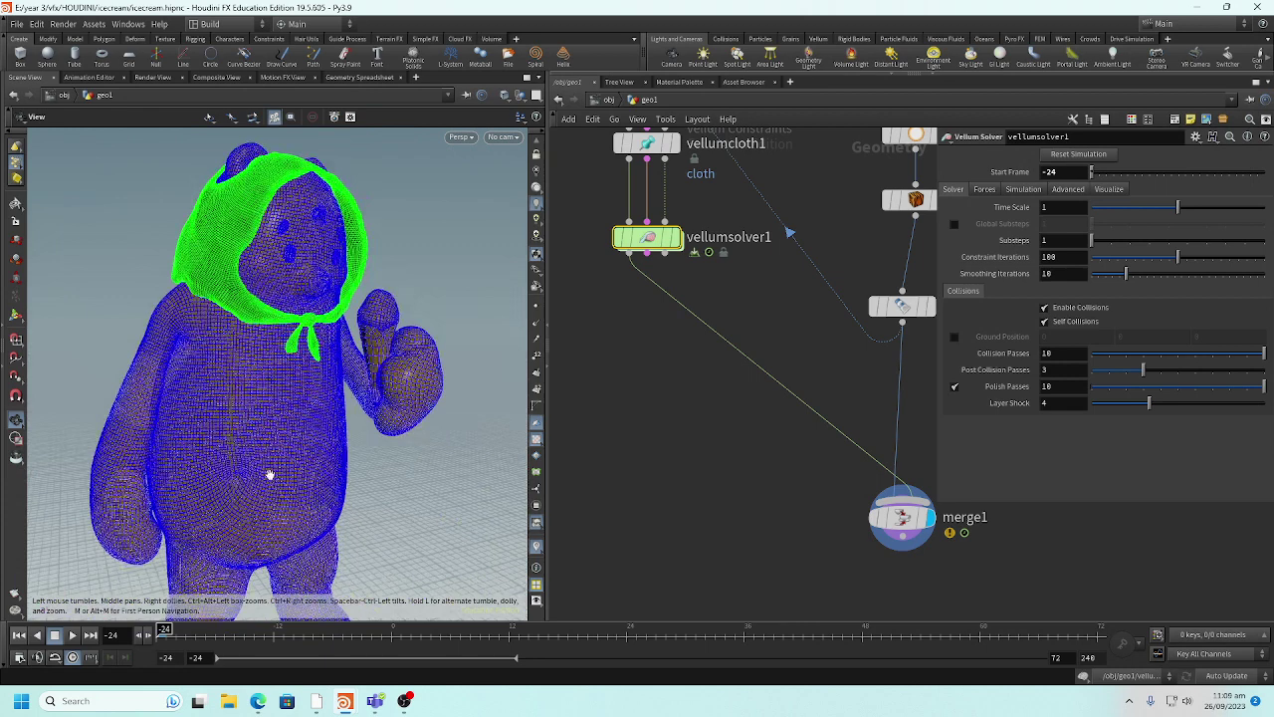
pyautogui.press('Escape')
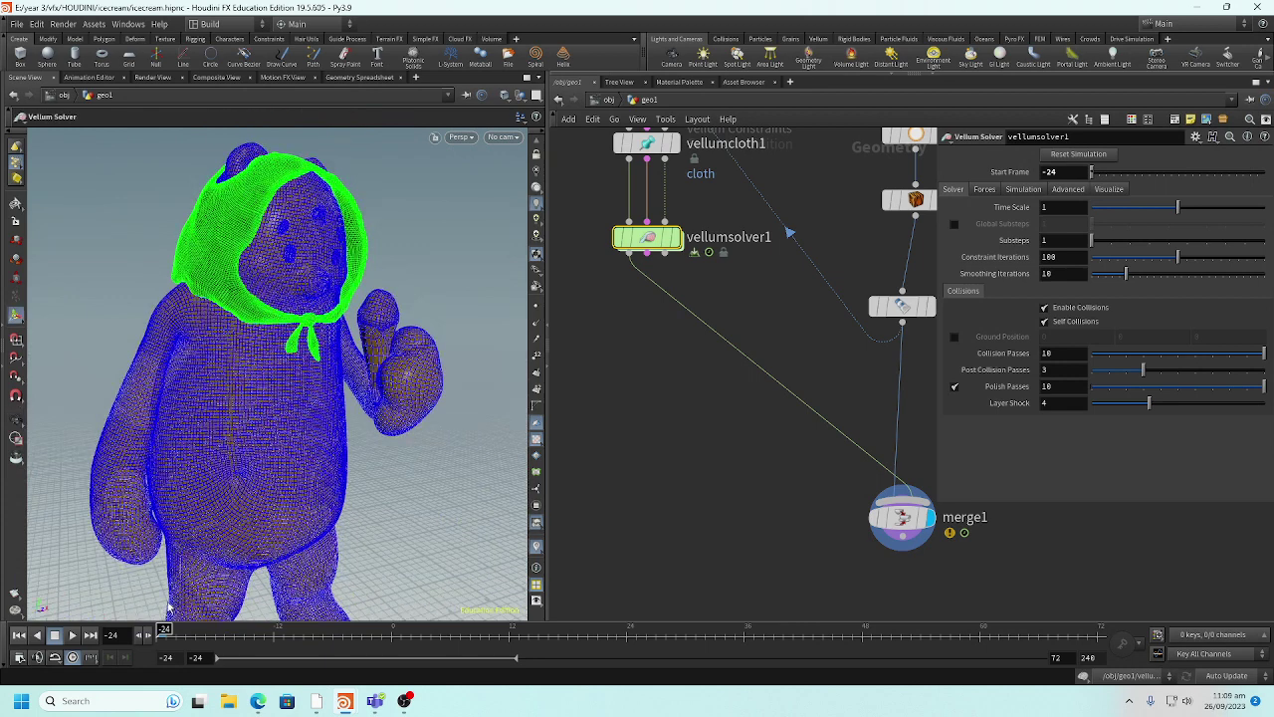
pyautogui.click(71, 635)
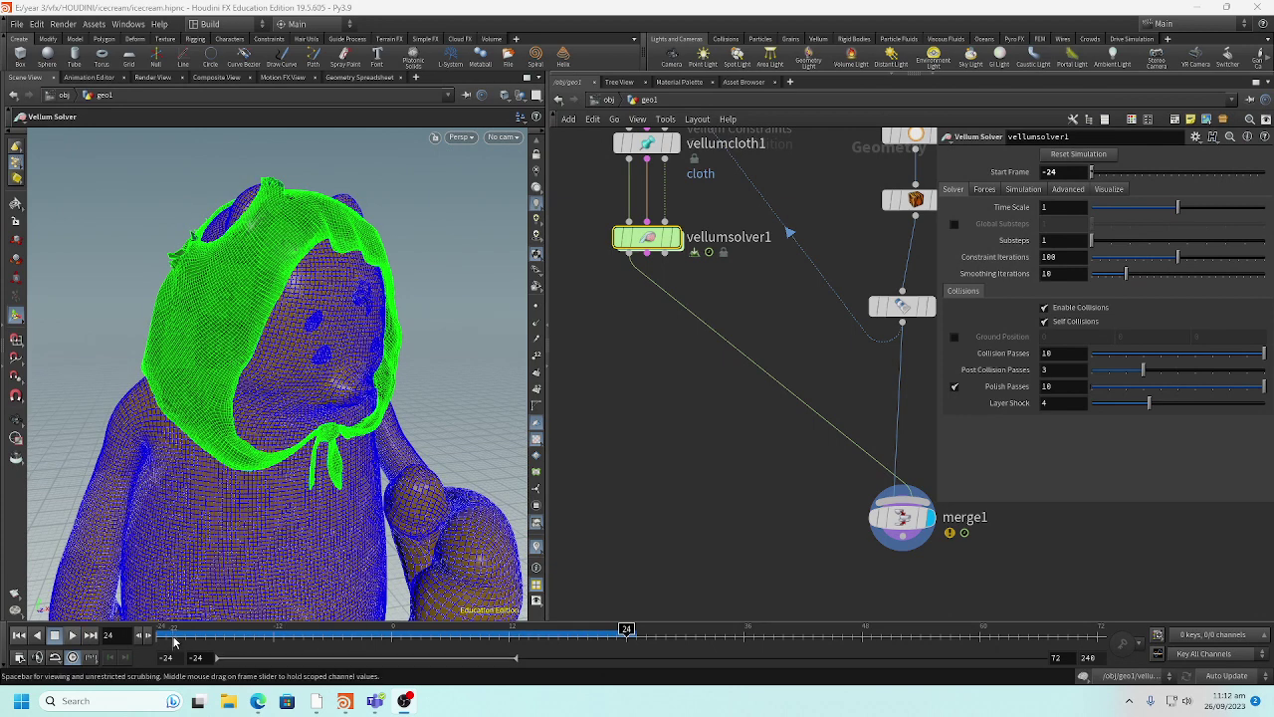
# - Replay the scarf's Vellum simulation from the start of the timeline and stop it at frame 26
pyautogui.click(19, 634)
pyautogui.click(72, 637)
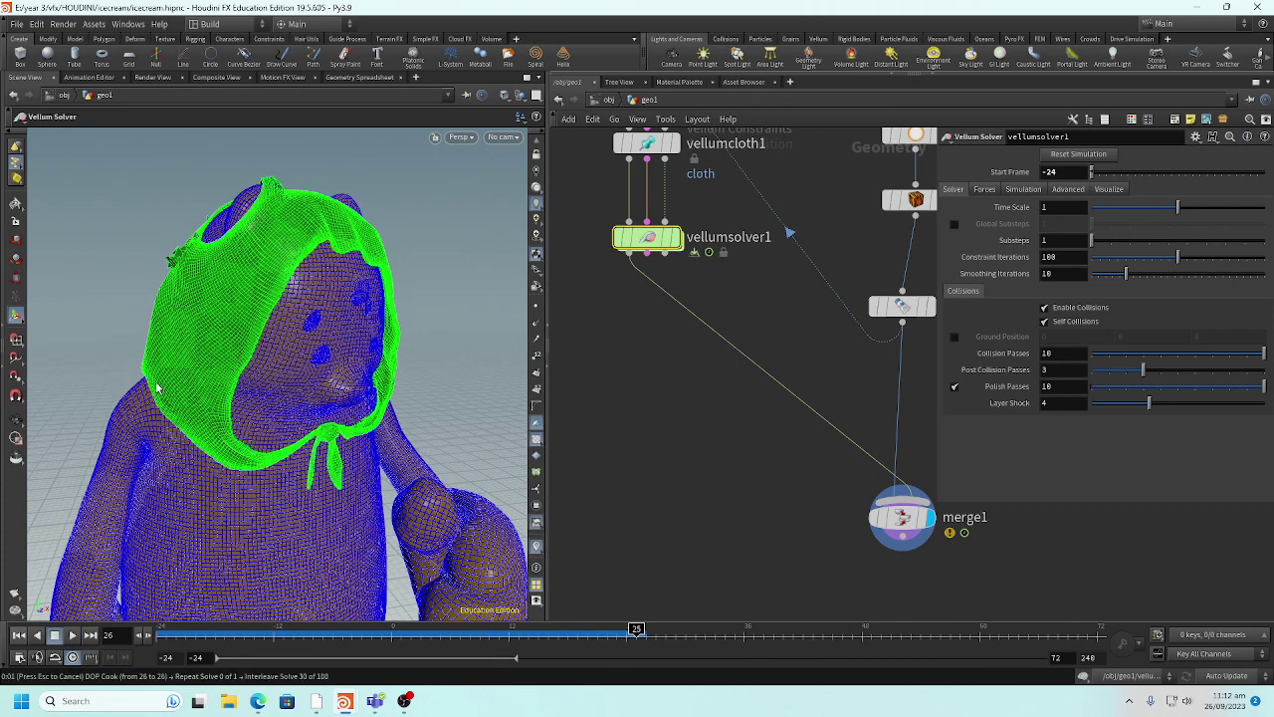
pyautogui.press('Escape')
# - Examine the simulated scarf around the crown, ears, back of the head and face opening from several angles
pyautogui.moveTo(157, 388); pyautogui.dragTo(212, 461)
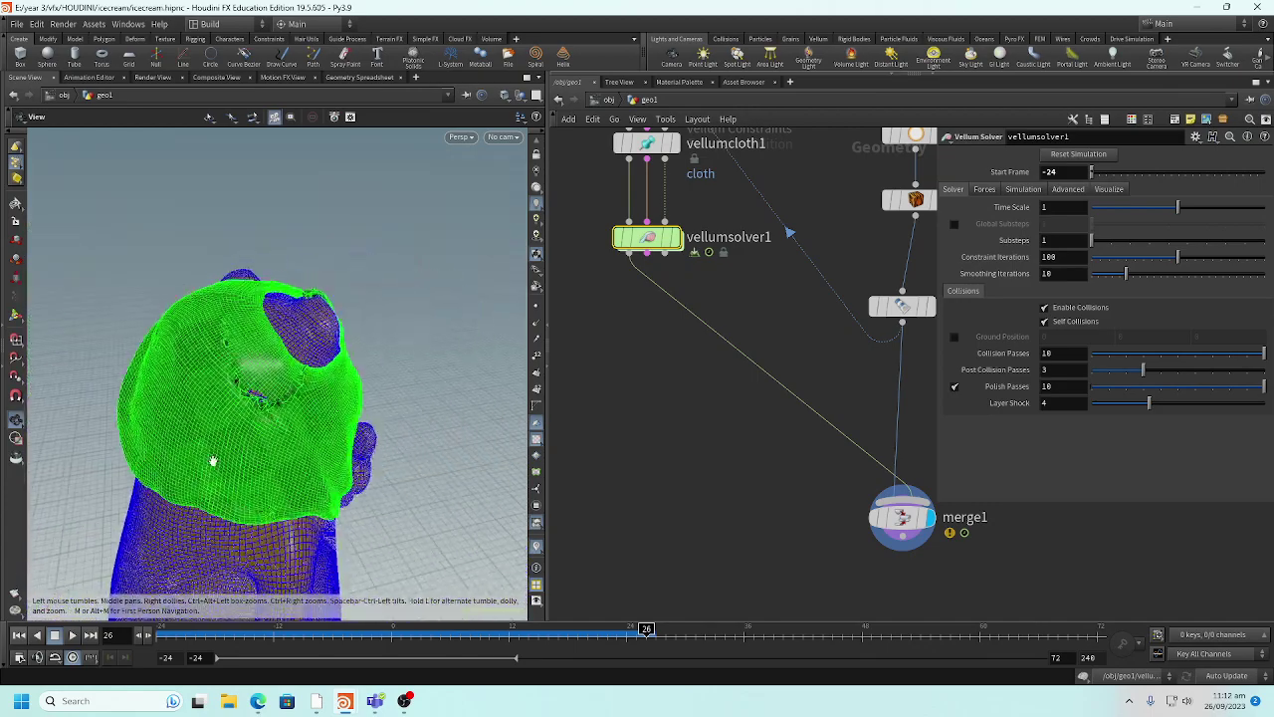
pyautogui.moveTo(213, 461); pyautogui.dragTo(287, 506, button='right')
pyautogui.moveTo(287, 507); pyautogui.dragTo(265, 489)
pyautogui.moveTo(337, 446); pyautogui.dragTo(257, 452, button='middle')
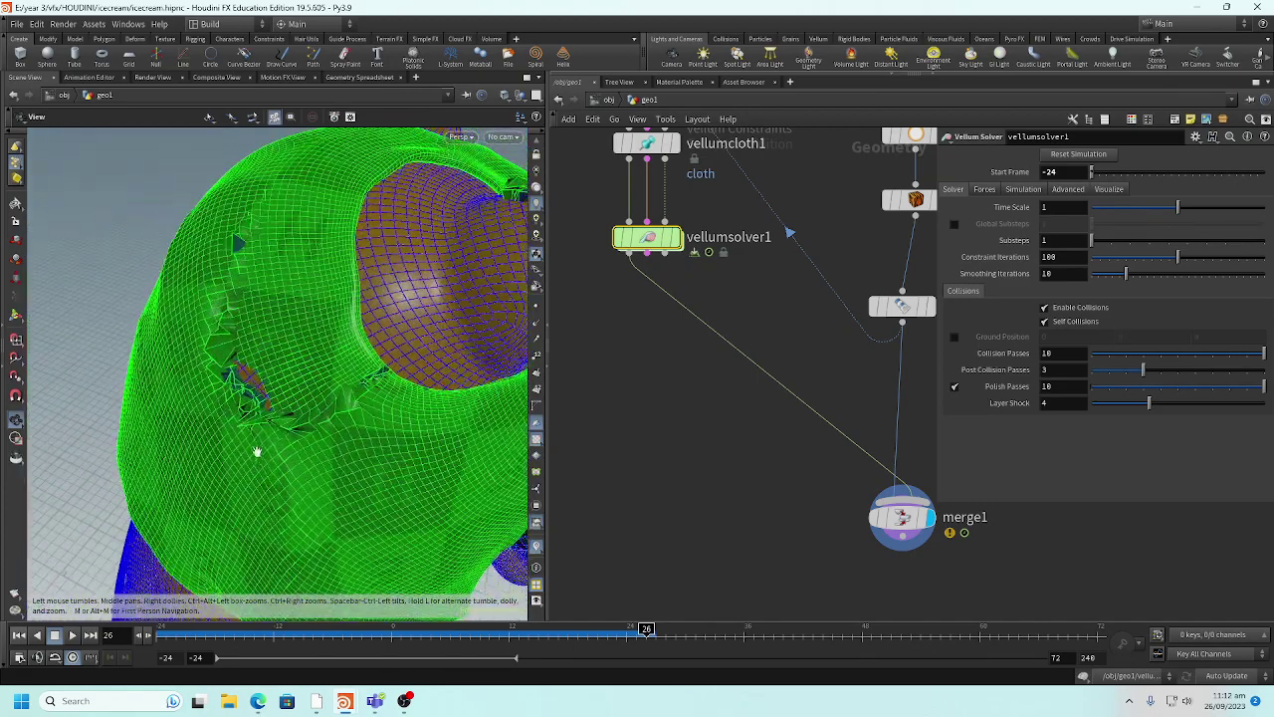
pyautogui.moveTo(257, 452); pyautogui.dragTo(258, 317)
pyautogui.moveTo(350, 343); pyautogui.dragTo(86, 439)
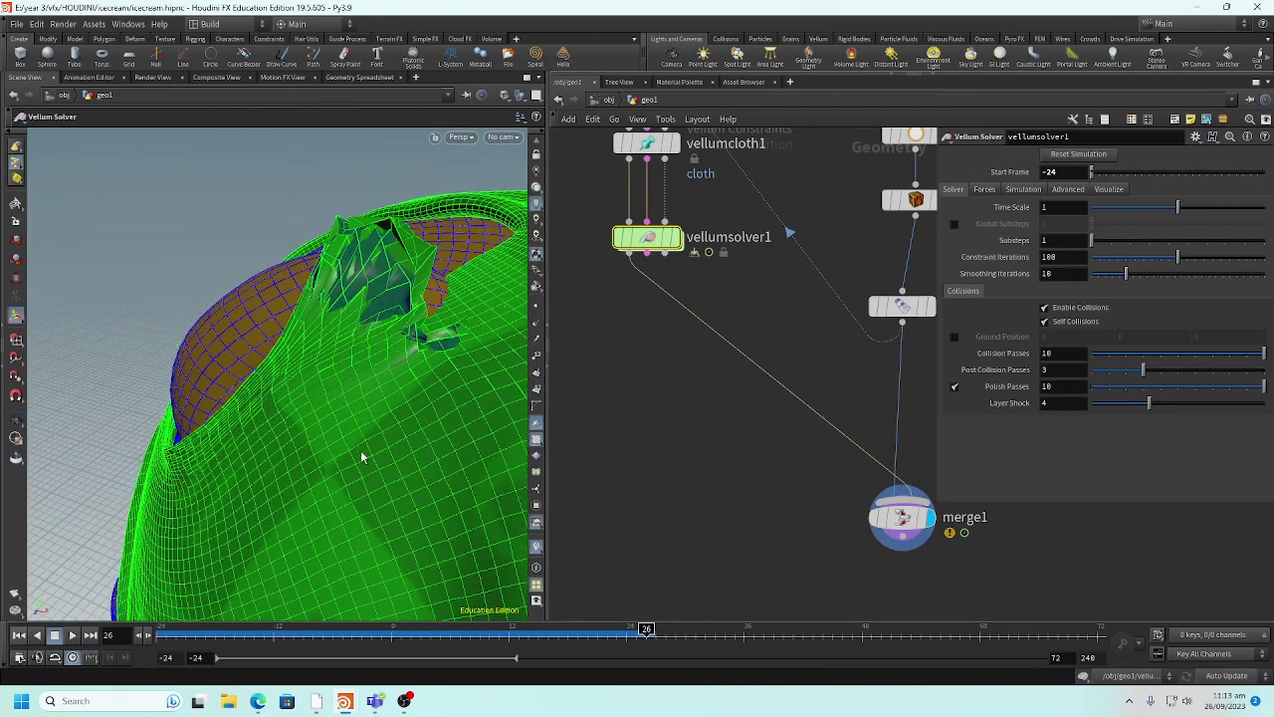
pyautogui.moveTo(360, 450); pyautogui.dragTo(332, 363)
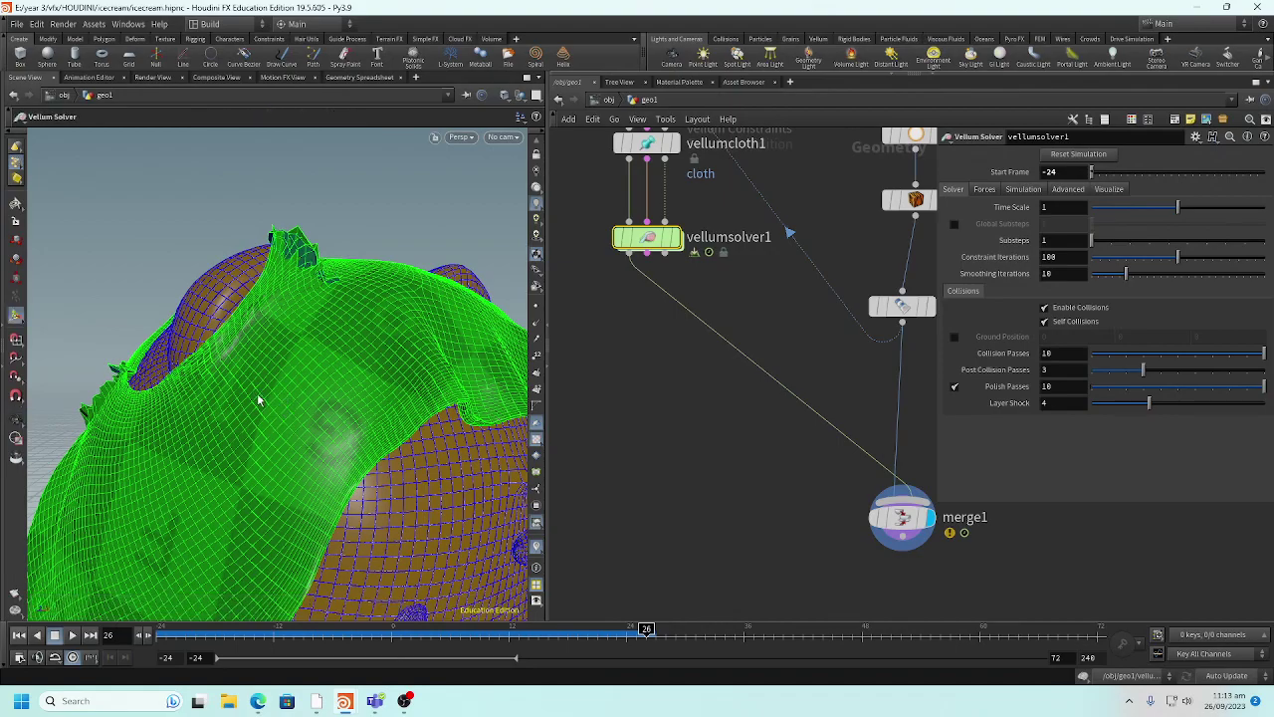
pyautogui.moveTo(241, 387); pyautogui.dragTo(275, 363)
pyautogui.moveTo(275, 362); pyautogui.dragTo(458, 392, button='right')
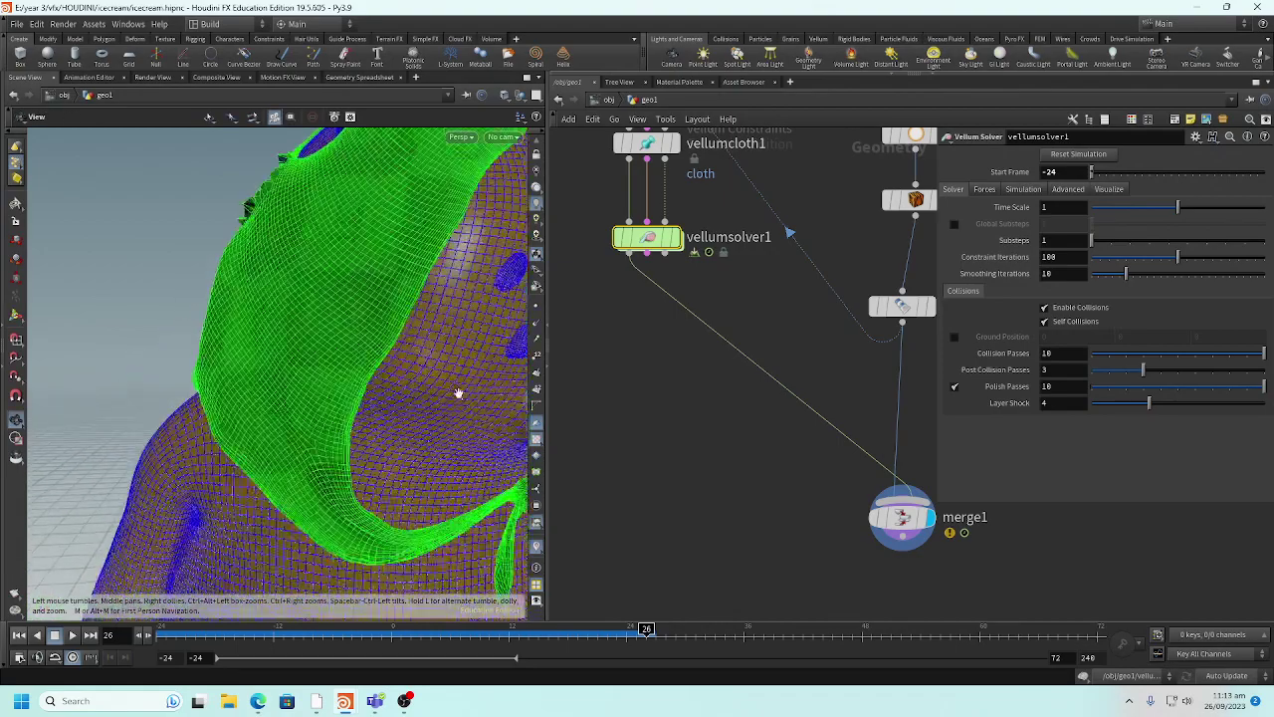
pyautogui.moveTo(458, 393); pyautogui.dragTo(333, 361, button='middle')
pyautogui.moveTo(333, 362); pyautogui.dragTo(478, 387, button='right')
pyautogui.moveTo(478, 387); pyautogui.dragTo(272, 415)
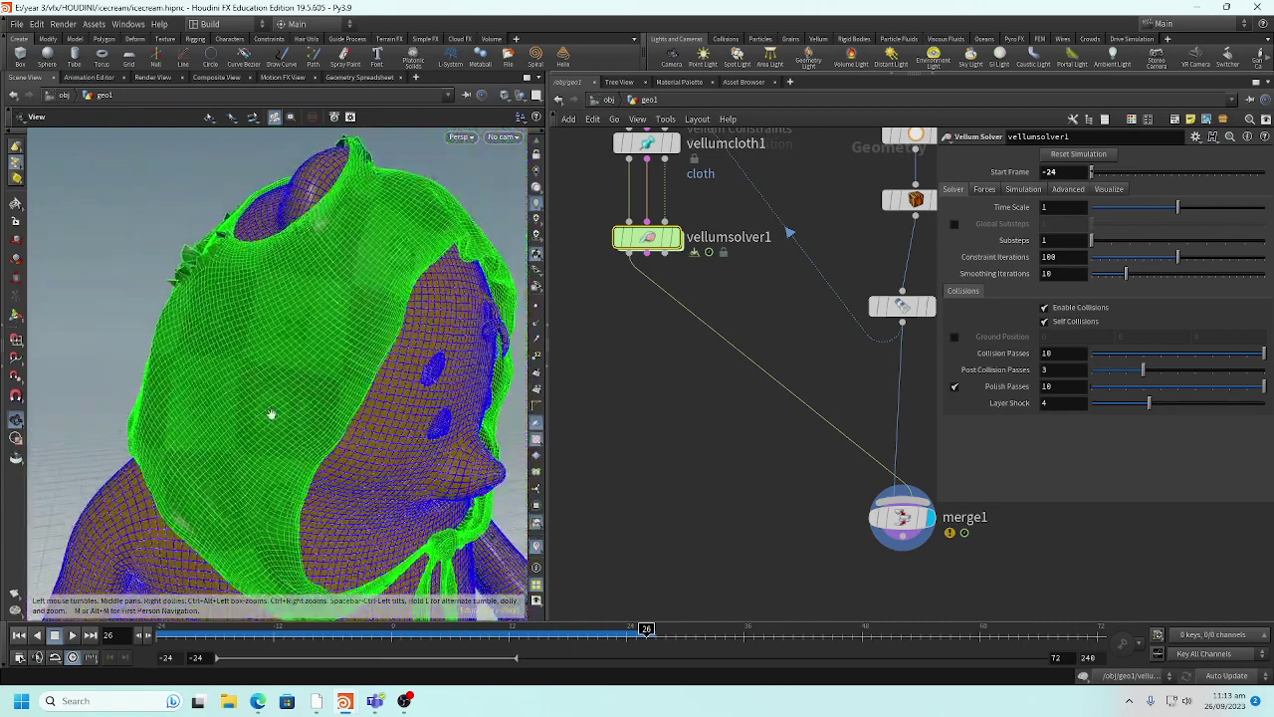
# - Insert a Vellum Post-Process node into the connection between vellumsolver1 and merge1, placed just below the solver
pyautogui.press('Tab')
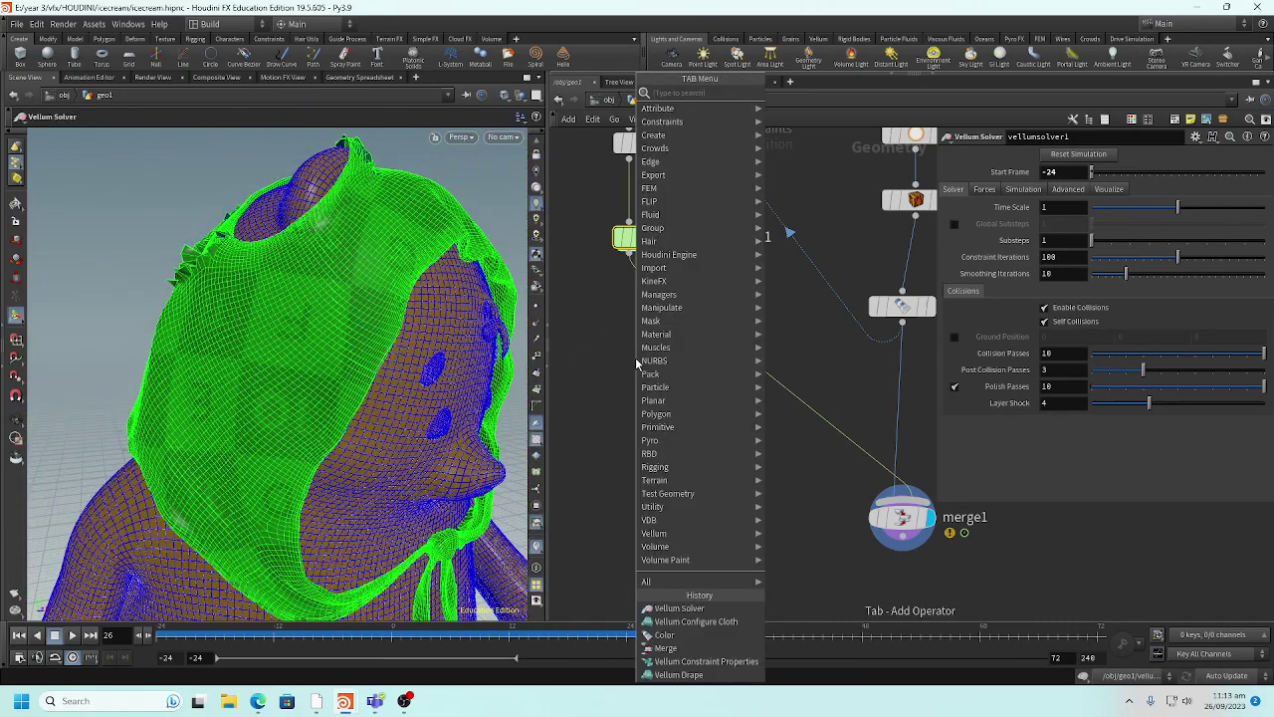
pyautogui.write('vell')
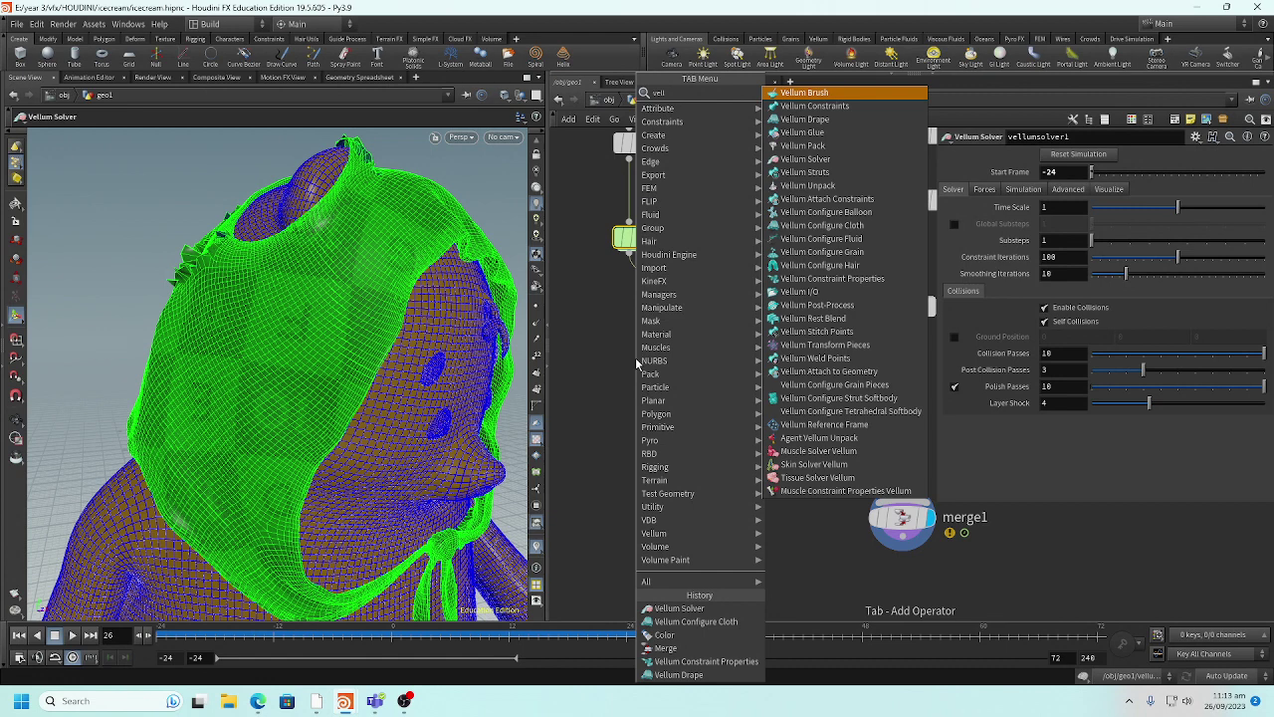
pyautogui.write('um p')
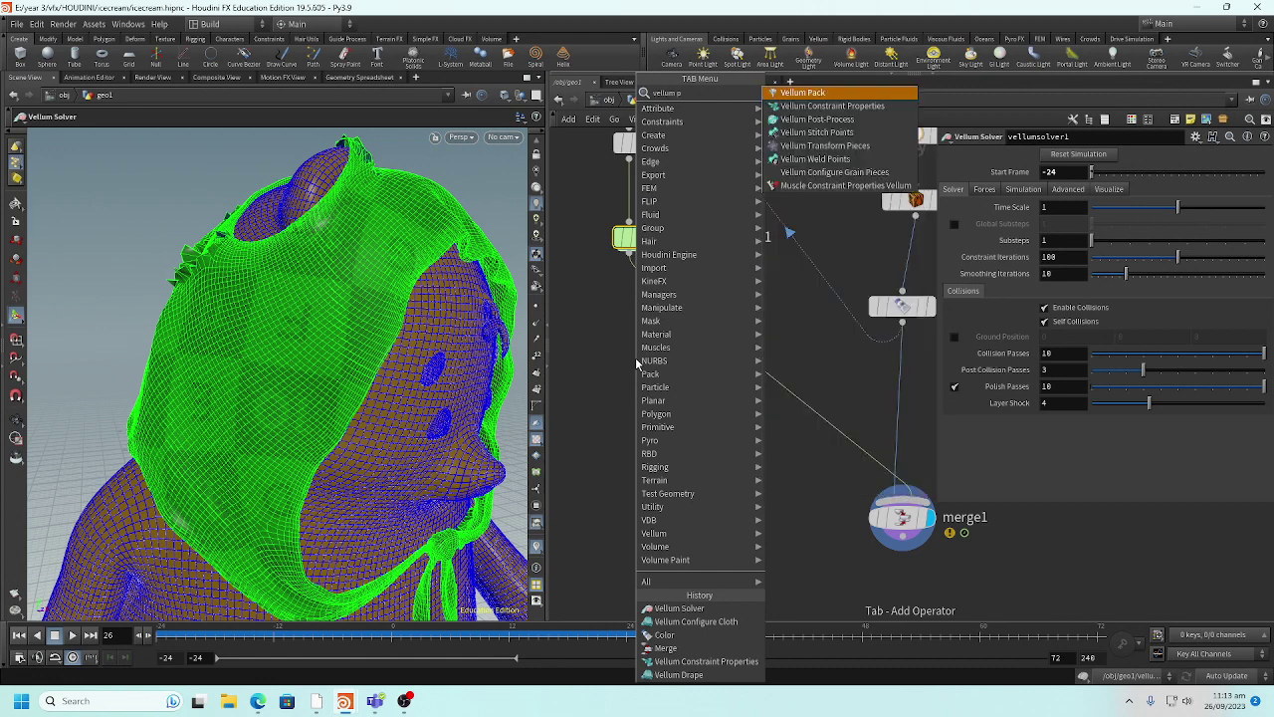
pyautogui.click(851, 118)
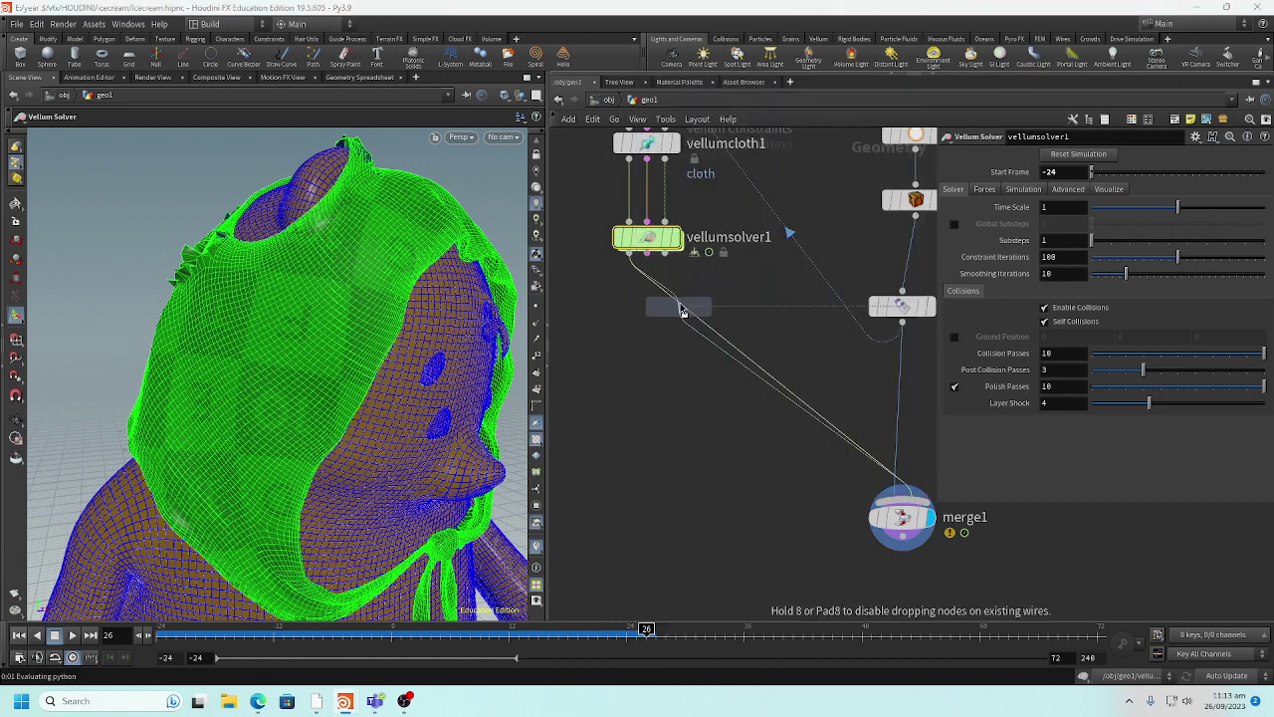
pyautogui.click(680, 309)
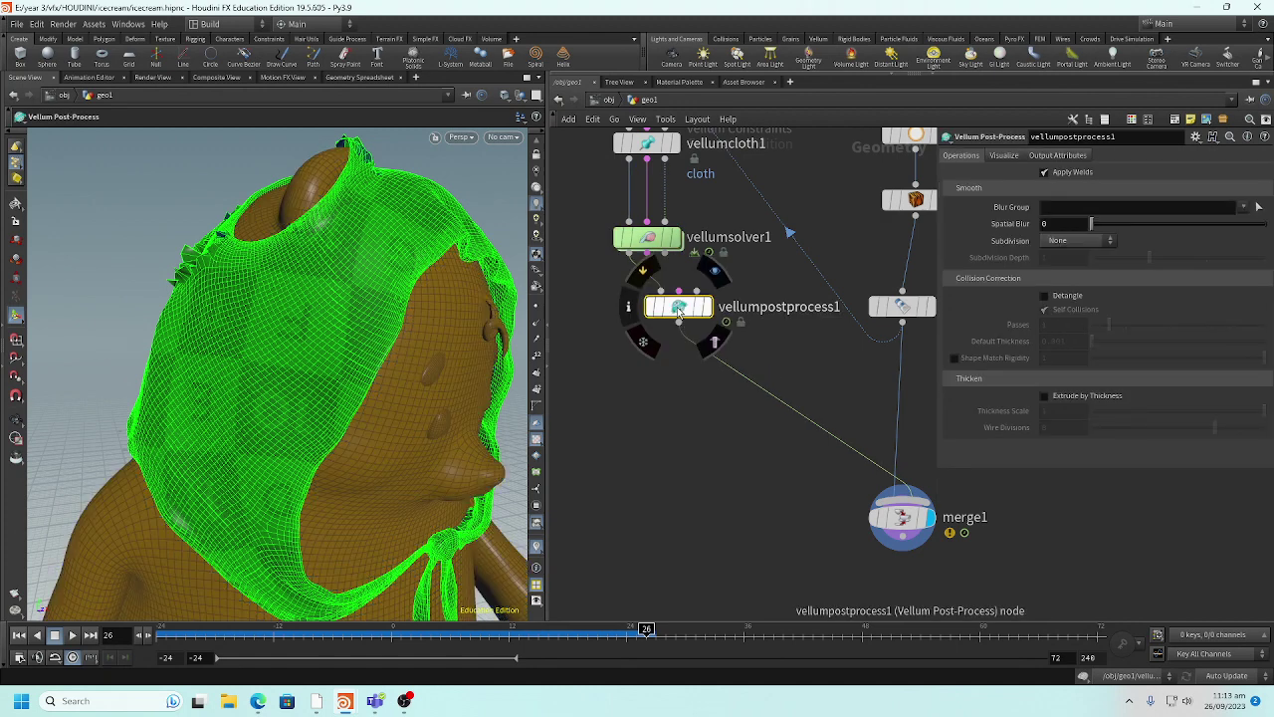
pyautogui.moveTo(678, 309); pyautogui.dragTo(655, 322)
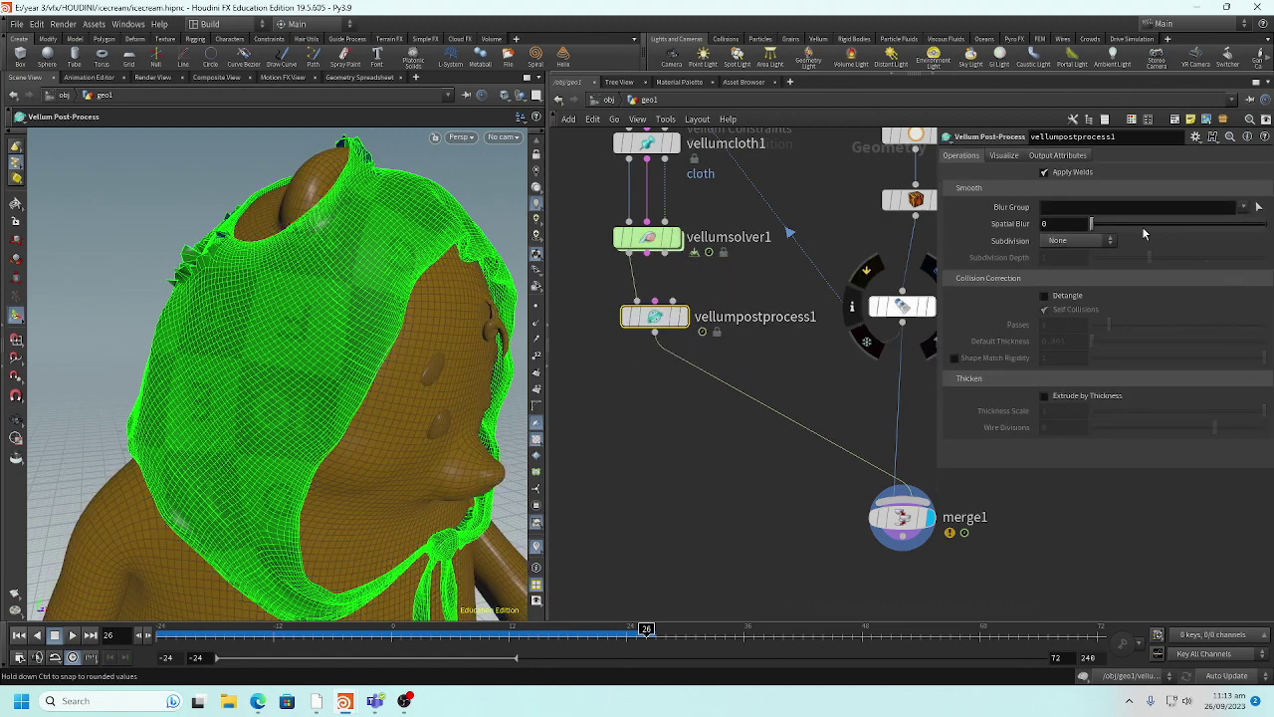
# - Display vellumpostprocess1 on its own and set its Spatial Blur to 1
pyautogui.moveTo(1143, 232); pyautogui.dragTo(1216, 233)
pyautogui.click(684, 318)
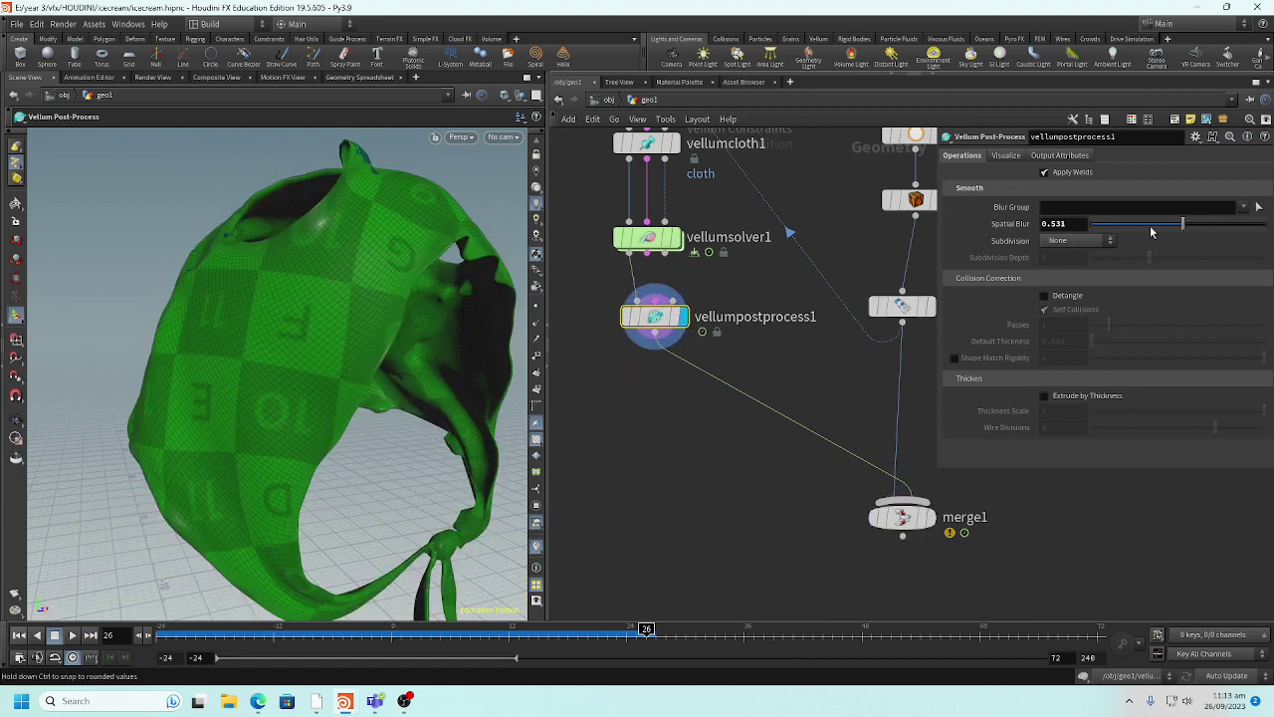
pyautogui.moveTo(1152, 232); pyautogui.dragTo(1269, 242)
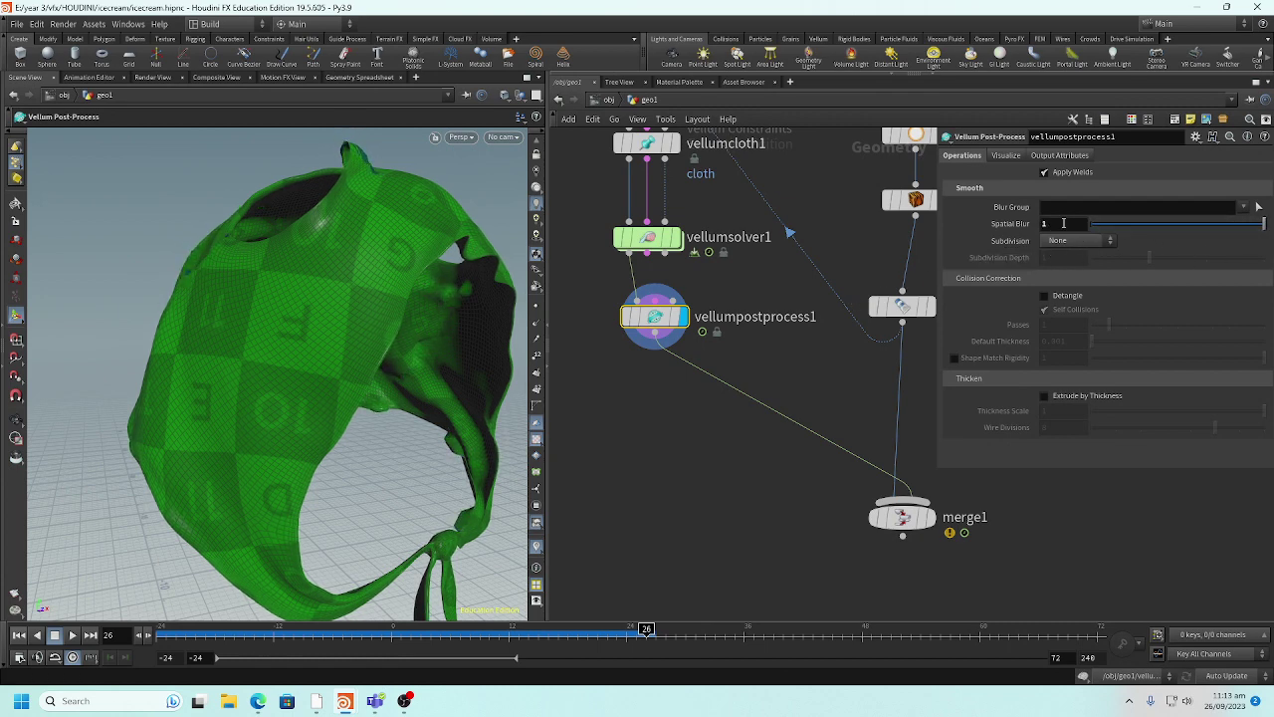
pyautogui.press('Return')
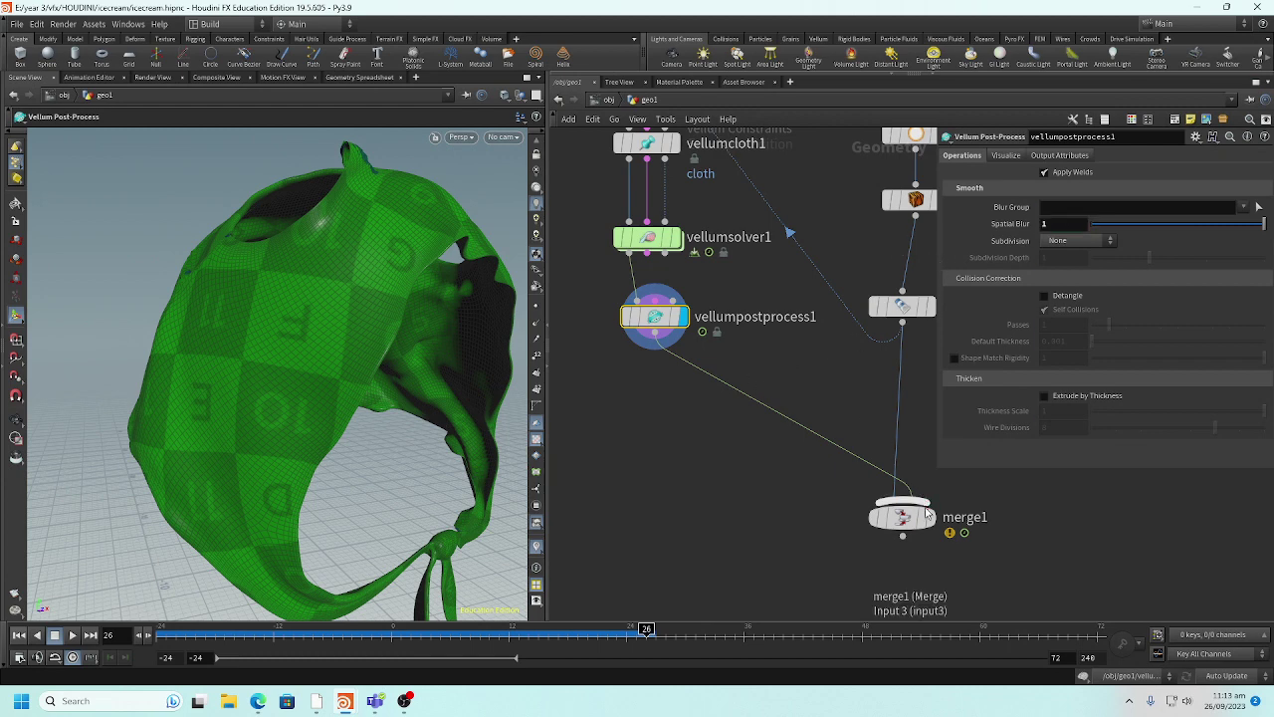
# - Try the Detangle option and leave it off, and enable Extrude by Thickness with a Thickness Scale of 0.1
pyautogui.click(1044, 297)
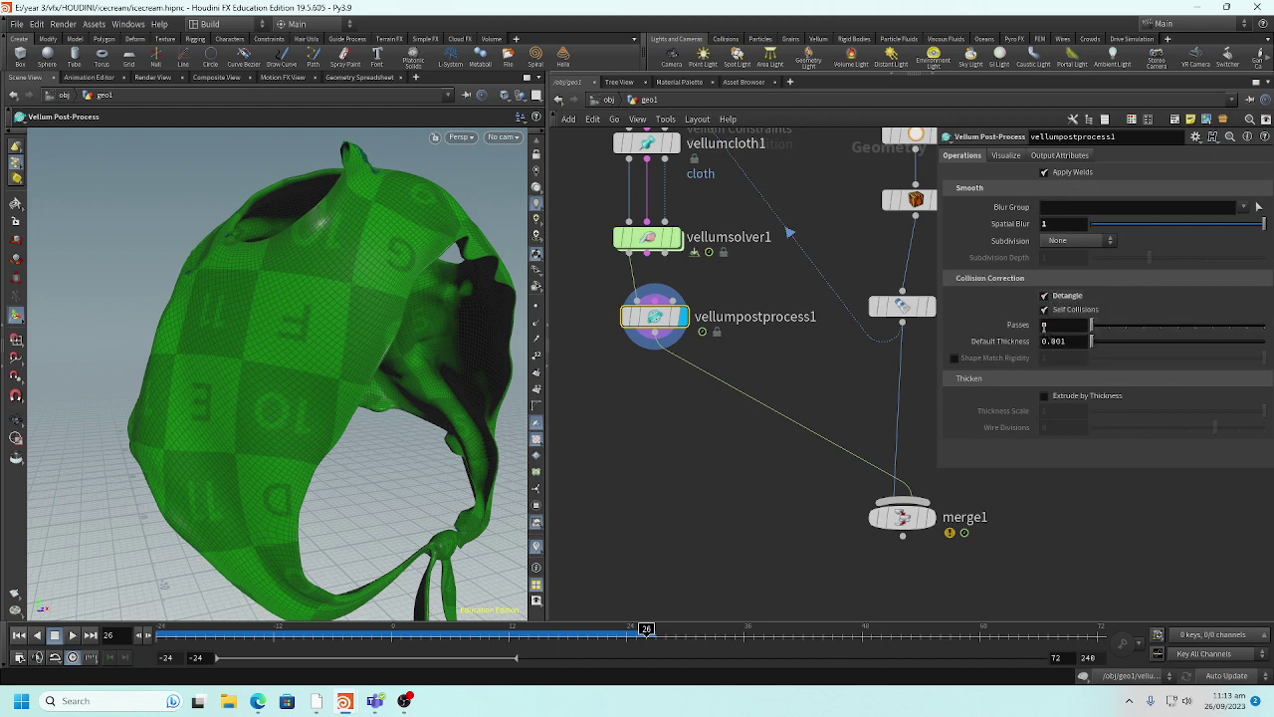
pyautogui.click(1046, 297)
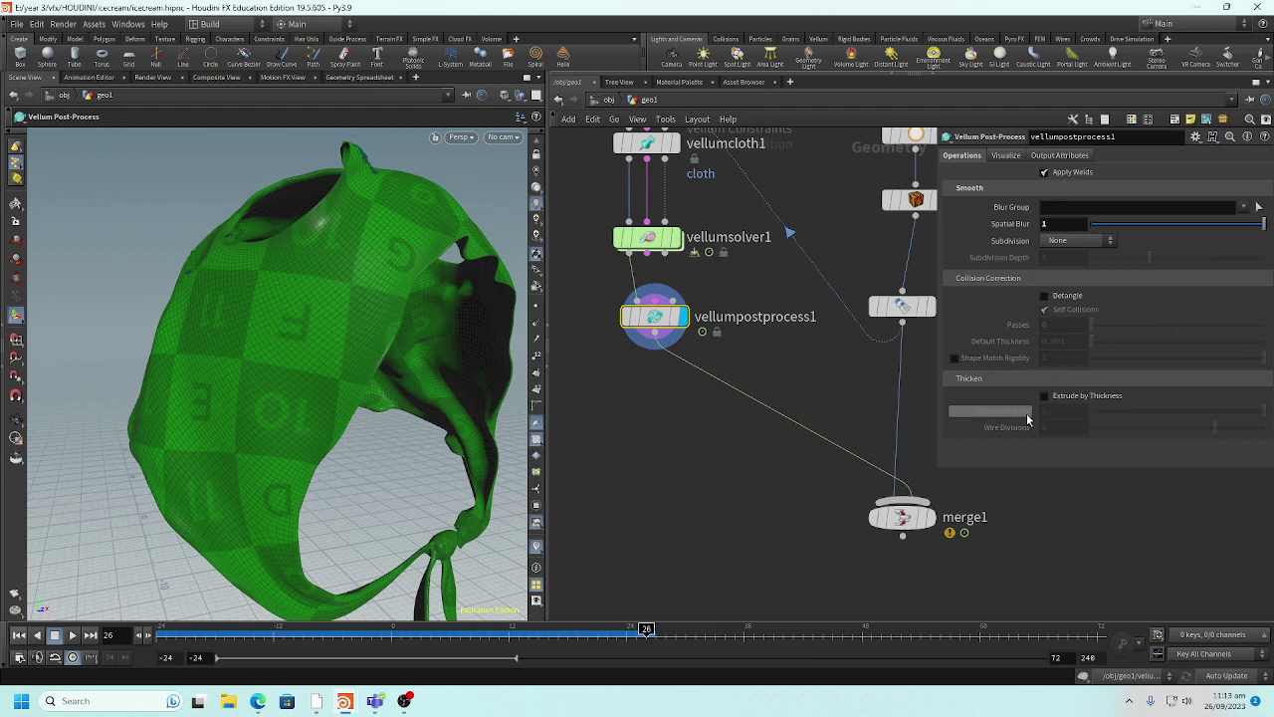
pyautogui.click(1044, 396)
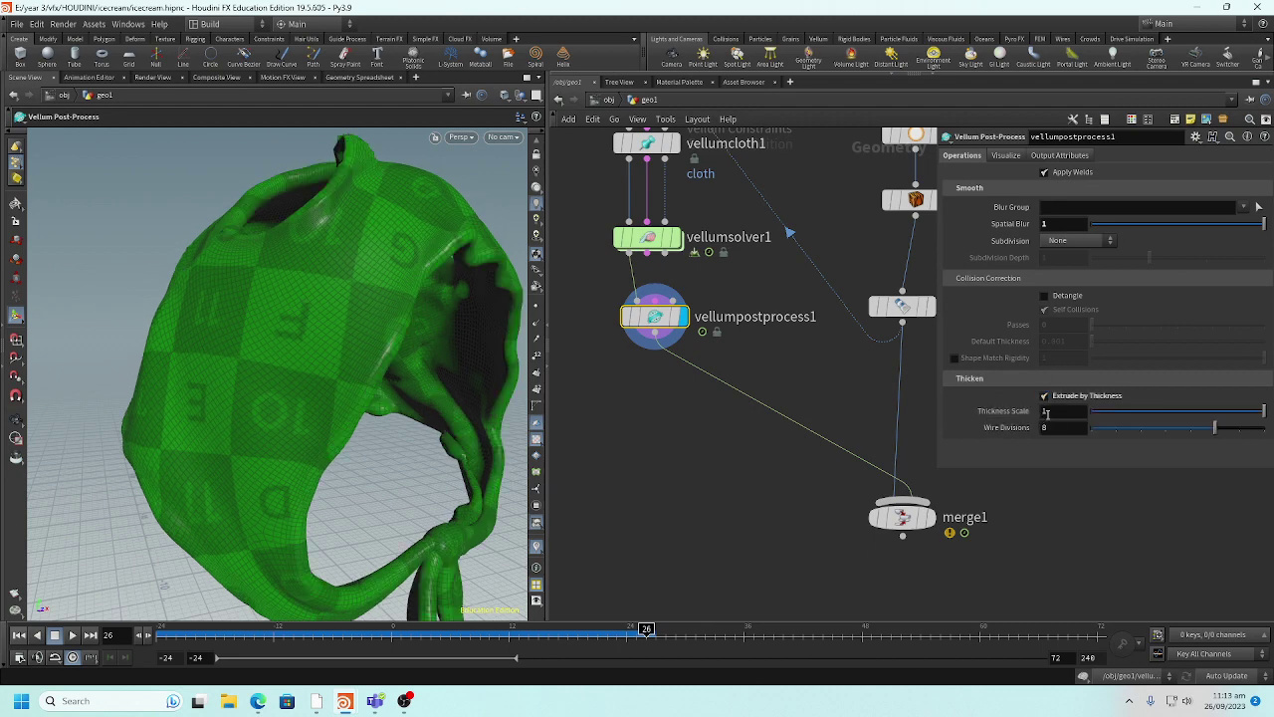
pyautogui.click(1045, 396)
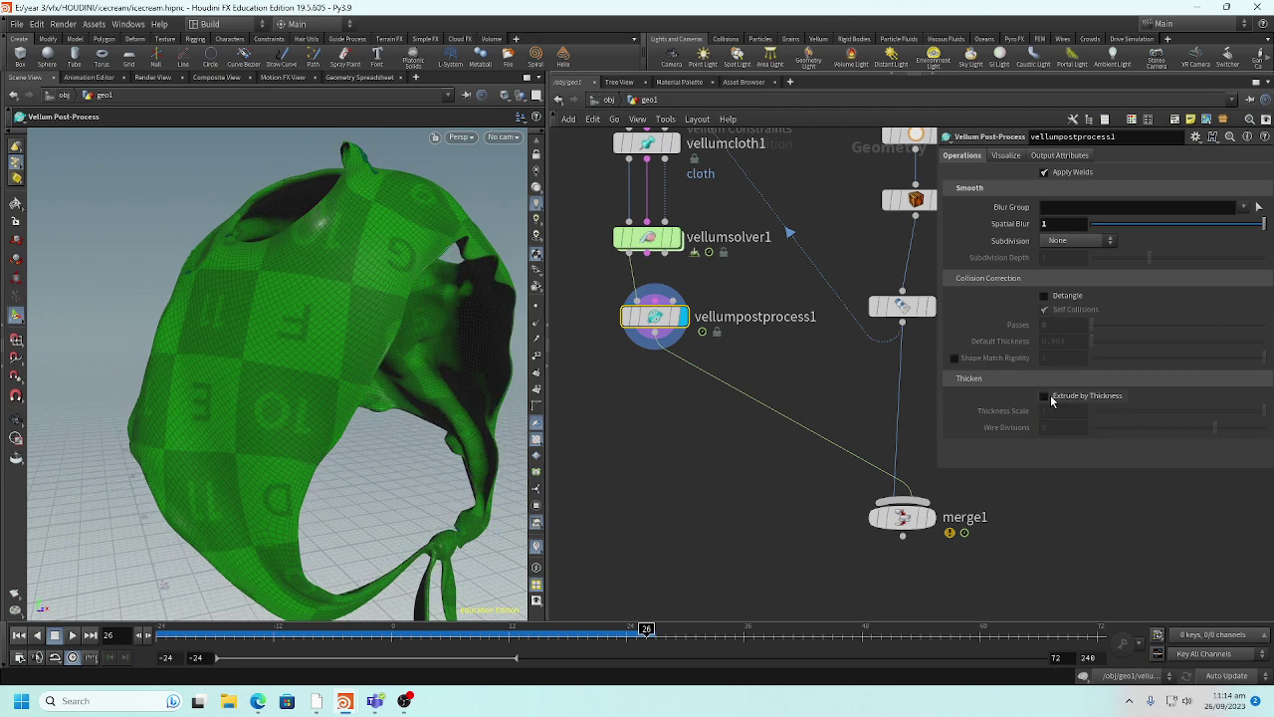
pyautogui.click(1045, 396)
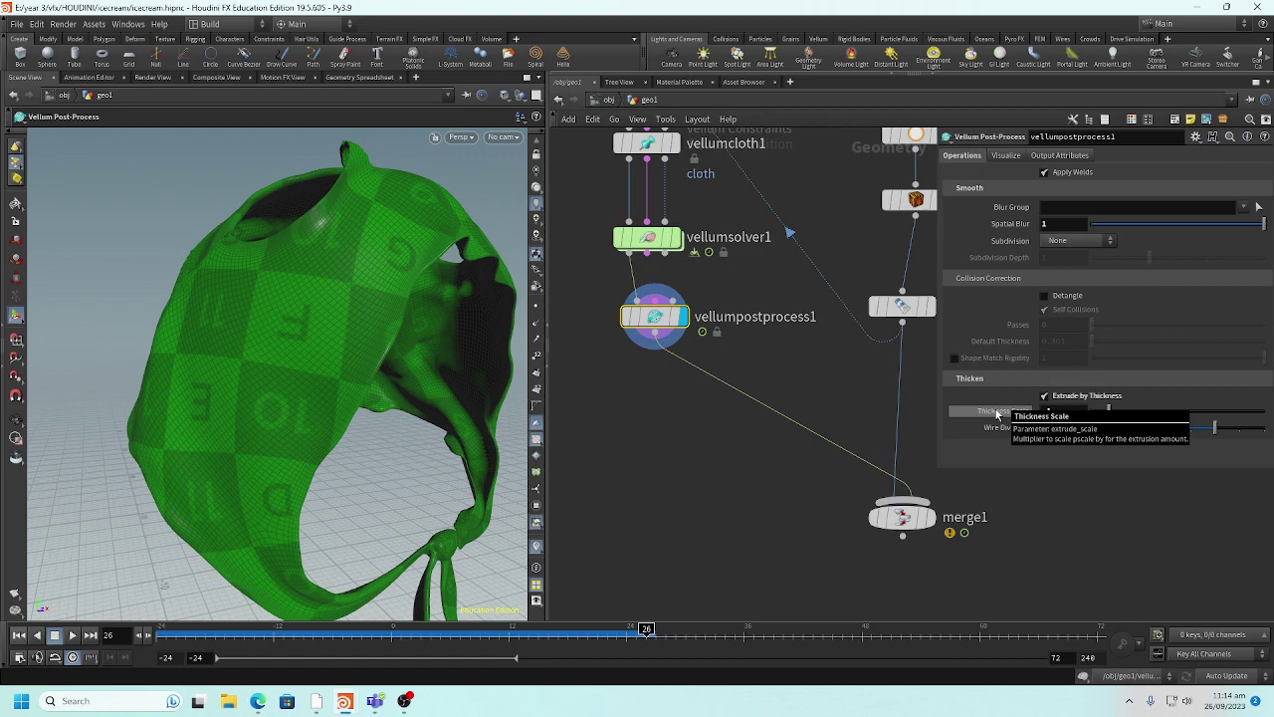
# - Display merge1 so the thickened scarf shows together with the bear
pyautogui.press('s')
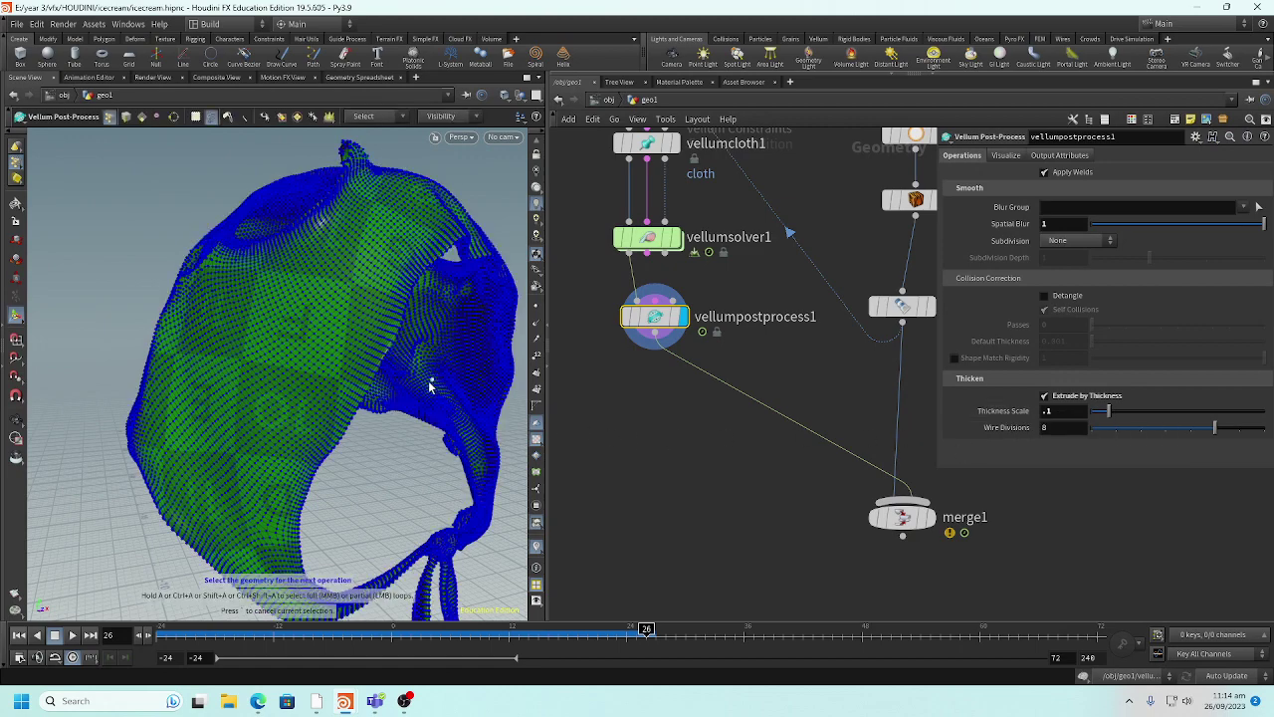
pyautogui.click(360, 408)
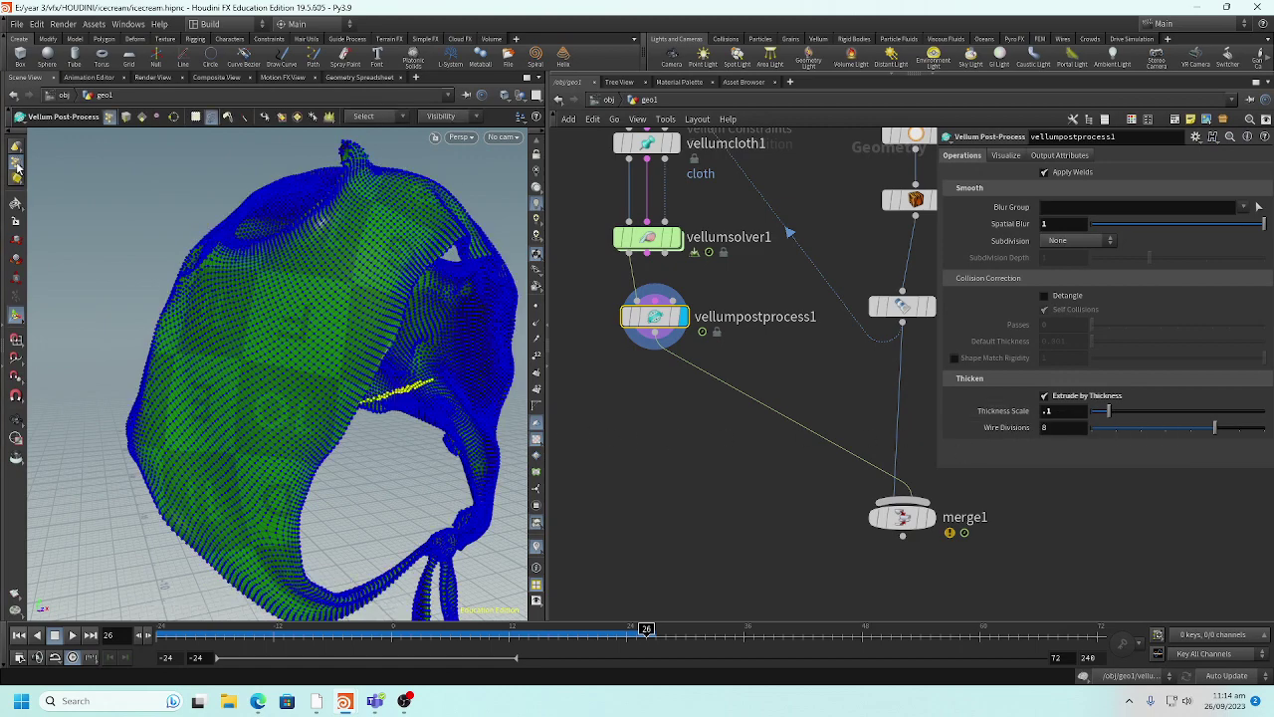
pyautogui.click(14, 180)
pyautogui.press('s')
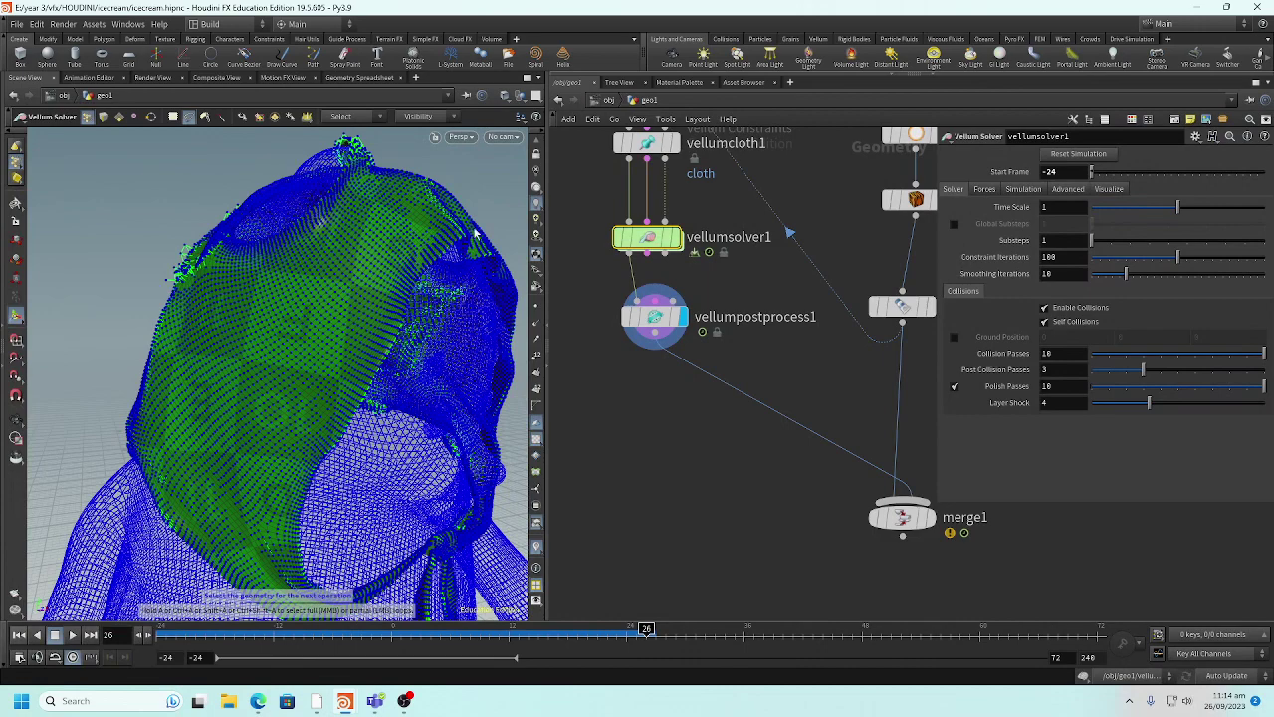
pyautogui.click(920, 516)
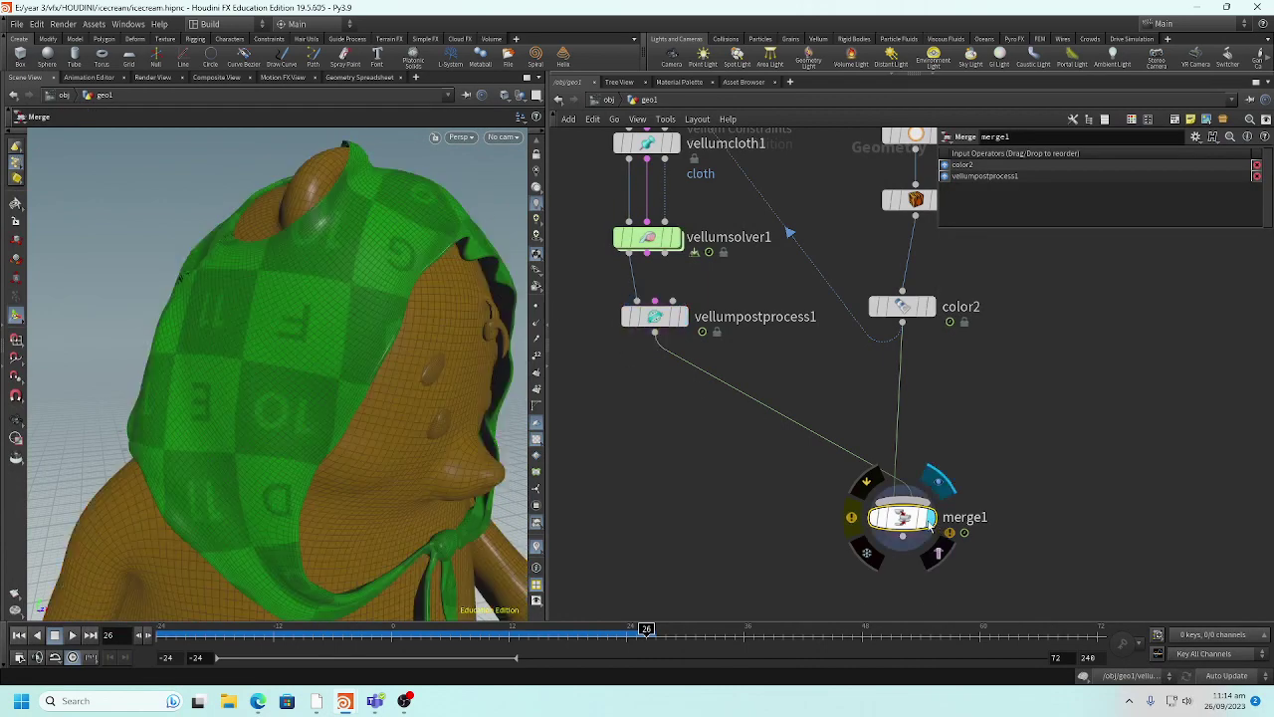
# - Compare the scarf on the bear's head with vellumpostprocess1's Extrude by Thickness turned off and on
pyautogui.moveTo(449, 404)
pyautogui.keyDown('alt'); pyautogui.mouseDown()
pyautogui.moveTo(415, 435)
pyautogui.moveTo(444, 418)
pyautogui.mouseUp(); pyautogui.keyUp('alt')
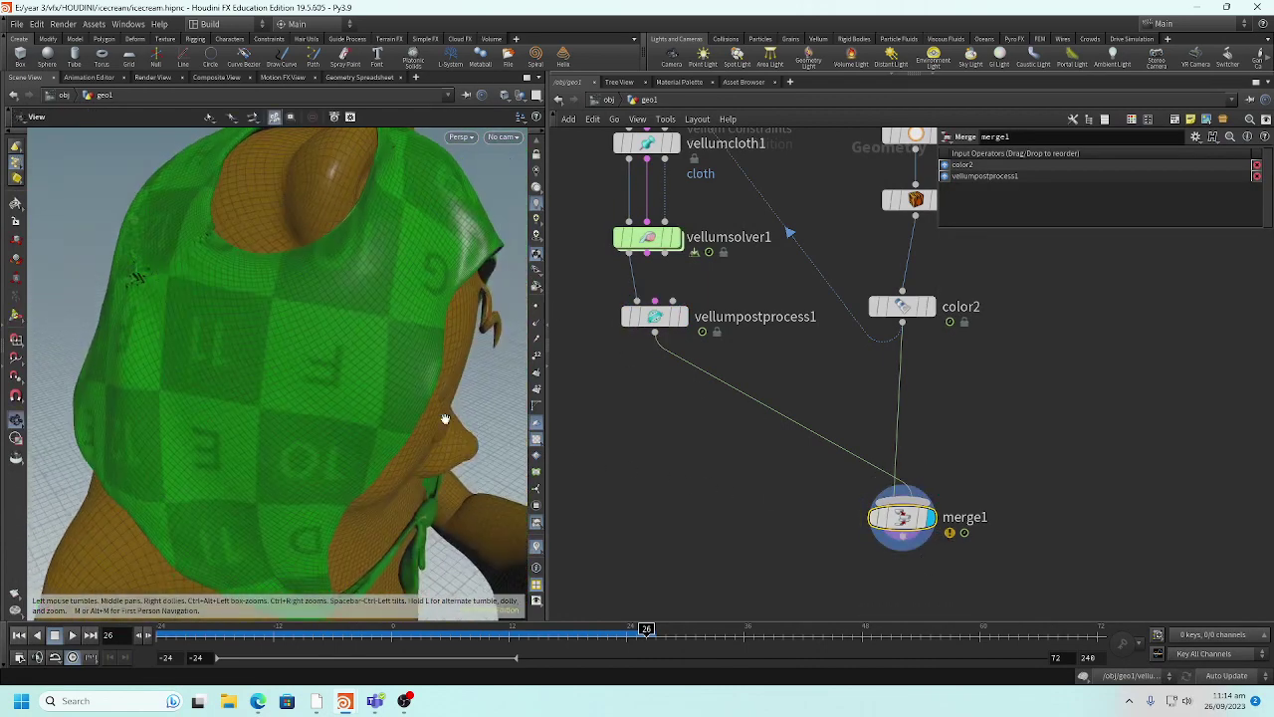
pyautogui.keyDown('alt'); pyautogui.moveTo(444, 418); pyautogui.dragTo(255, 366, button='right'); pyautogui.keyUp('alt')
pyautogui.keyDown('alt'); pyautogui.moveTo(255, 367); pyautogui.dragTo(193, 405); pyautogui.keyUp('alt')
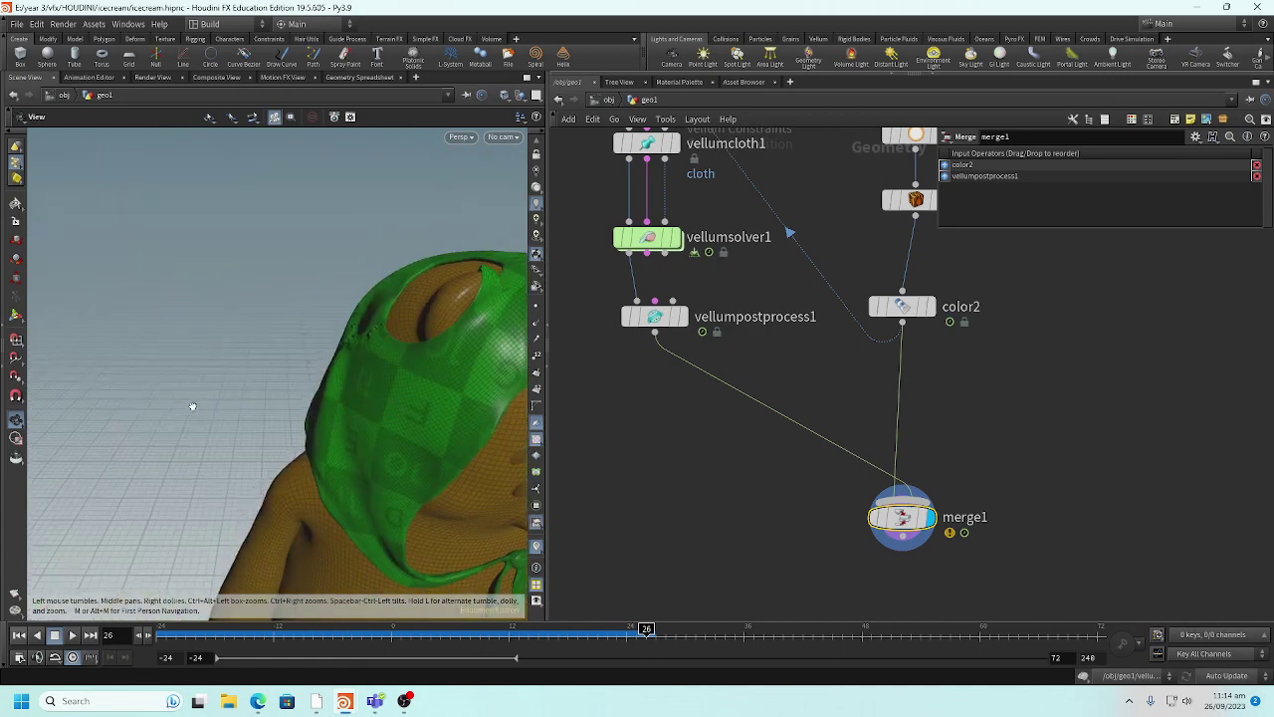
pyautogui.keyDown('alt'); pyautogui.moveTo(194, 405); pyautogui.dragTo(377, 431, button='right'); pyautogui.keyUp('alt')
pyautogui.moveTo(376, 431); pyautogui.dragTo(249, 468)
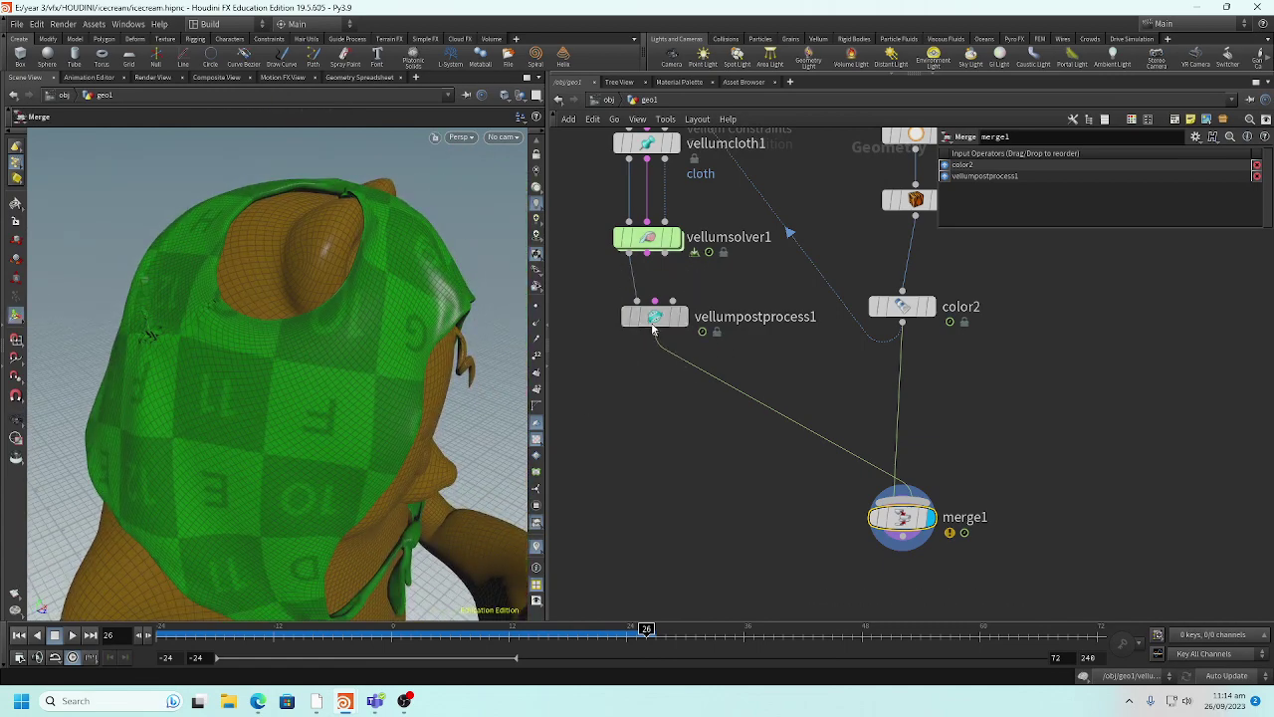
pyautogui.click(655, 317)
pyautogui.click(1045, 396)
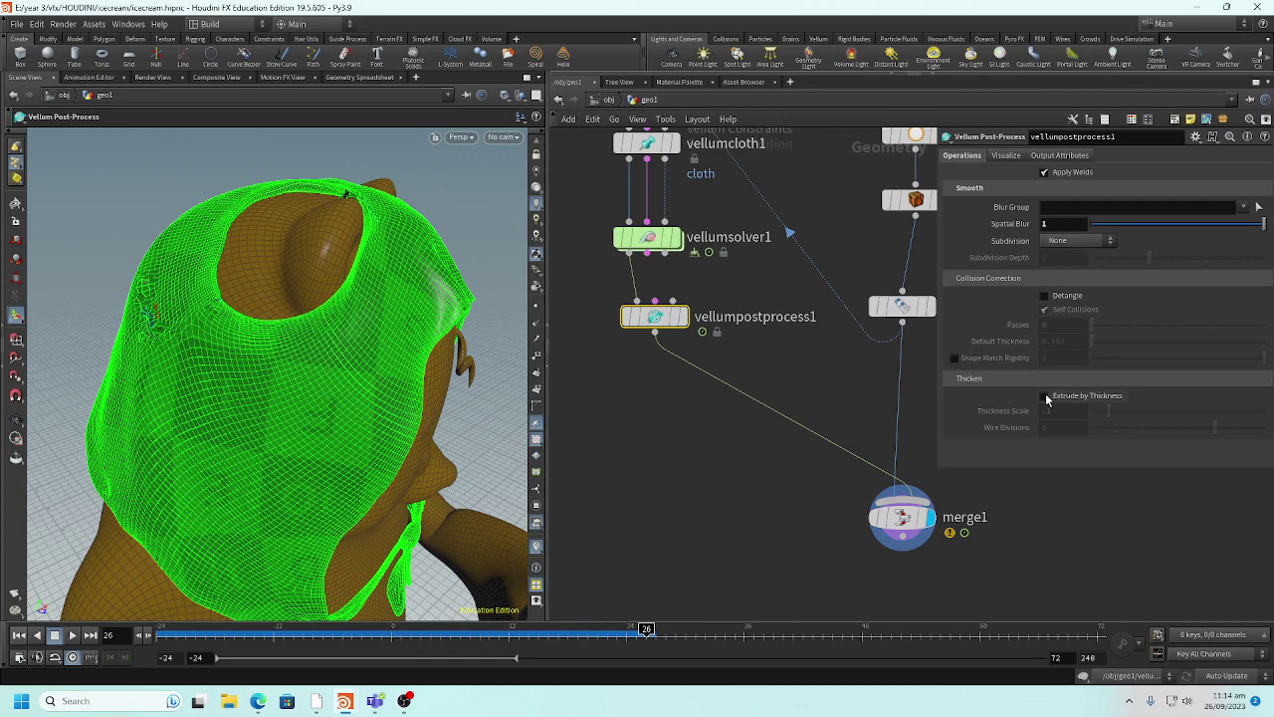
pyautogui.click(1045, 396)
# - Examine the scarf around the bear's ears and forehead, with its points shown in selection mode
pyautogui.keyDown('alt'); pyautogui.moveTo(479, 391); pyautogui.dragTo(307, 333); pyautogui.keyUp('alt')
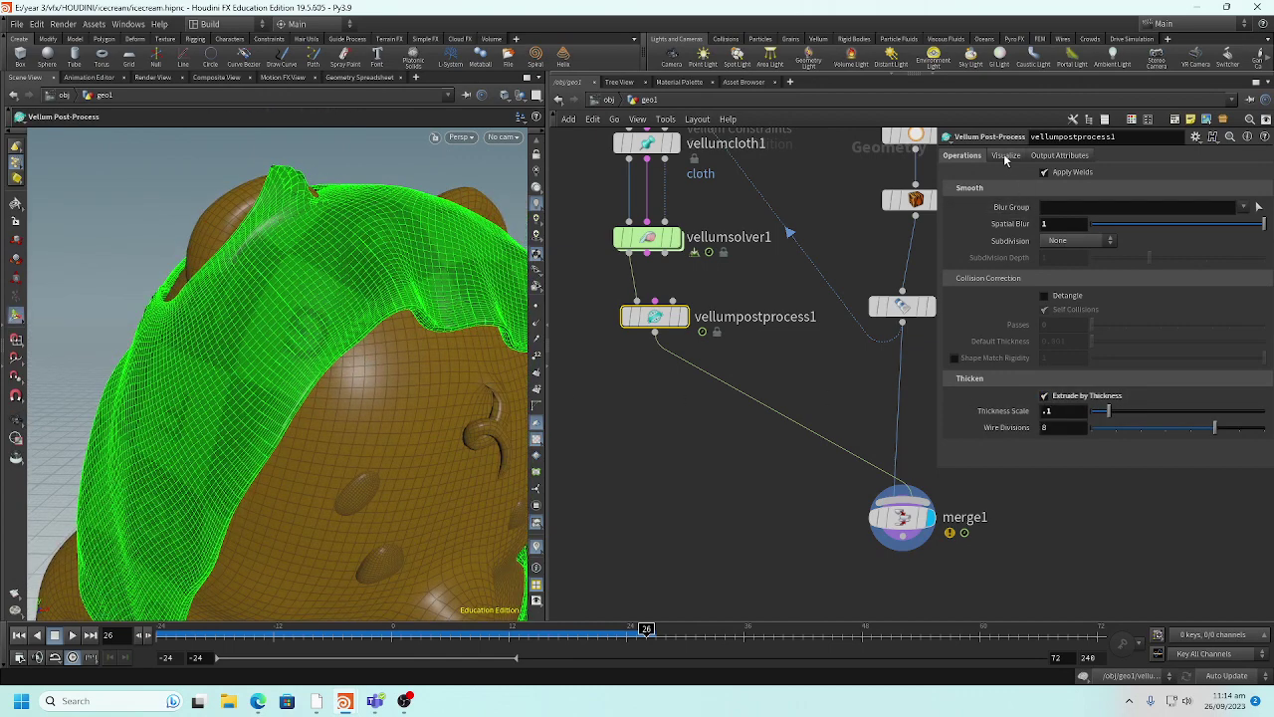
pyautogui.press('s')
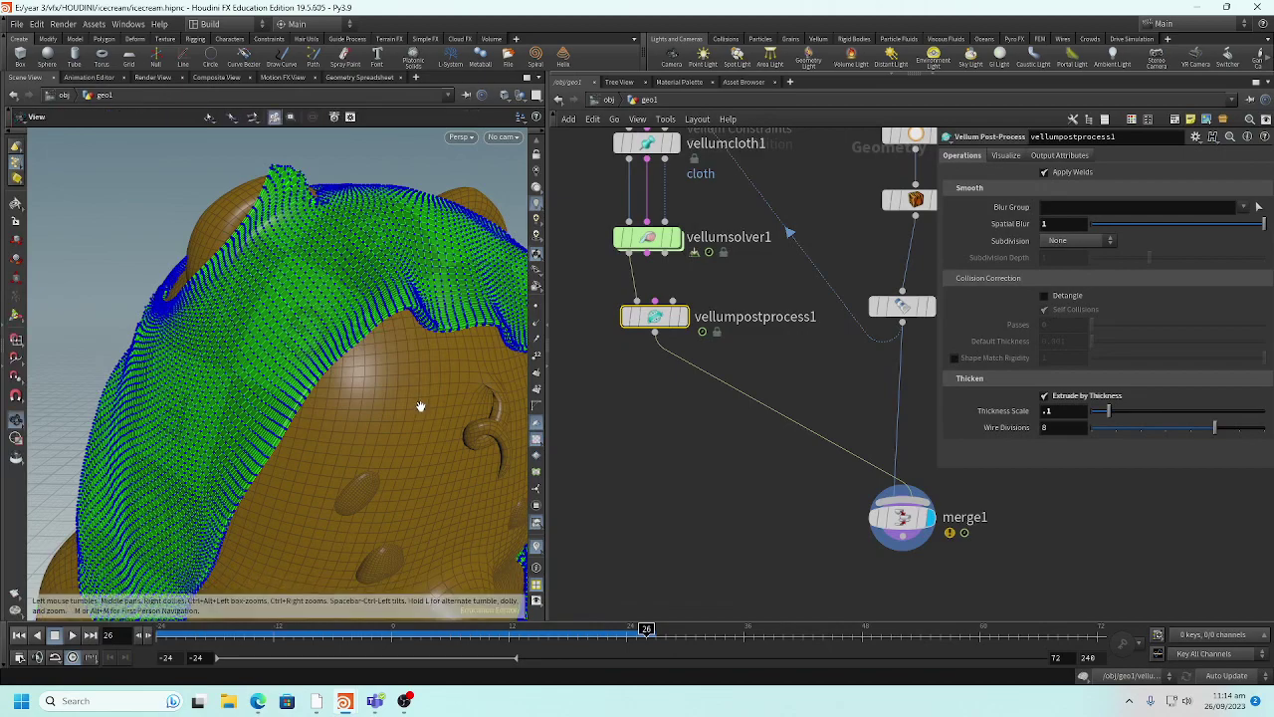
pyautogui.keyDown('alt'); pyautogui.moveTo(421, 408); pyautogui.dragTo(398, 285, button='middle'); pyautogui.keyUp('alt')
pyautogui.keyDown('alt'); pyautogui.moveTo(398, 285); pyautogui.dragTo(347, 372, button='right'); pyautogui.keyUp('alt')
pyautogui.moveTo(348, 372); pyautogui.dragTo(267, 448)
pyautogui.keyDown('alt'); pyautogui.moveTo(270, 362); pyautogui.dragTo(330, 398, button='middle'); pyautogui.keyUp('alt')
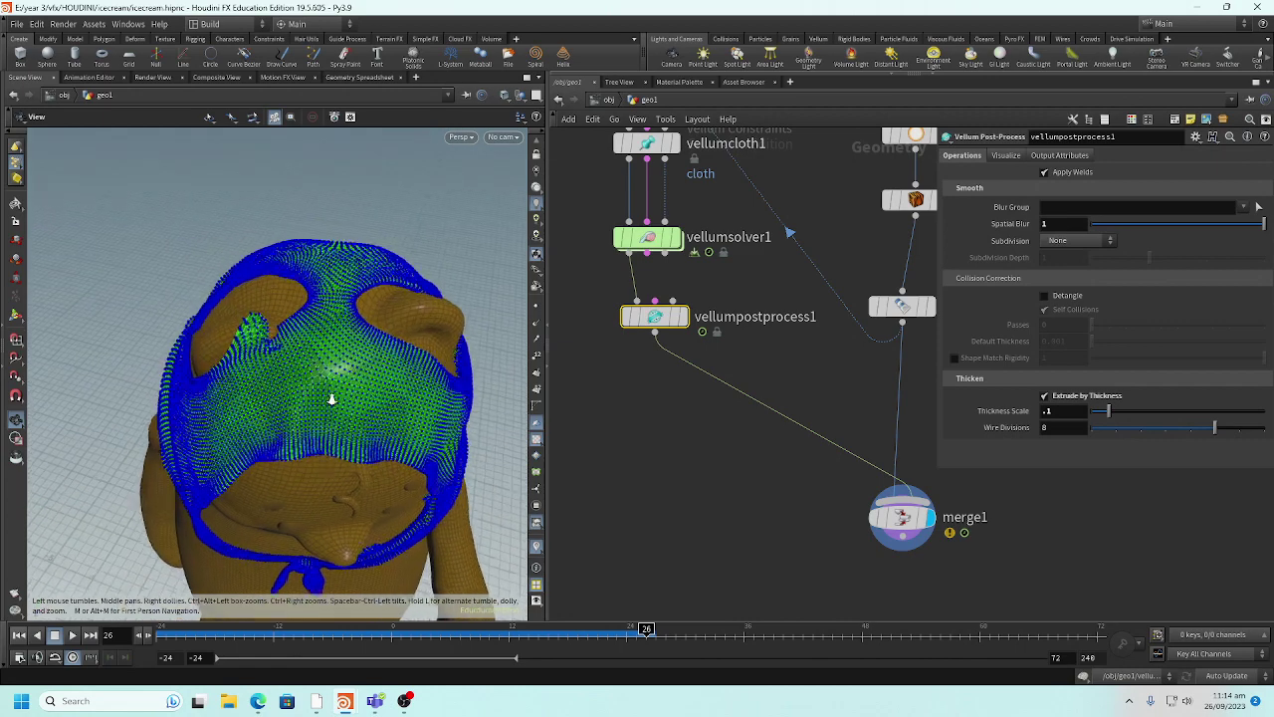
pyautogui.keyDown('alt'); pyautogui.moveTo(330, 398); pyautogui.dragTo(351, 414, button='right'); pyautogui.keyUp('alt')
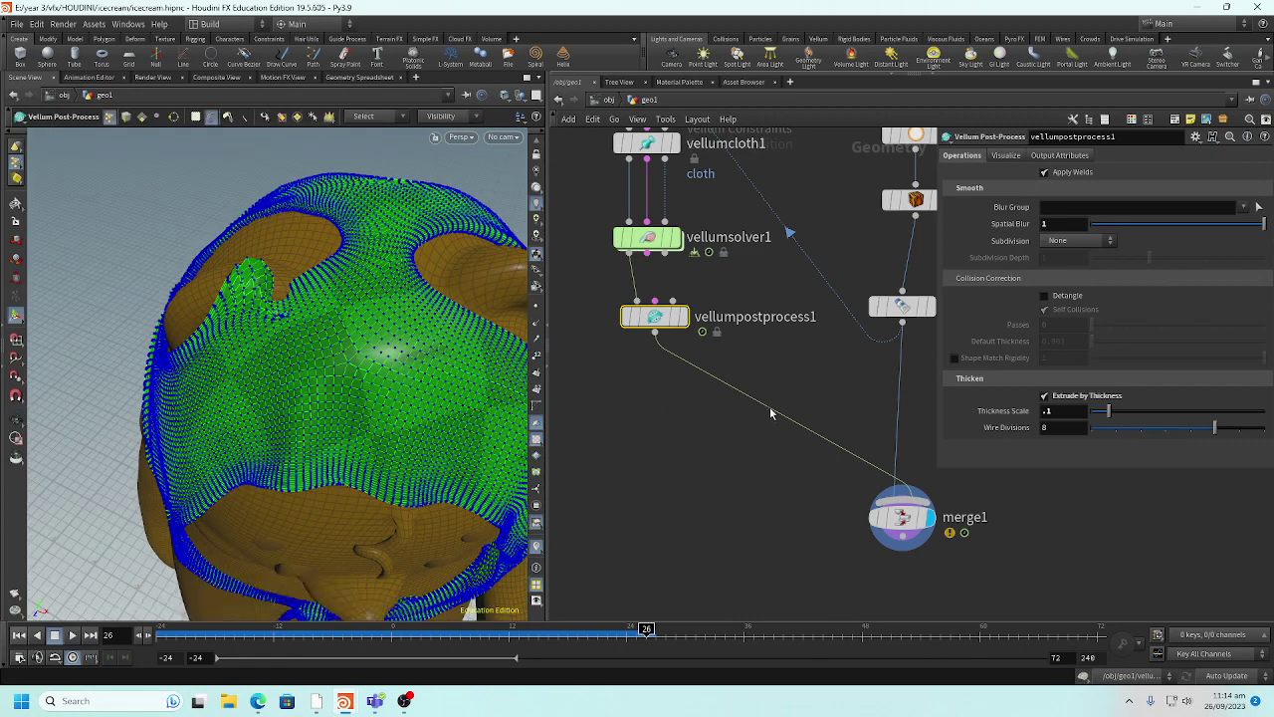
# - Reopen vellumcloth1's Pin Points selection and add the scarf points along the lower edge of the ear opening
pyautogui.moveTo(814, 368); pyautogui.dragTo(725, 529, button='middle')
pyautogui.moveTo(771, 351); pyautogui.dragTo(837, 348, button='middle')
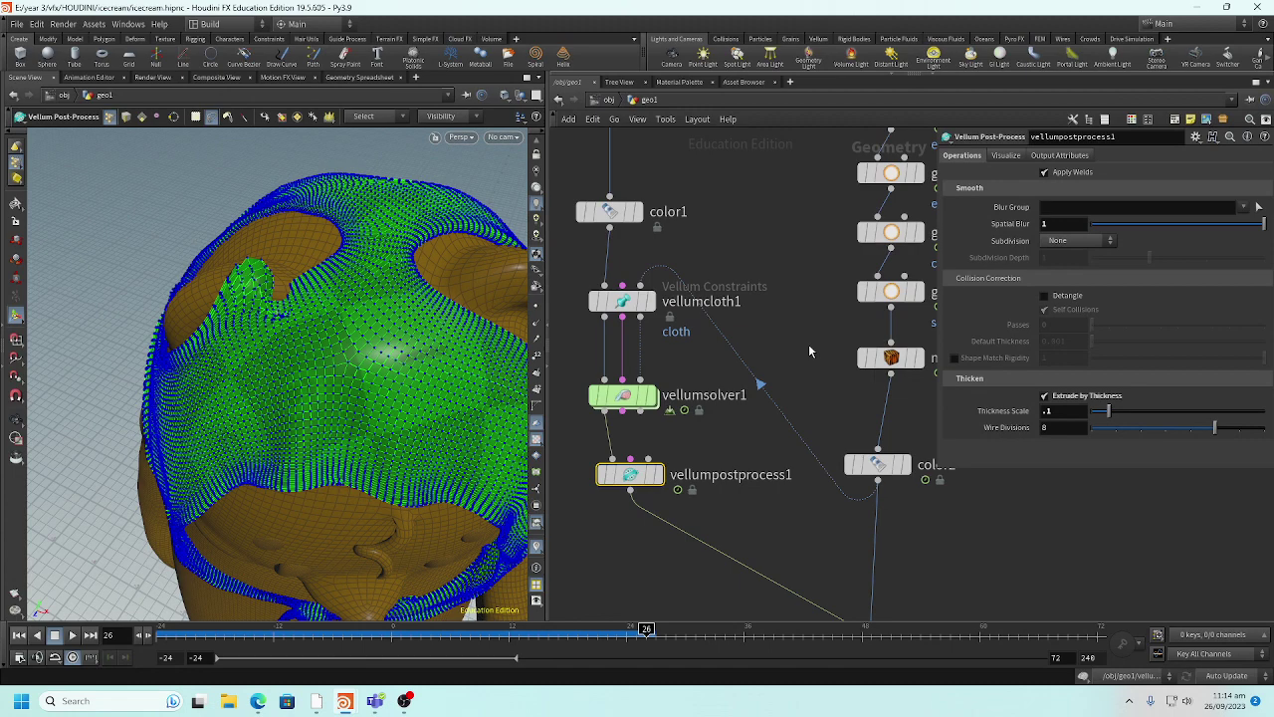
pyautogui.click(634, 396)
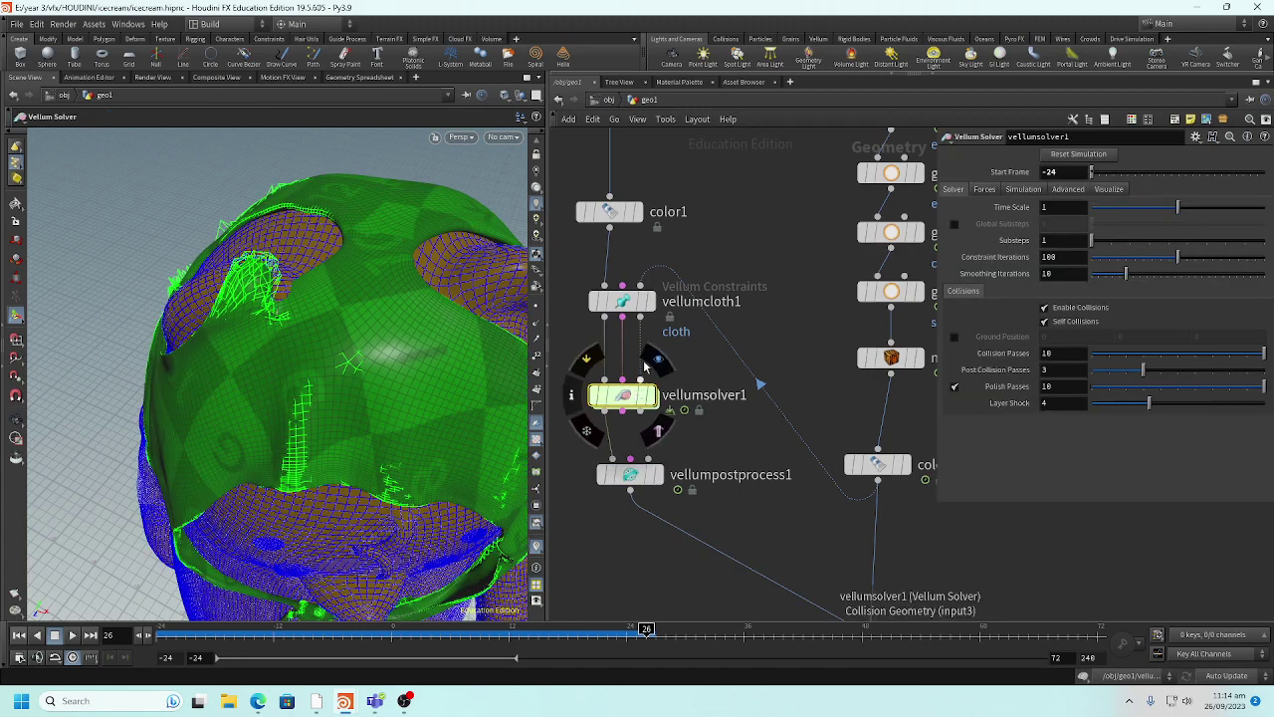
pyautogui.click(623, 301)
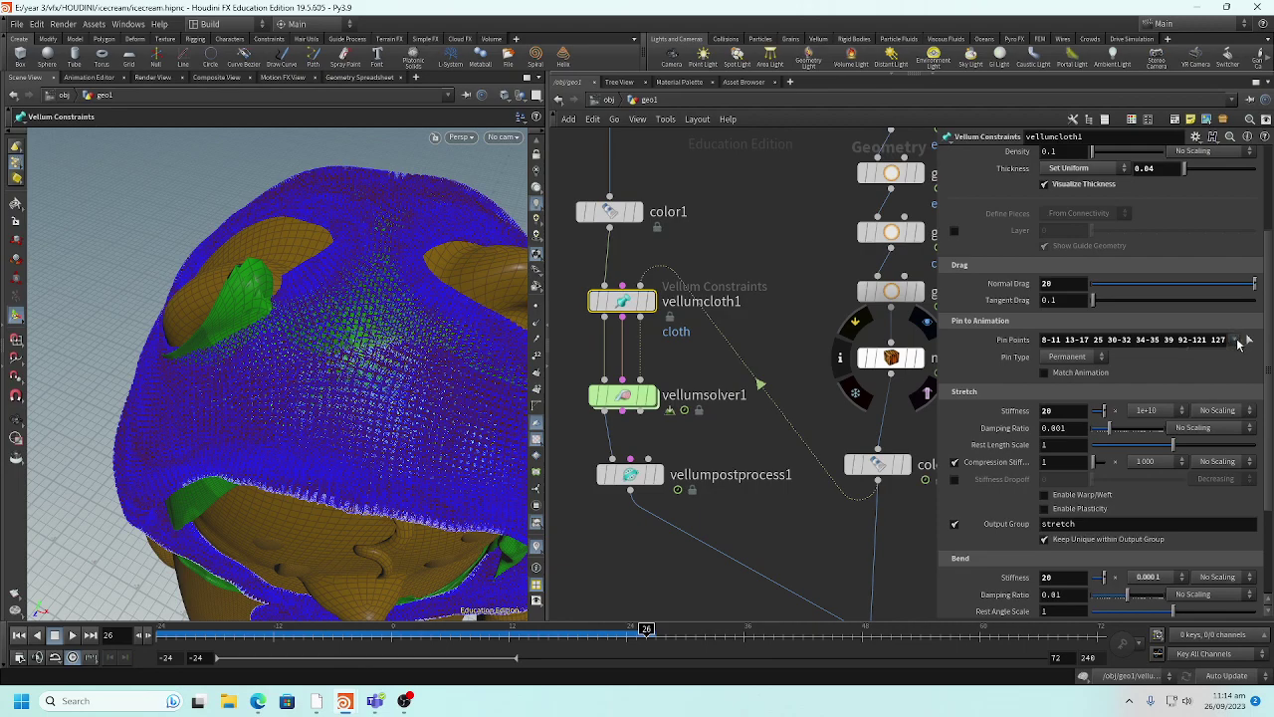
pyautogui.click(1250, 340)
pyautogui.press('Escape')
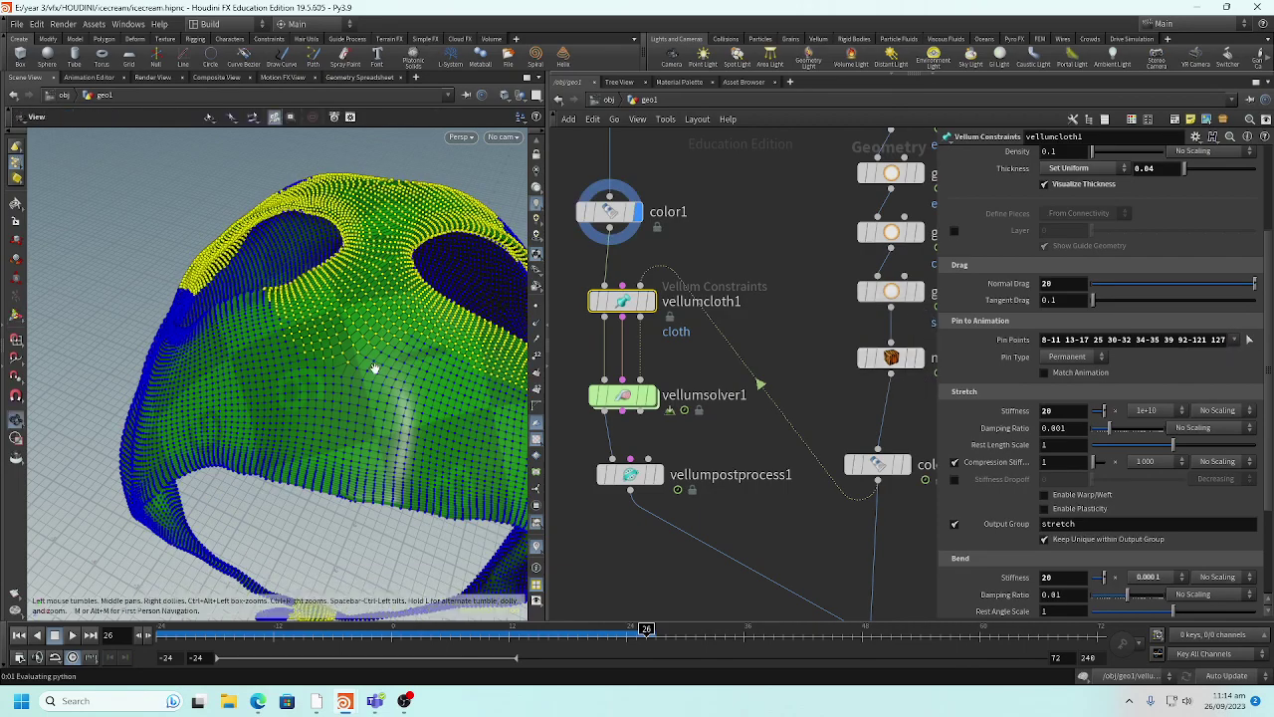
pyautogui.moveTo(369, 364); pyautogui.dragTo(271, 350)
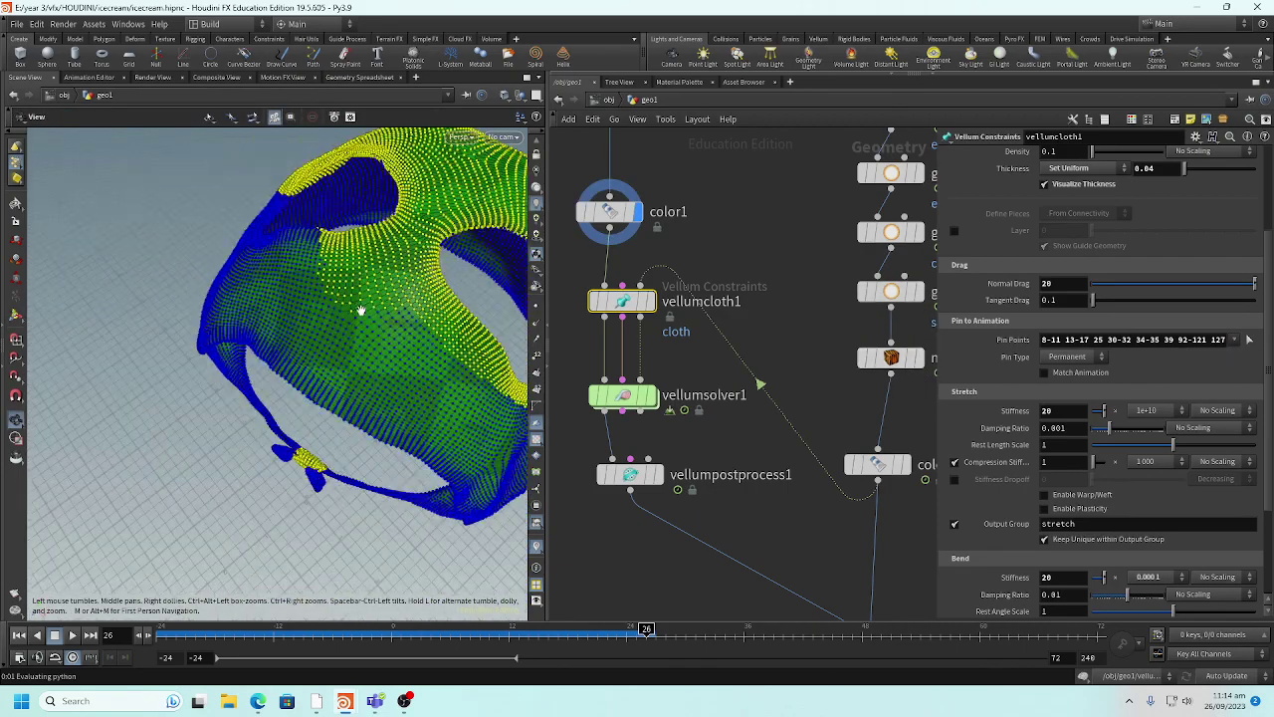
pyautogui.moveTo(360, 311); pyautogui.dragTo(296, 406)
pyautogui.press('s')
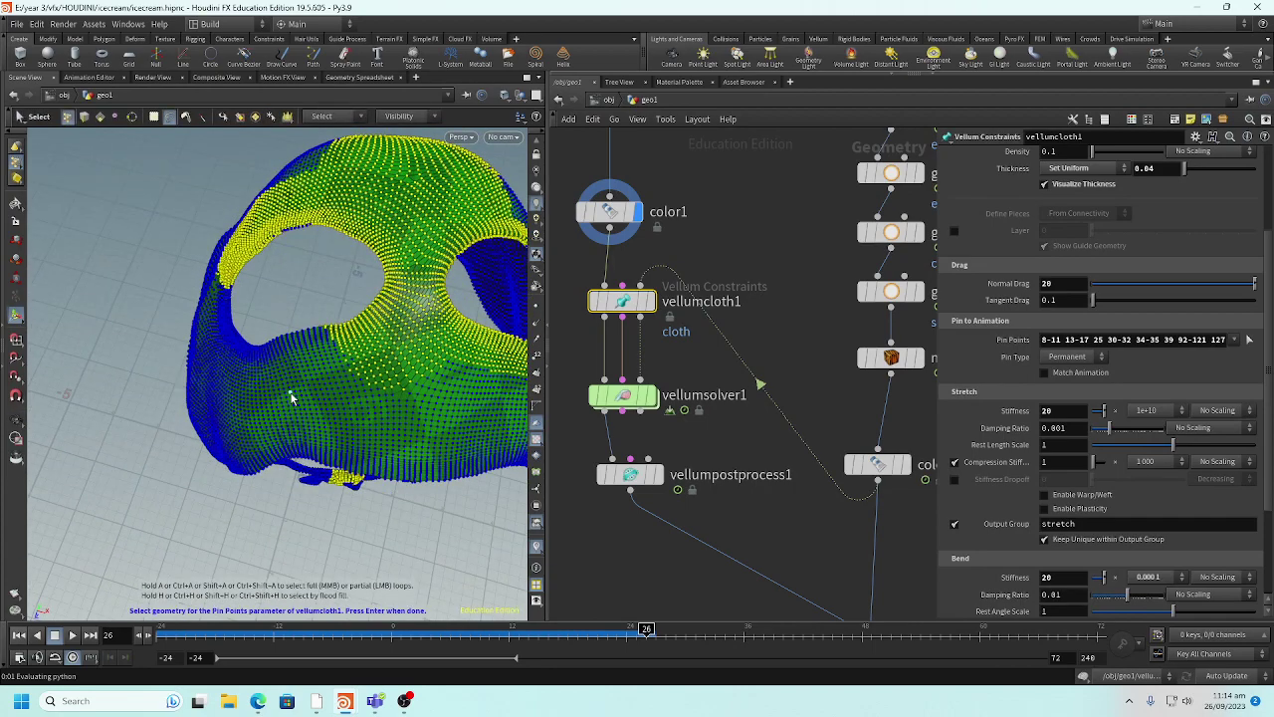
pyautogui.press('Escape')
pyautogui.moveTo(284, 345); pyautogui.dragTo(295, 295)
pyautogui.press('s')
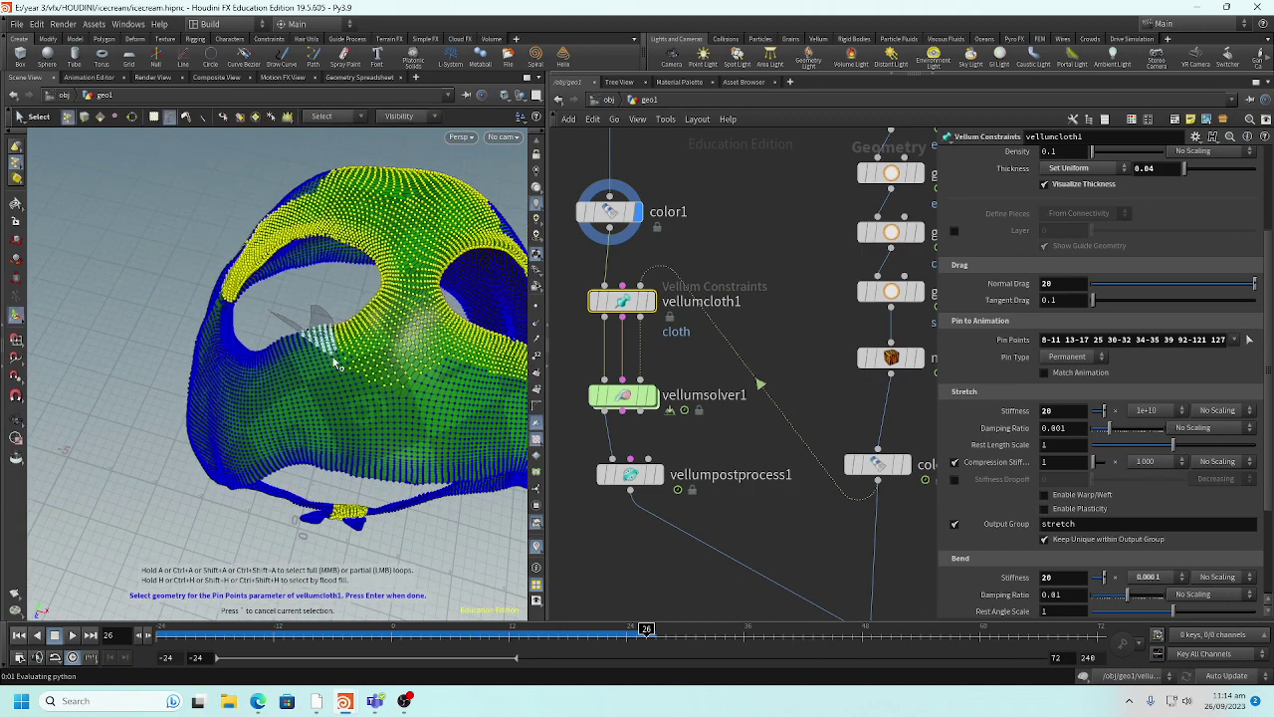
pyautogui.keyDown('shift'); pyautogui.moveTo(292, 363); pyautogui.dragTo(262, 344); pyautogui.keyUp('shift')
# - Check the pinned points from the scarf's other sides and apply the selection to vellumcloth1's Pin Points
pyautogui.press('Escape')
pyautogui.moveTo(262, 418); pyautogui.dragTo(139, 422)
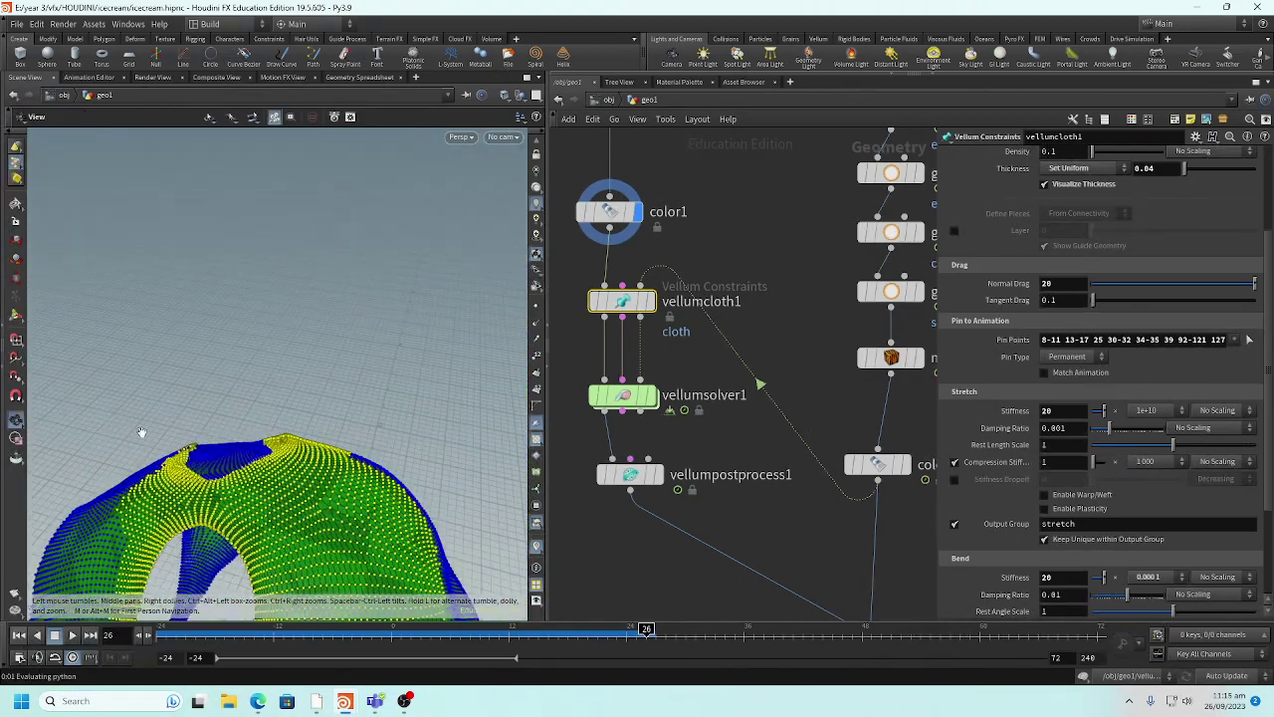
pyautogui.press('Escape')
pyautogui.moveTo(259, 447)
pyautogui.mouseDown()
pyautogui.moveTo(209, 465)
pyautogui.moveTo(176, 454)
pyautogui.mouseUp()
pyautogui.moveTo(110, 429)
pyautogui.keyDown('alt'); pyautogui.mouseDown()
pyautogui.moveTo(379, 445)
pyautogui.moveTo(313, 455)
pyautogui.moveTo(236, 428)
pyautogui.moveTo(254, 410)
pyautogui.moveTo(378, 455)
pyautogui.moveTo(466, 416)
pyautogui.moveTo(333, 415)
pyautogui.moveTo(441, 364)
pyautogui.moveTo(452, 386)
pyautogui.moveTo(317, 319)
pyautogui.moveTo(309, 358)
pyautogui.mouseUp(); pyautogui.keyUp('alt')
pyautogui.press('Escape')
pyautogui.hotkey('alt', 'shift')
pyautogui.click(1246, 565)
pyautogui.press('Escape')
pyautogui.press('s')
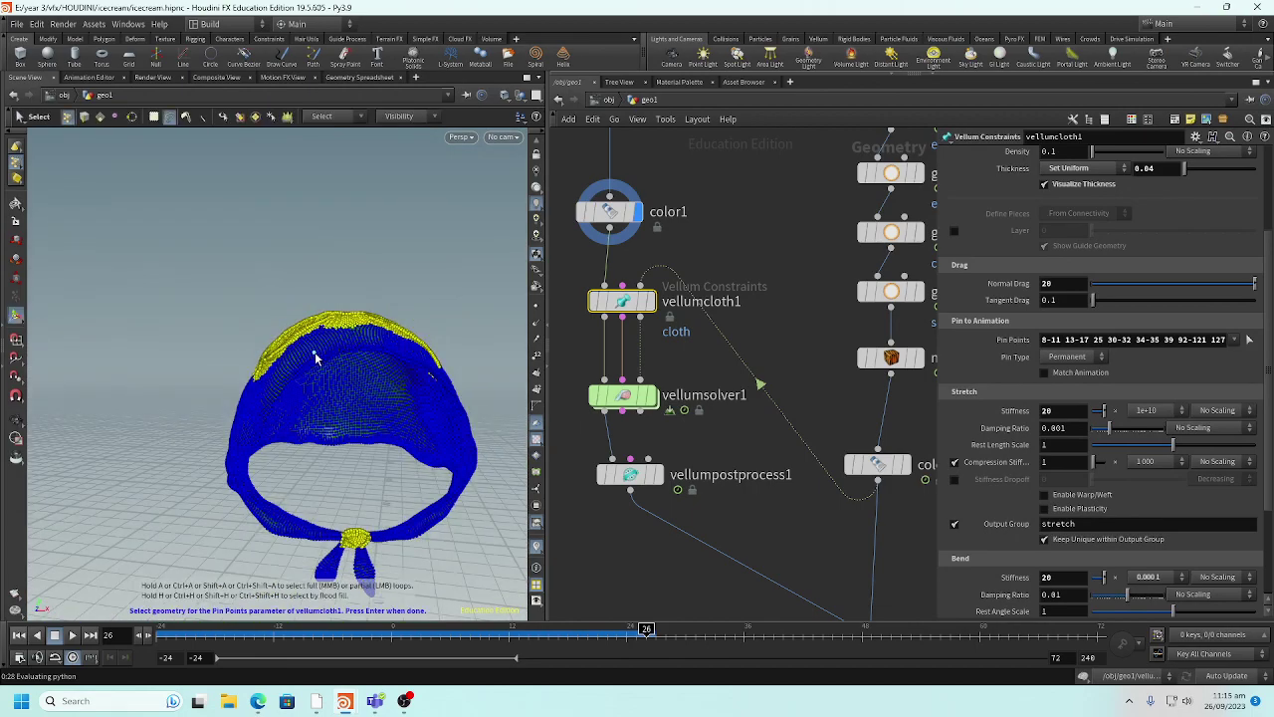
pyautogui.press('Return')
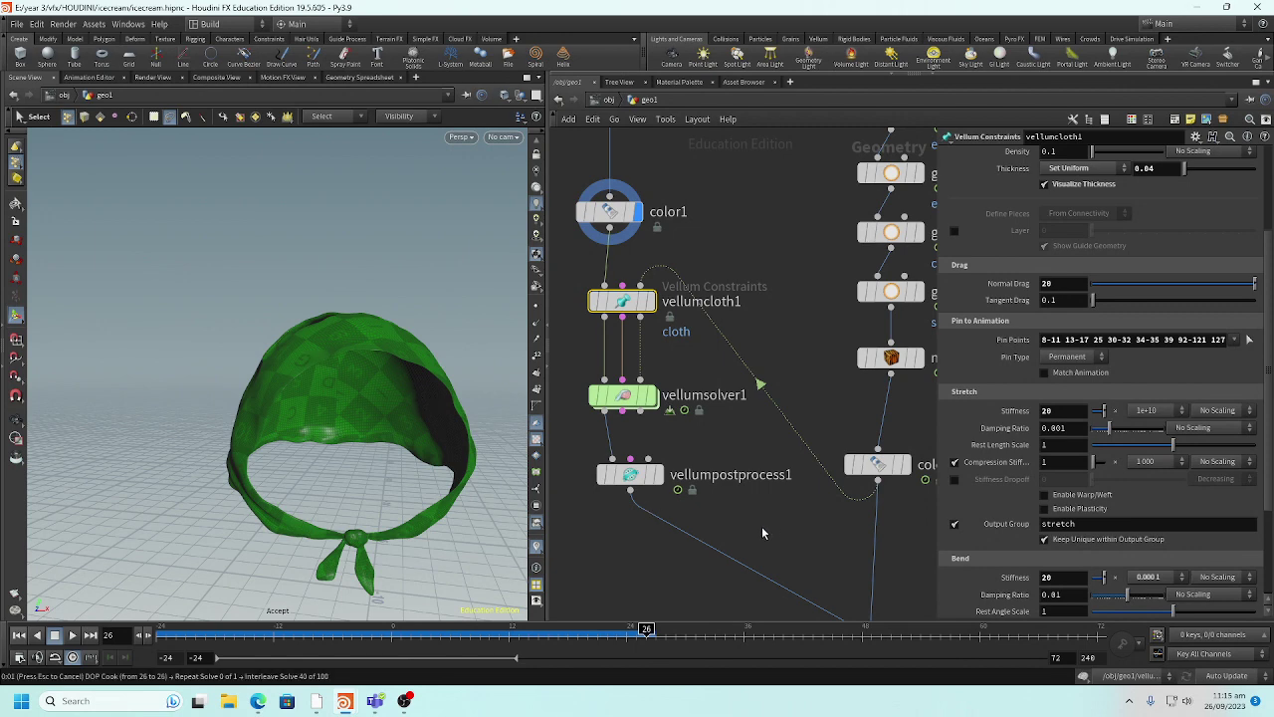
pyautogui.press('Return')
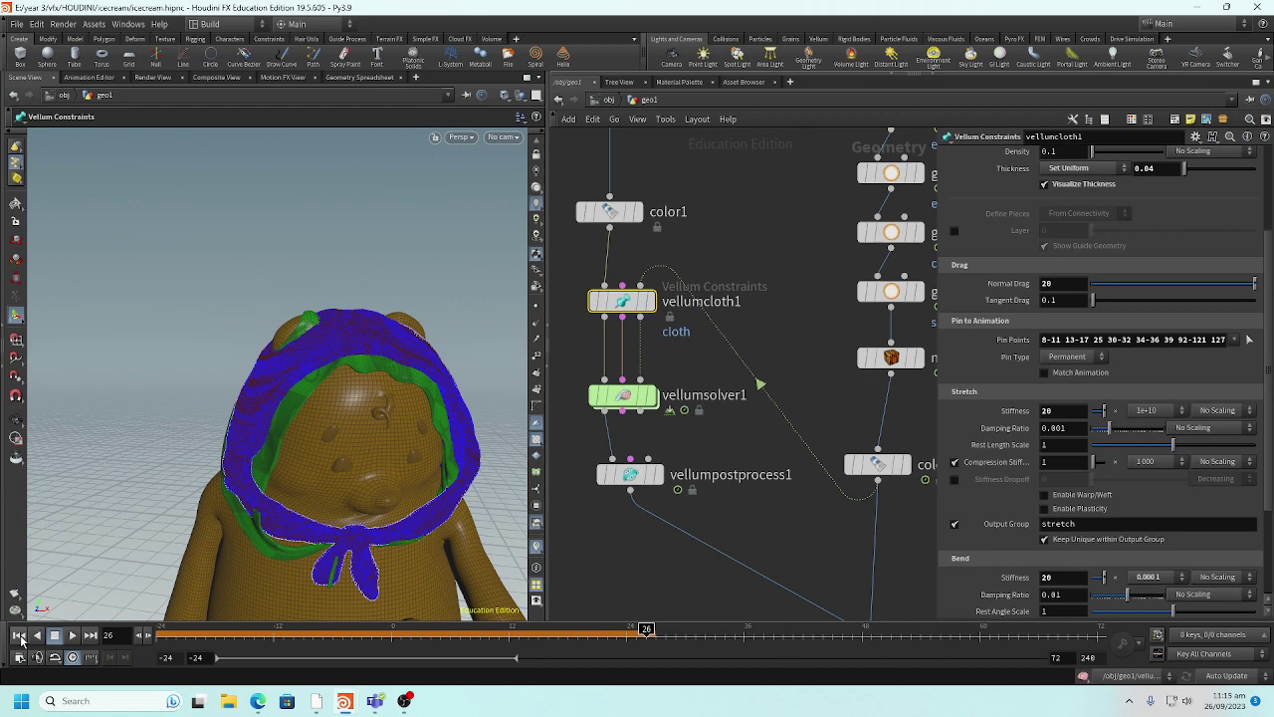
# - Return the animation to its first frame, -24, and select merge1
pyautogui.click(21, 638)
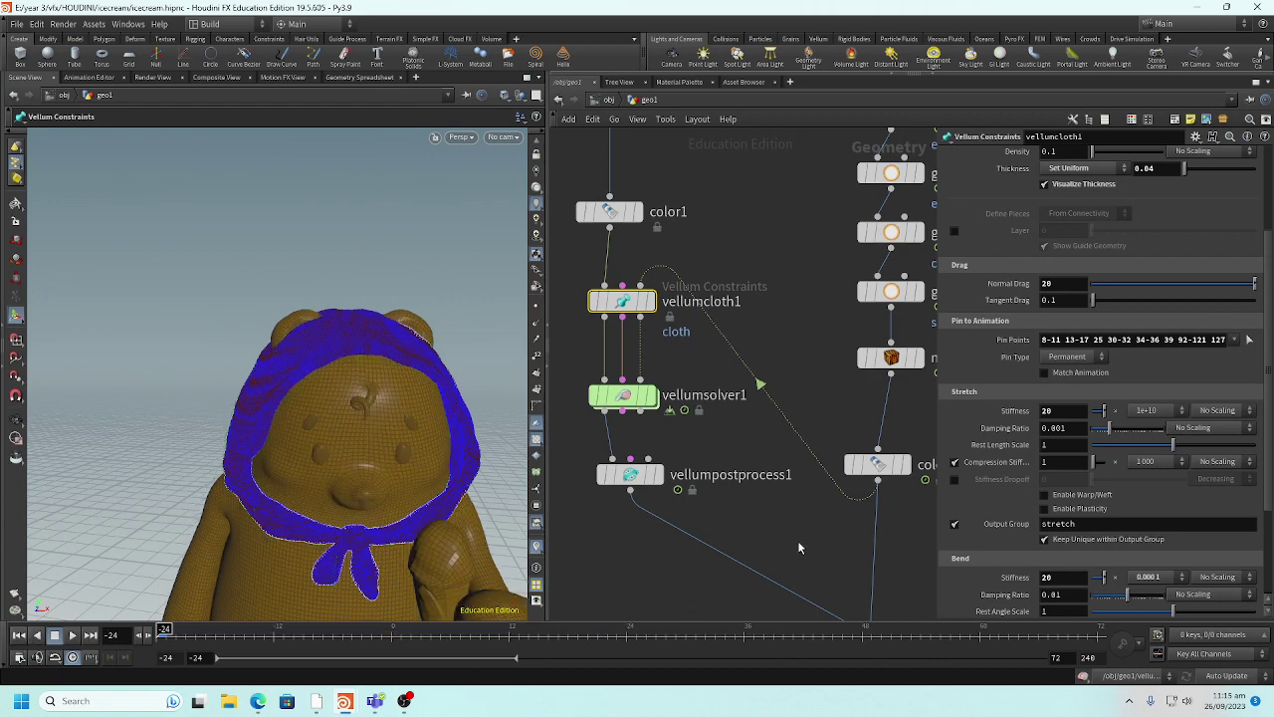
pyautogui.moveTo(798, 546); pyautogui.dragTo(798, 385, button='middle')
pyautogui.click(880, 519)
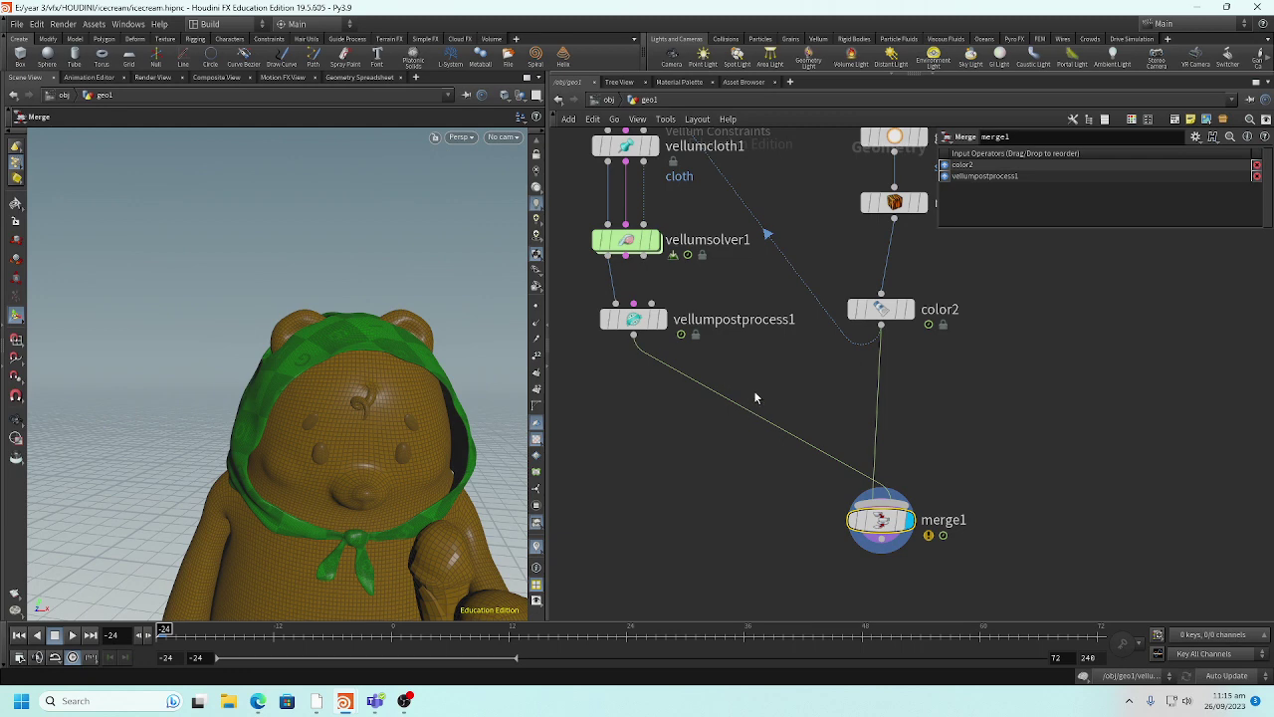
# - Insert a File Cache node between vellumpostprocess1 and merge1, placed below the post-process node
pyautogui.press('Tab')
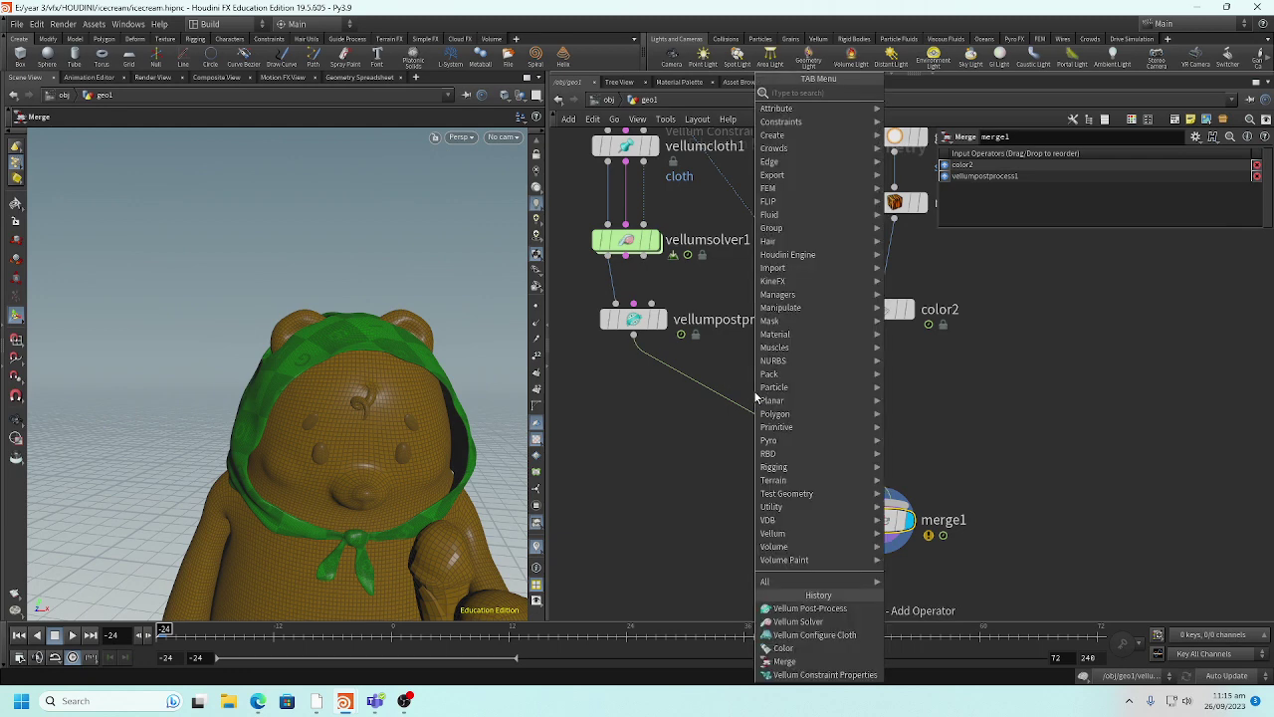
pyautogui.write('cas')
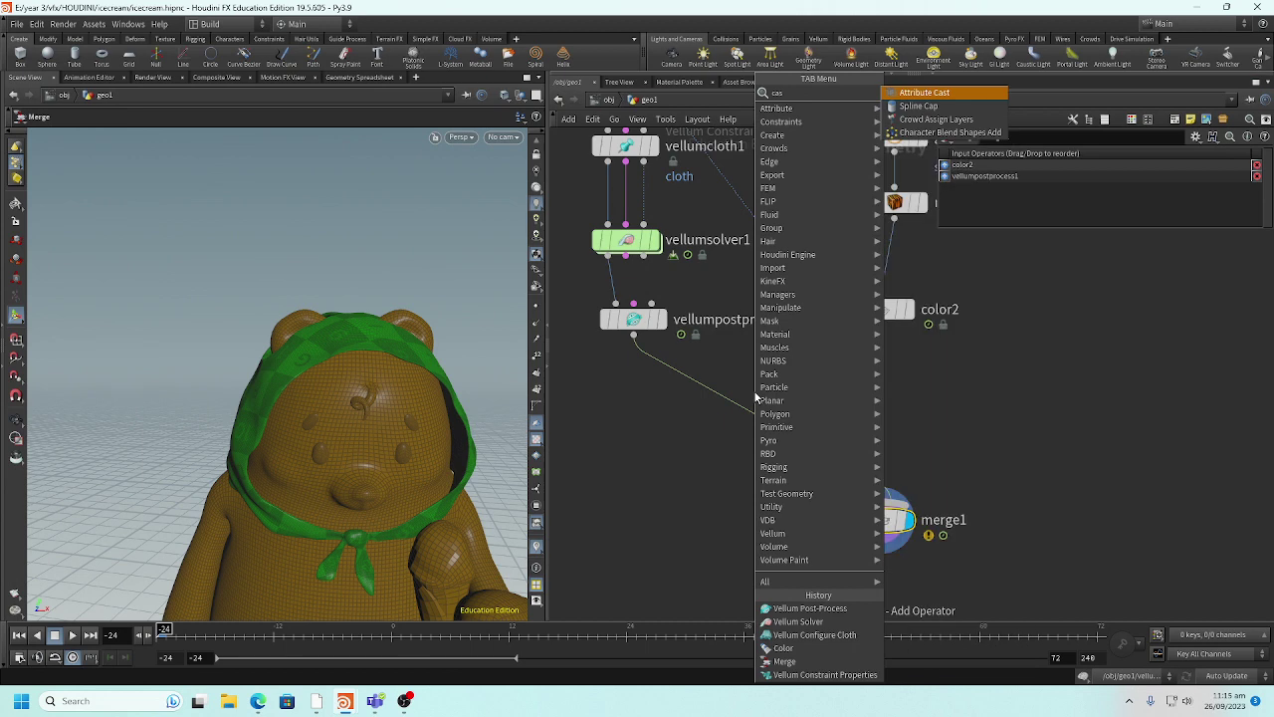
pyautogui.press('BackSpace')
pyautogui.write('ch')
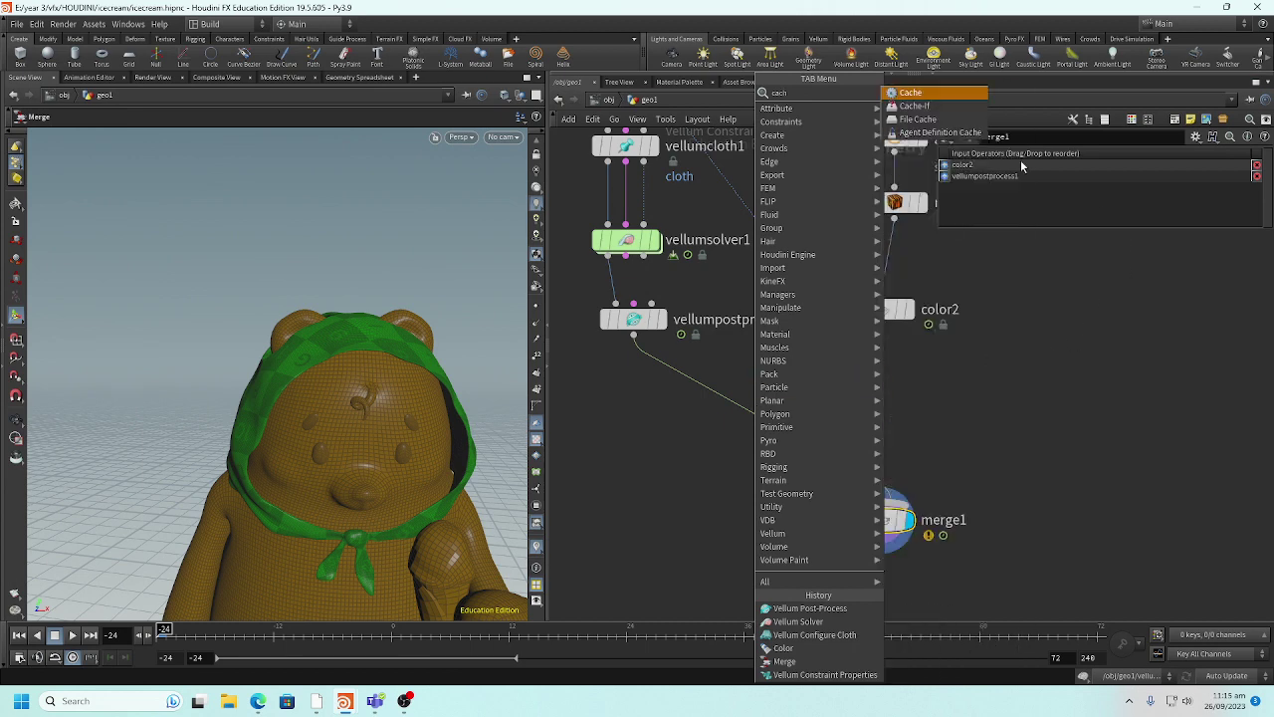
pyautogui.press('Down')
pyautogui.press('Down')
pyautogui.press('Return')
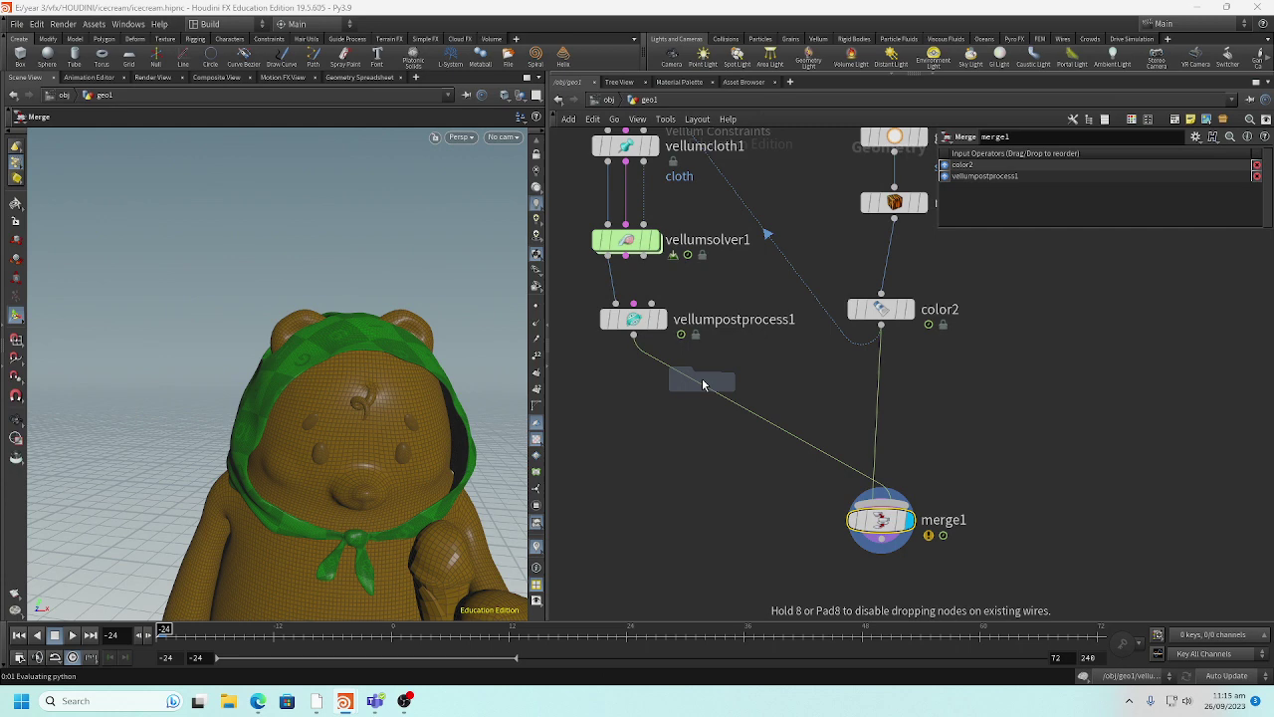
pyautogui.click(703, 391)
pyautogui.moveTo(702, 395); pyautogui.dragTo(645, 435)
pyautogui.moveTo(642, 323)
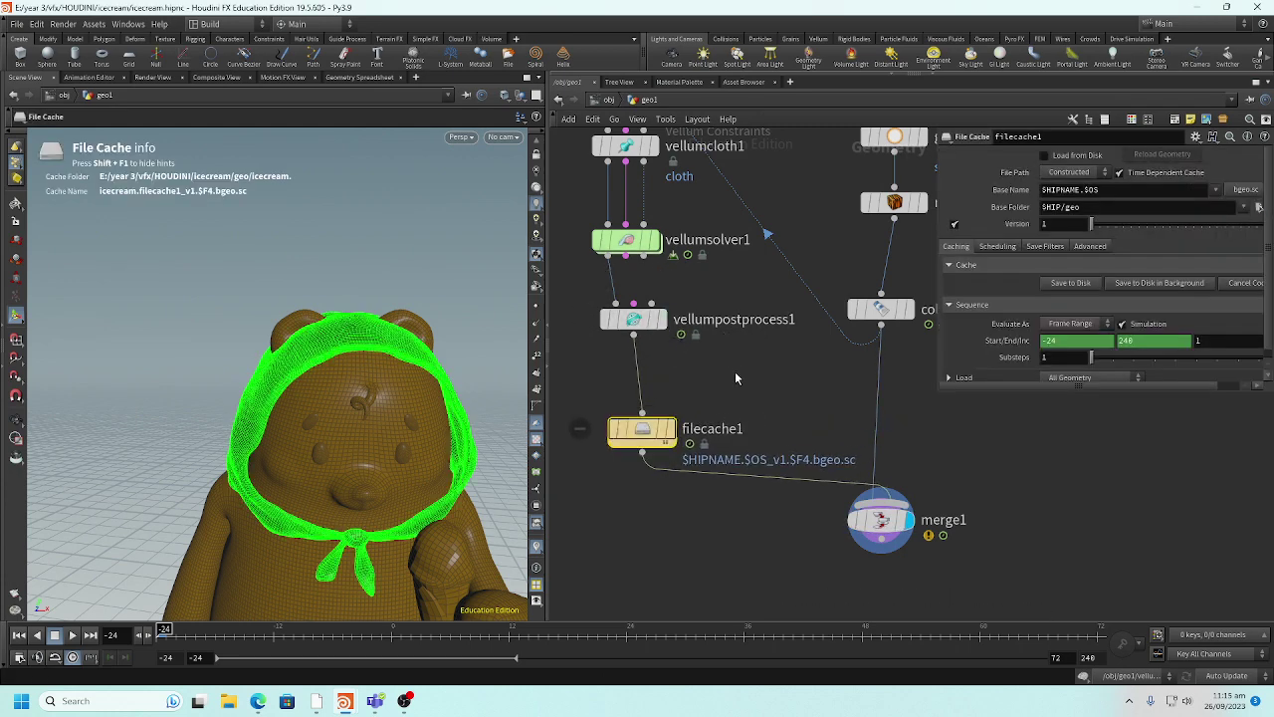
pyautogui.press('Tab')
pyautogui.write('vellum c')
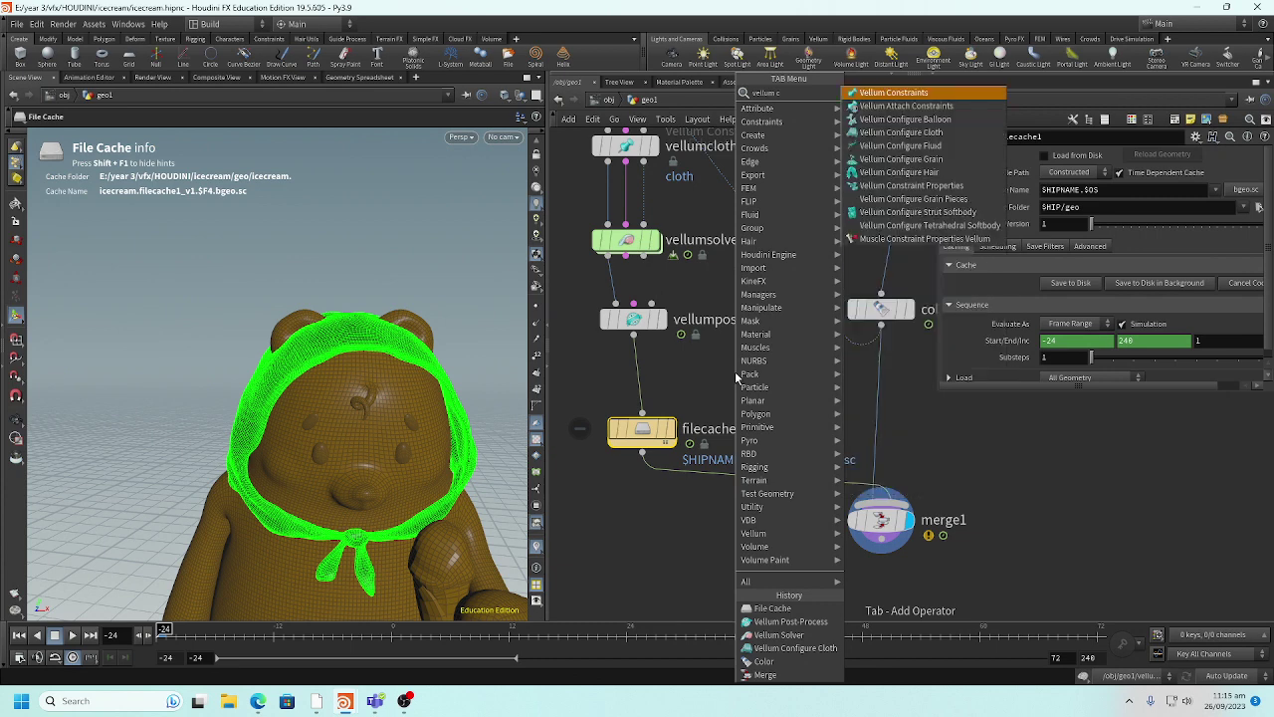
pyautogui.press('Escape')
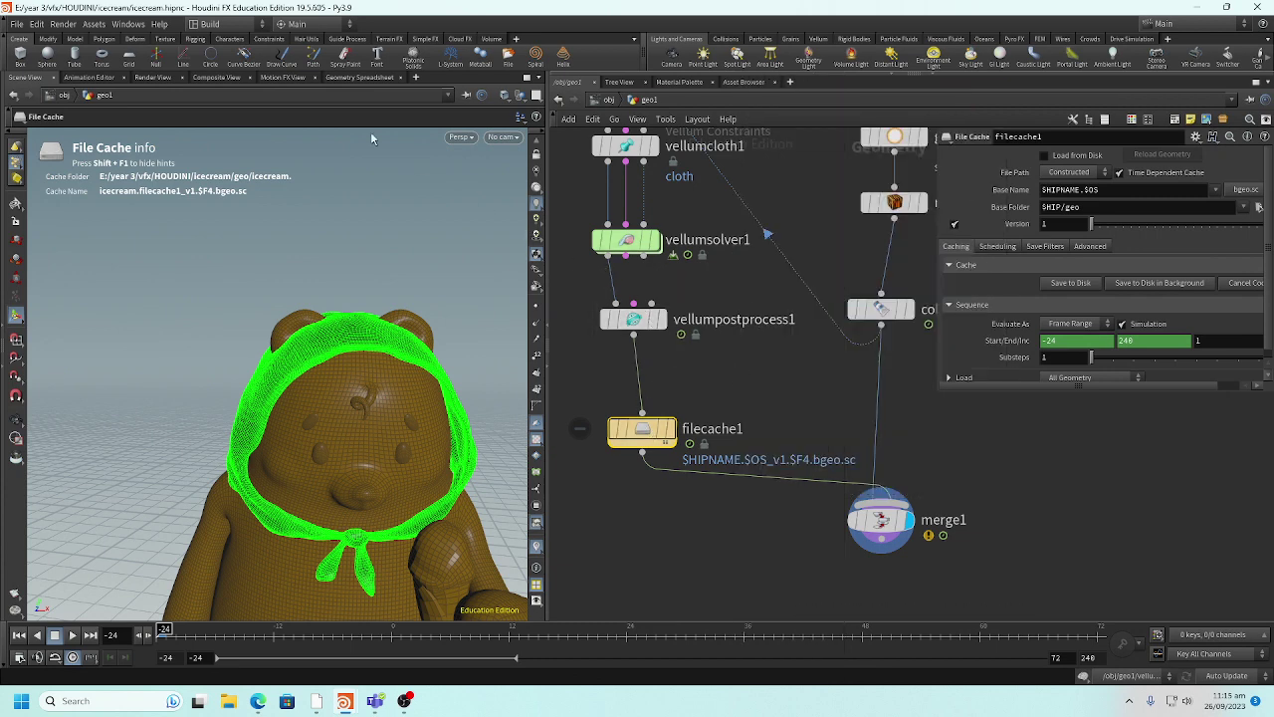
# - Try to set an existing project folder by browsing the $JOB and $HIP locations
pyautogui.click(20, 25)
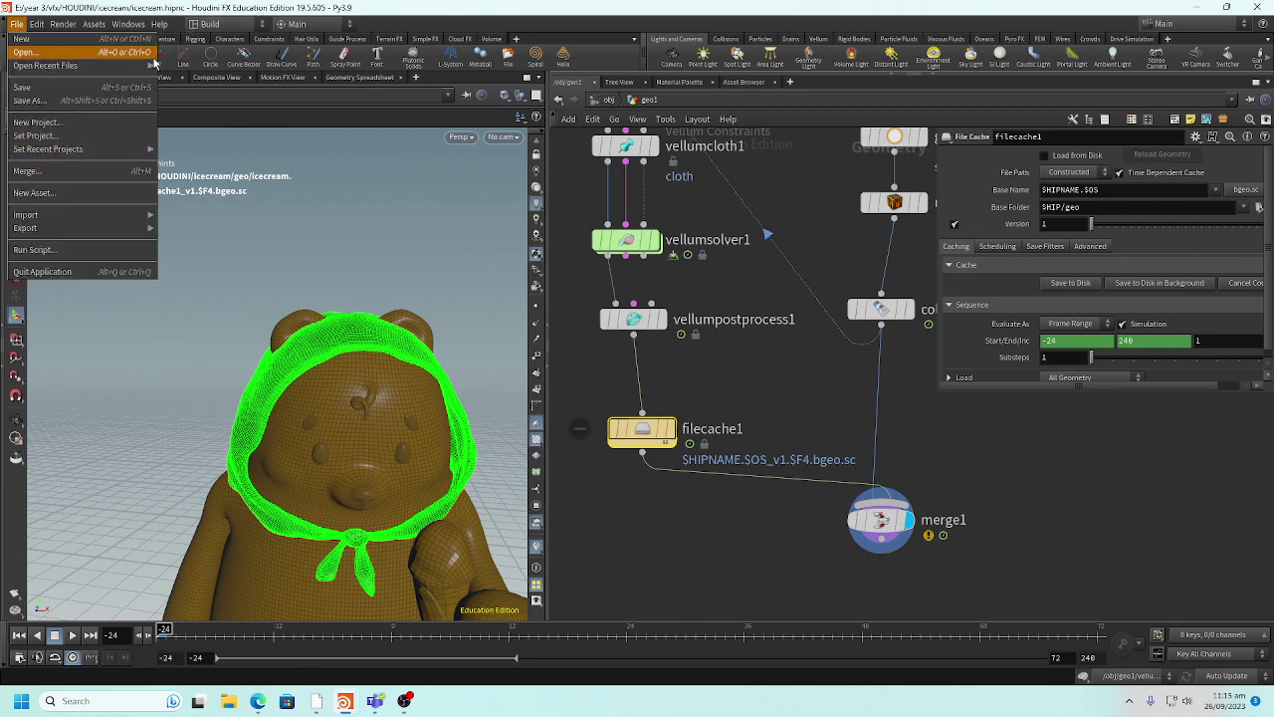
pyautogui.click(77, 135)
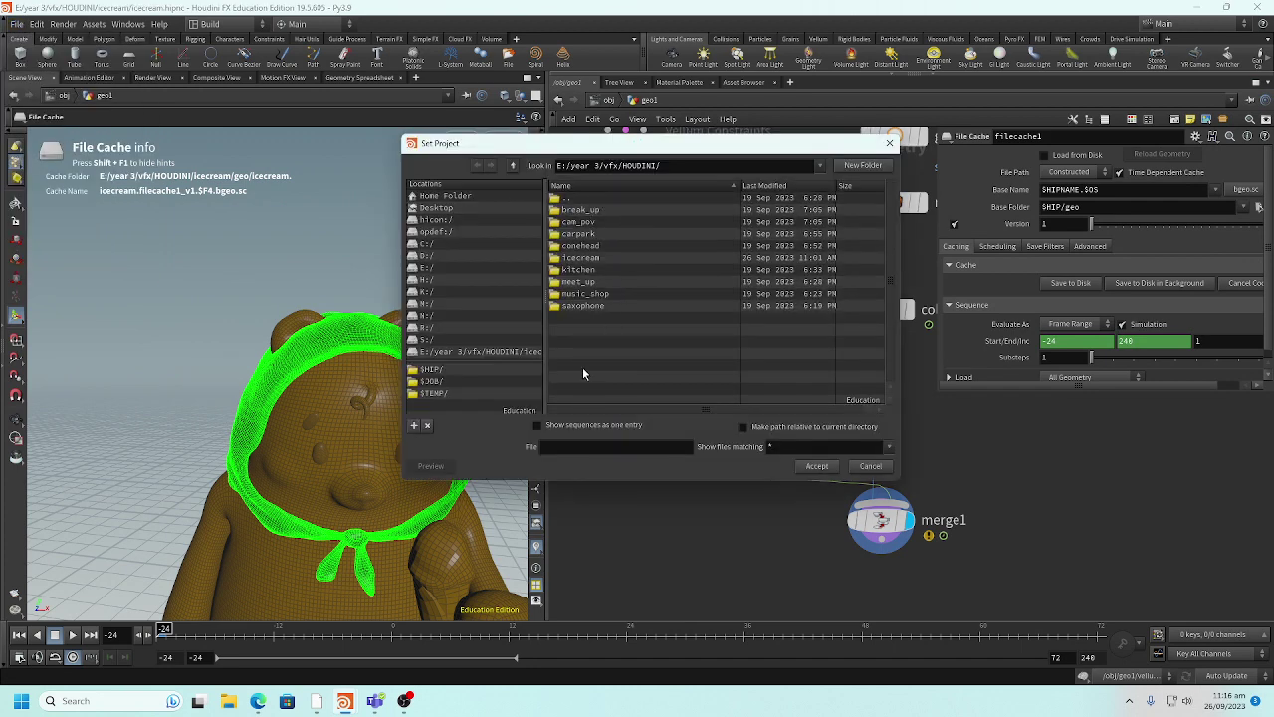
pyautogui.click(458, 383)
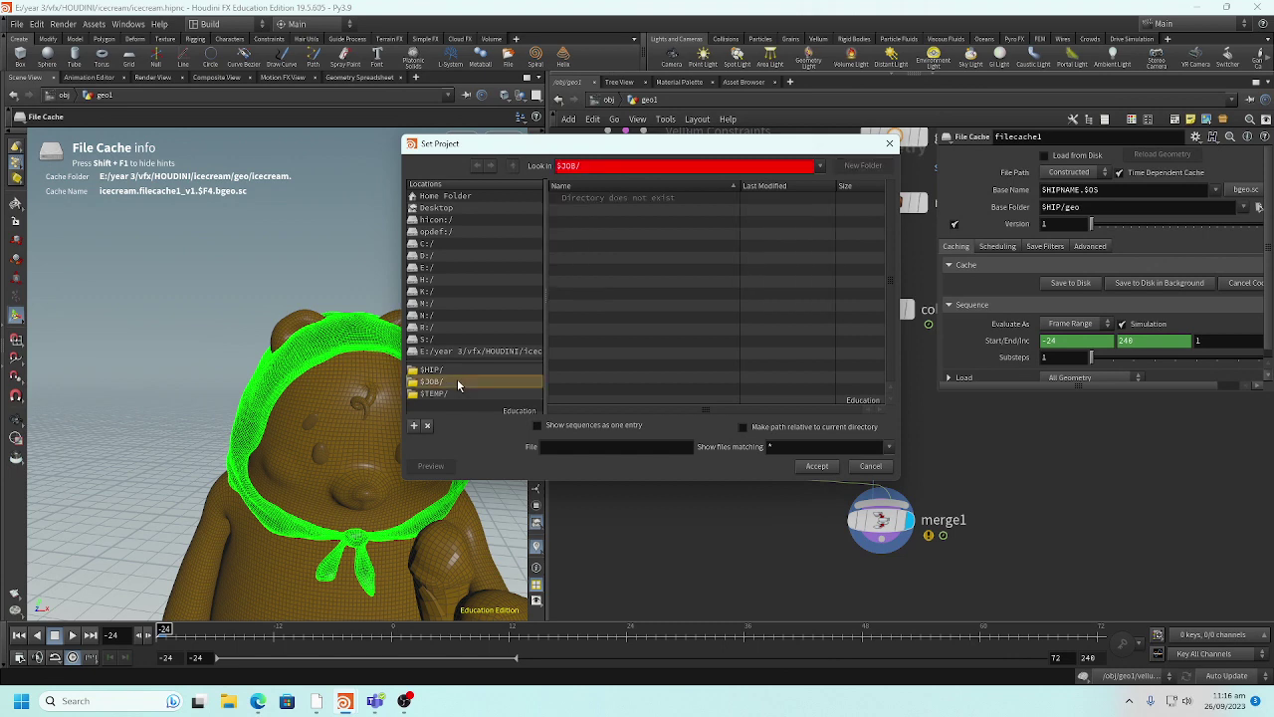
pyautogui.click(455, 370)
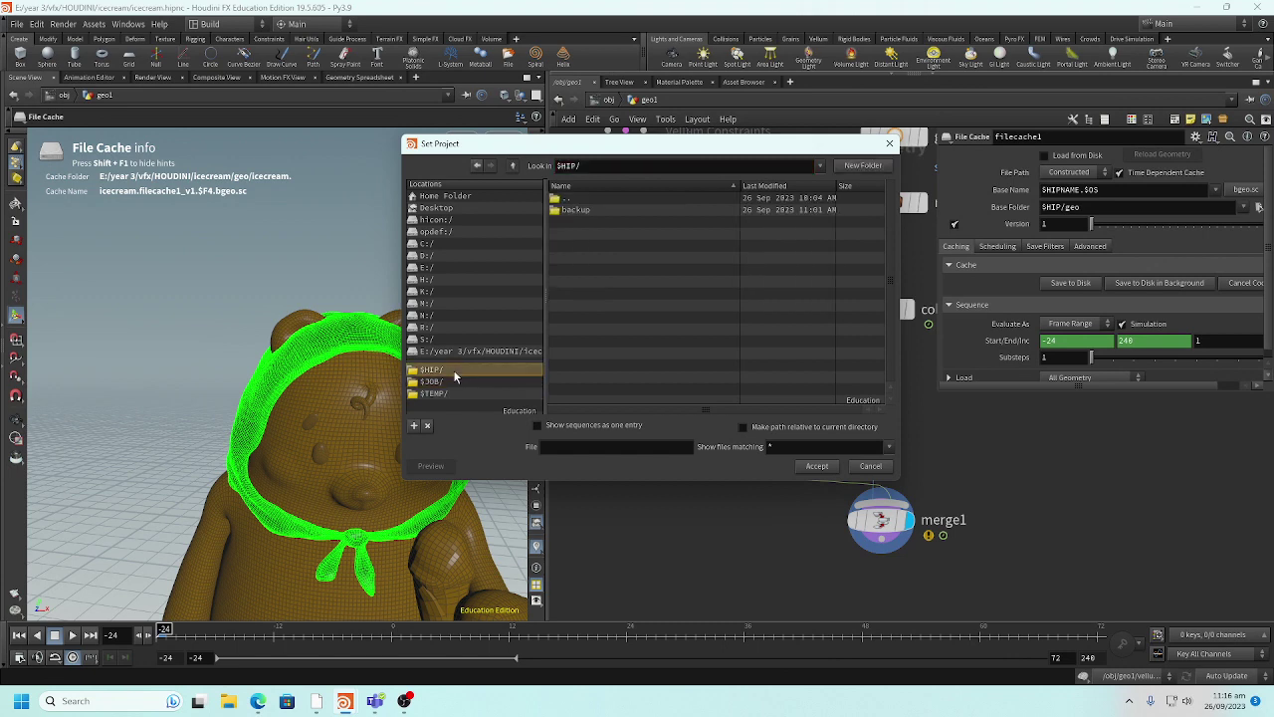
pyautogui.click(880, 469)
# - Restore the maximized main window to a smaller size and start creating a new project
pyautogui.doubleClick(11, 14)
pyautogui.moveTo(42, 12); pyautogui.dragTo(38, 15)
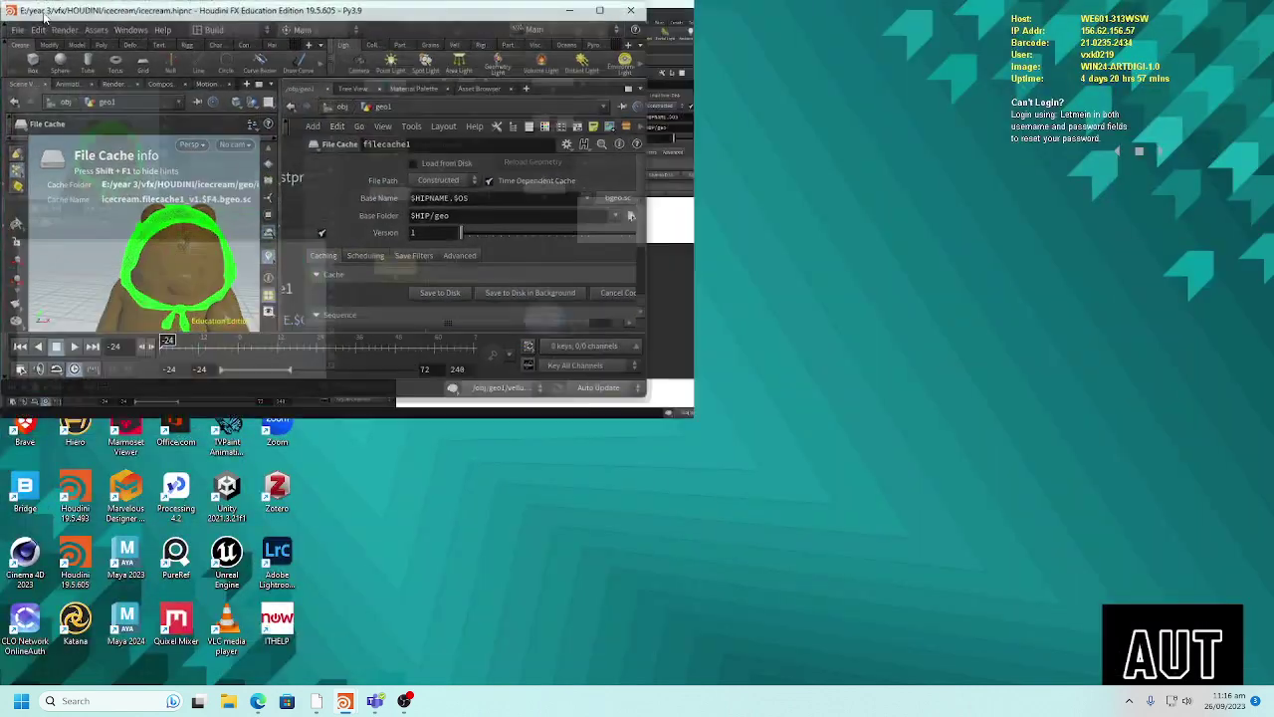
pyautogui.click(33, 30)
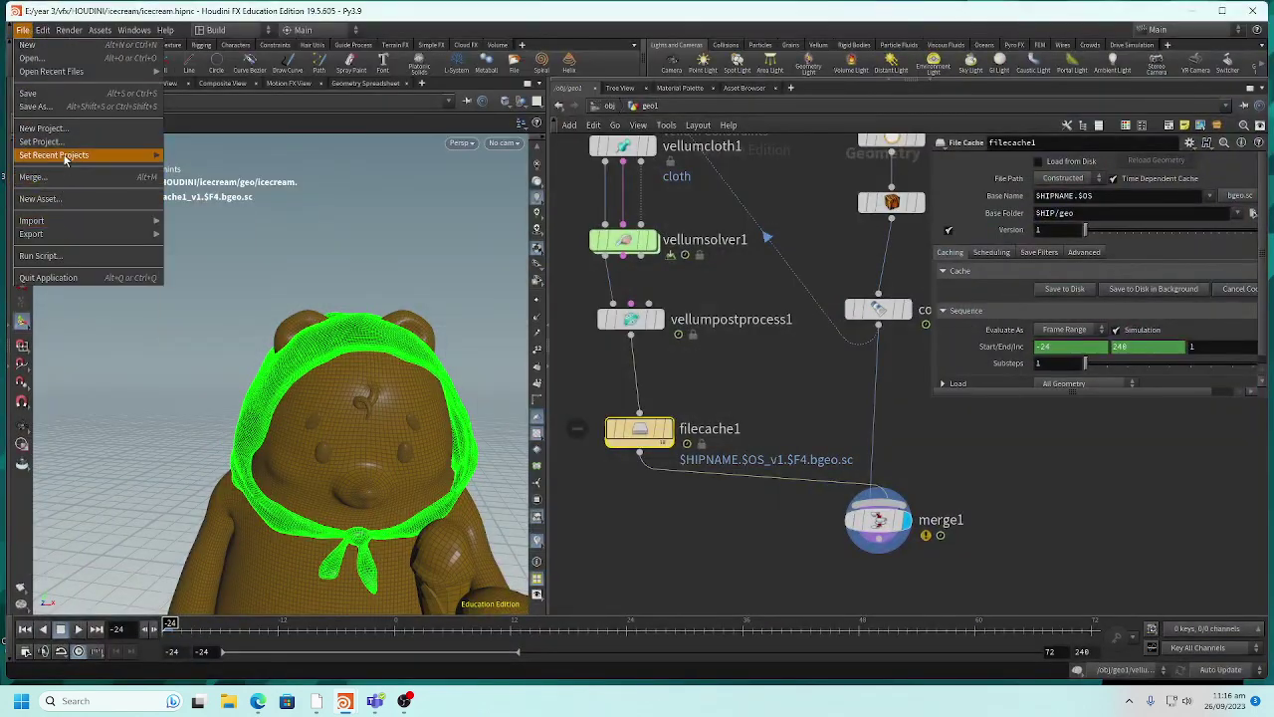
pyautogui.click(69, 128)
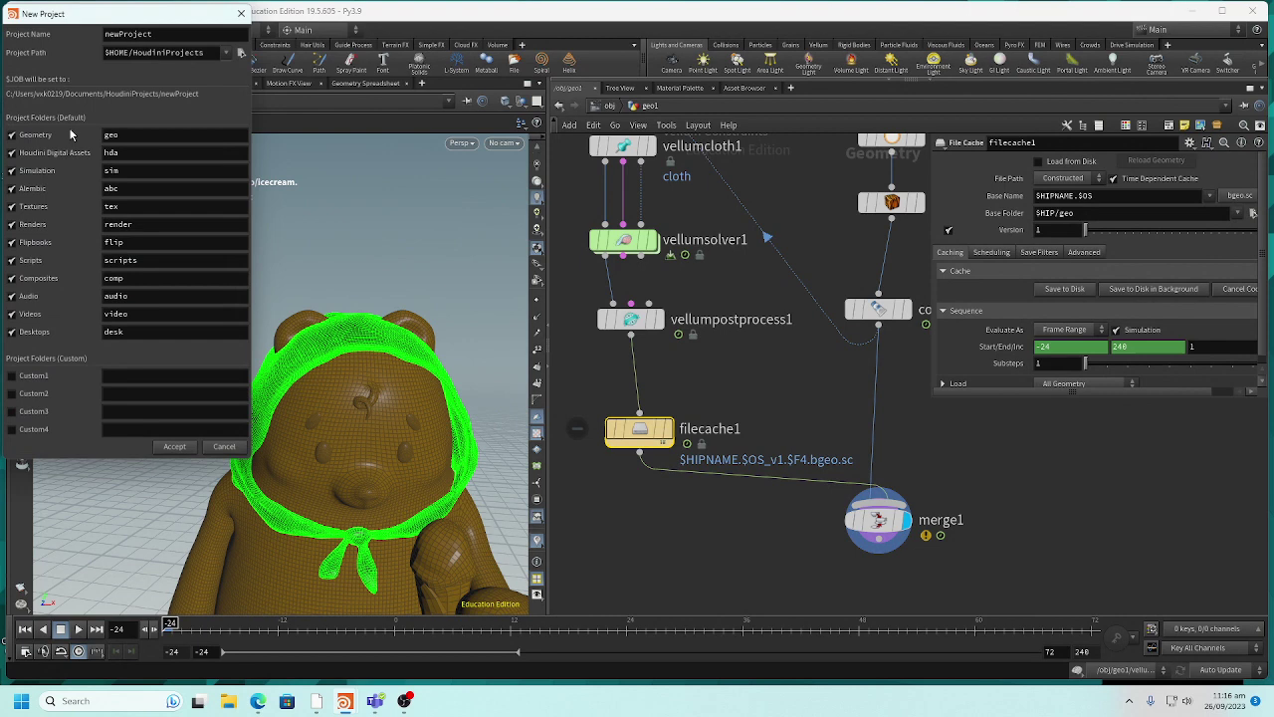
pyautogui.moveTo(85, 22); pyautogui.dragTo(142, 47)
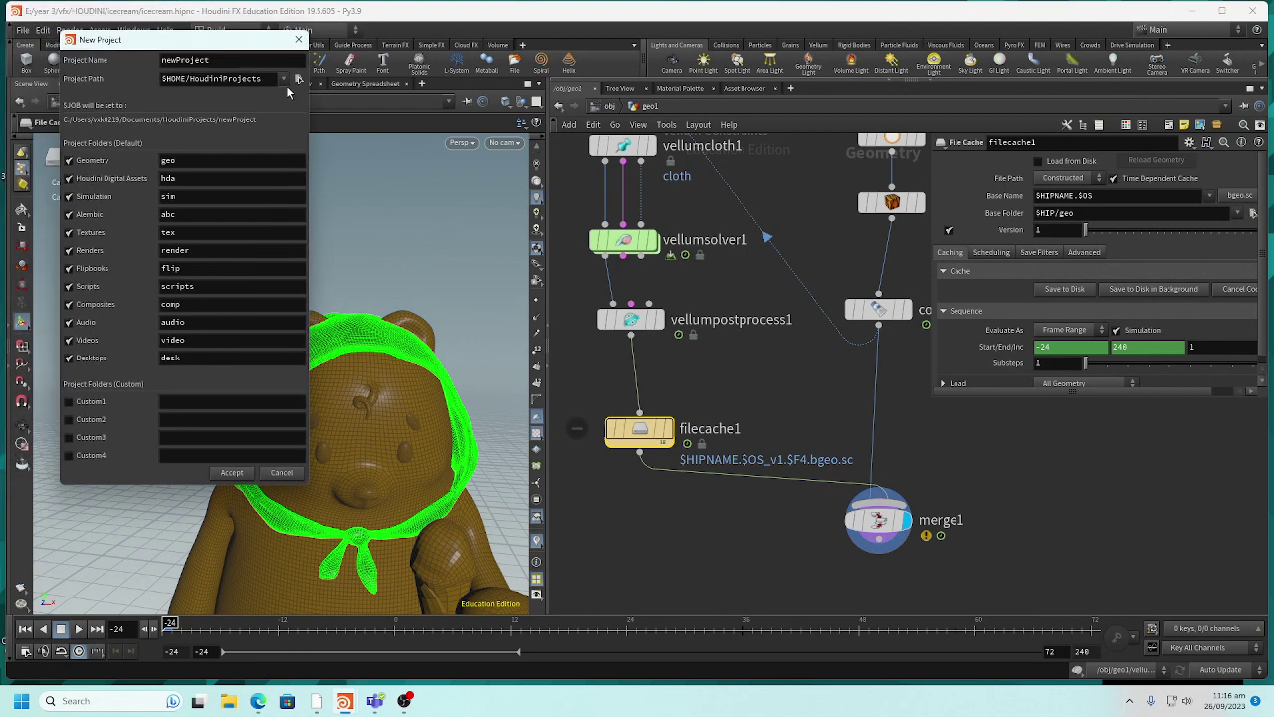
# - Set the new project's path to E:/year 3/vfx/HOUDINI/HoudiniProjects
pyautogui.click(298, 77)
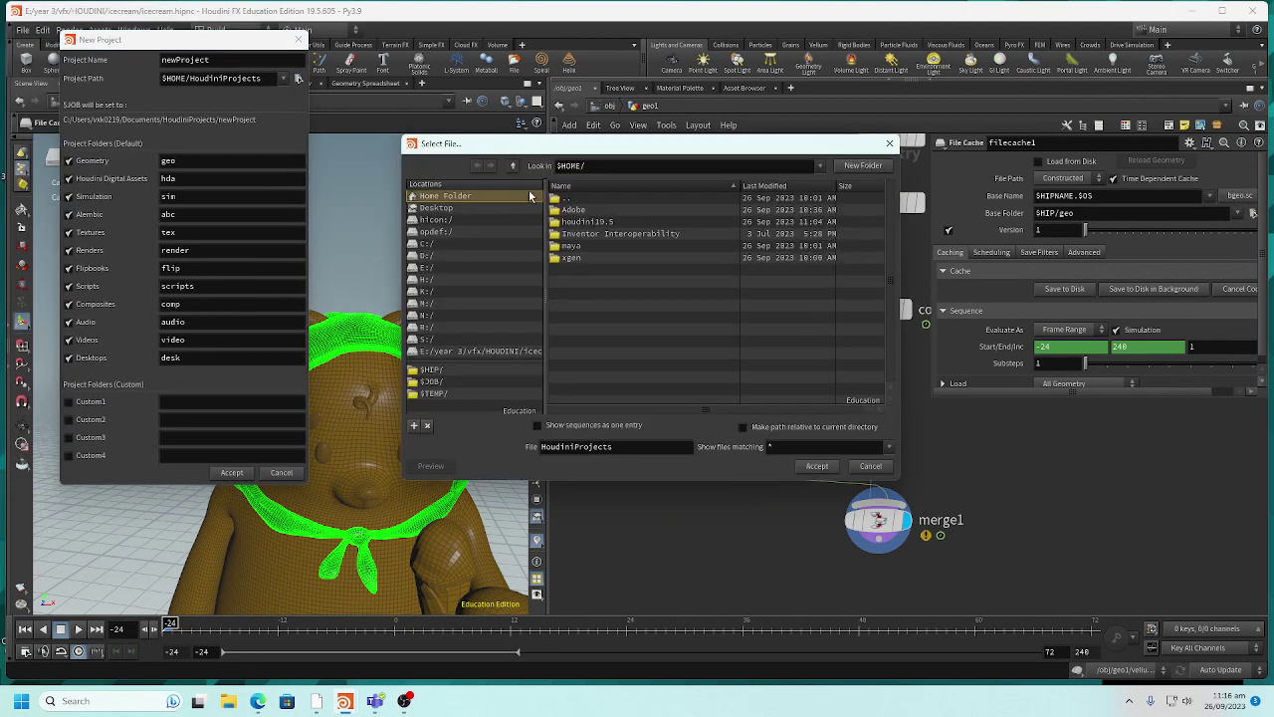
pyautogui.click(483, 350)
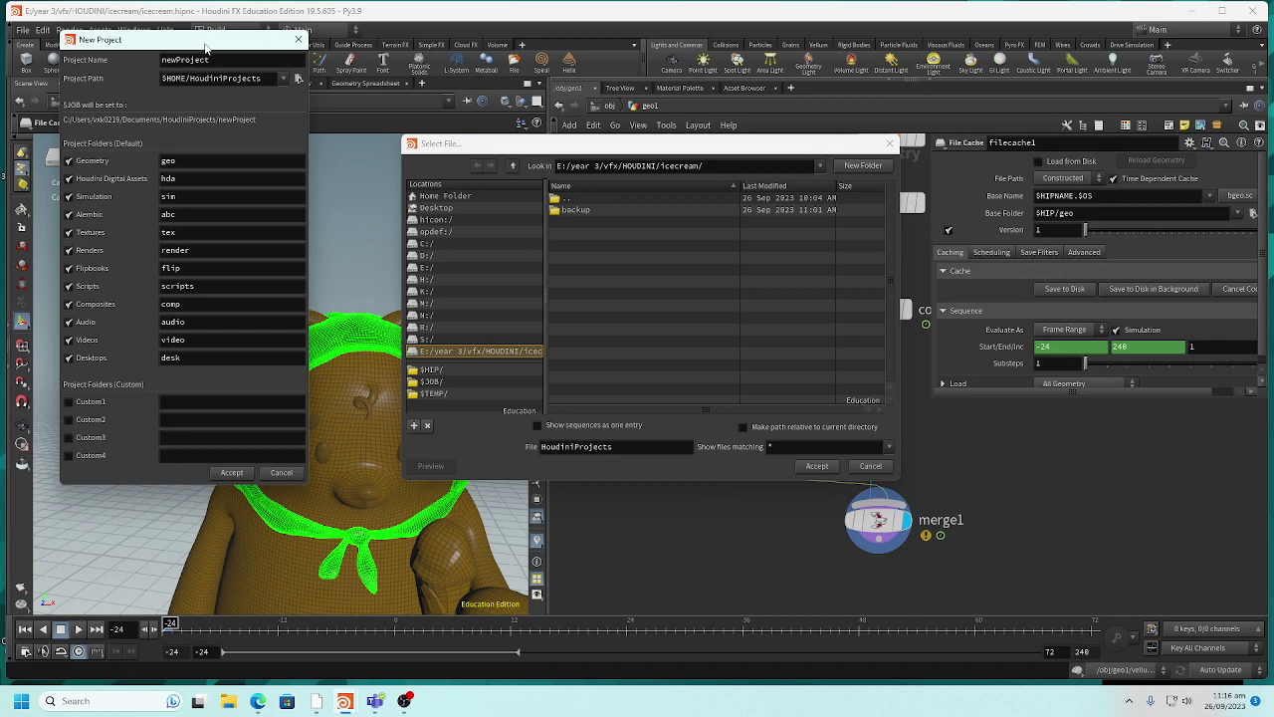
pyautogui.moveTo(205, 47); pyautogui.dragTo(232, 47)
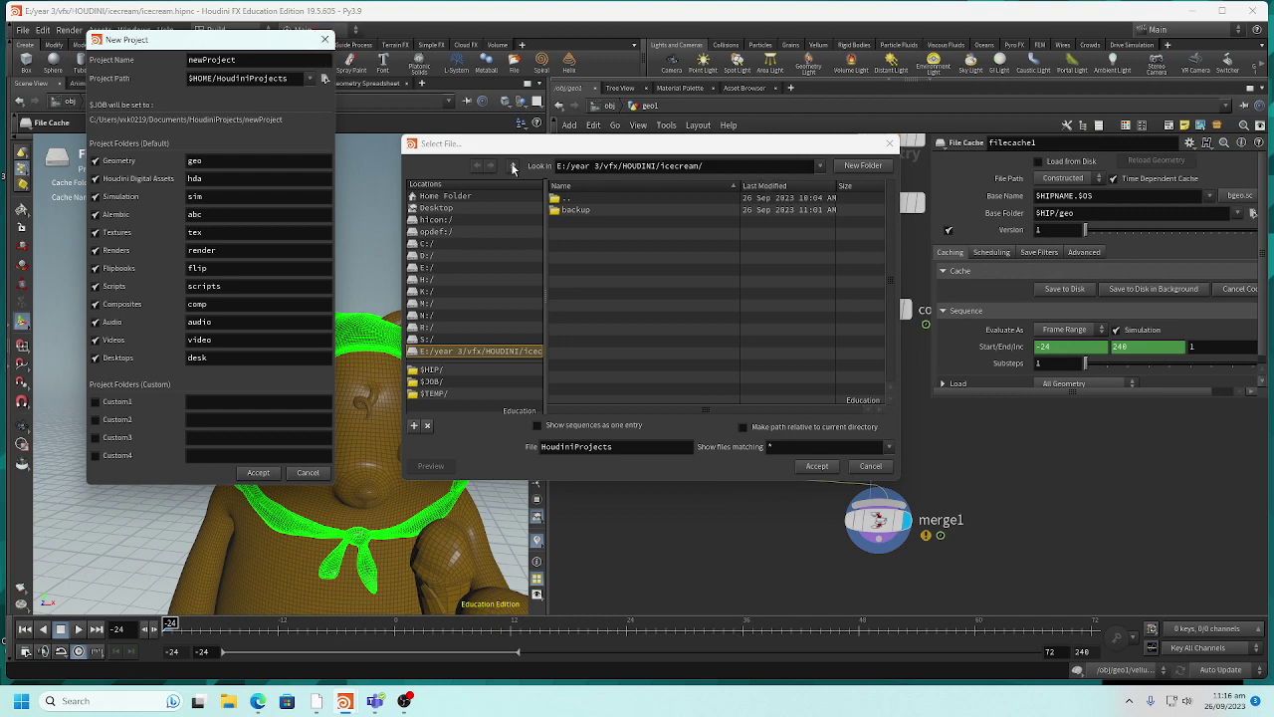
pyautogui.click(512, 168)
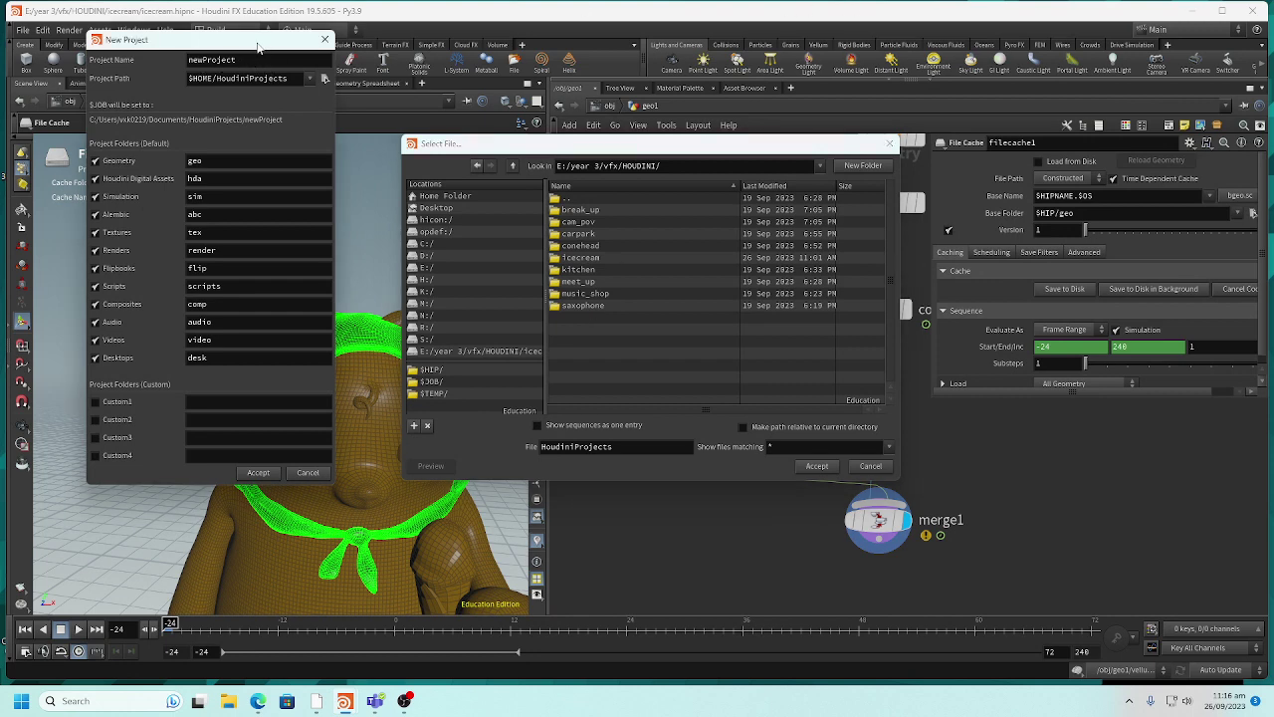
pyautogui.moveTo(258, 42); pyautogui.dragTo(348, 43)
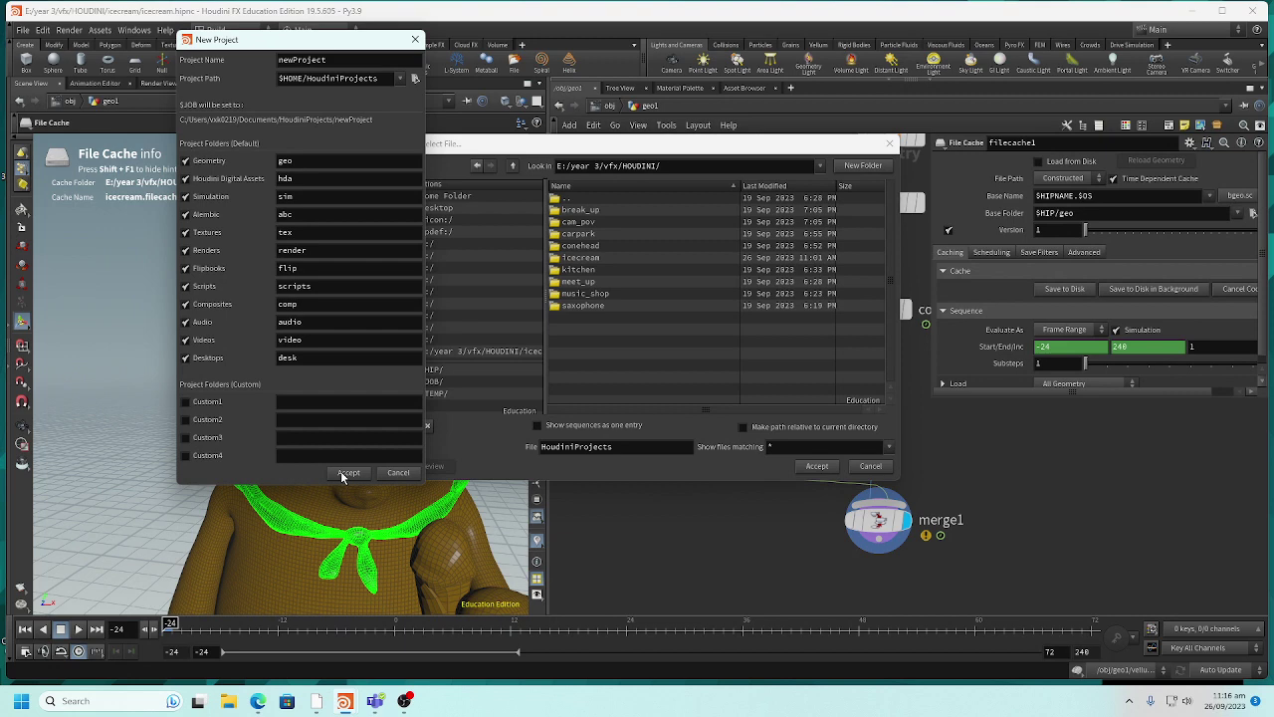
pyautogui.click(739, 446)
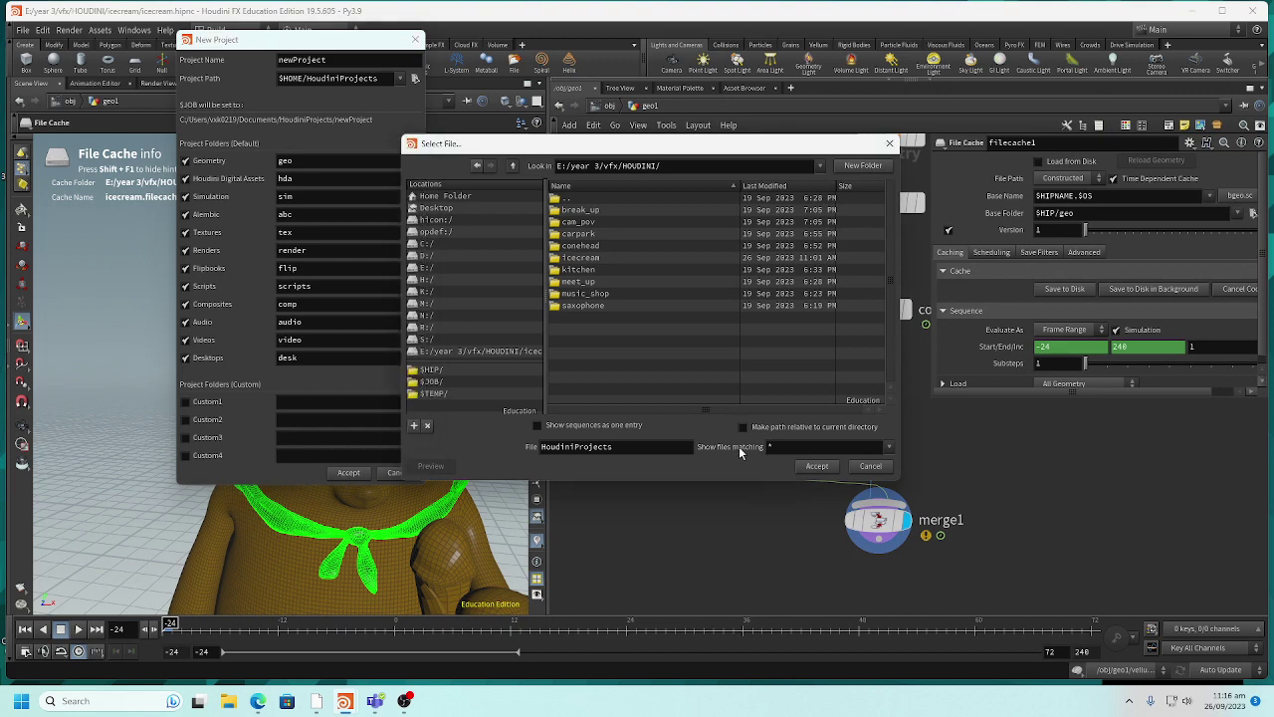
pyautogui.click(818, 467)
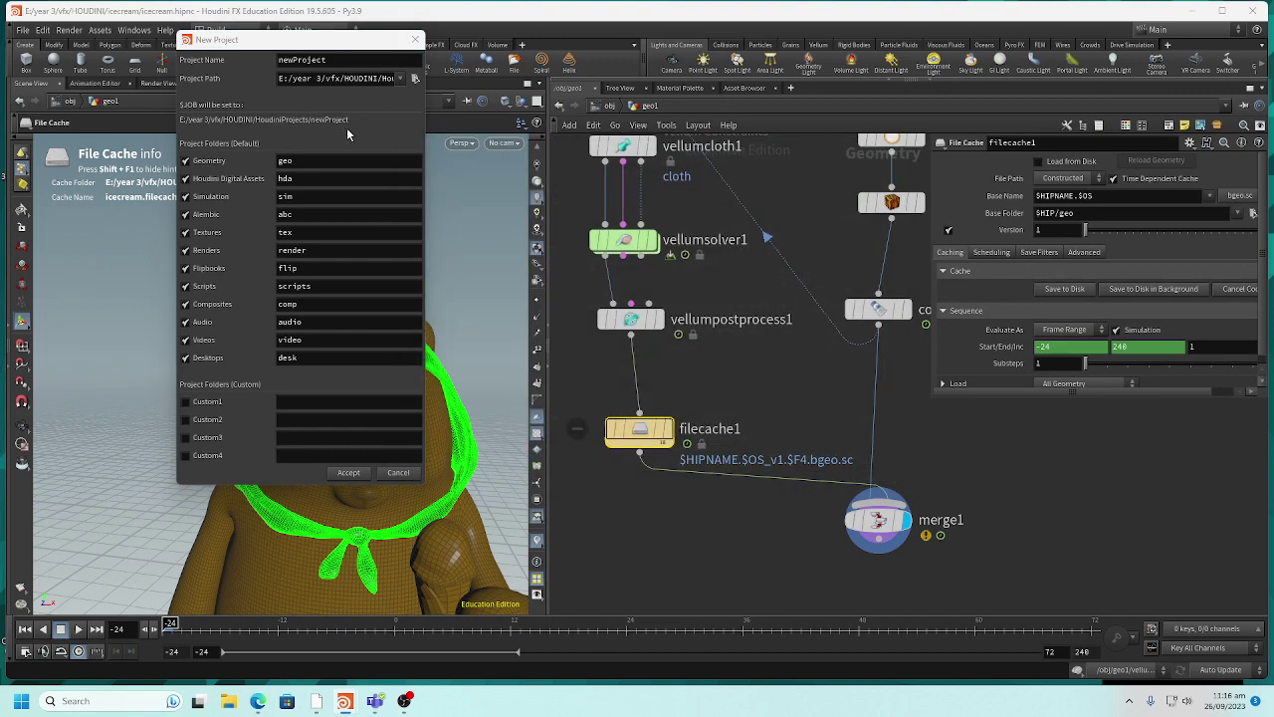
# - Name the new project icecream_shot_sim and create it with the default project folders
pyautogui.doubleClick(331, 61)
pyautogui.click(329, 62)
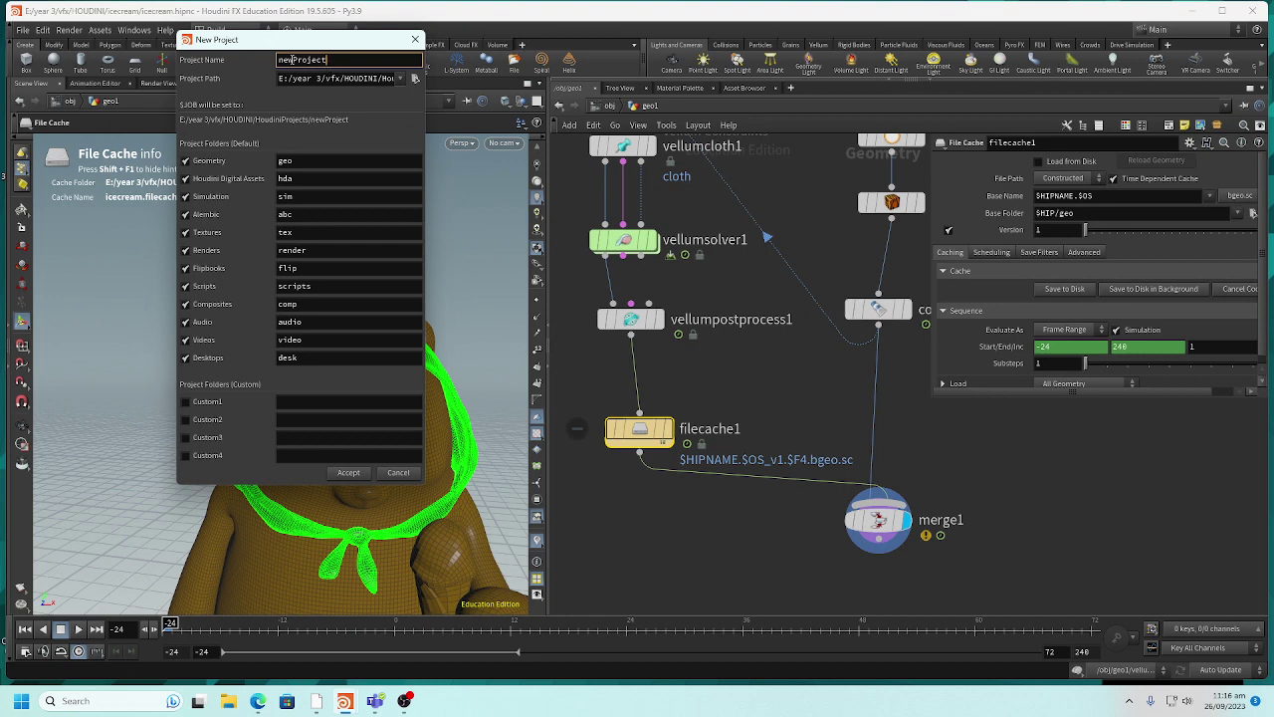
pyautogui.hotkey('ctrl', 'a')
pyautogui.write('i')
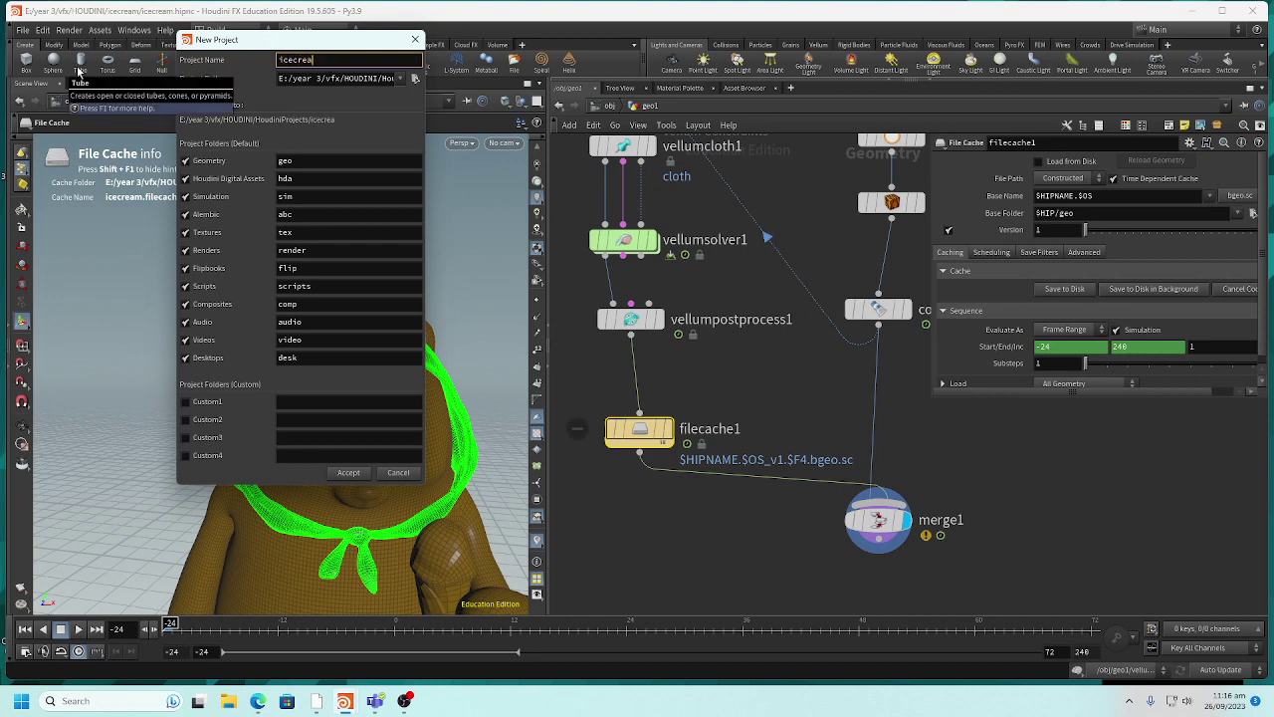
pyautogui.write('cecream_shot_sim')
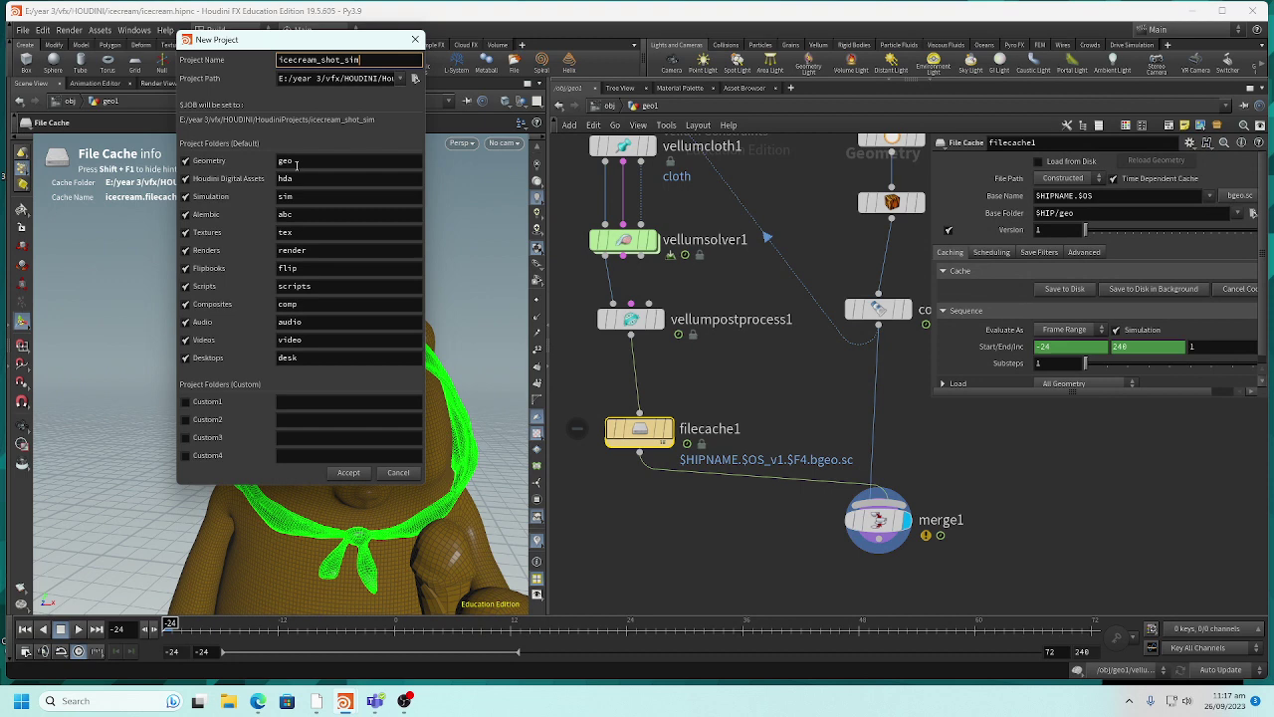
pyautogui.click(348, 474)
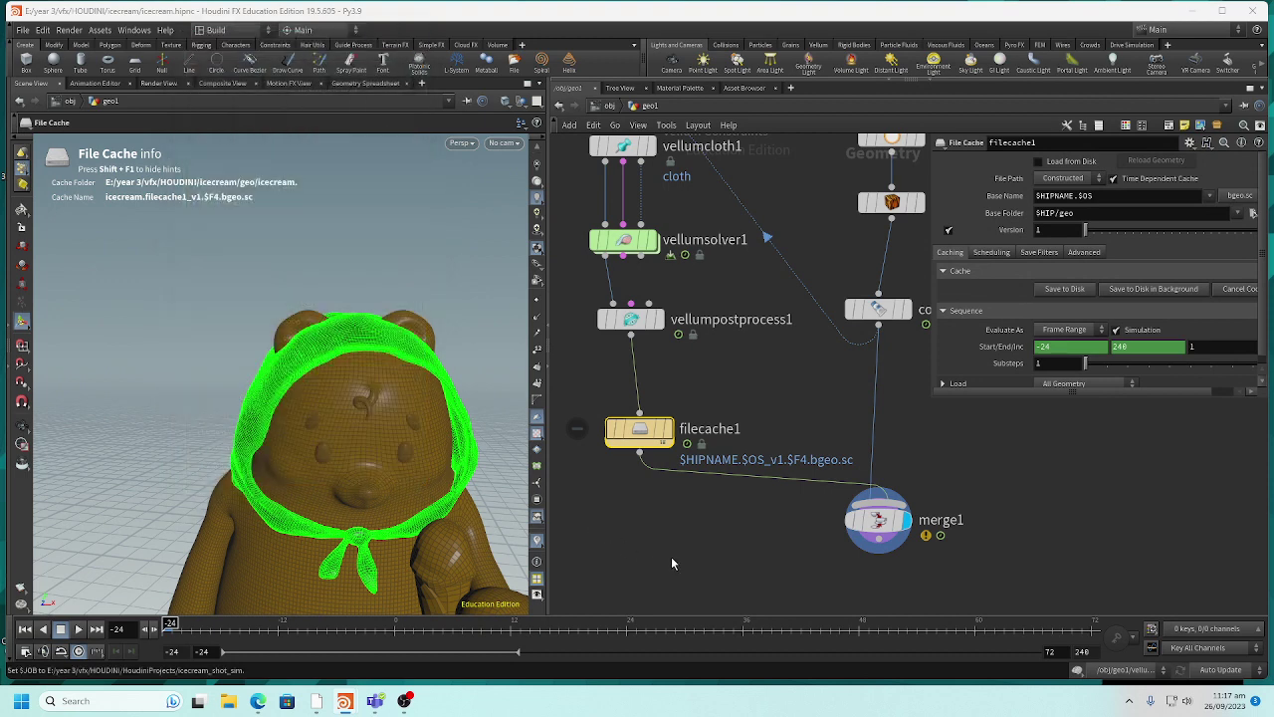
# - Save the scene as icecream_sim.hipnc in the $JOB project folder and dismiss the Python callback error
pyautogui.hotkey('ctrl', 'shift', 's')
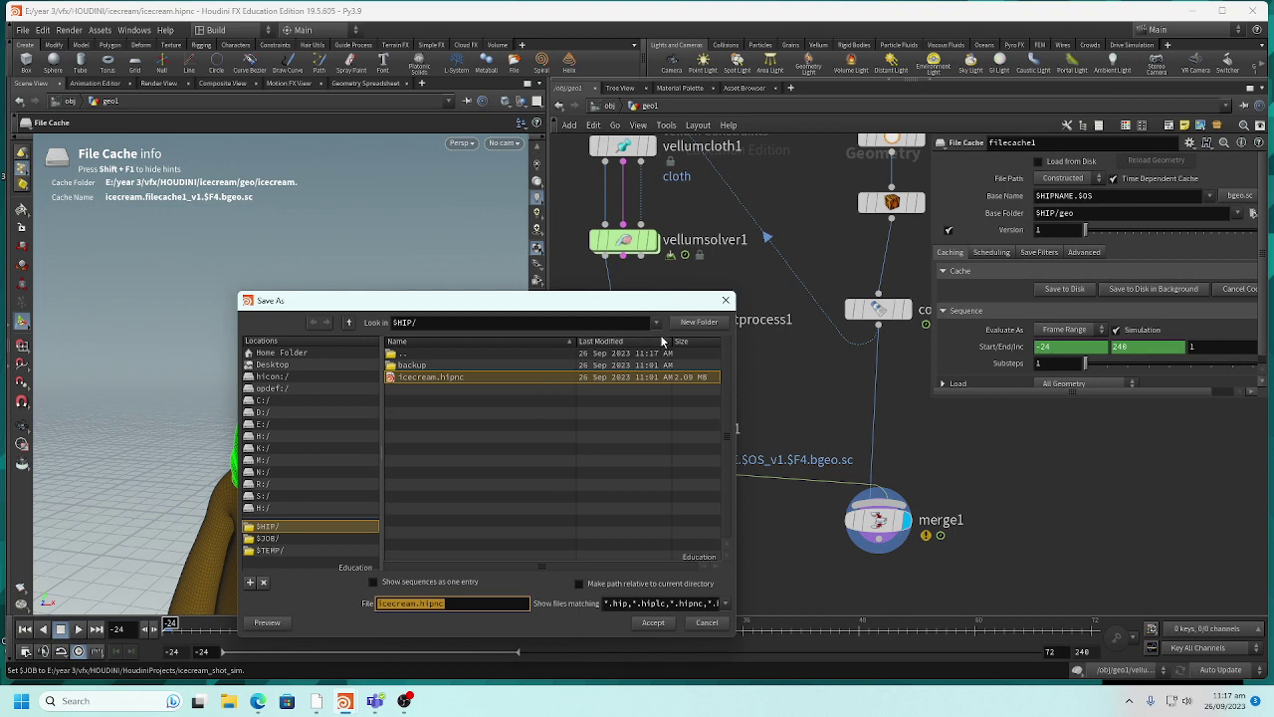
pyautogui.click(284, 540)
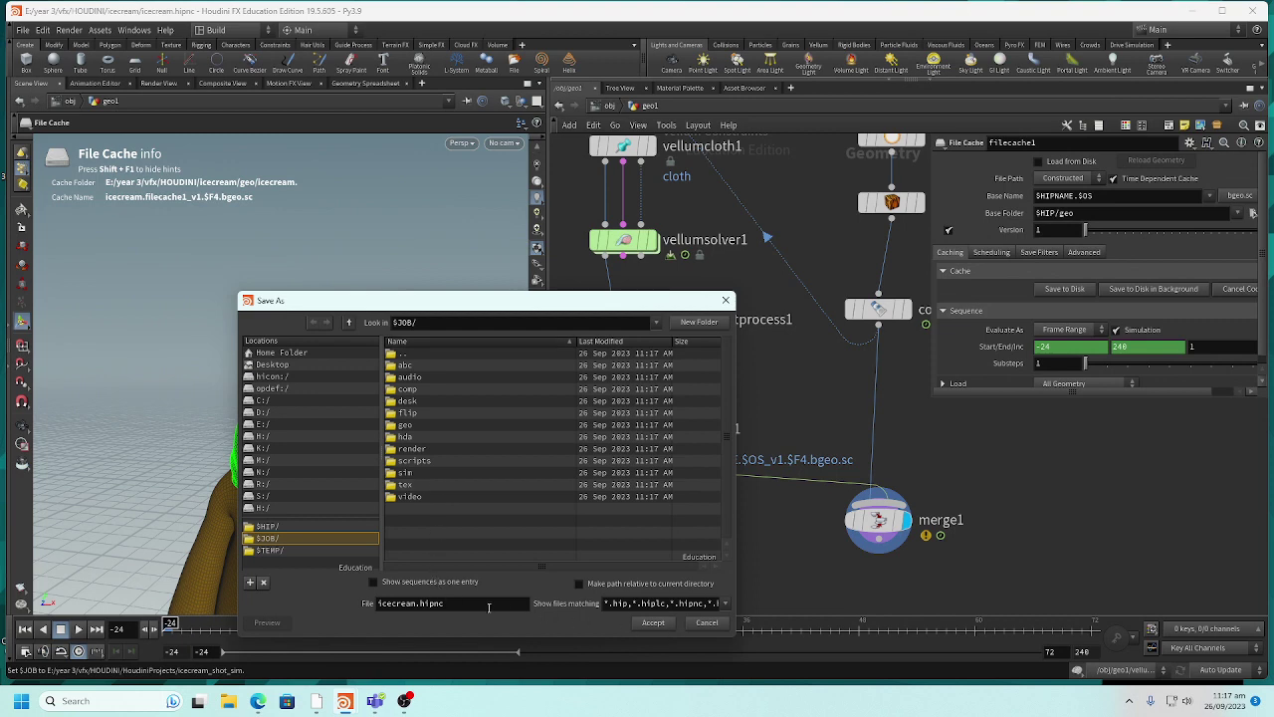
pyautogui.click(415, 603)
pyautogui.write('_sim')
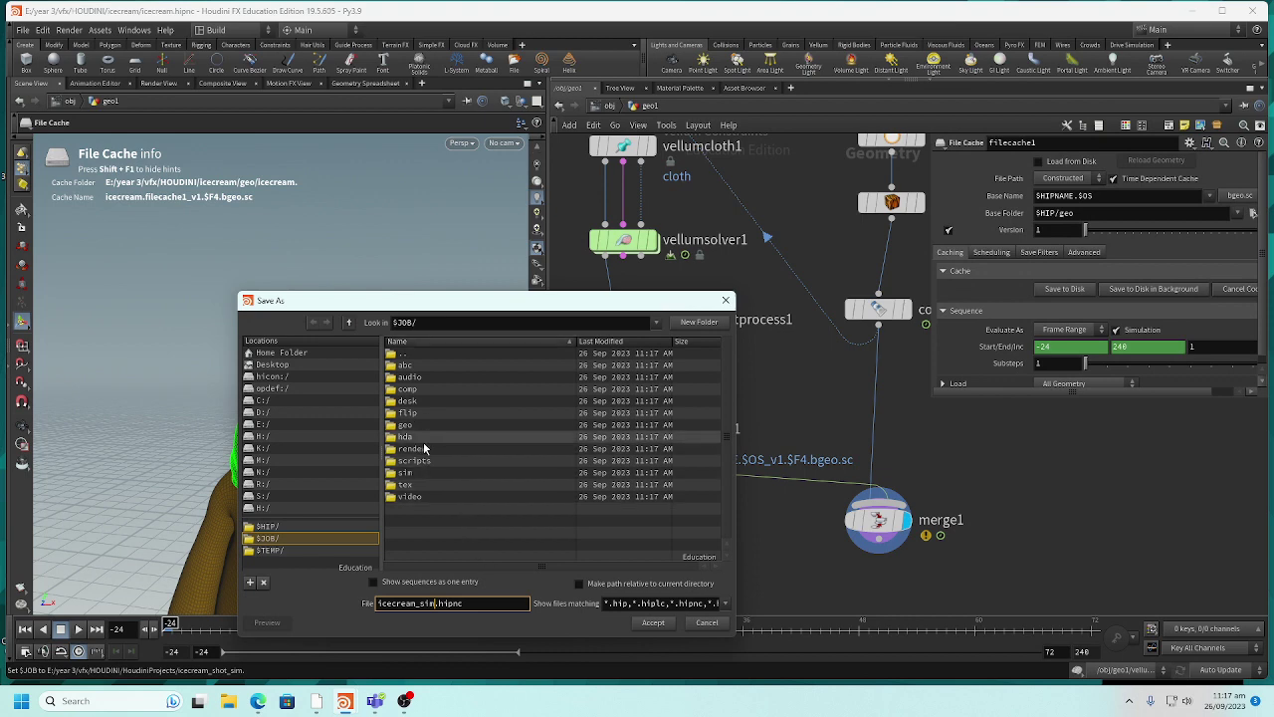
pyautogui.click(654, 622)
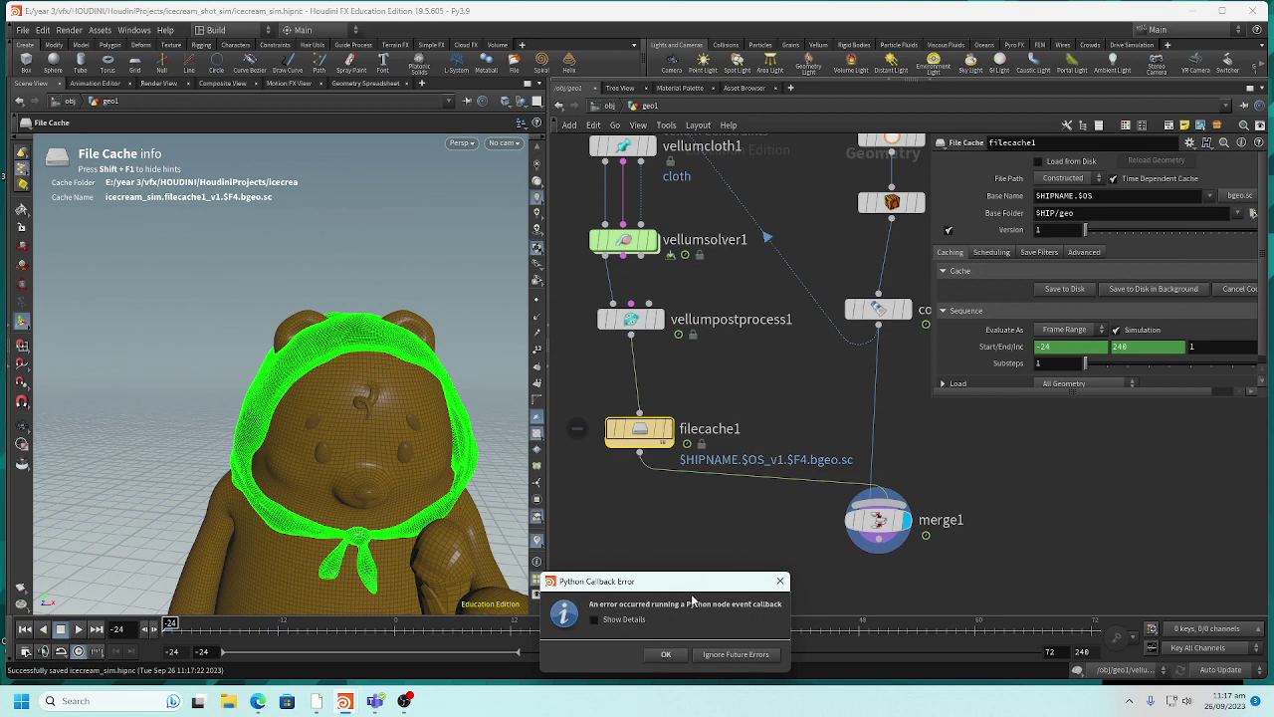
pyautogui.click(666, 654)
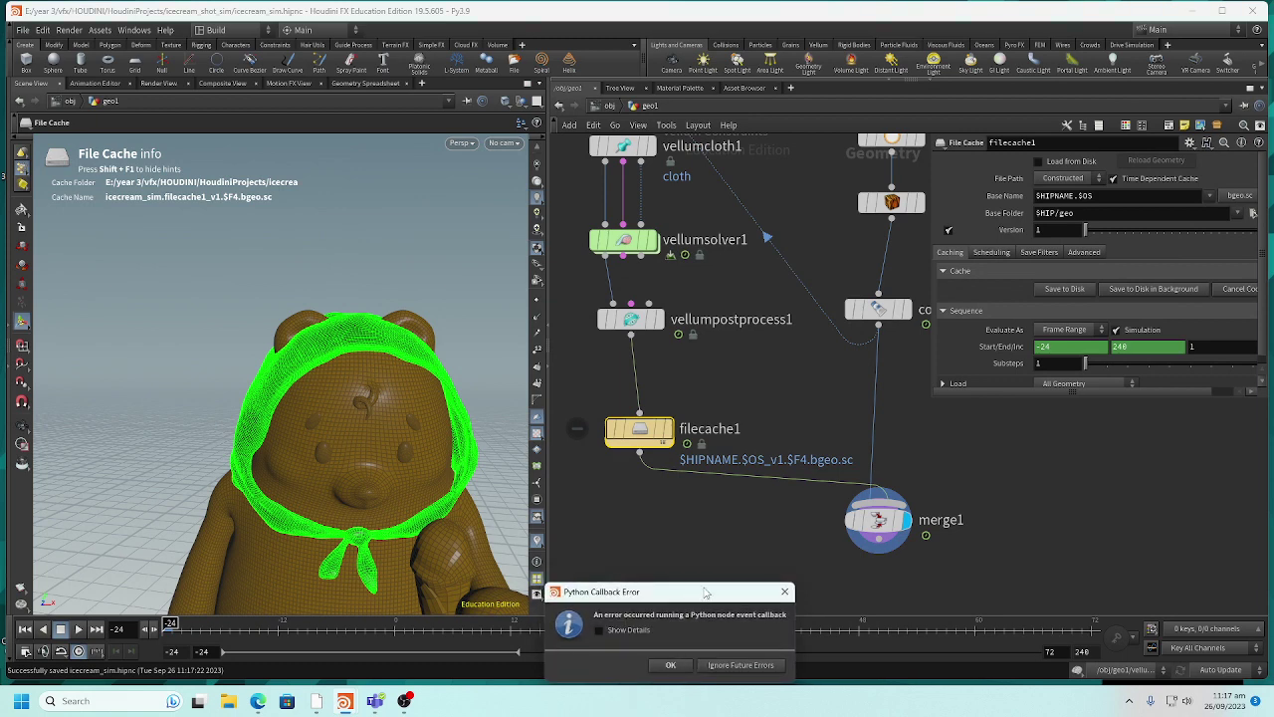
pyautogui.moveTo(706, 593); pyautogui.dragTo(635, 471)
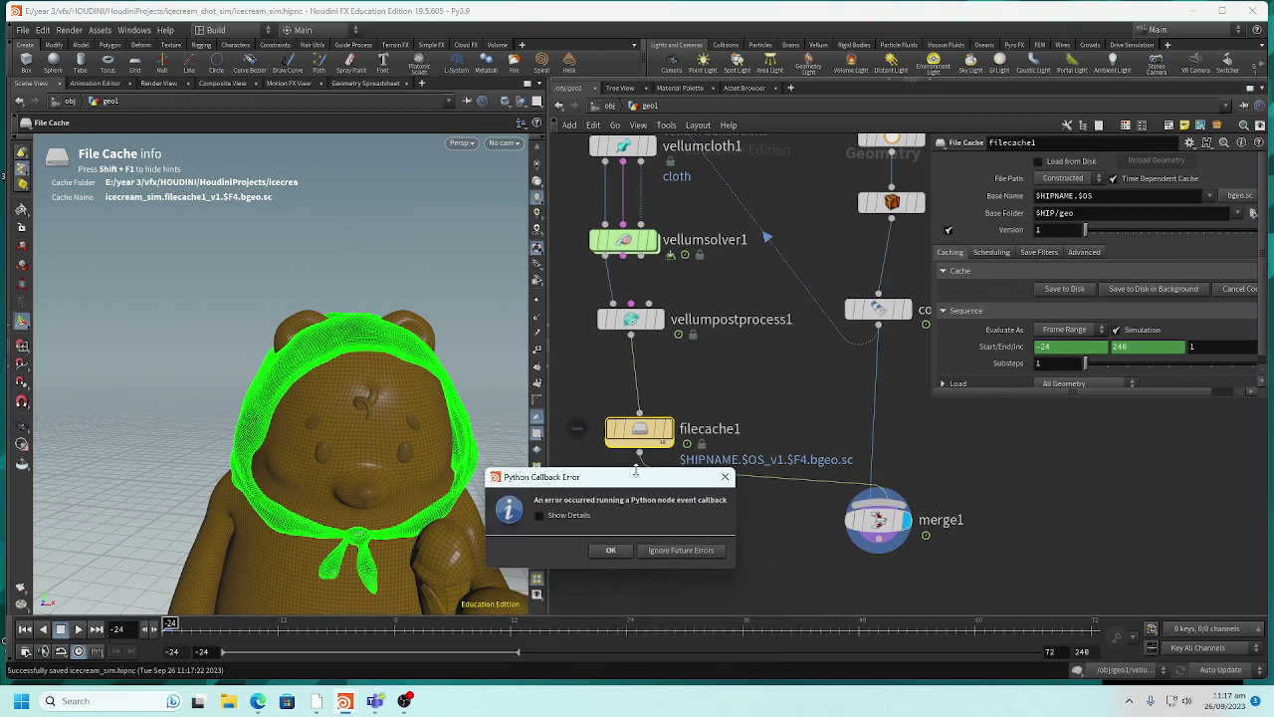
pyautogui.click(598, 547)
# - Set the current project to the folder E:/year 3/vfx/HOUDINI/HoudiniProjects
pyautogui.click(22, 30)
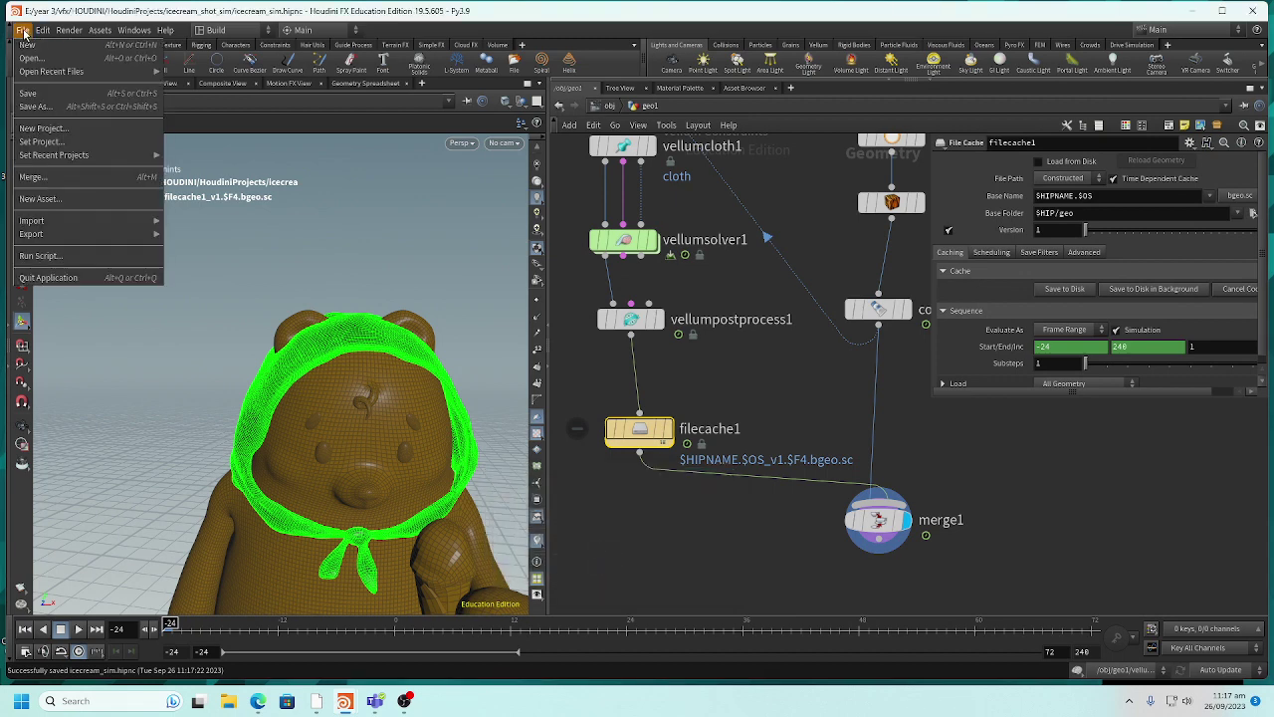
pyautogui.click(81, 147)
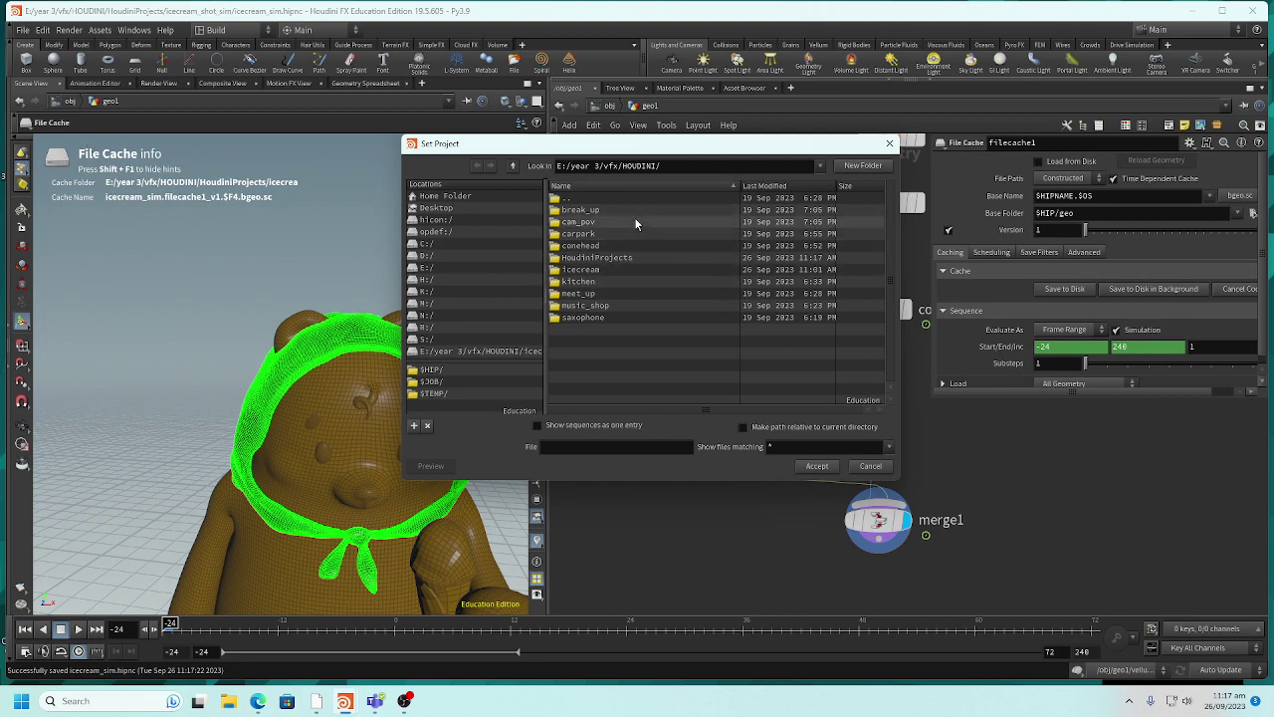
pyautogui.click(513, 167)
pyautogui.click(477, 165)
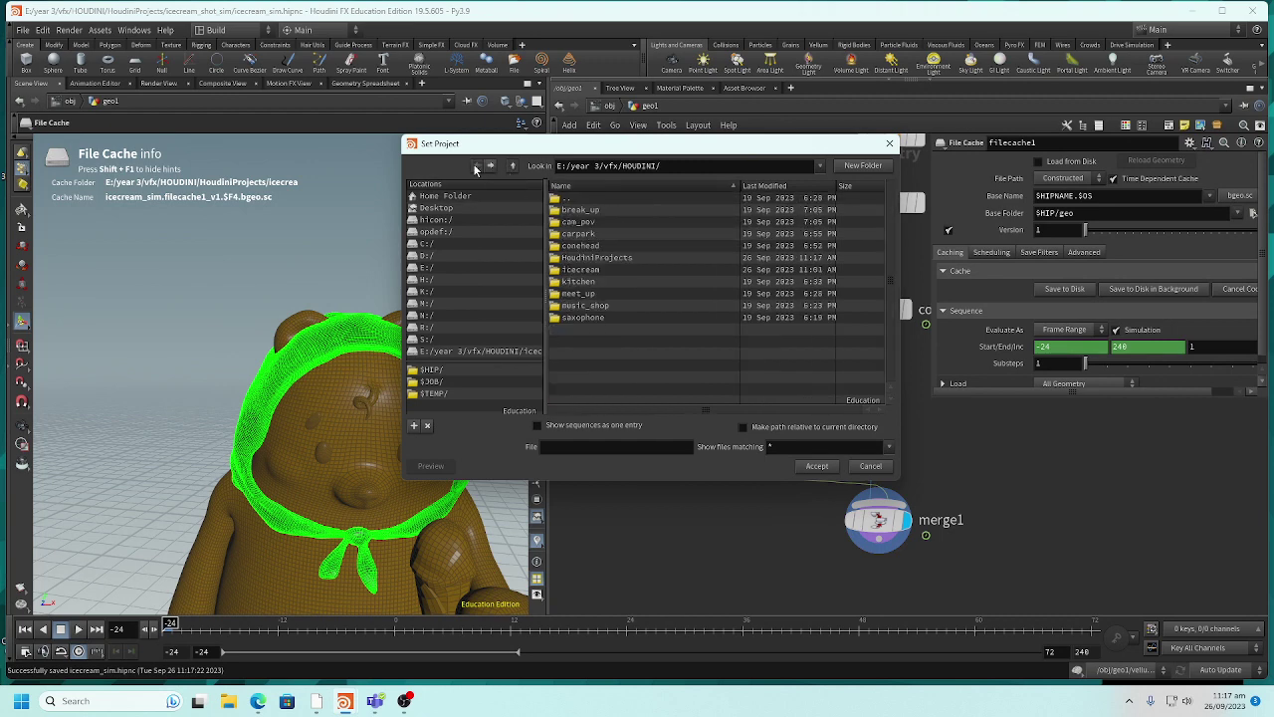
pyautogui.doubleClick(618, 269)
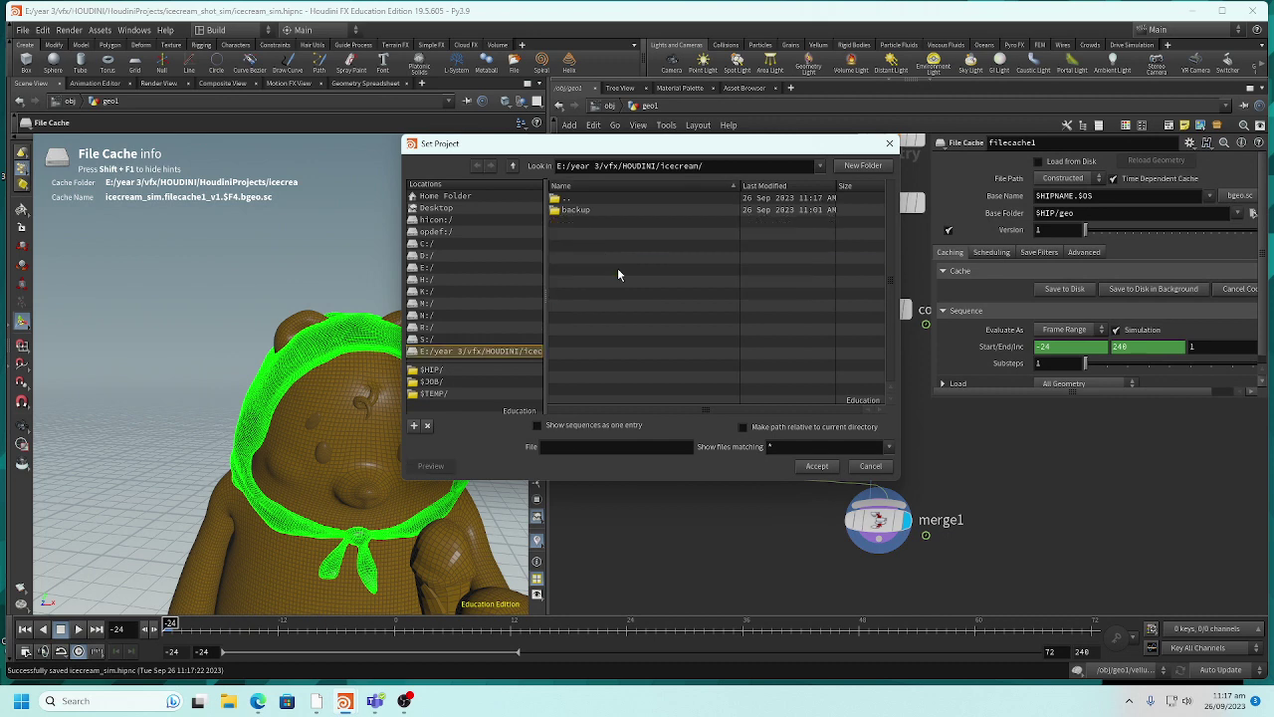
pyautogui.click(513, 165)
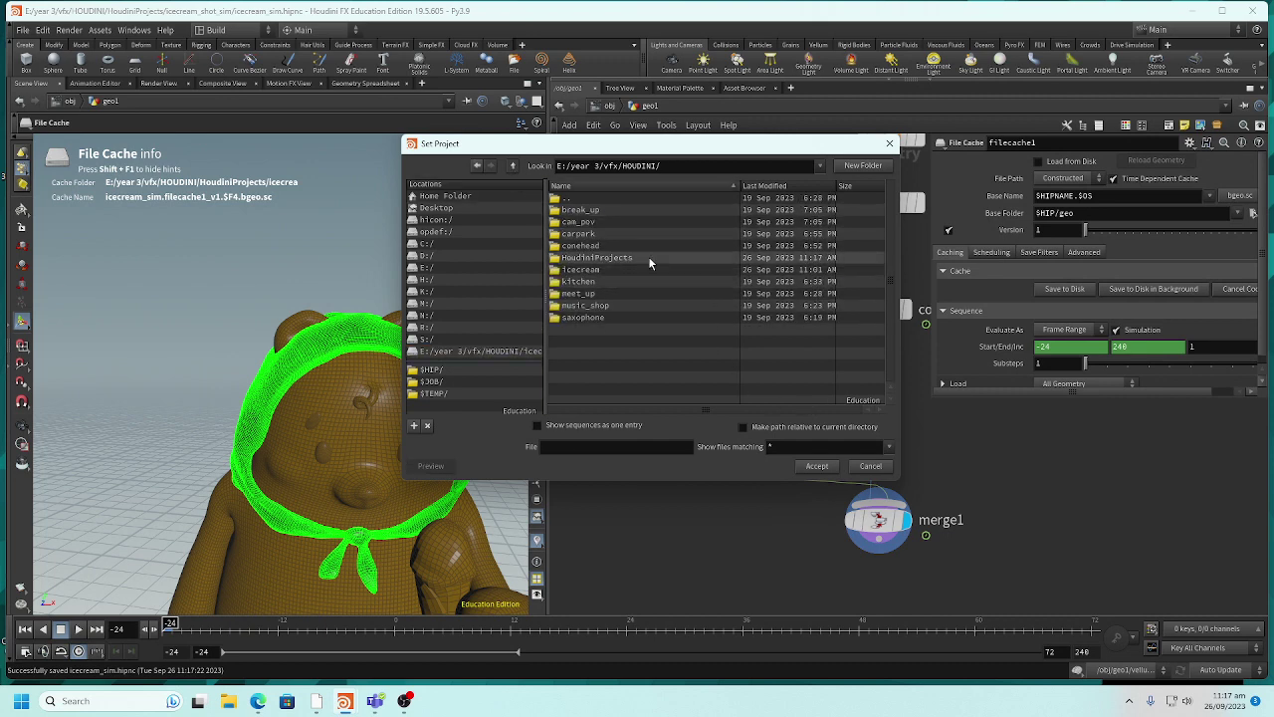
pyautogui.doubleClick(631, 257)
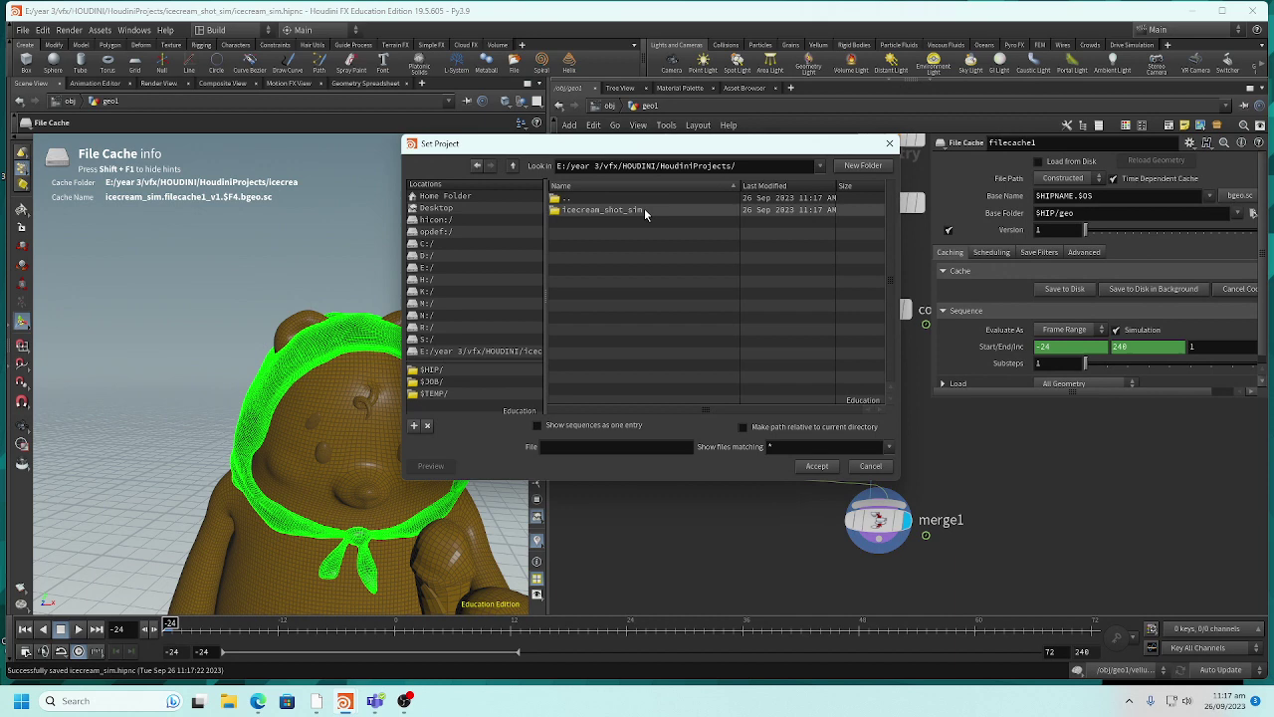
pyautogui.click(818, 466)
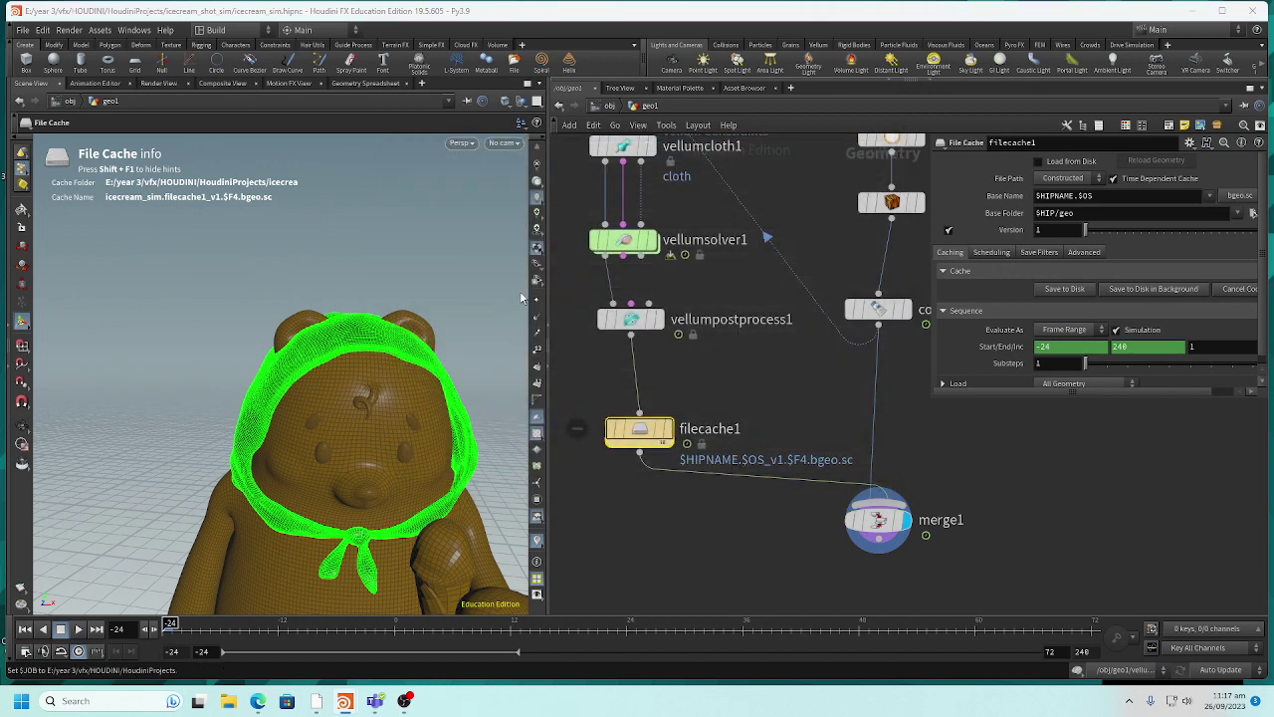
# - Maximize the main window and set the current project to the icecream_shot_sim folder inside HoudiniProjects
pyautogui.doubleClick(568, 14)
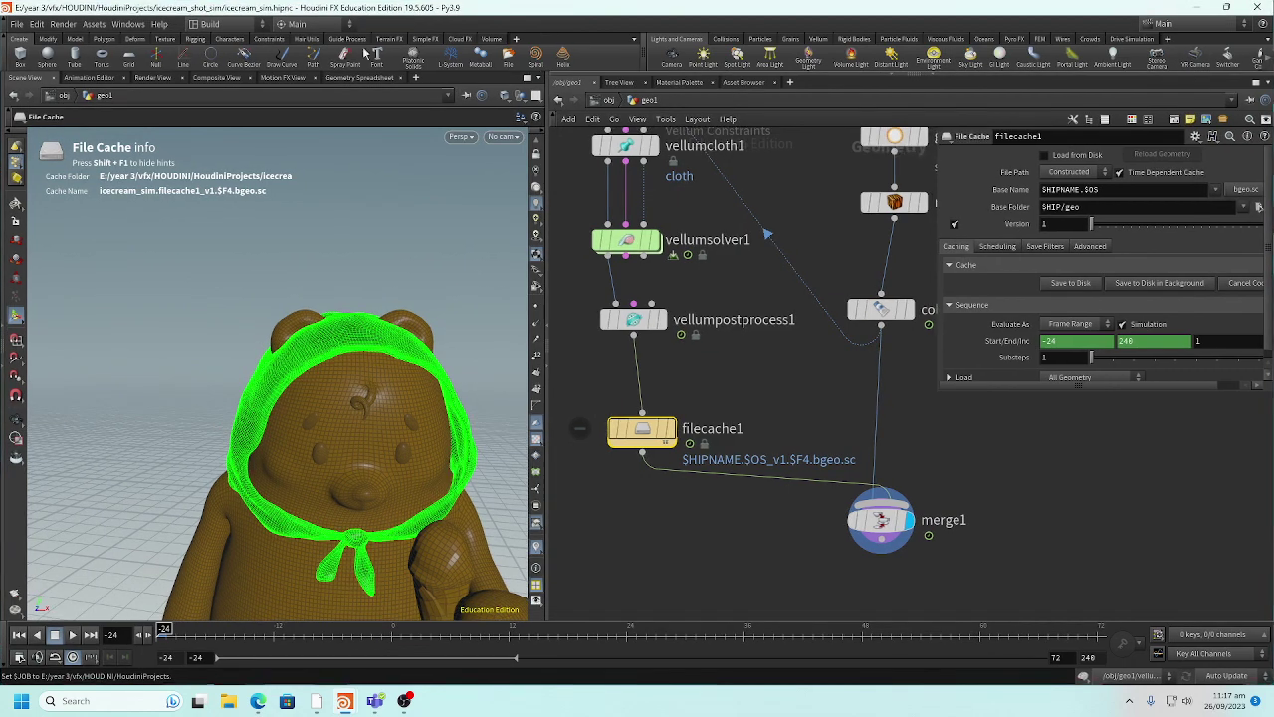
pyautogui.click(17, 24)
pyautogui.click(50, 149)
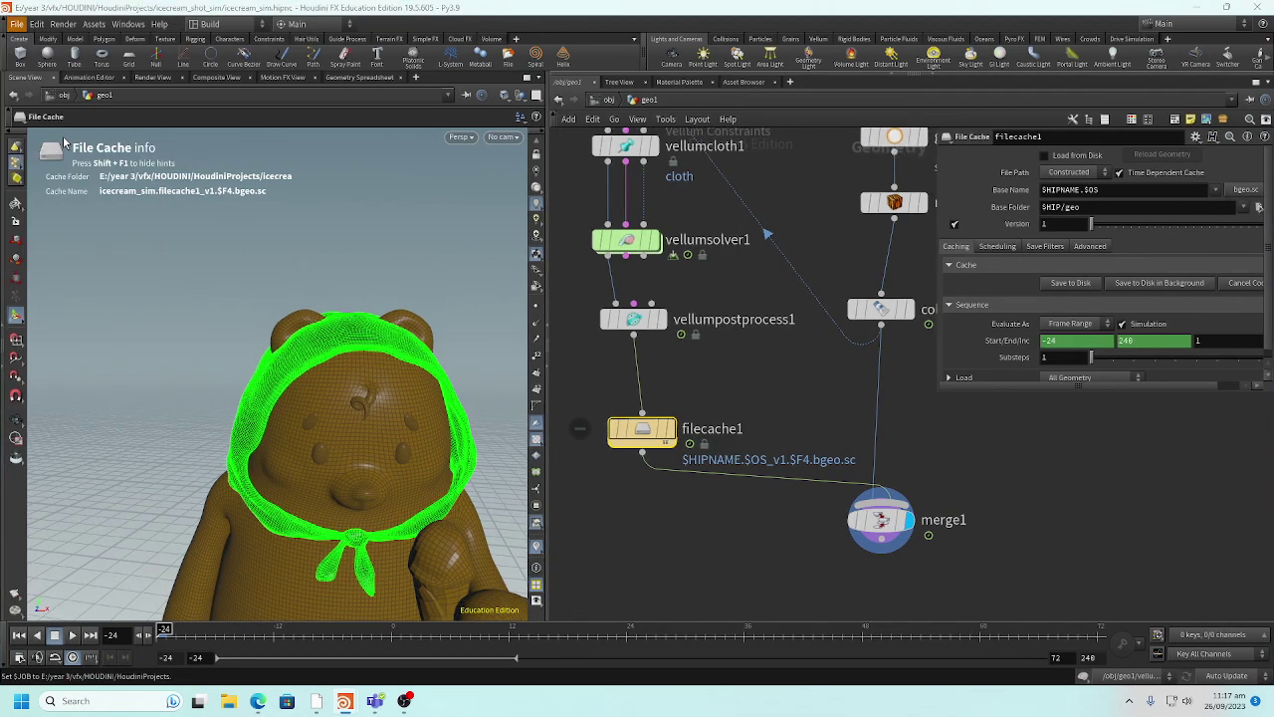
pyautogui.doubleClick(607, 210)
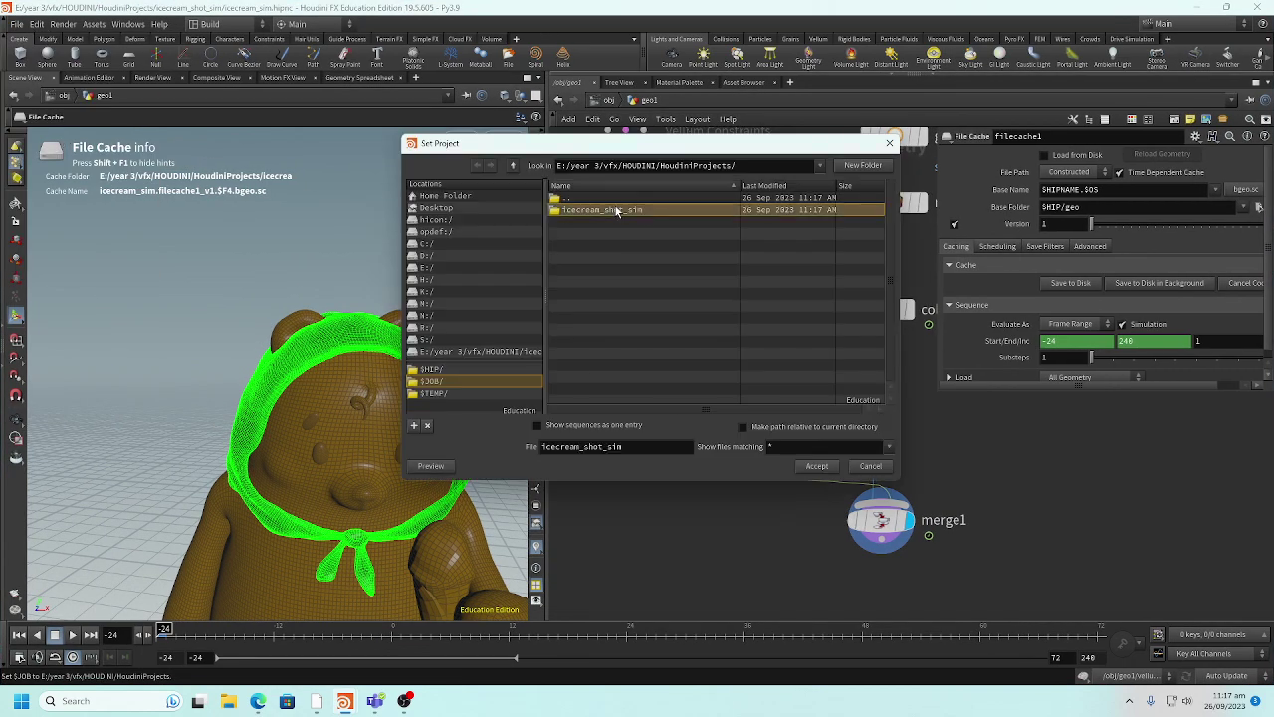
pyautogui.click(816, 466)
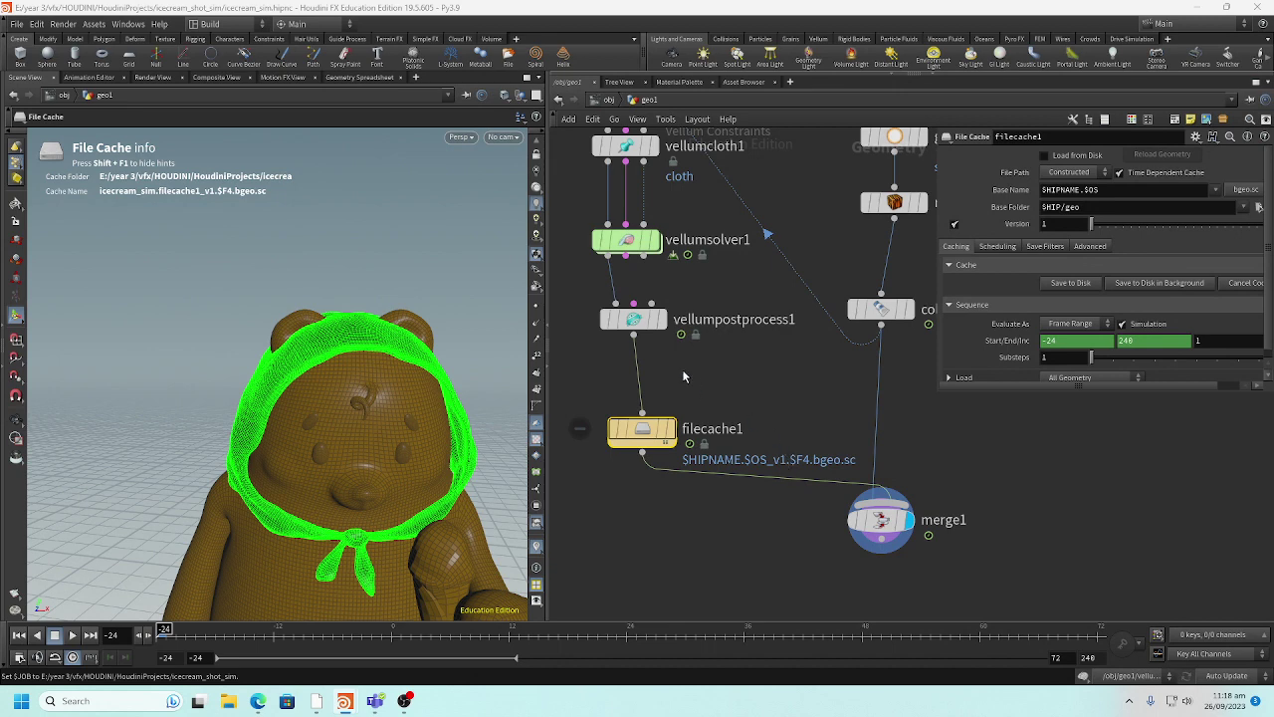
# - Inspect the node info of vellumpostprocess1 and align filecache1 directly beneath it
pyautogui.moveTo(632, 322)
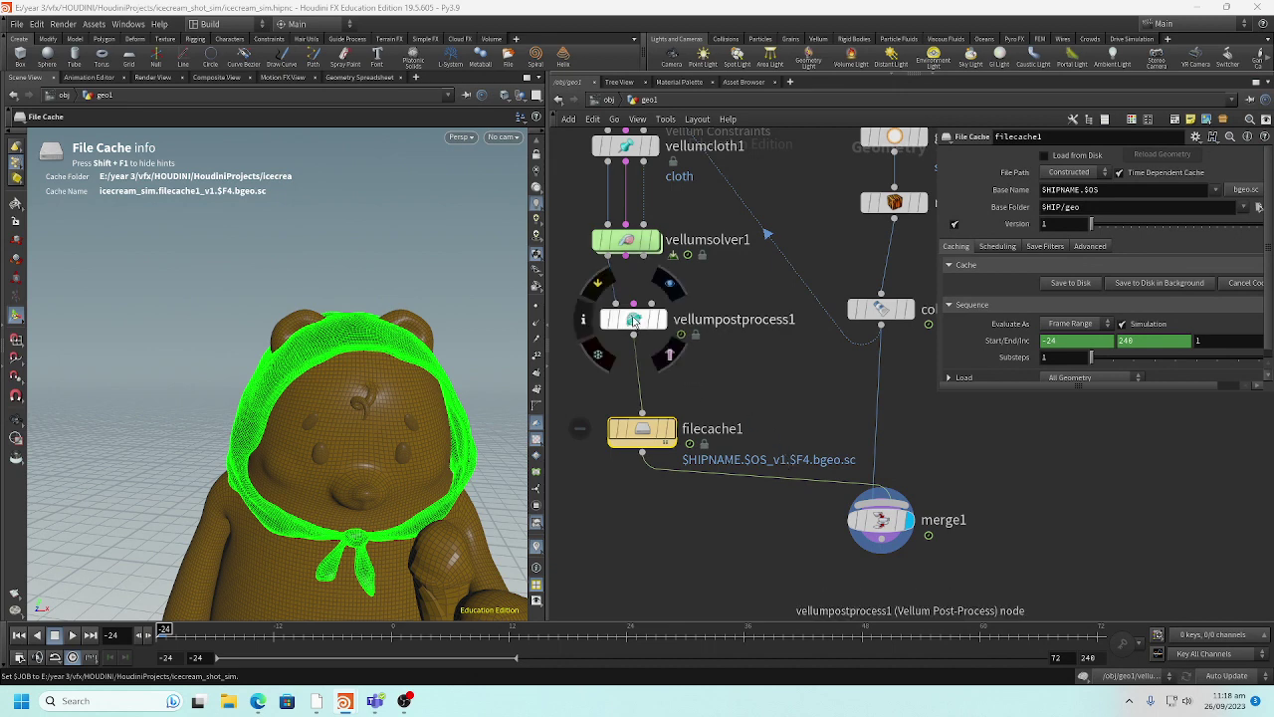
pyautogui.middleClick(634, 321)
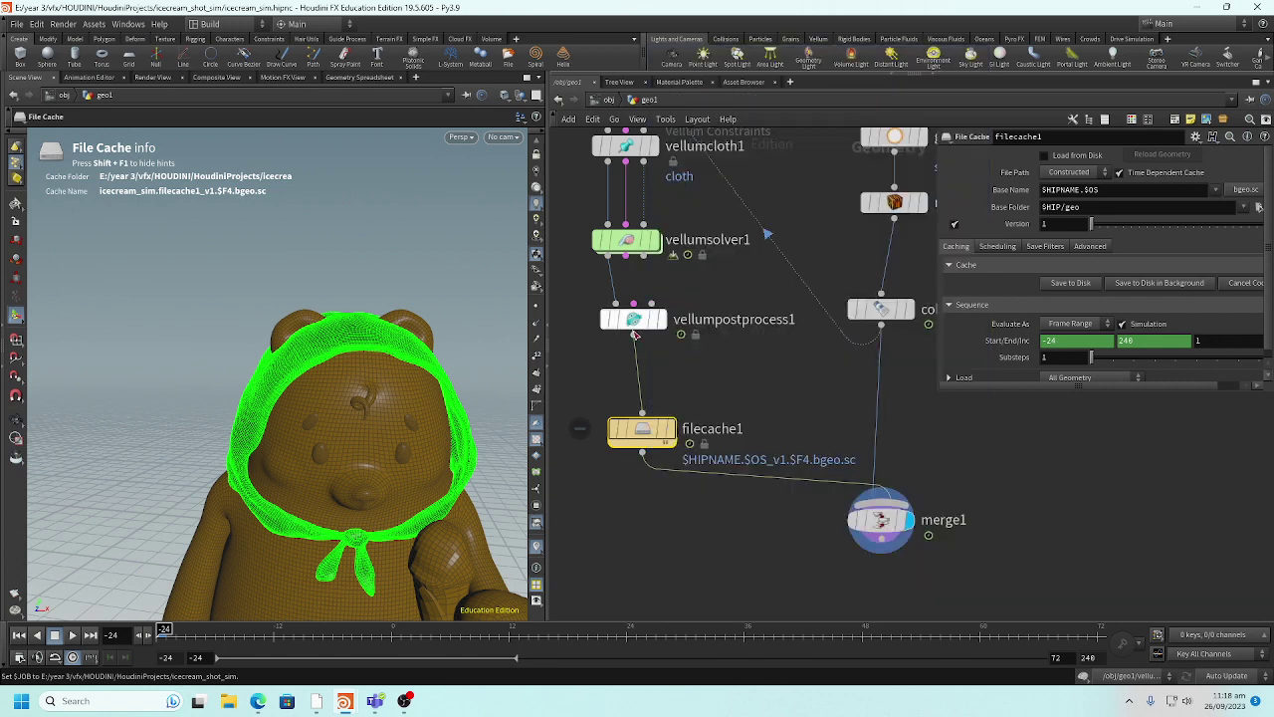
pyautogui.moveTo(637, 438); pyautogui.dragTo(646, 405)
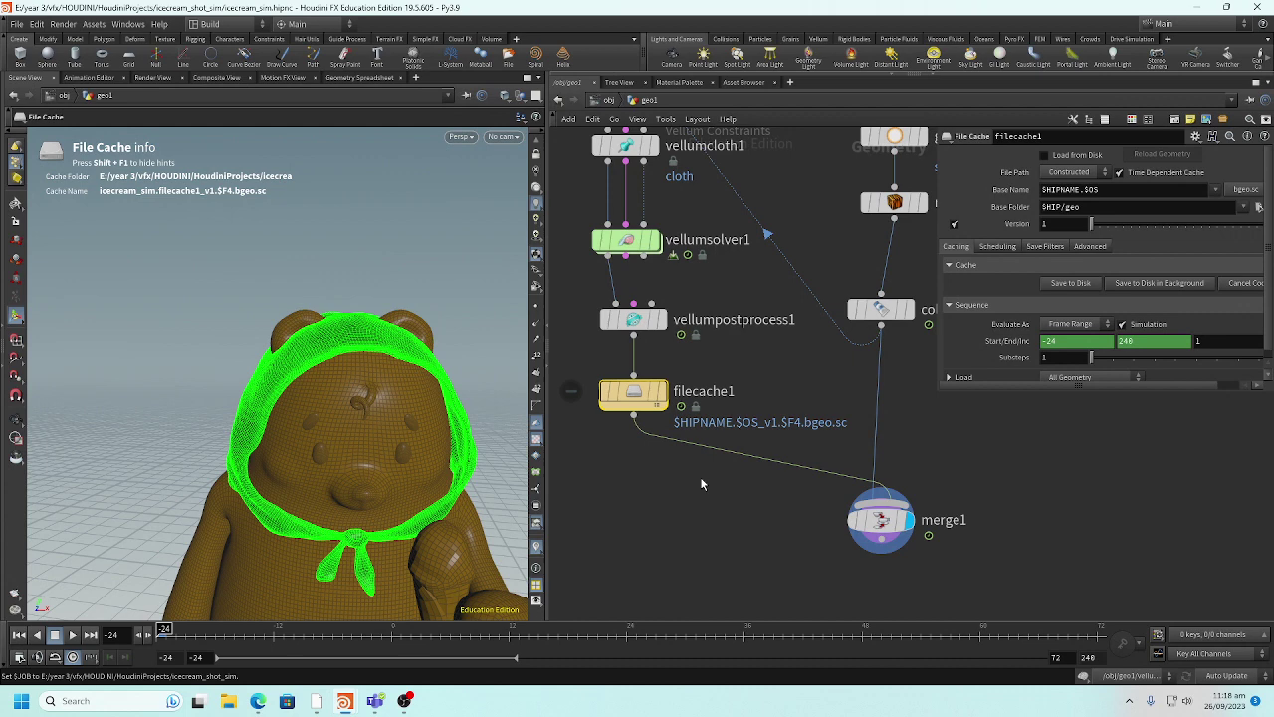
# - Add a ROP Alembic Output node branching off filecache1 and place it below the file cache, beside merge1
pyautogui.press('Tab')
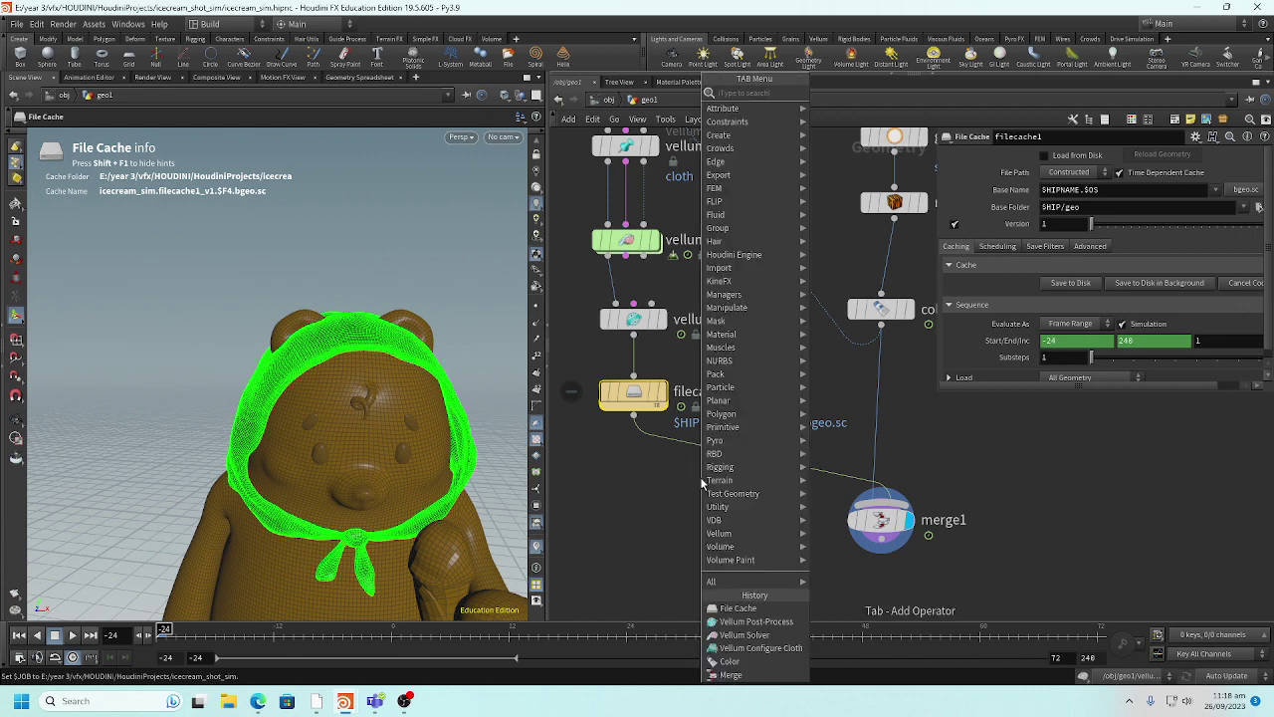
pyautogui.write('rop')
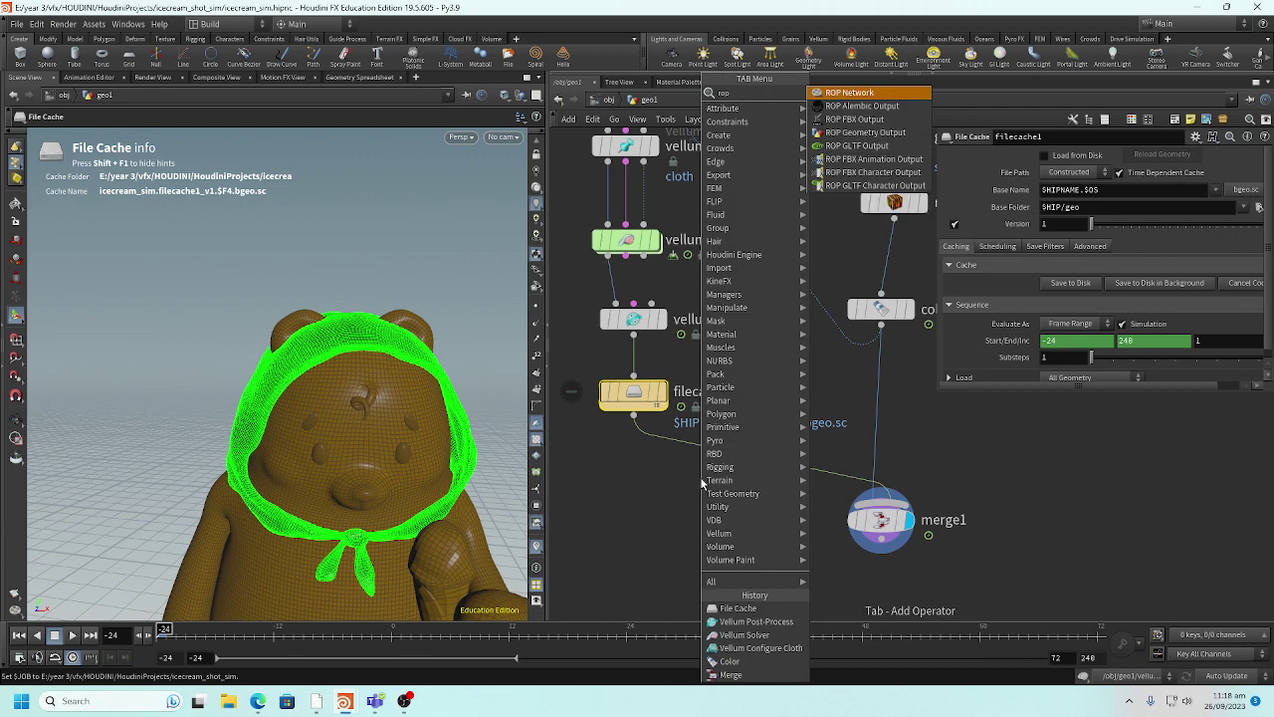
pyautogui.click(894, 109)
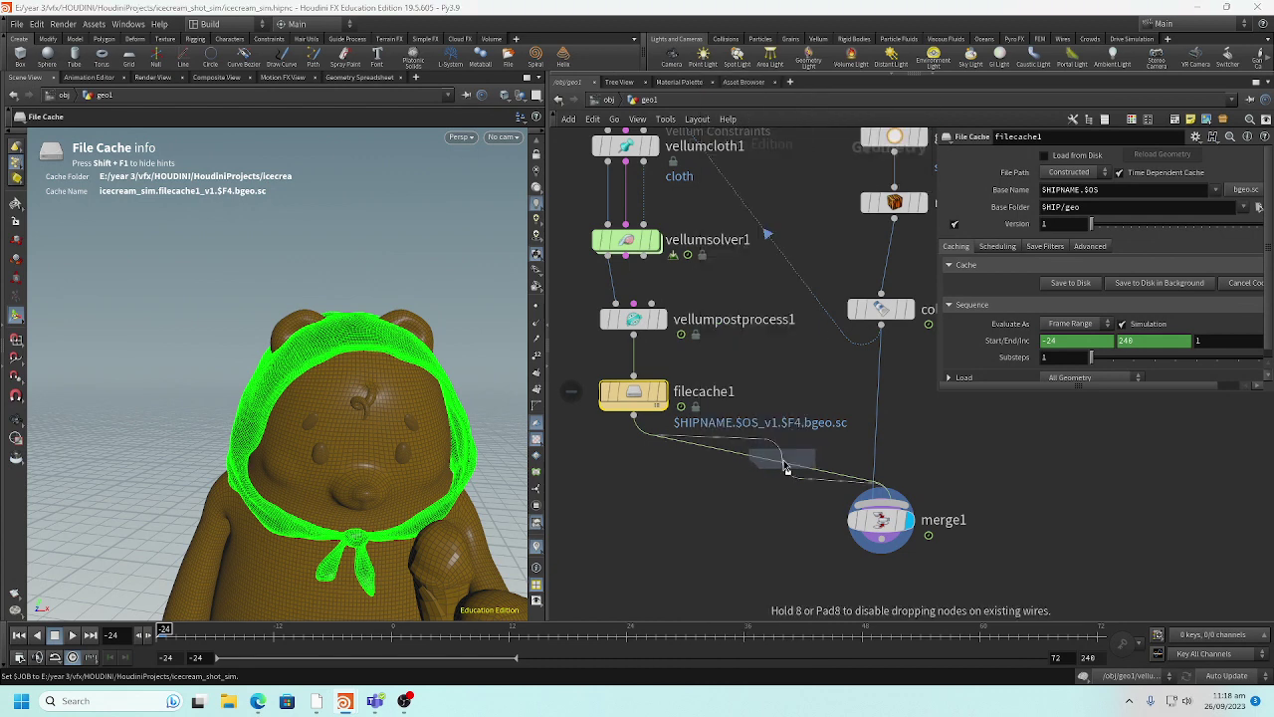
pyautogui.click(784, 467)
pyautogui.moveTo(784, 468); pyautogui.dragTo(709, 525)
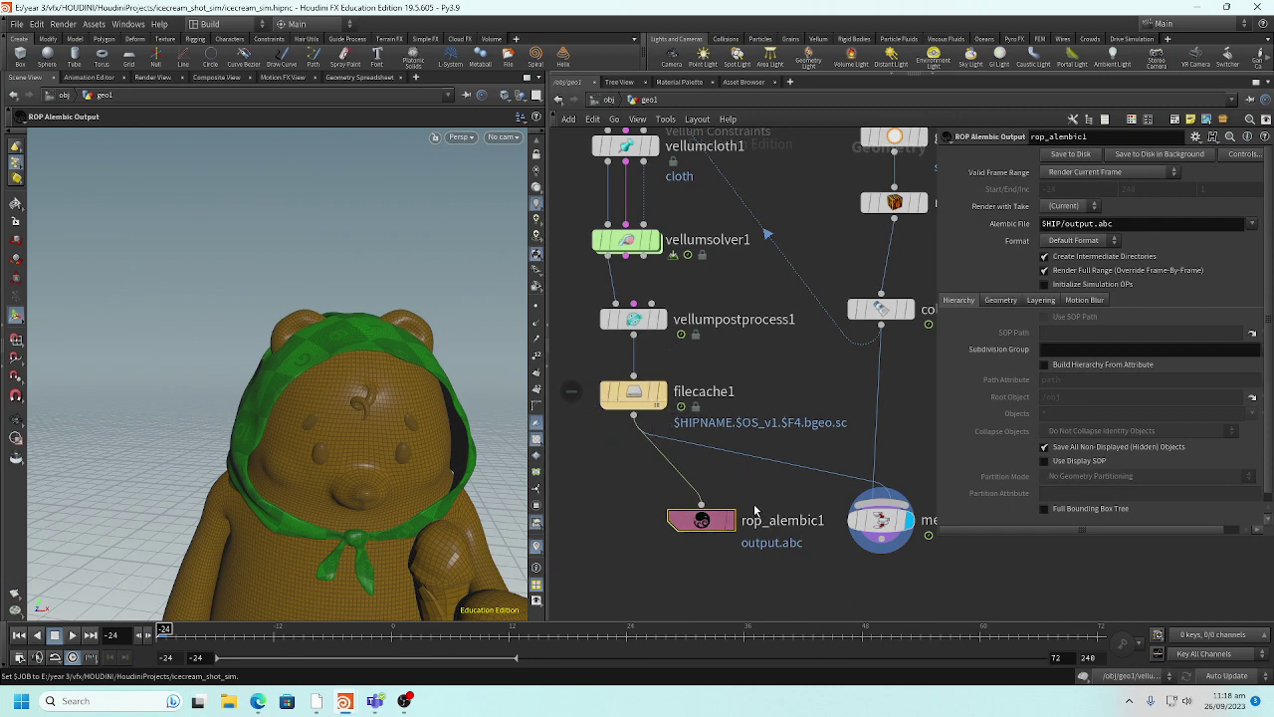
pyautogui.moveTo(701, 522)
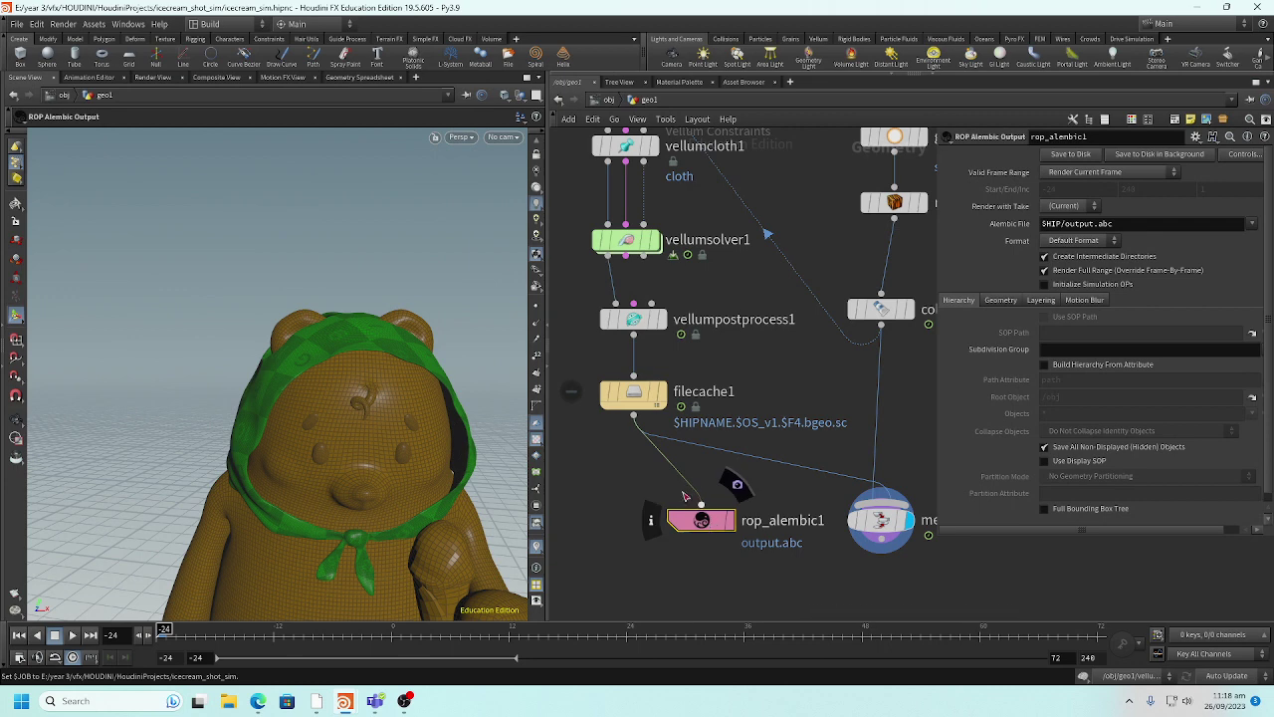
pyautogui.moveTo(695, 526); pyautogui.dragTo(683, 563)
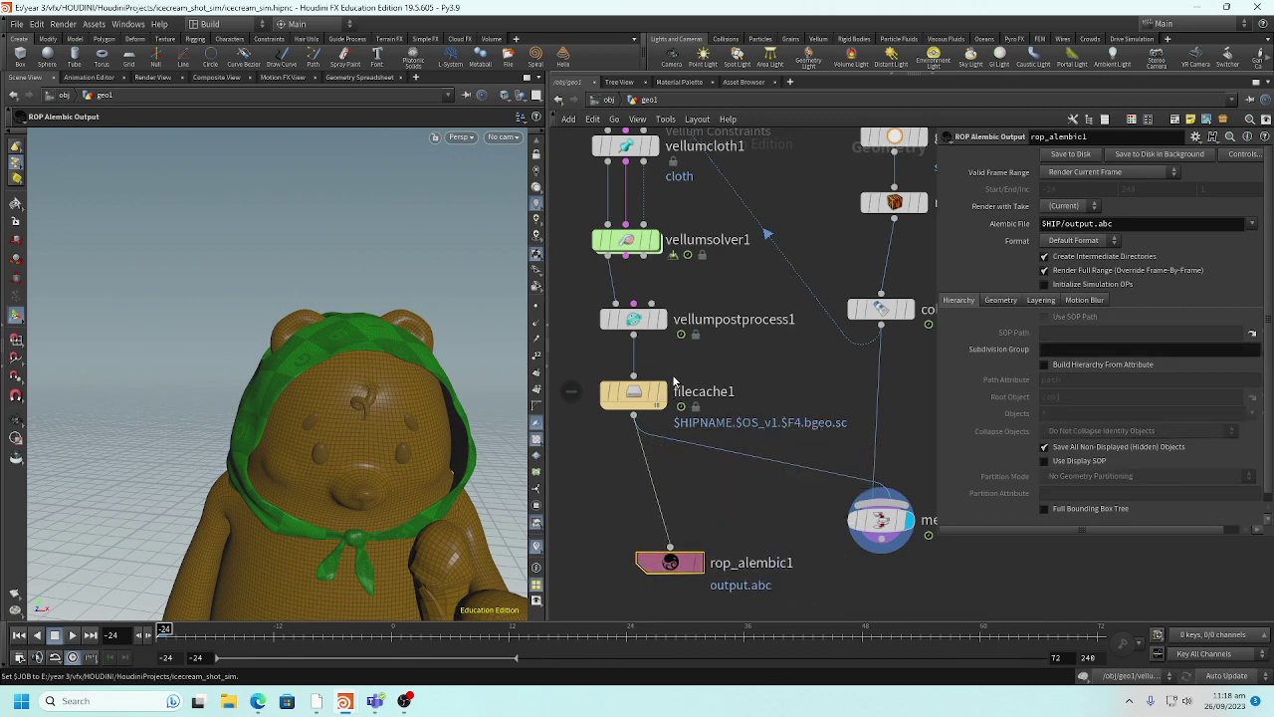
# - Make room above filecache1 and insert an Attribute Delete node between vellumpostprocess1 and filecache1
pyautogui.moveTo(637, 381); pyautogui.dragTo(637, 405)
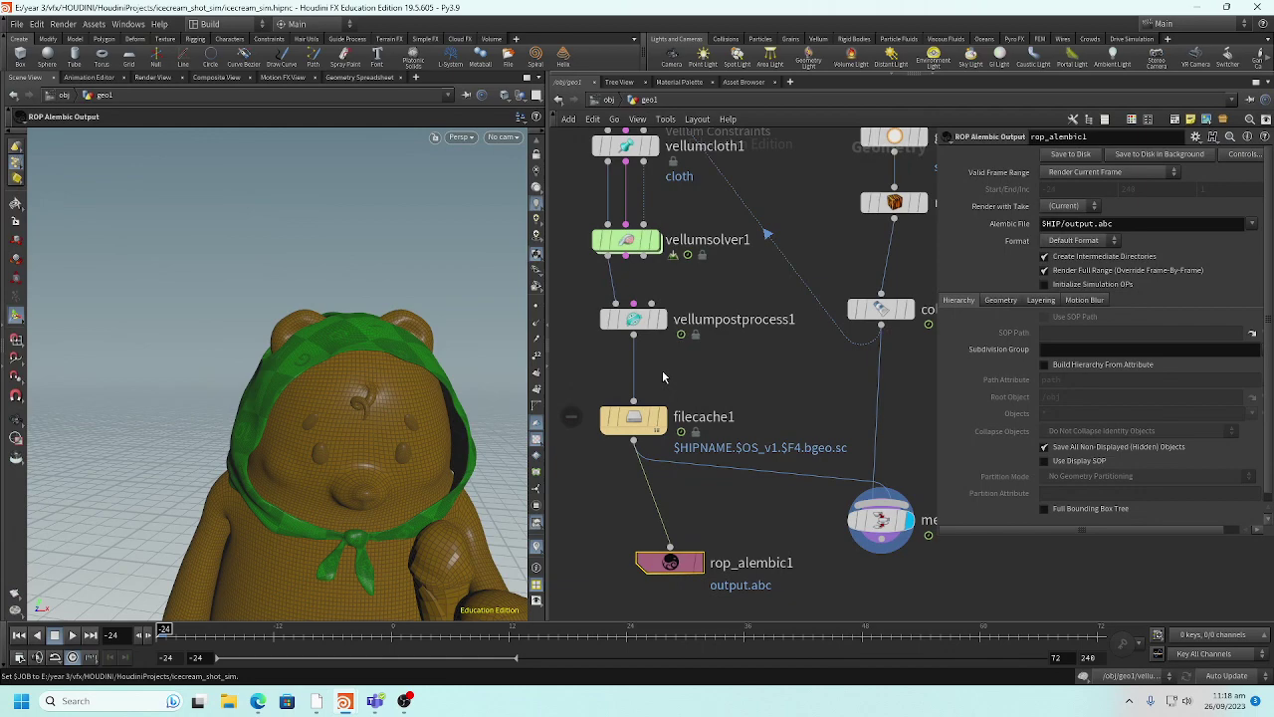
pyautogui.press('Tab')
pyautogui.write('delt')
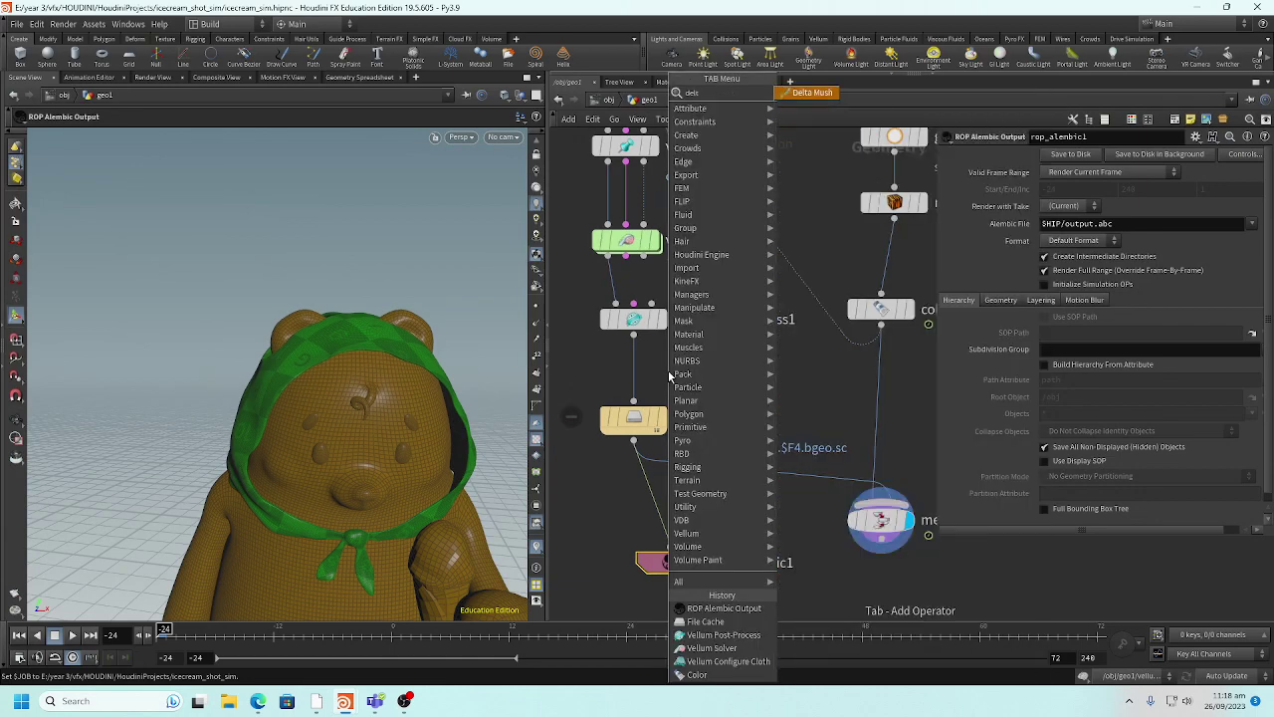
pyautogui.press('BackSpace')
pyautogui.press('BackSpace')
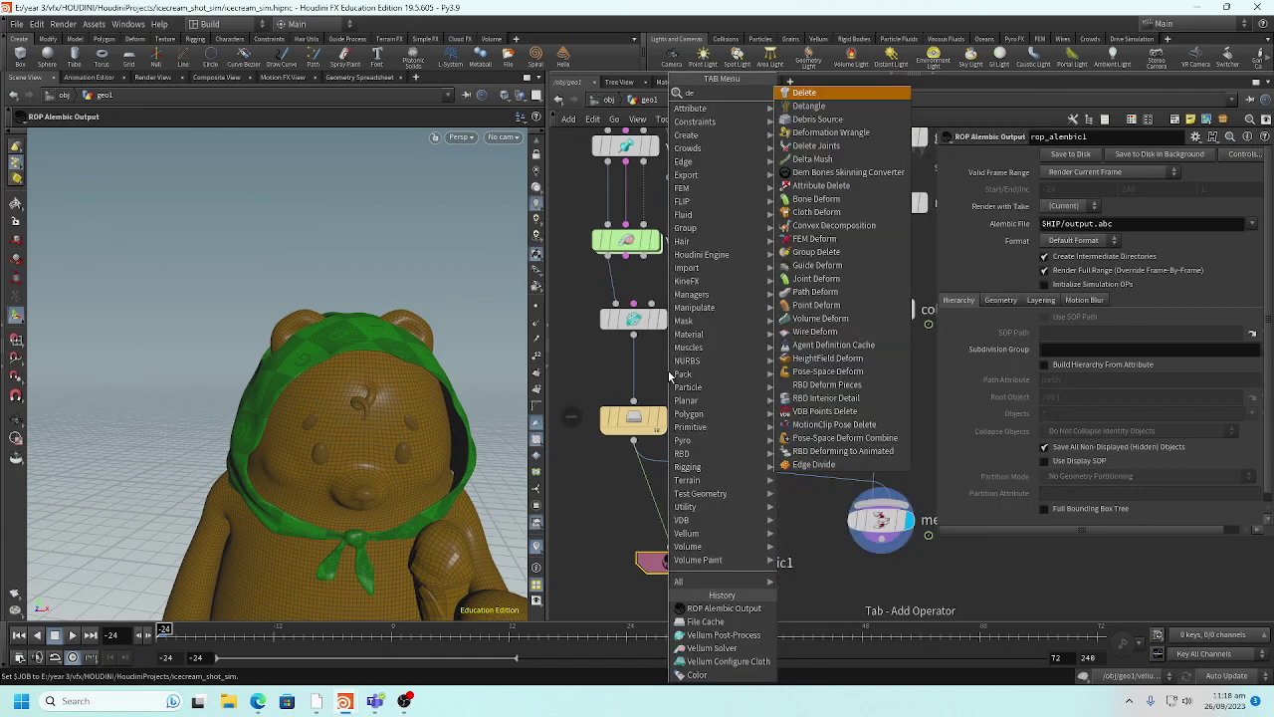
pyautogui.press('BackSpace')
pyautogui.press('BackSpace')
pyautogui.write('att d')
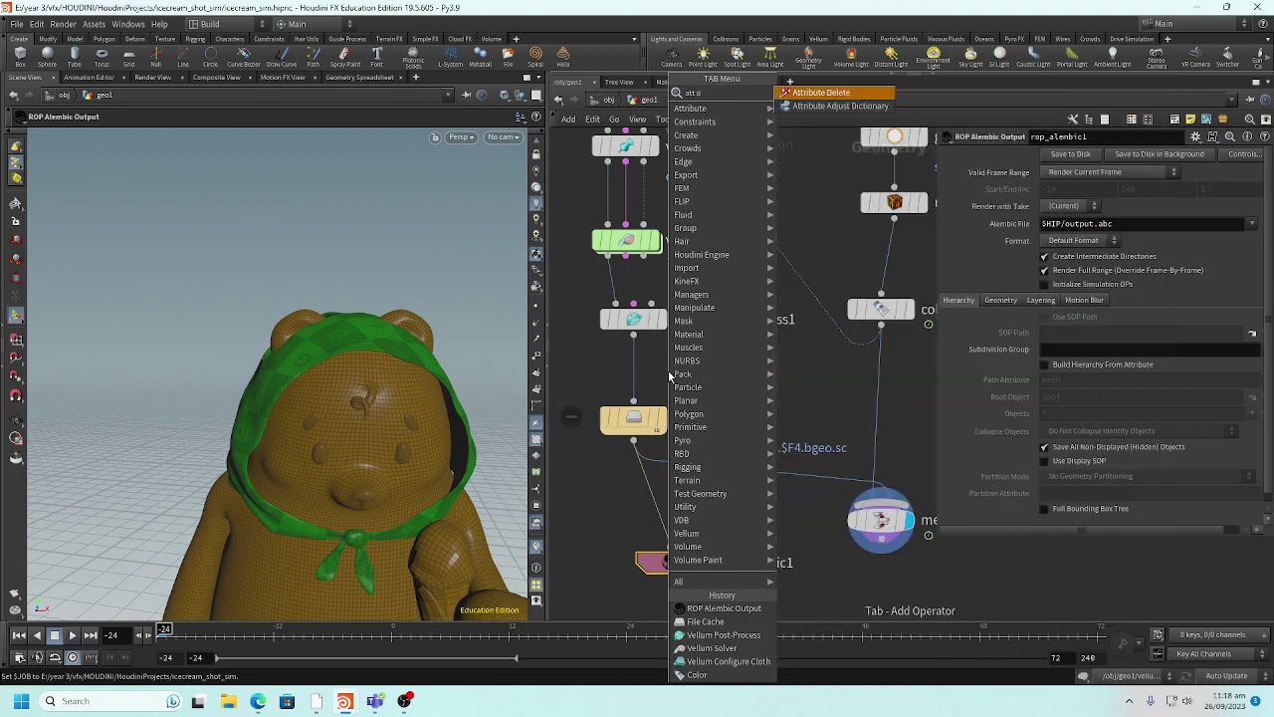
pyautogui.press('Return')
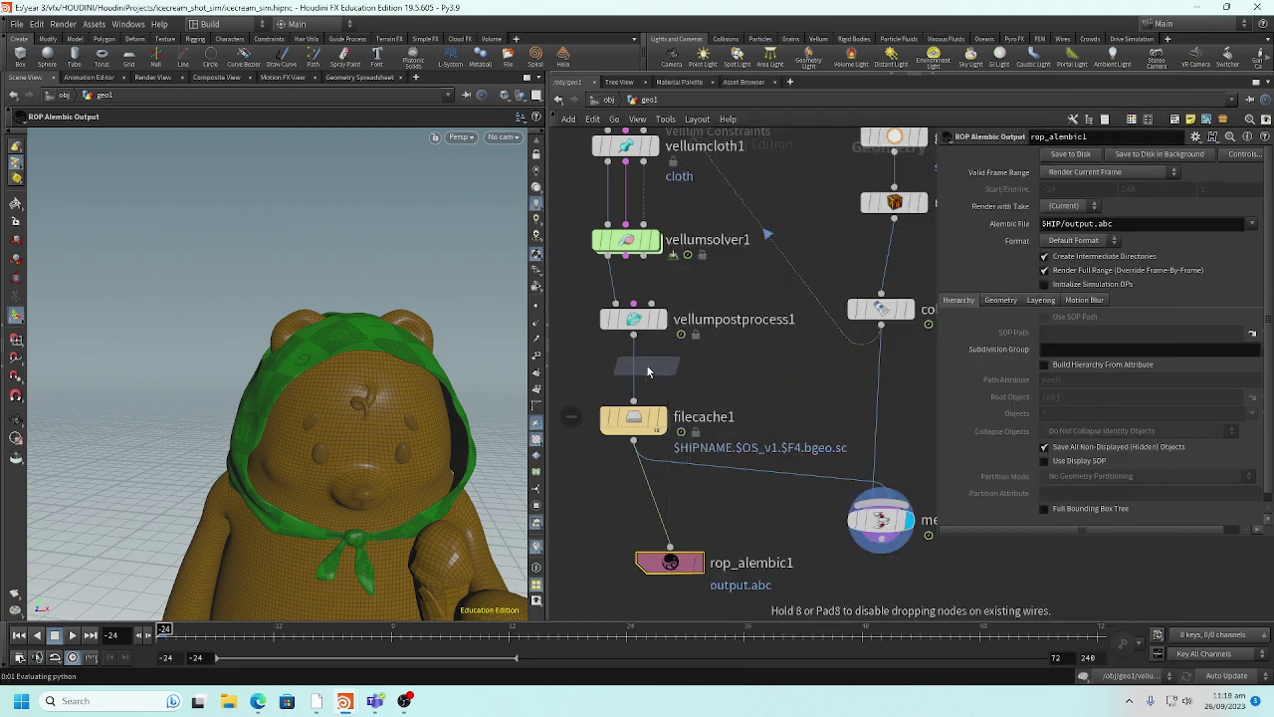
pyautogui.click(635, 379)
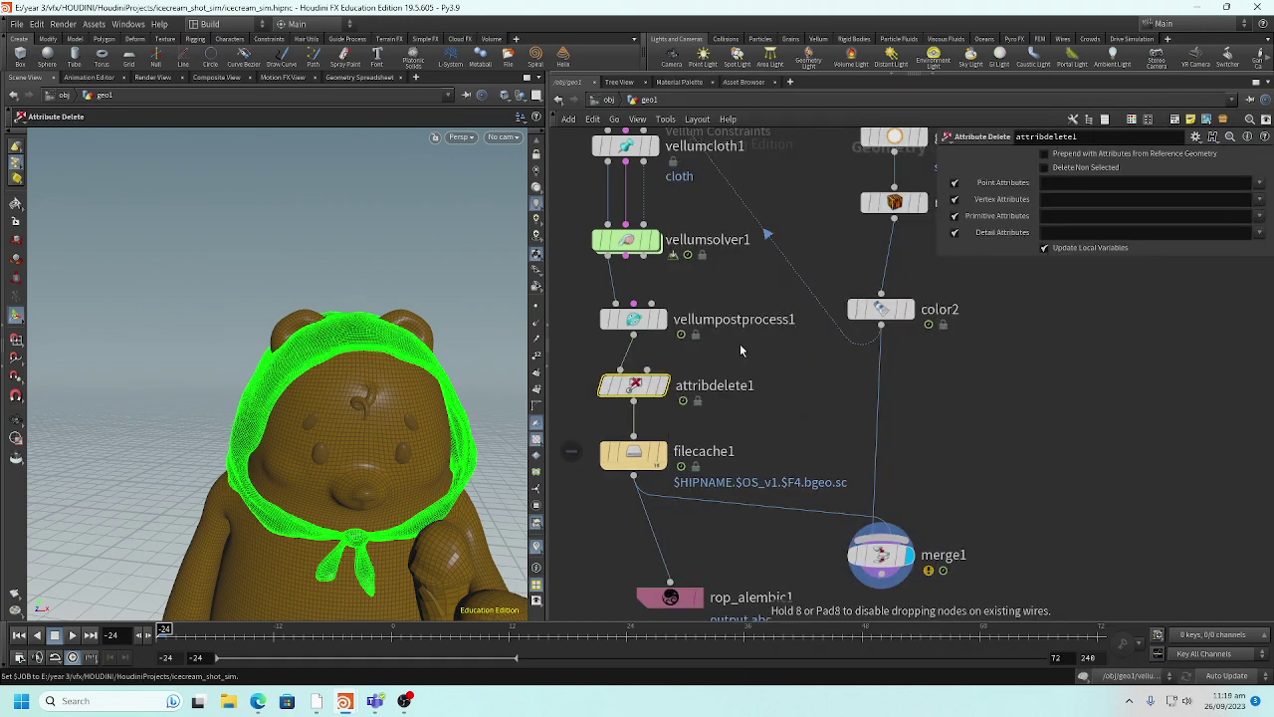
# - Set the point, vertex, primitive and detail attribute patterns of attribdelete1 to *
pyautogui.click(1064, 185)
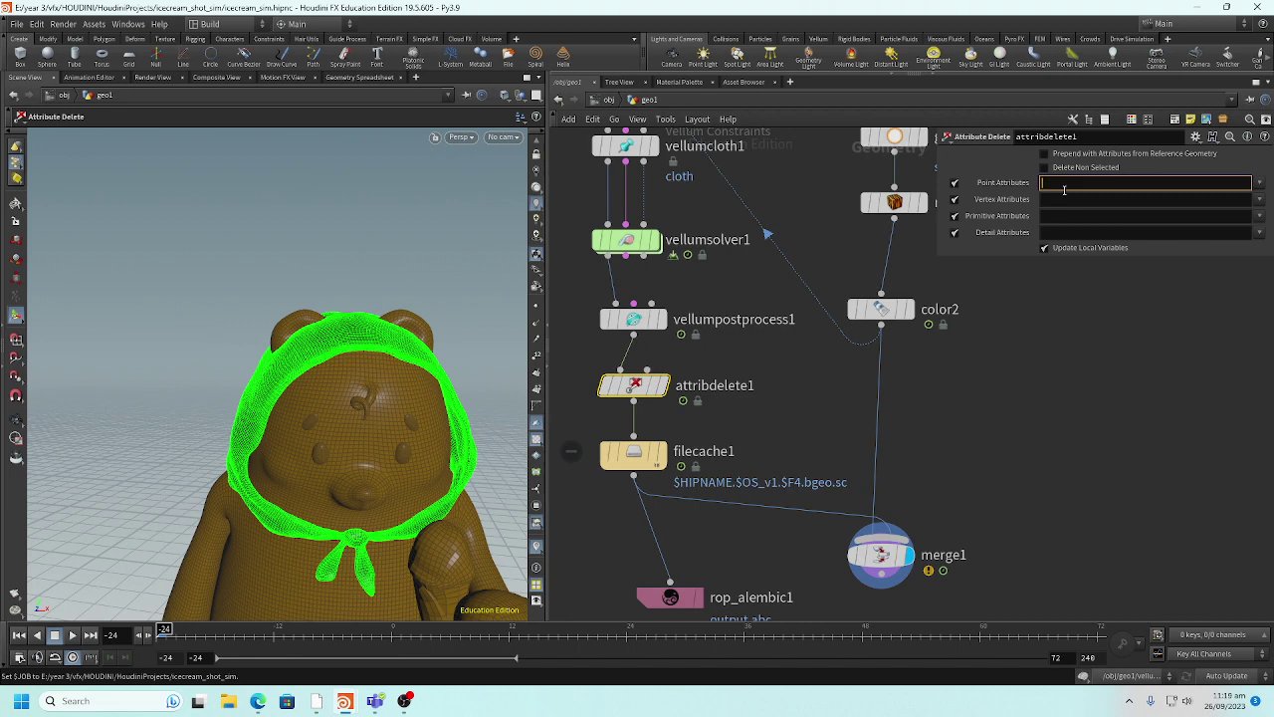
pyautogui.write('*')
pyautogui.press('Tab')
pyautogui.write('*')
pyautogui.press('Tab')
pyautogui.write('*')
pyautogui.press('Tab')
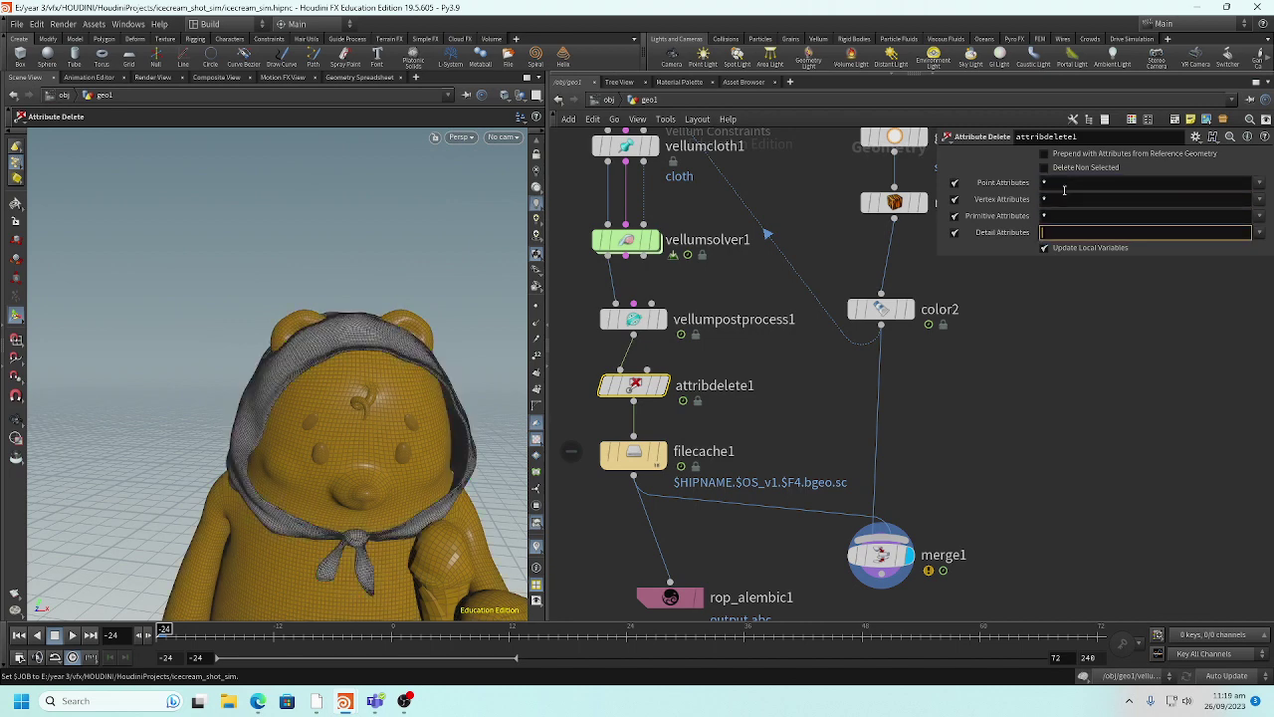
pyautogui.write('*')
pyautogui.press('Return')
# - Inspect the node info of attribdelete1 and vellumpostprocess1 to compare their remaining attributes
pyautogui.moveTo(637, 391)
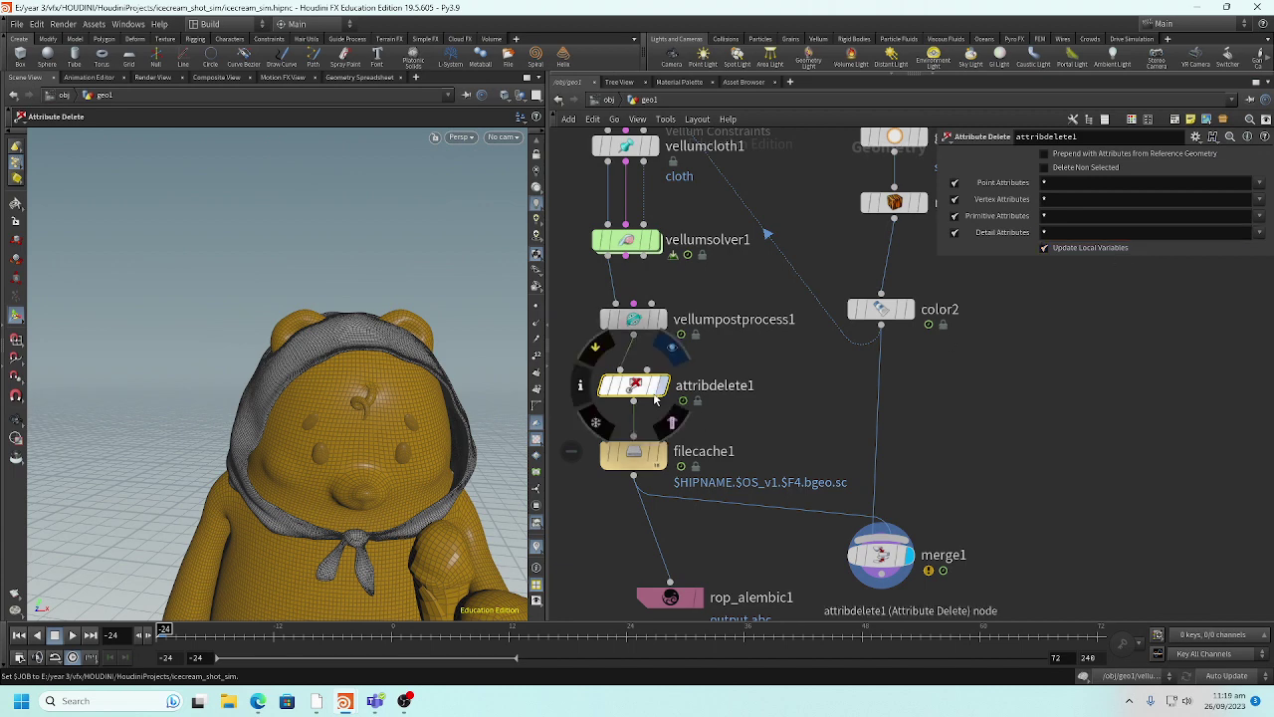
pyautogui.moveTo(635, 390); pyautogui.dragTo(638, 331, button='middle')
pyautogui.moveTo(637, 331)
pyautogui.moveTo(627, 388); pyautogui.dragTo(627, 388, button='middle')
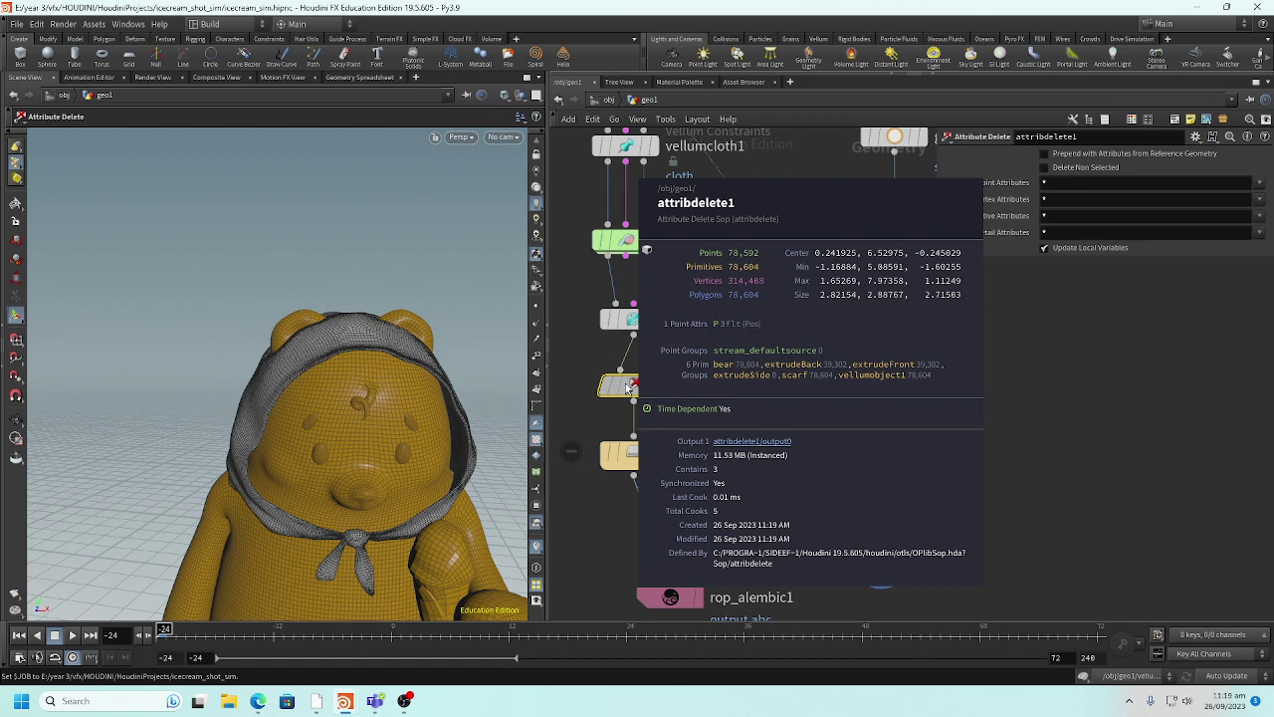
pyautogui.moveTo(627, 388); pyautogui.dragTo(627, 388, button='middle')
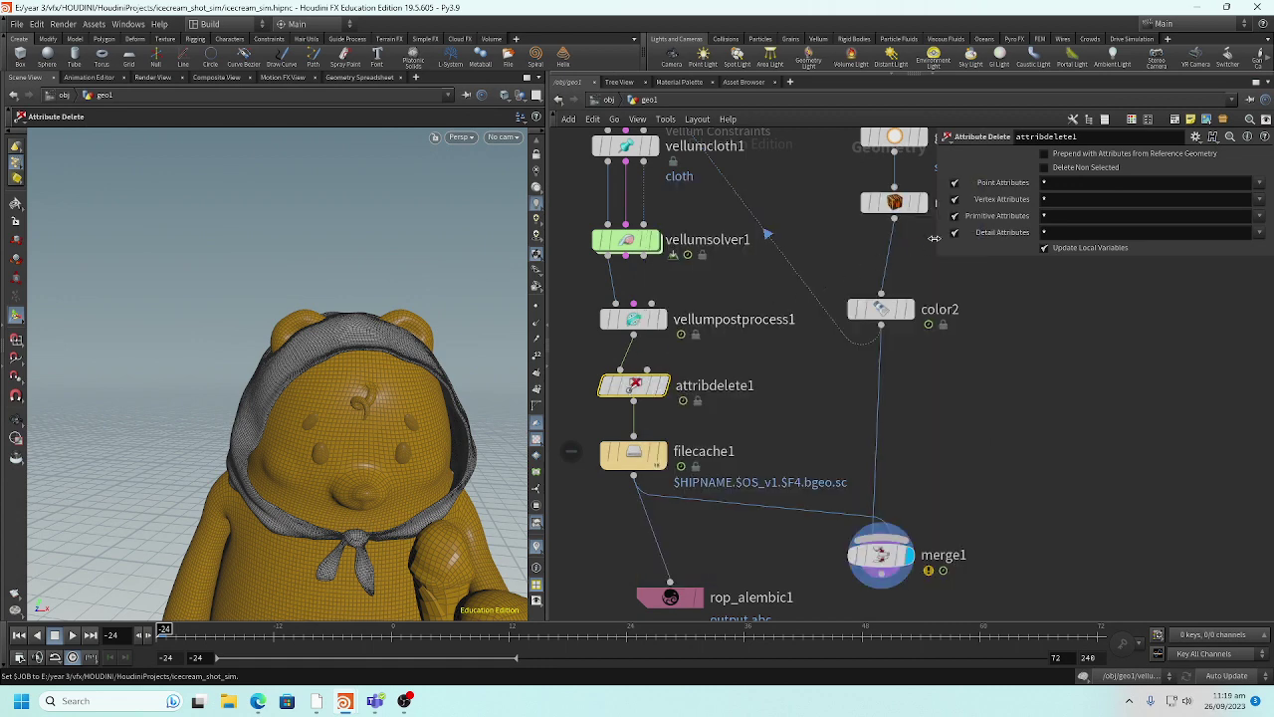
pyautogui.moveTo(642, 321); pyautogui.dragTo(835, 279, button='middle')
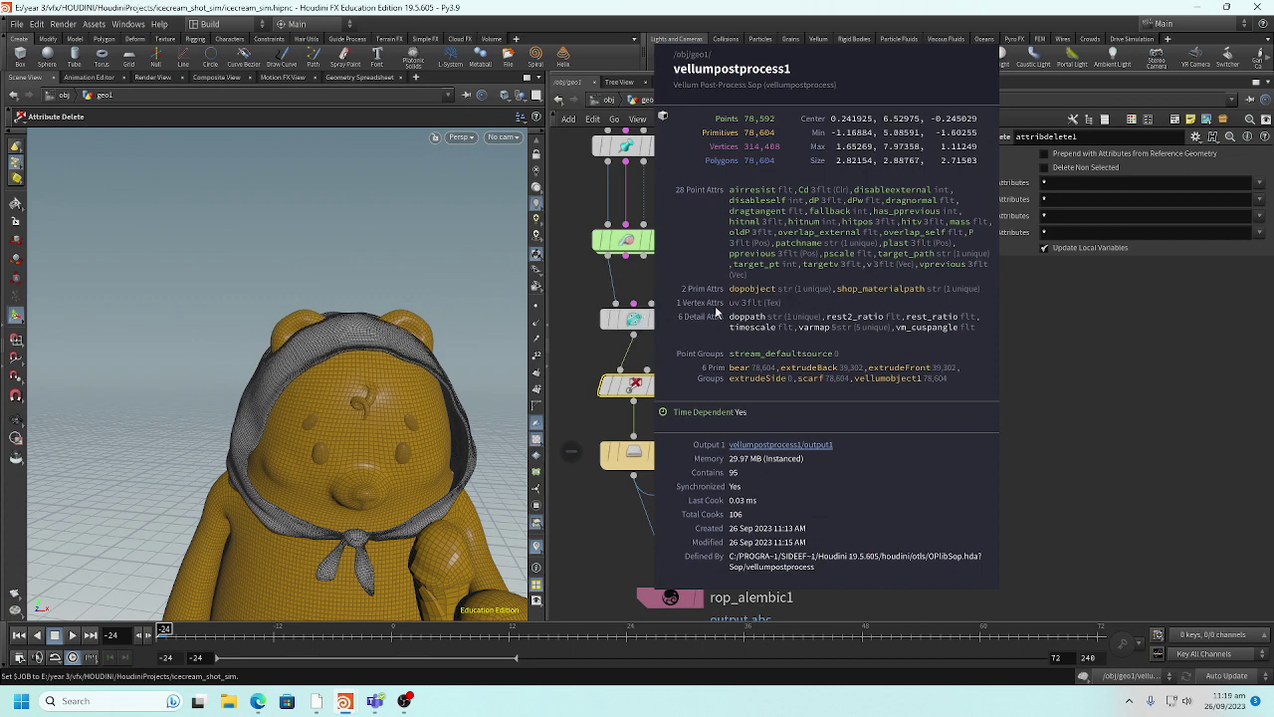
pyautogui.moveTo(715, 312); pyautogui.dragTo(746, 310, button='middle')
pyautogui.moveTo(647, 384); pyautogui.dragTo(648, 384, button='middle')
# - Clear the Vertex Attributes pattern of attribdelete1 so the scarf's UVs are kept
pyautogui.click(1057, 200)
pyautogui.press('BackSpace')
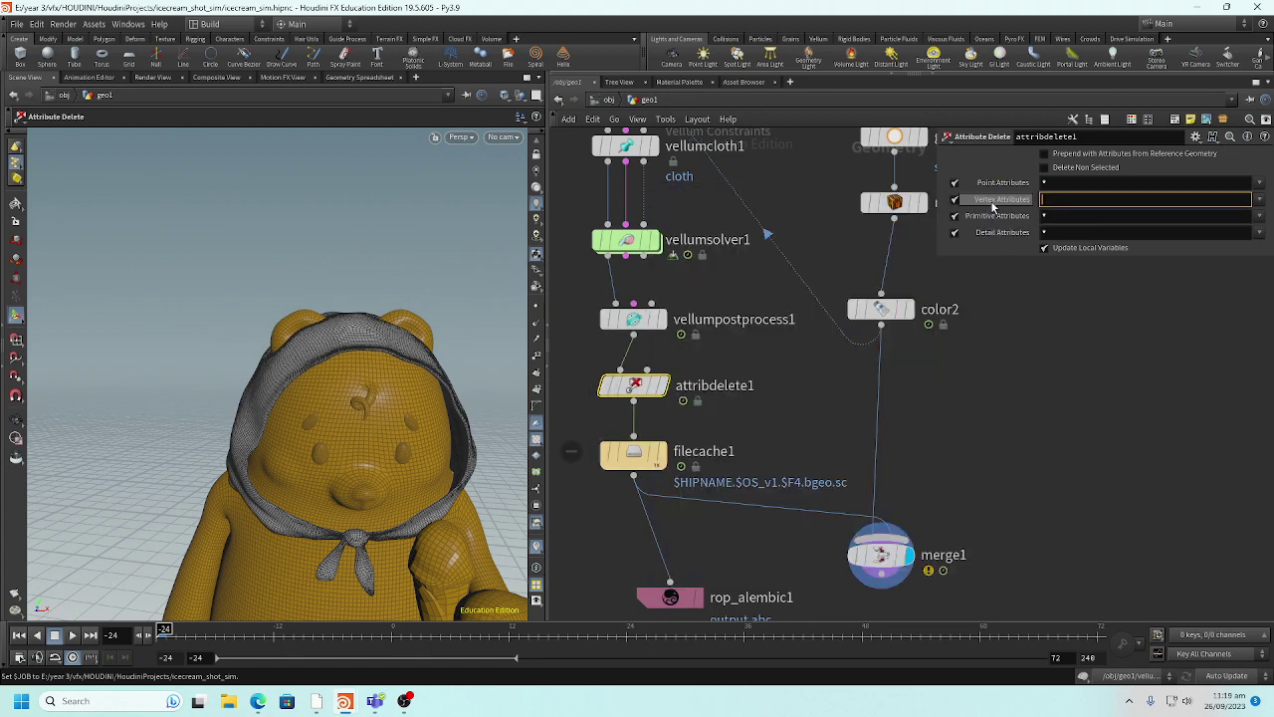
pyautogui.press('Return')
# - Examine the node info of attribdelete1 and vellumpostprocess1 for the attributes and groups they carry
pyautogui.moveTo(645, 388); pyautogui.dragTo(905, 297, button='middle')
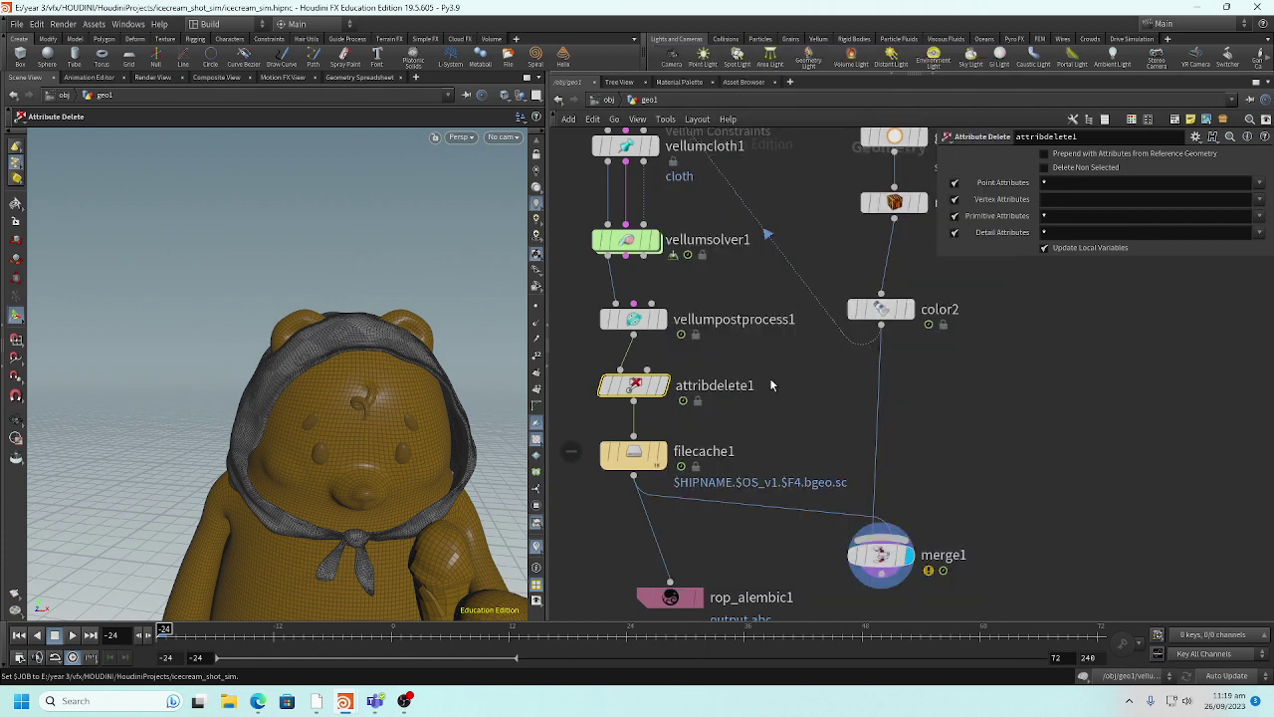
pyautogui.moveTo(776, 450); pyautogui.dragTo(795, 357, button='middle')
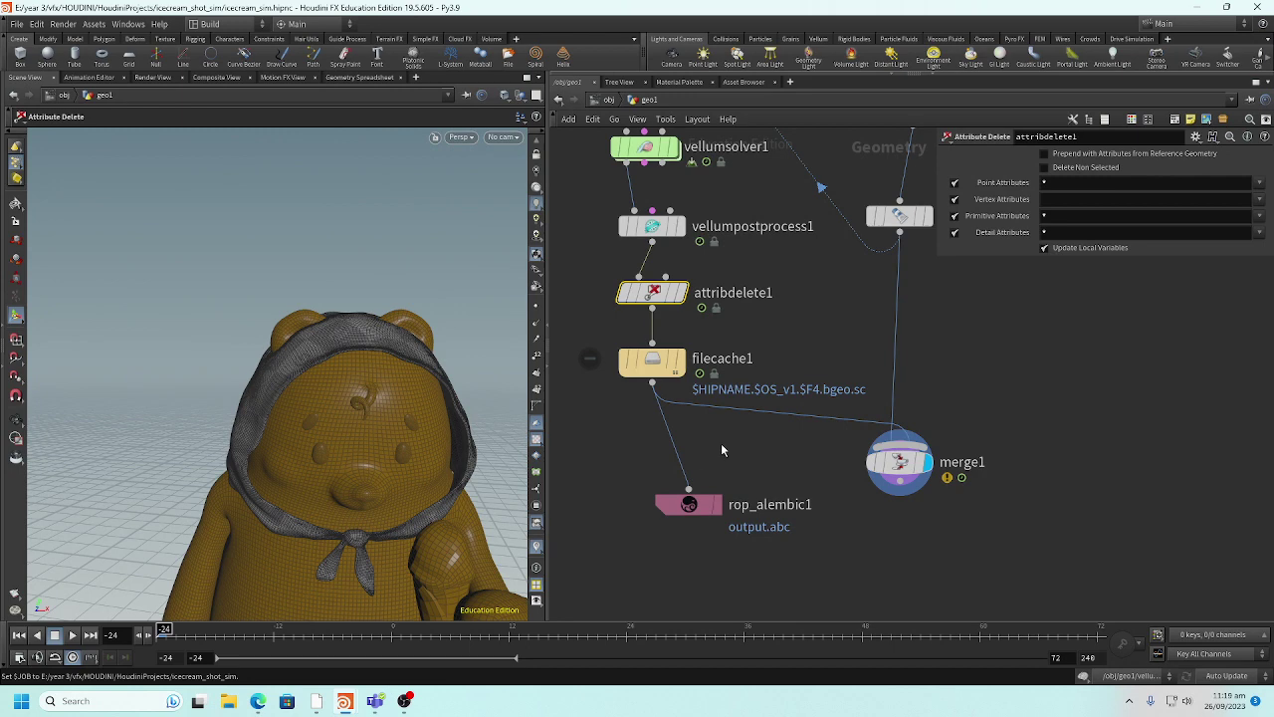
pyautogui.moveTo(720, 443); pyautogui.dragTo(682, 515, button='middle')
pyautogui.moveTo(754, 339); pyautogui.dragTo(797, 403, button='middle')
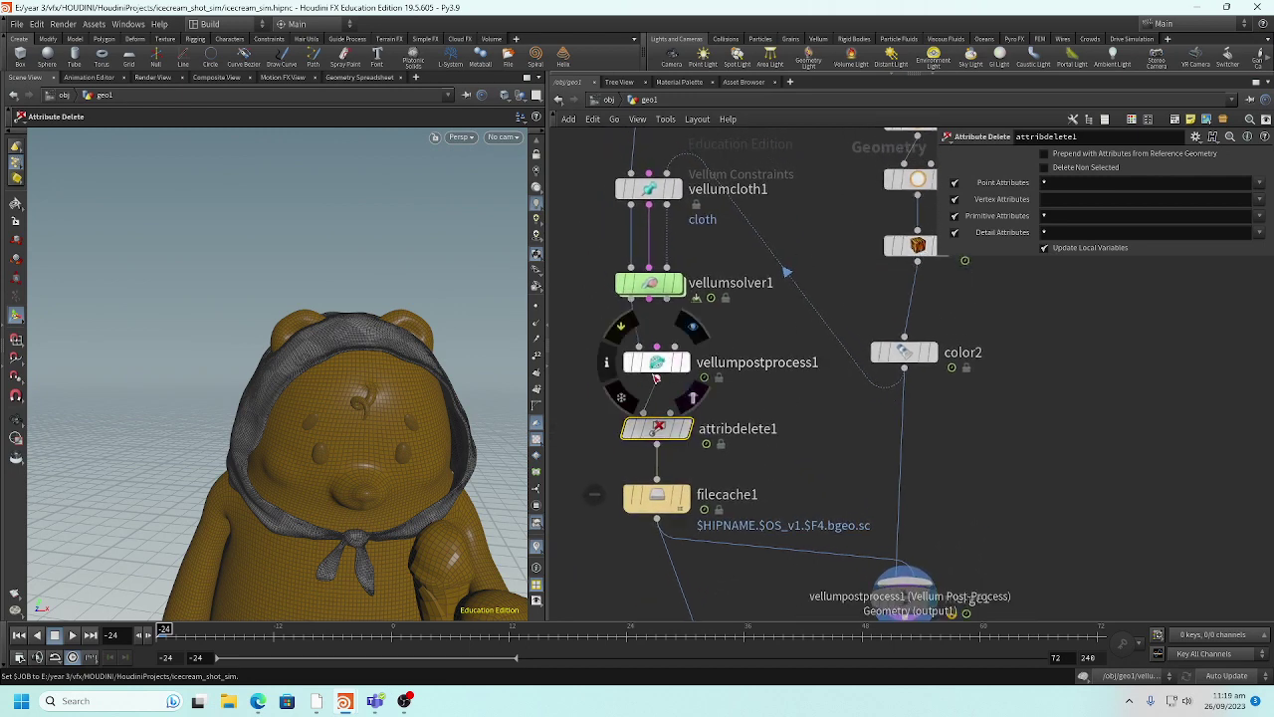
pyautogui.middleClick(657, 362)
pyautogui.moveTo(657, 358); pyautogui.dragTo(637, 474, button='middle')
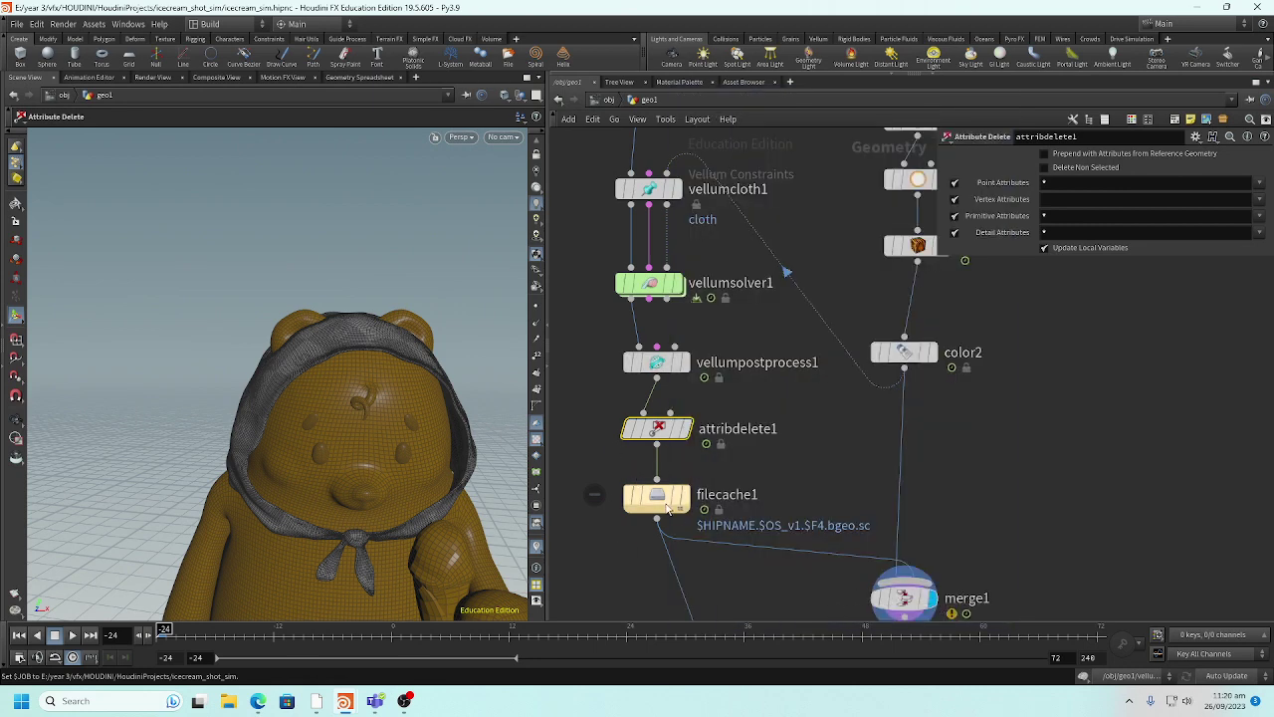
# - Move filecache1 further down and insert a Group Delete node between attribdelete1 and filecache1
pyautogui.moveTo(649, 498); pyautogui.dragTo(661, 556)
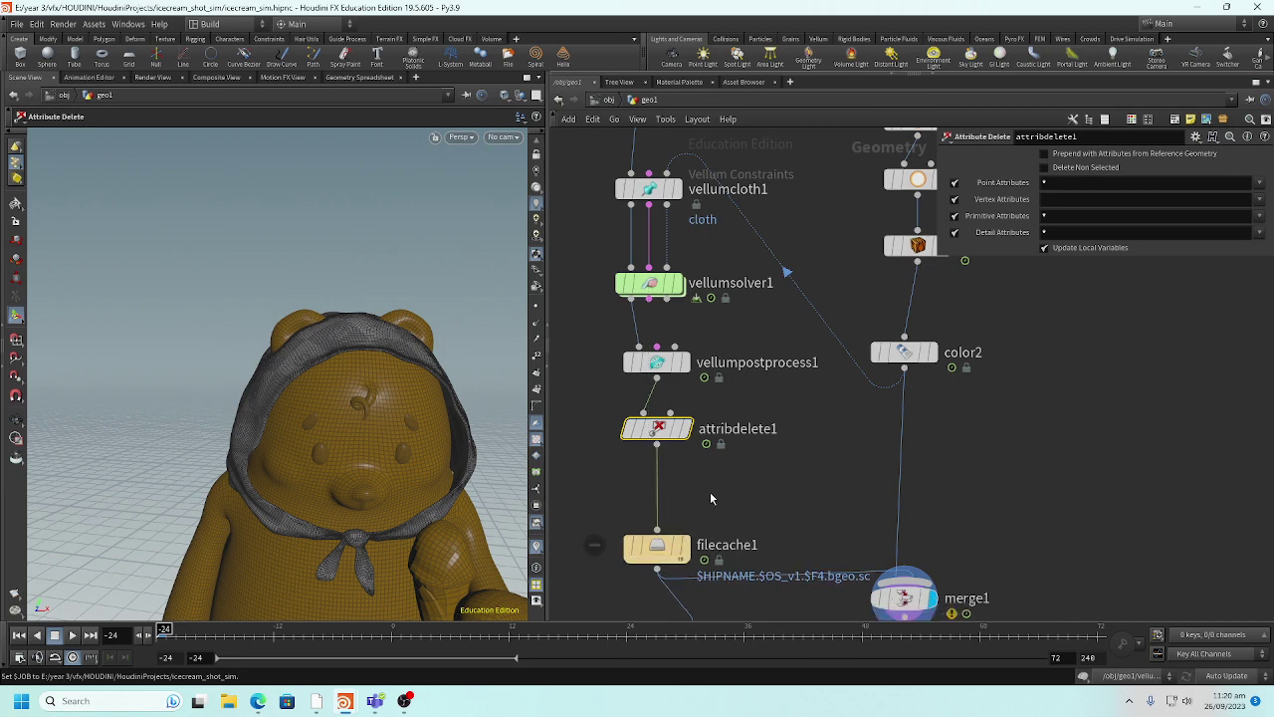
pyautogui.press('Tab')
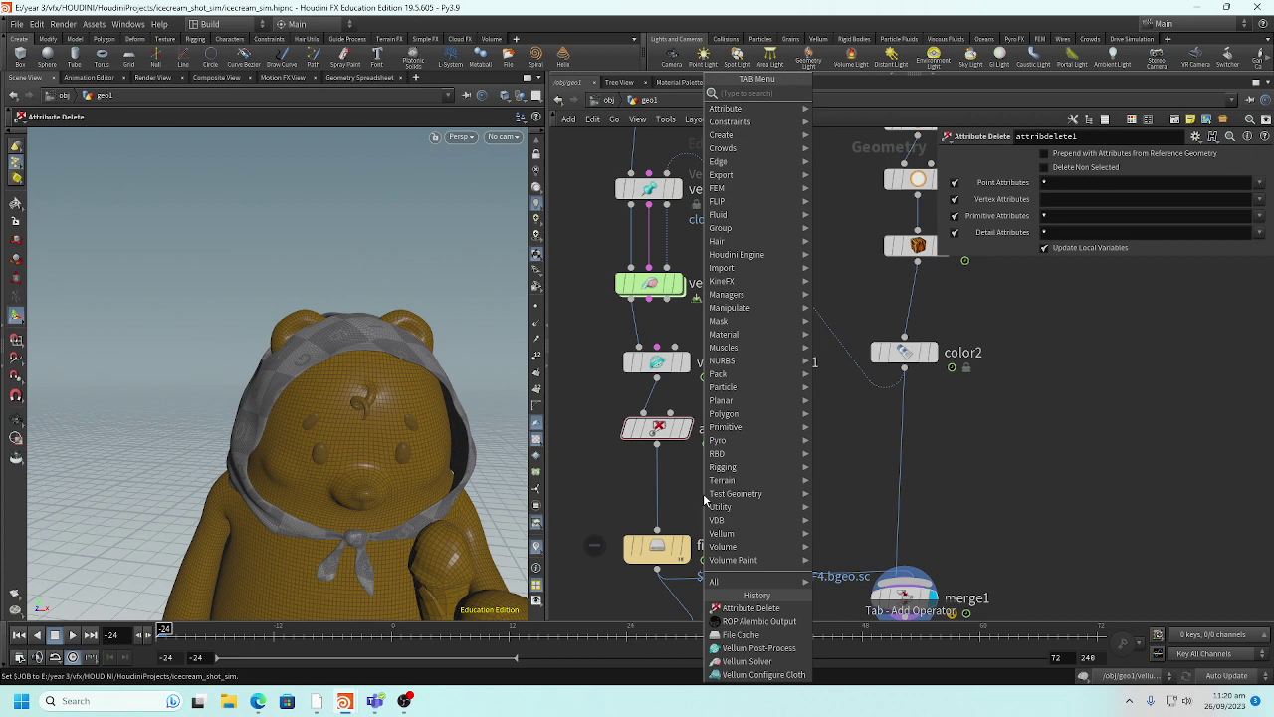
pyautogui.write('grd')
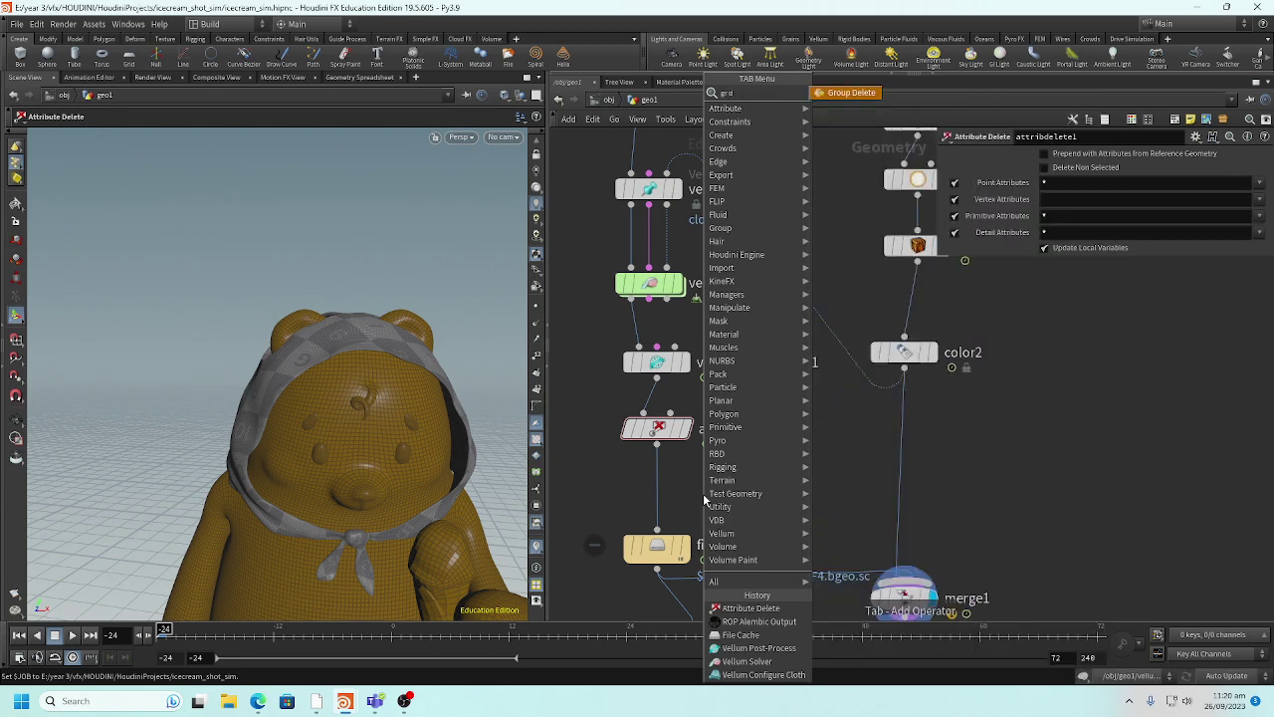
pyautogui.press('Return')
pyautogui.click(704, 499)
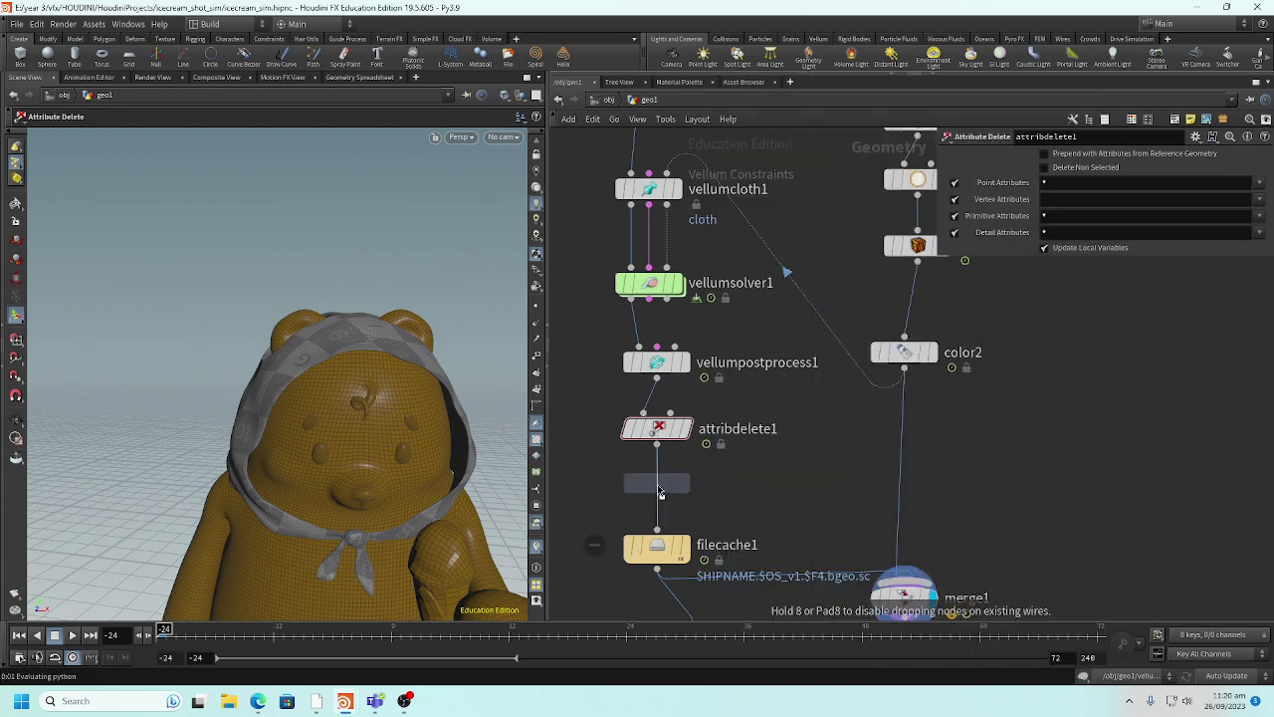
# - Set the group names of groupdelete1 to * and check its node info
pyautogui.click(1129, 194)
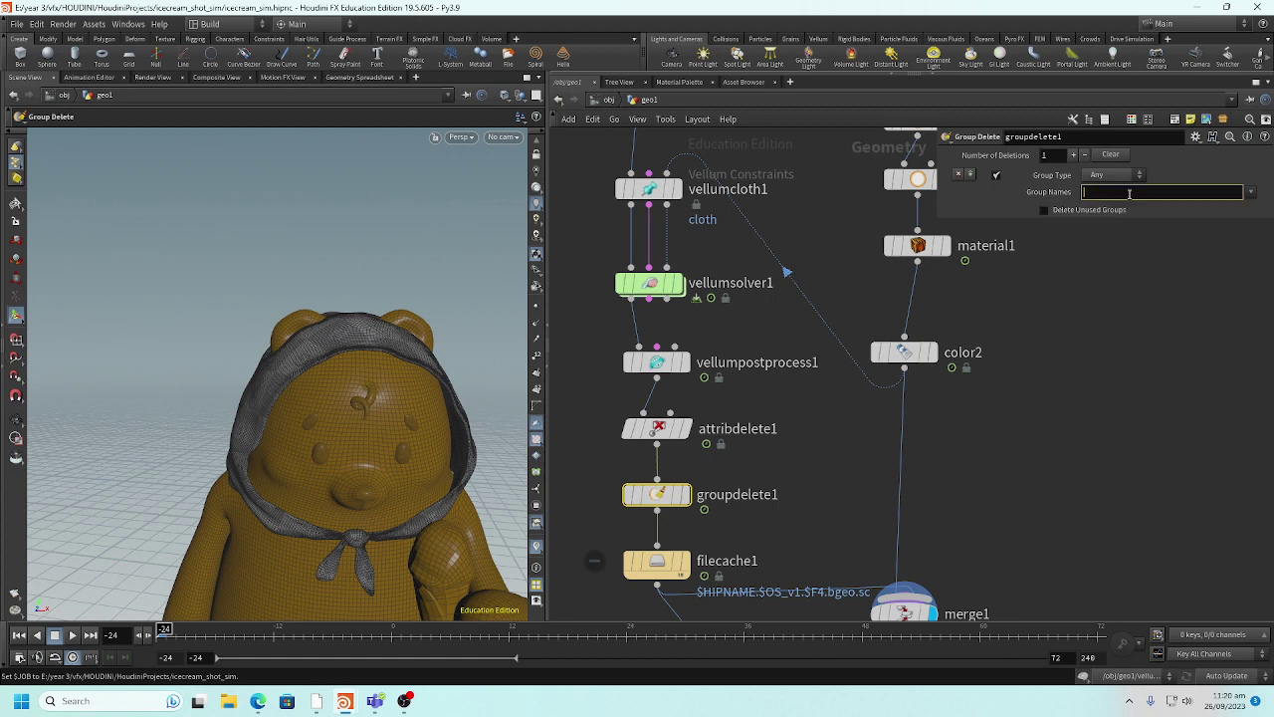
pyautogui.write('*')
pyautogui.press('Return')
pyautogui.moveTo(723, 493); pyautogui.dragTo(764, 455, button='middle')
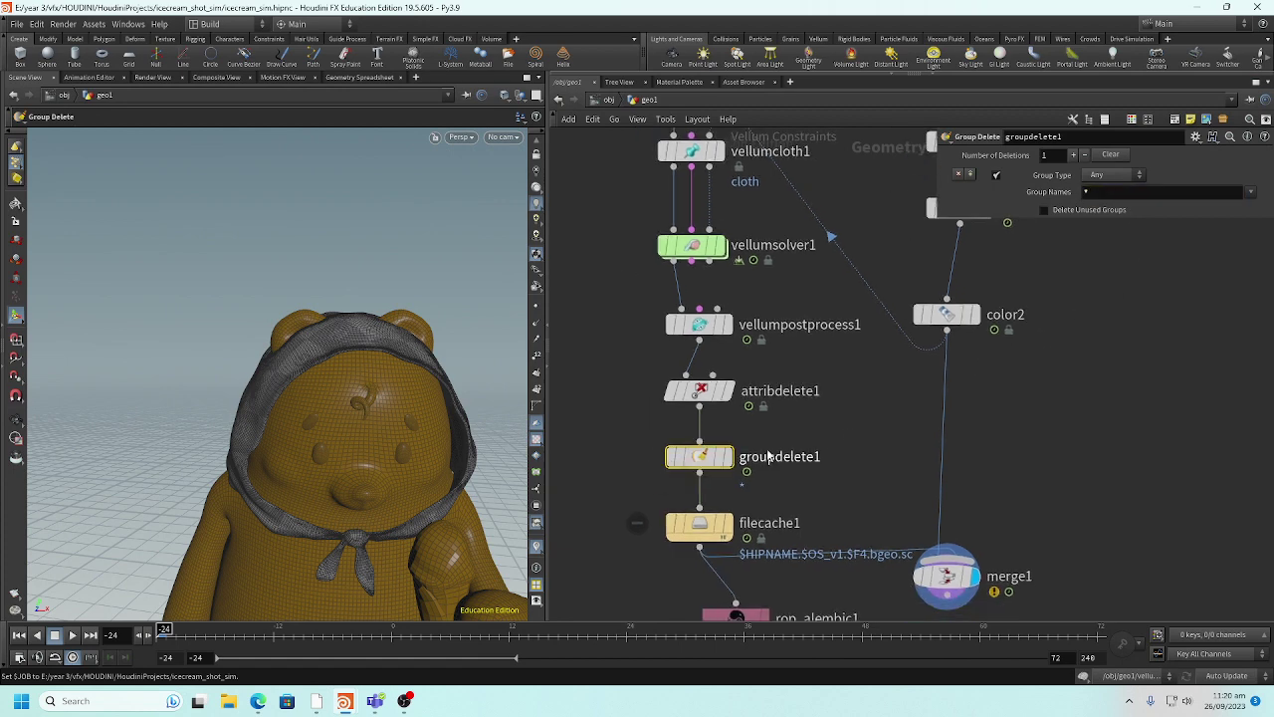
pyautogui.middleClick(695, 459)
pyautogui.moveTo(625, 474); pyautogui.dragTo(647, 412, button='middle')
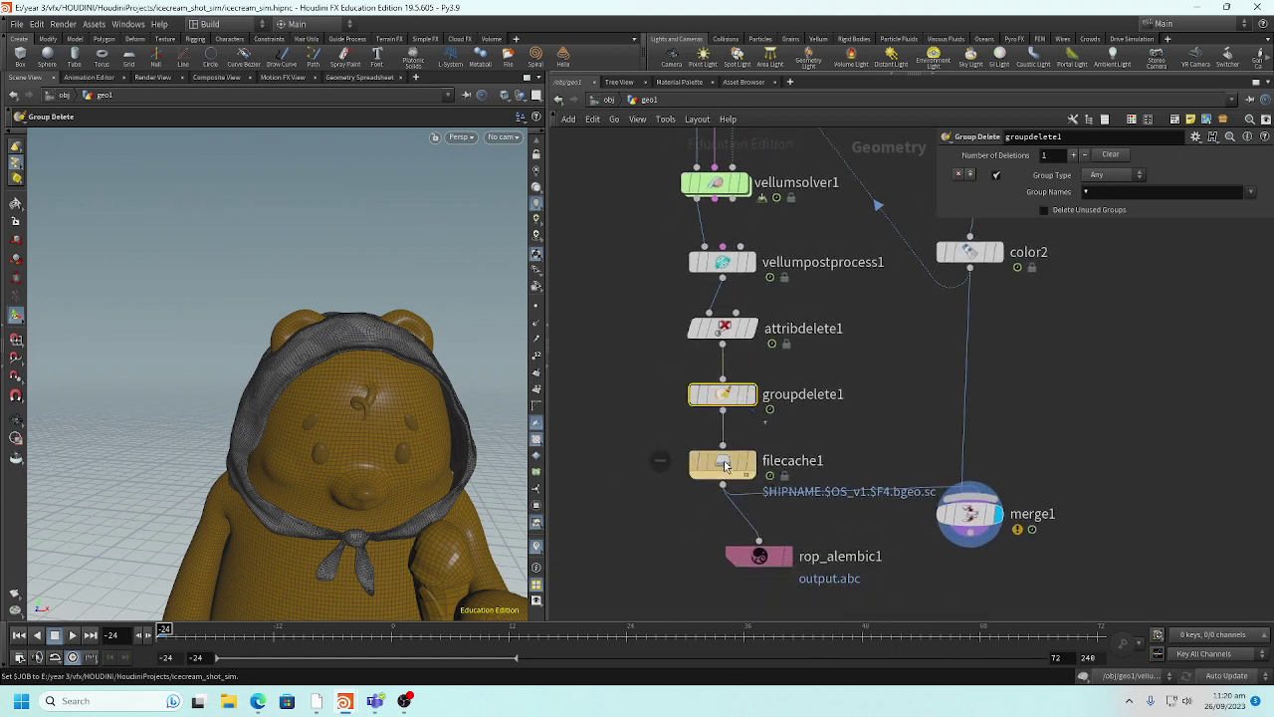
# - Set the base folder of filecache1 to the geo folder inside $HIP
pyautogui.click(726, 465)
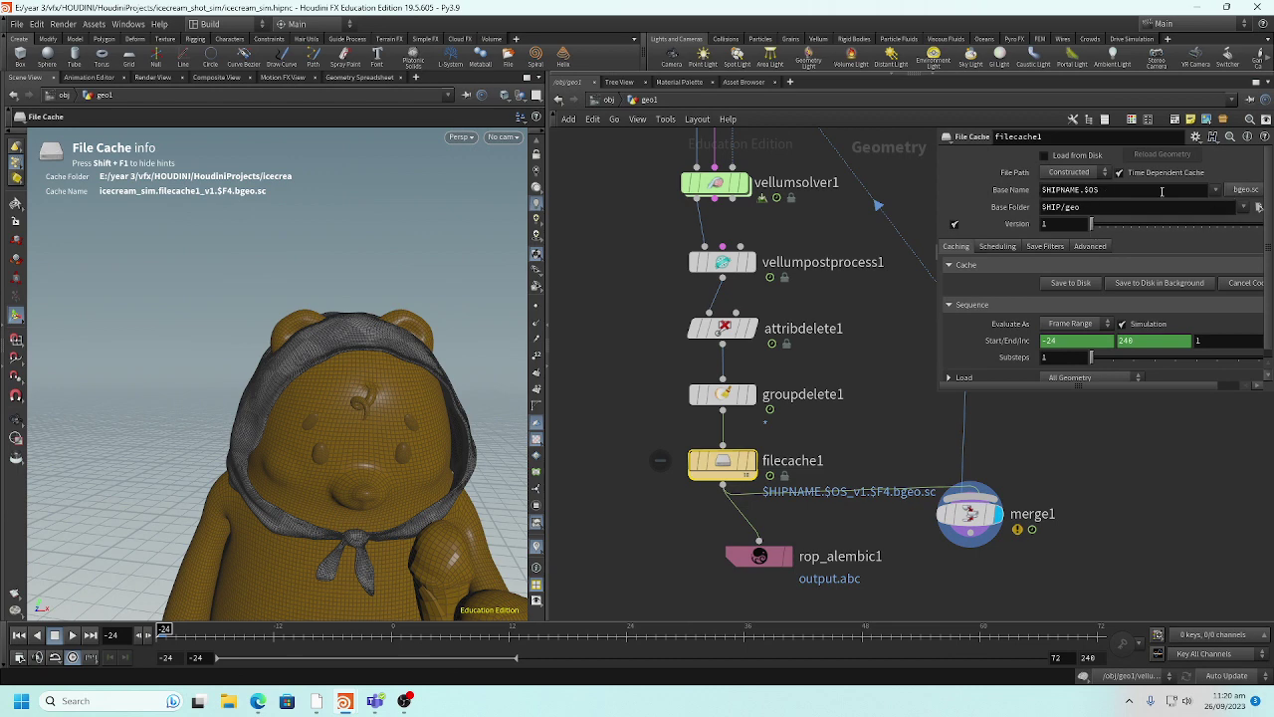
pyautogui.click(1257, 207)
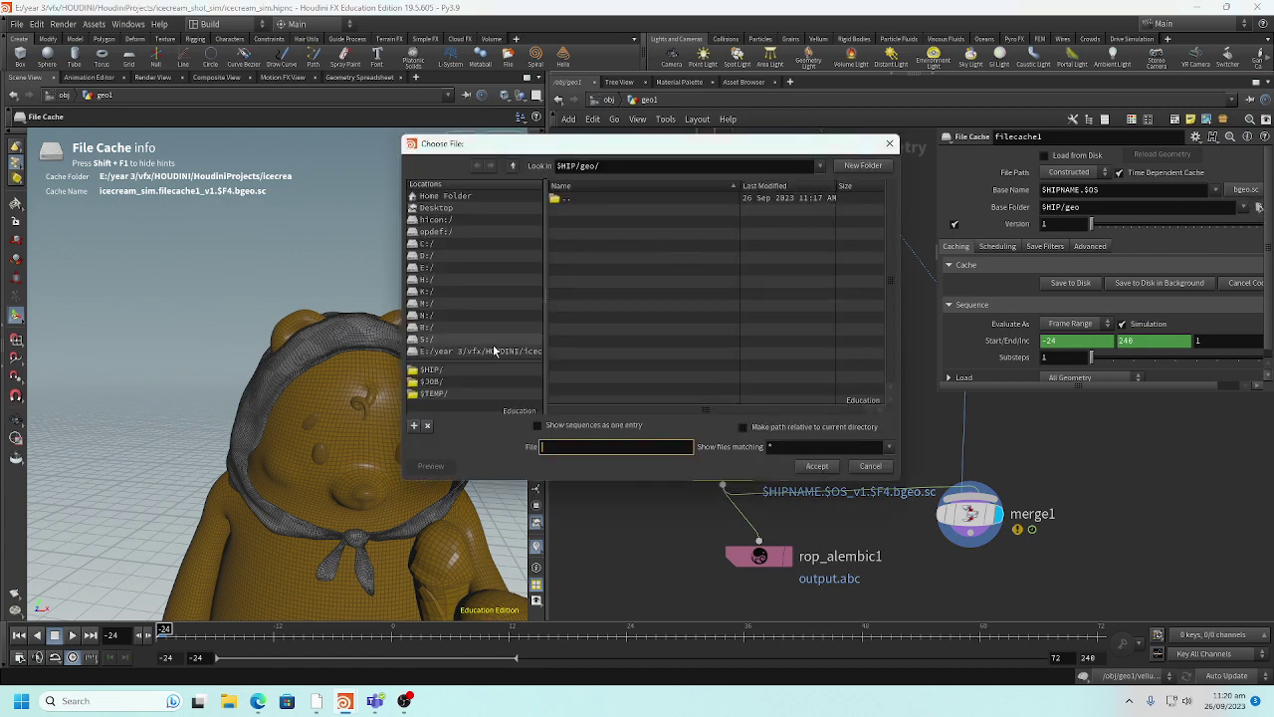
pyautogui.click(459, 375)
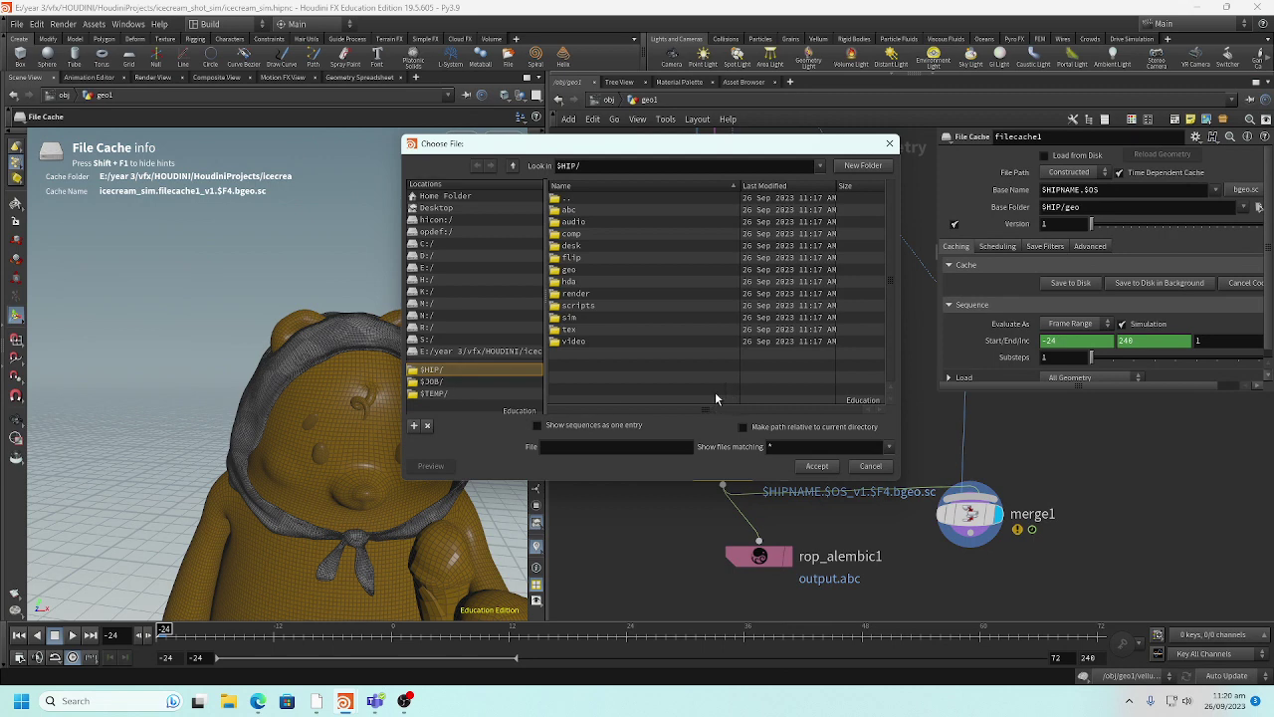
pyautogui.doubleClick(625, 270)
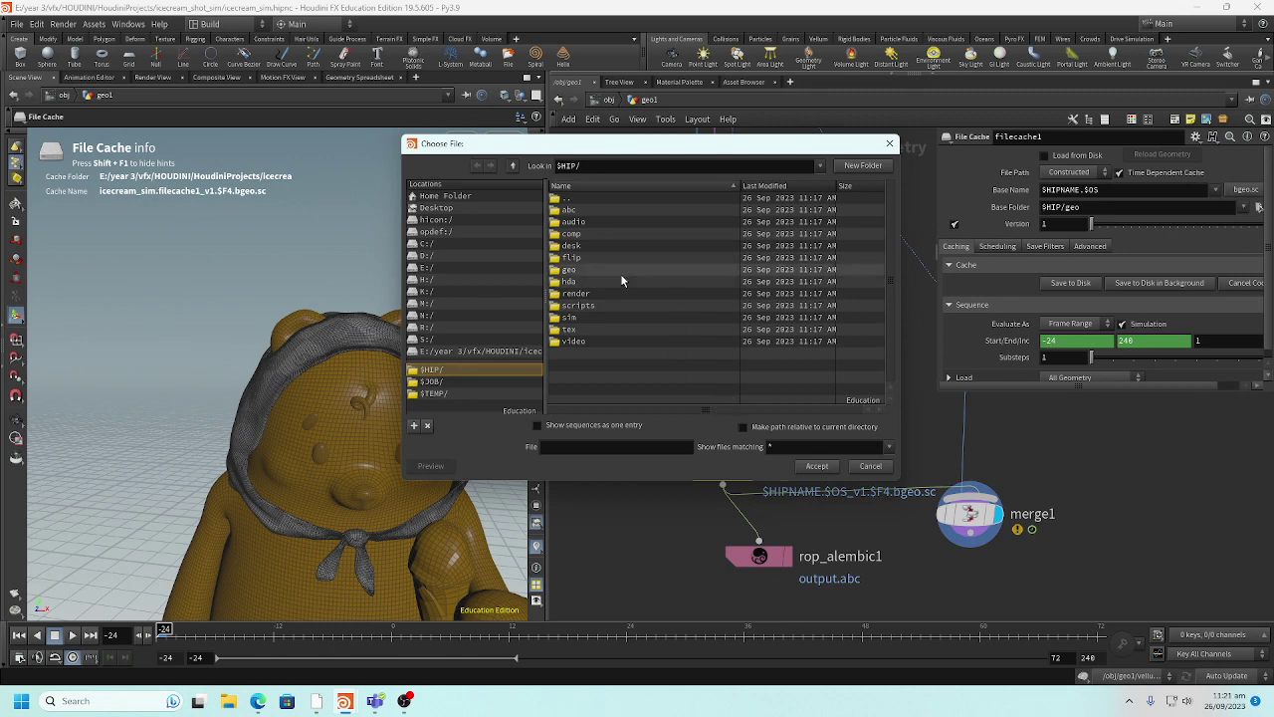
pyautogui.click(820, 466)
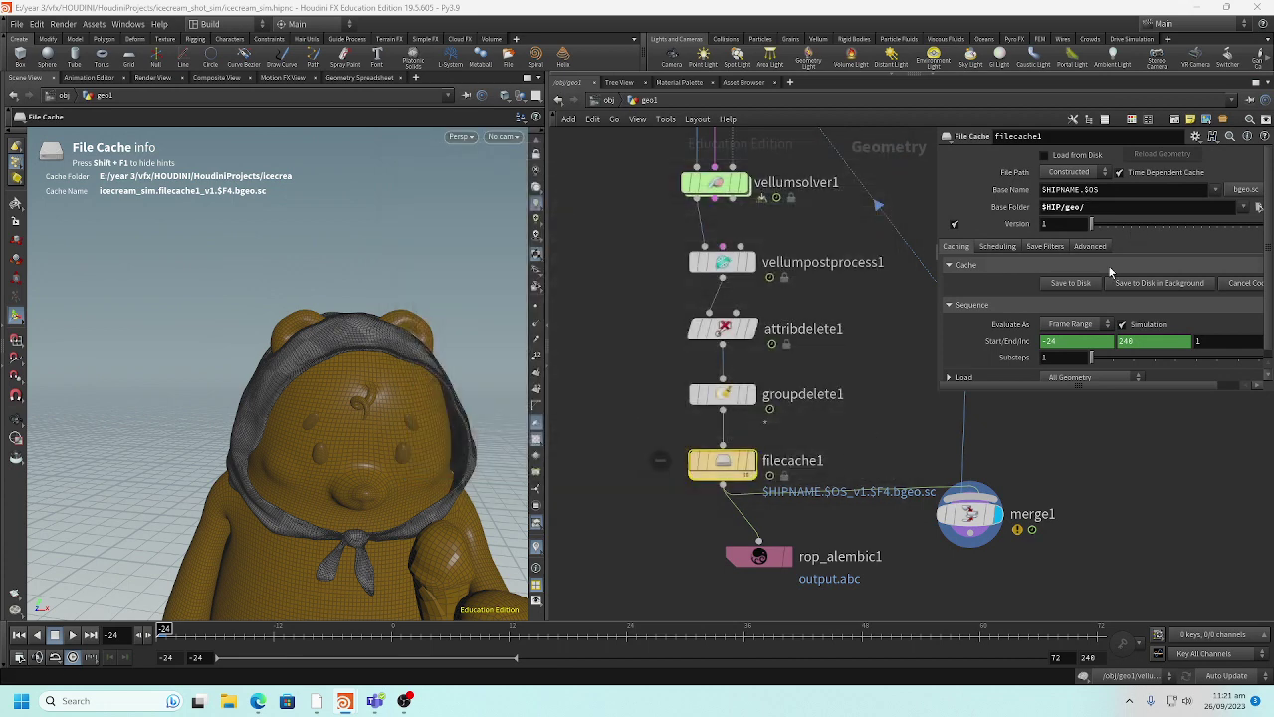
# - Keep filecache1 evaluating as Frame Range and remove the expressions from its Start/End/Inc values
pyautogui.click(1095, 325)
pyautogui.click(1069, 351)
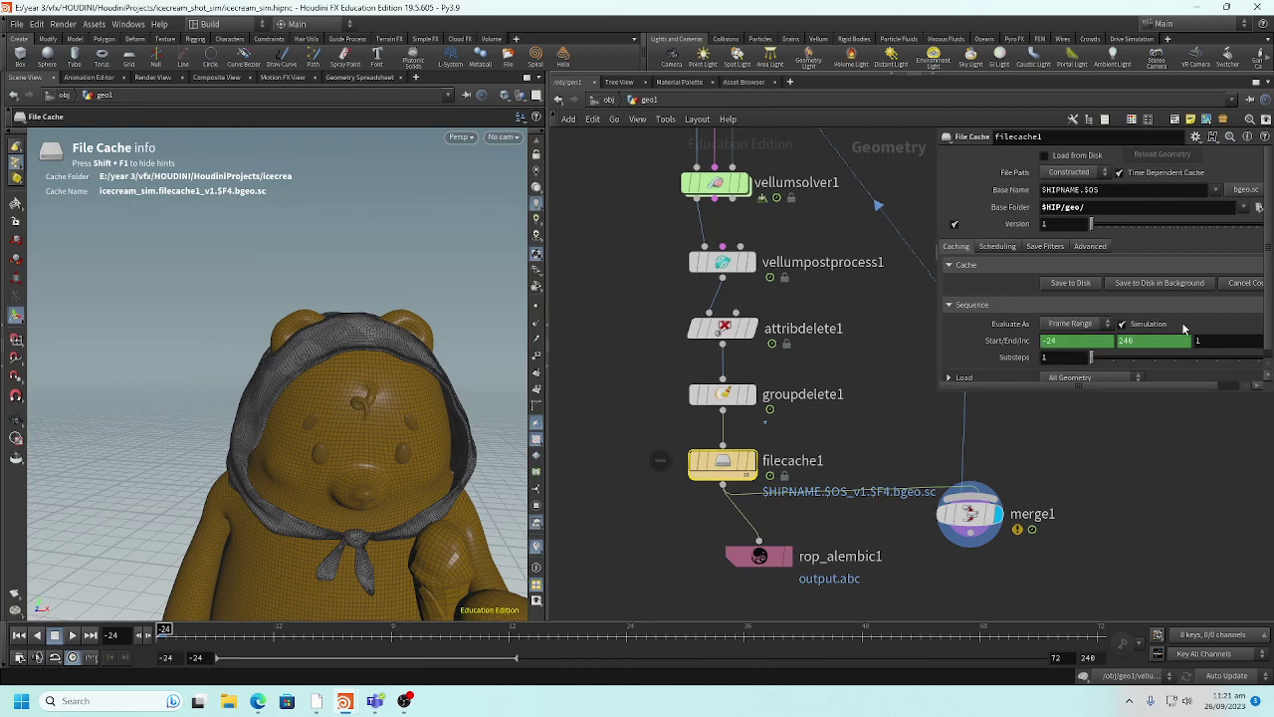
pyautogui.keyDown('shift'); pyautogui.click(1004, 341); pyautogui.keyUp('shift')
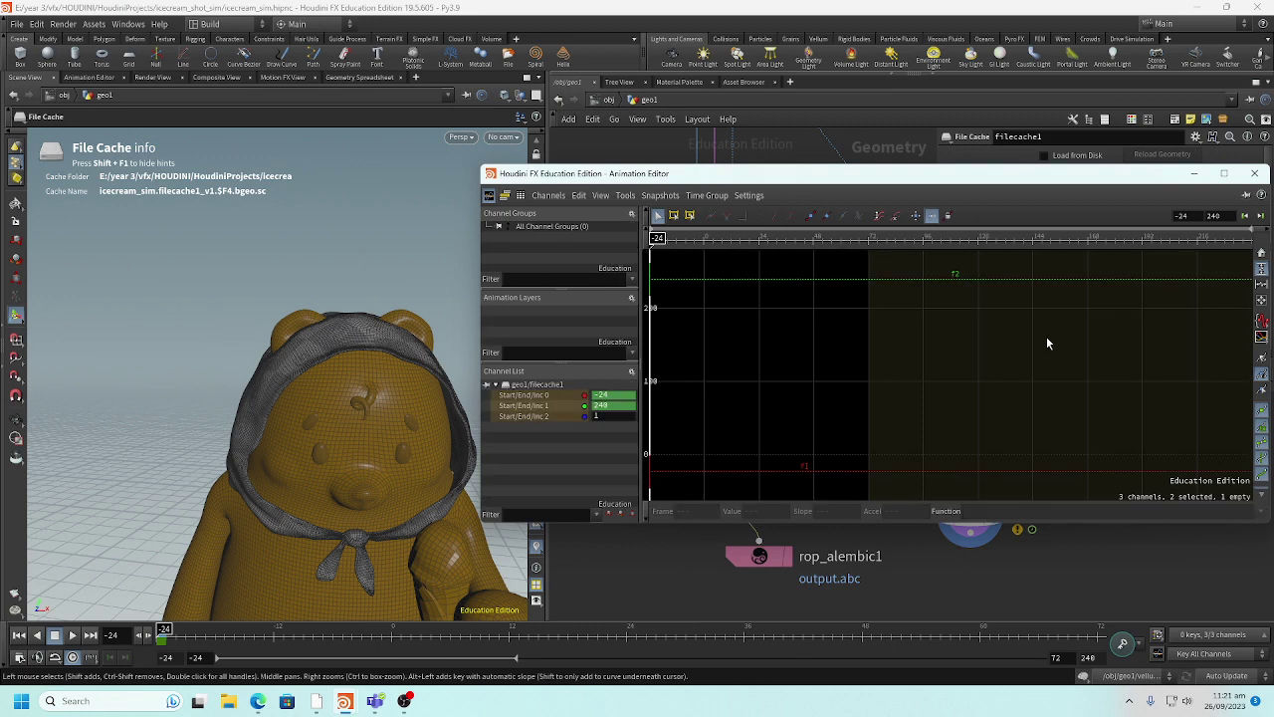
pyautogui.click(1254, 175)
pyautogui.keyDown('ctrl'); pyautogui.keyDown('shift'); pyautogui.click(1005, 341); pyautogui.keyUp('shift'); pyautogui.keyUp('ctrl')
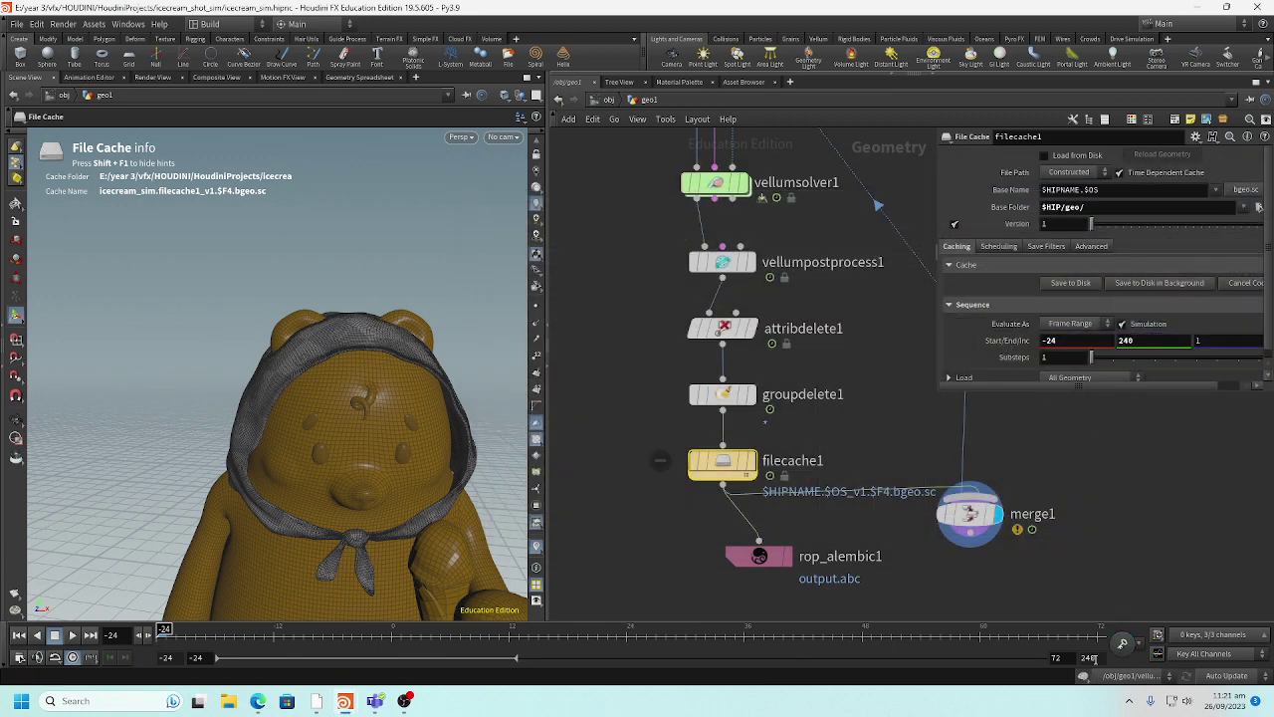
# - Set the timeline's global end frame to 20
pyautogui.moveTo(1096, 658); pyautogui.dragTo(1034, 657)
pyautogui.write('20')
pyautogui.press('Return')
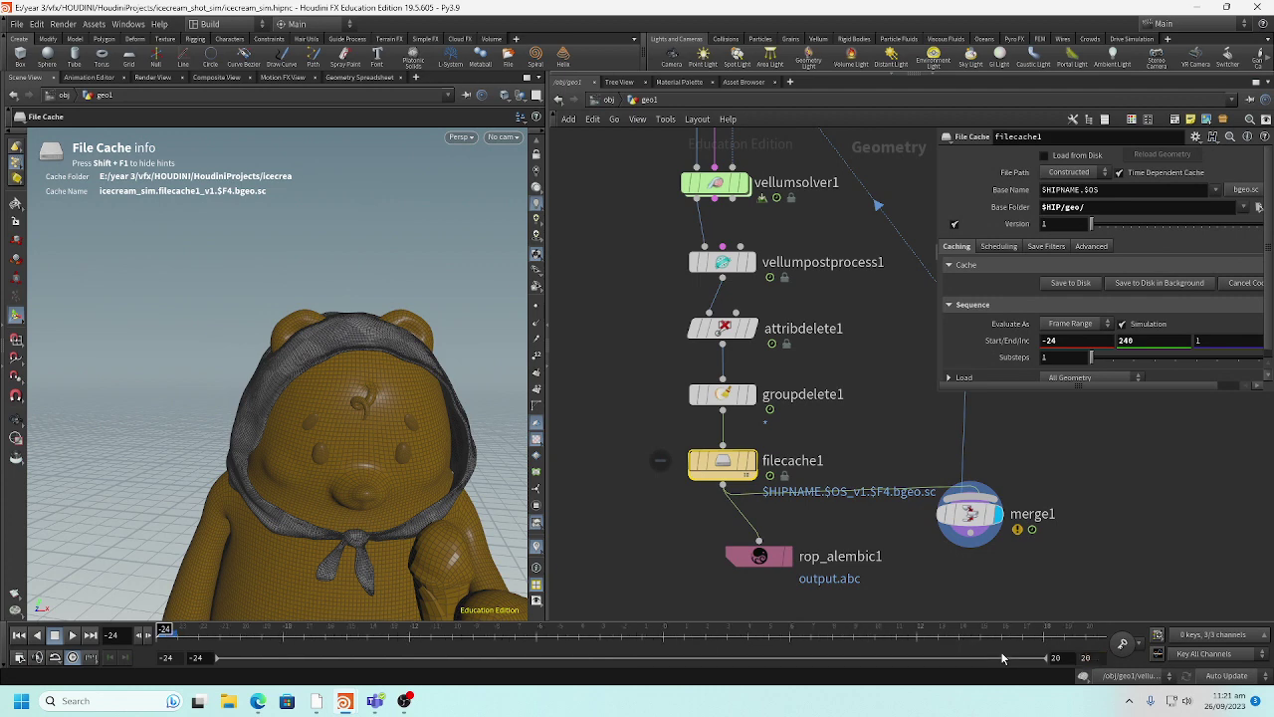
# - Set the end frame of filecache1's frame range to 20
pyautogui.doubleClick(1123, 341)
pyautogui.write('20')
pyautogui.press('Return')
pyautogui.moveTo(852, 528); pyautogui.dragTo(847, 492, button='middle')
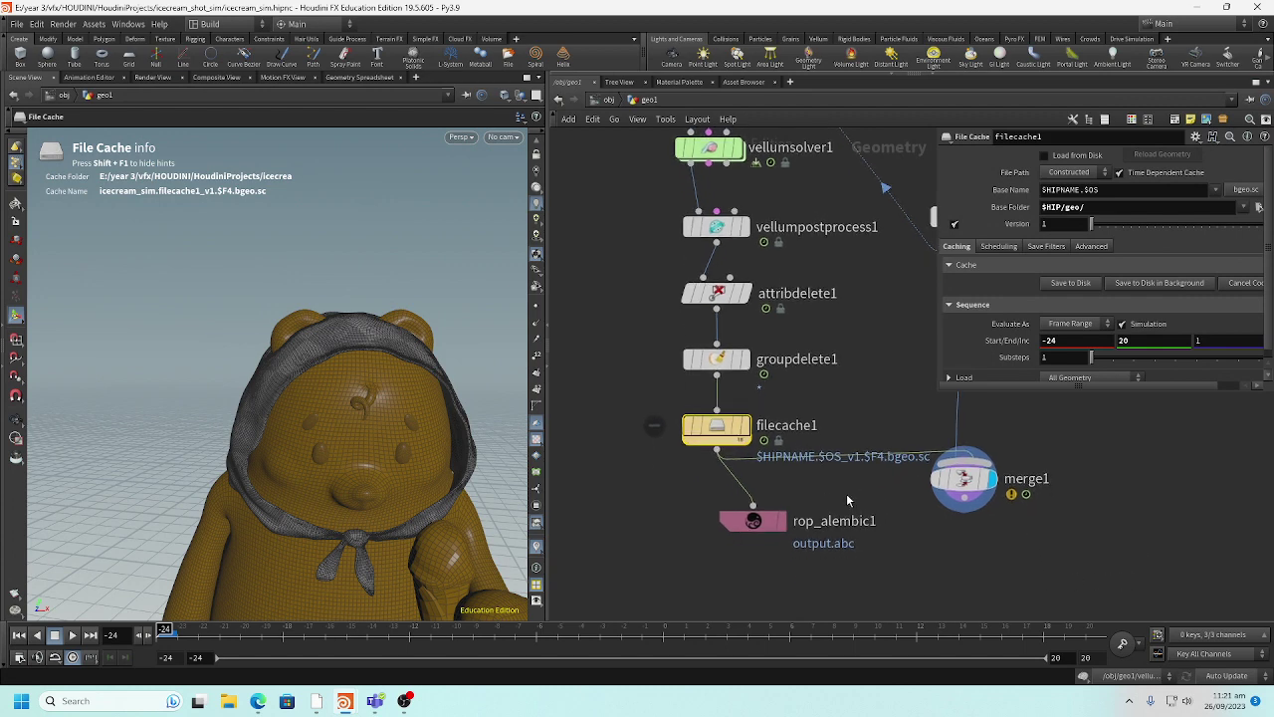
pyautogui.moveTo(744, 428)
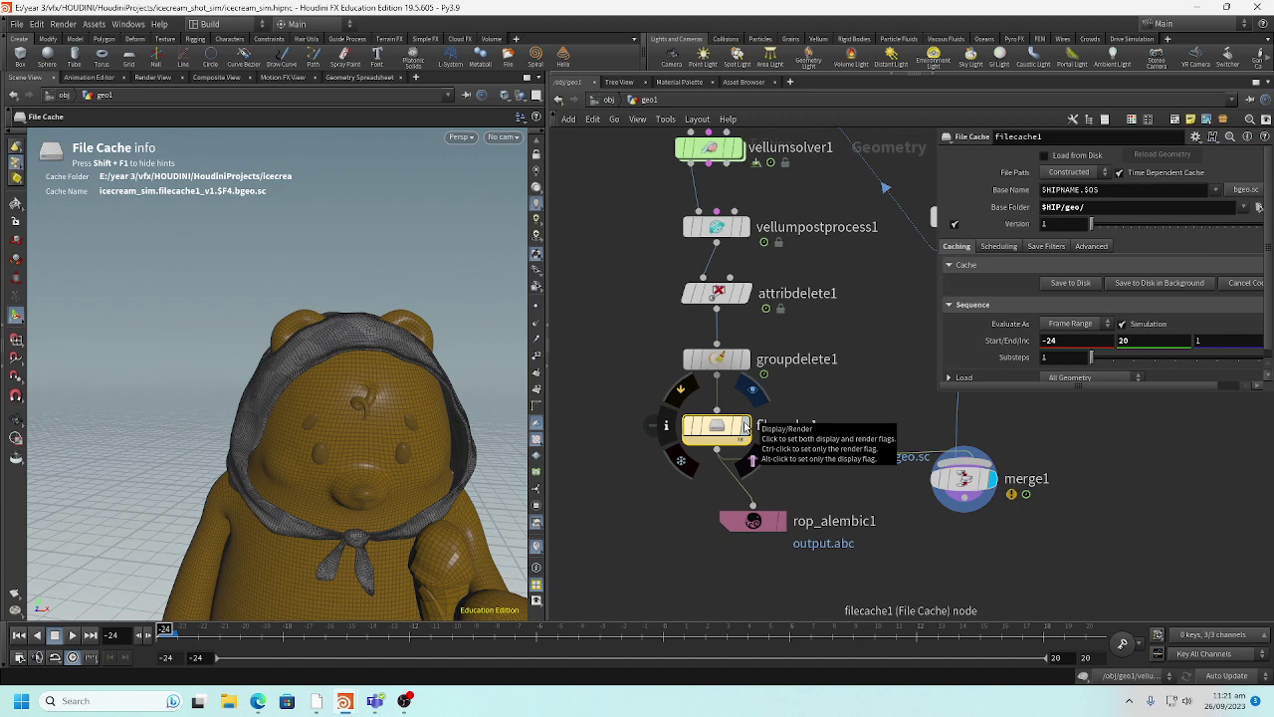
# - Save the filecache1 simulation cache to disk and cut the wire between groupdelete1 and filecache1
pyautogui.click(1063, 286)
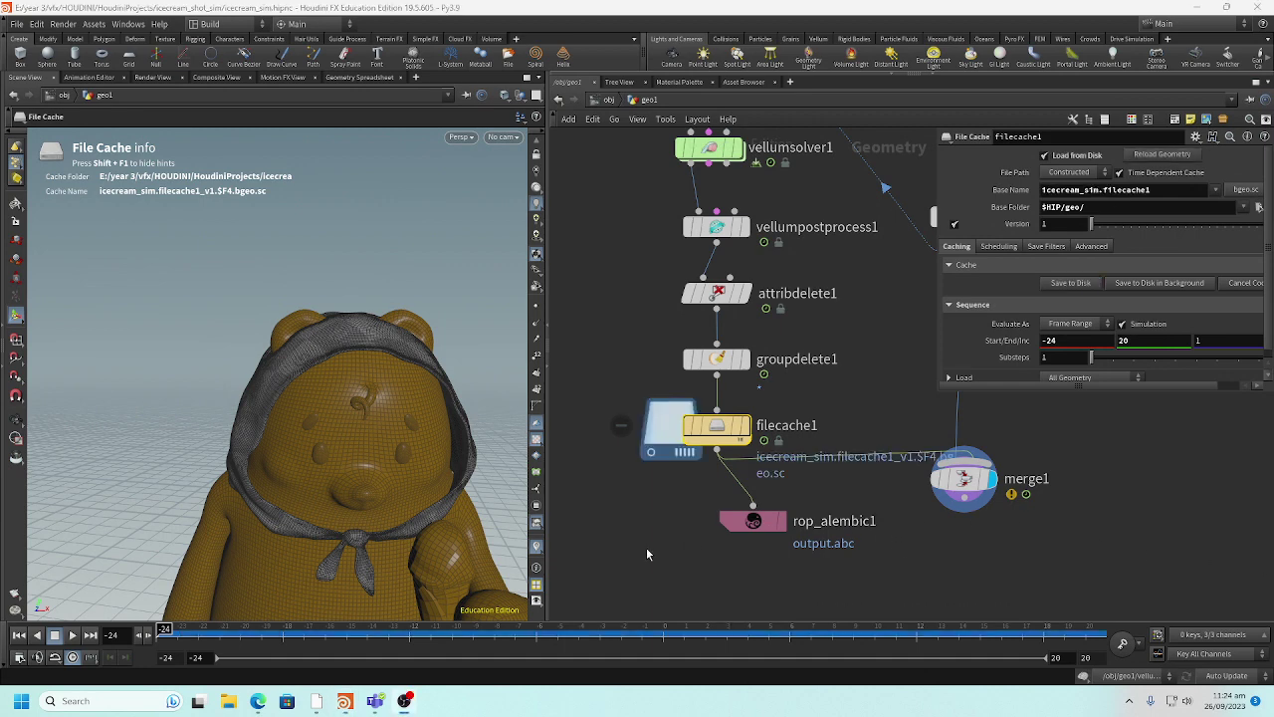
pyautogui.moveTo(728, 433)
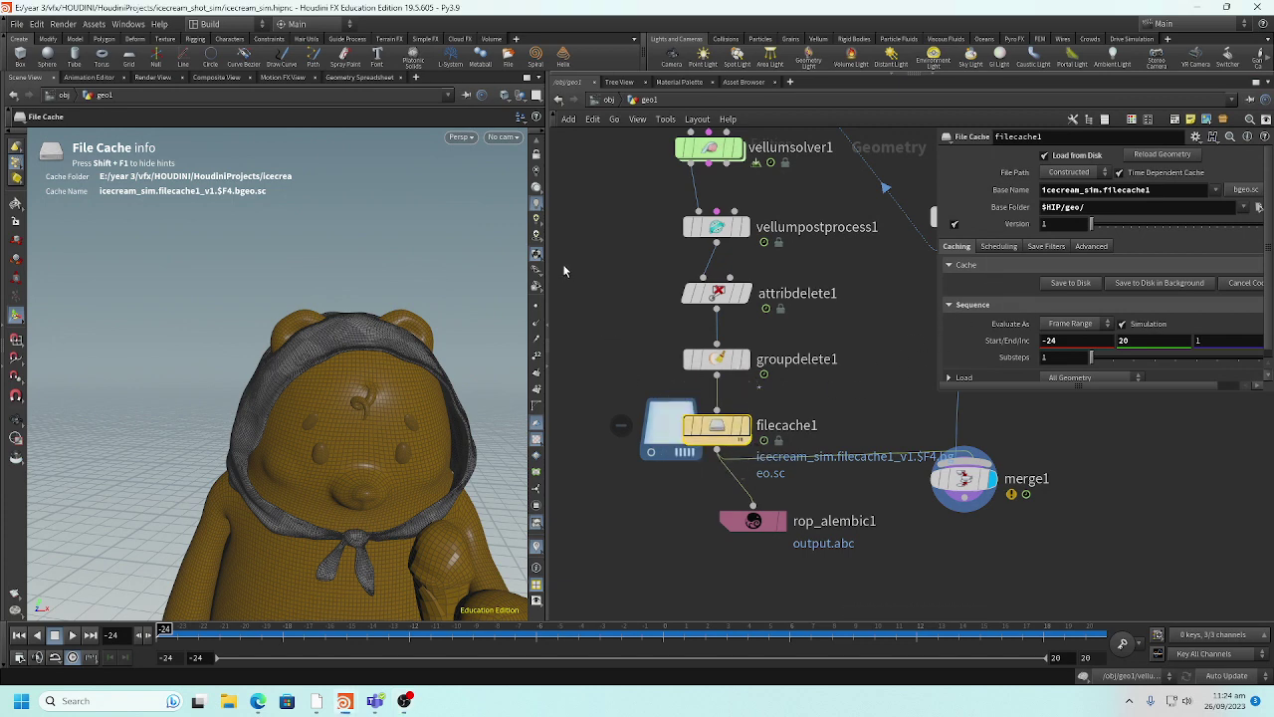
pyautogui.scroll(-5, 647, 311)
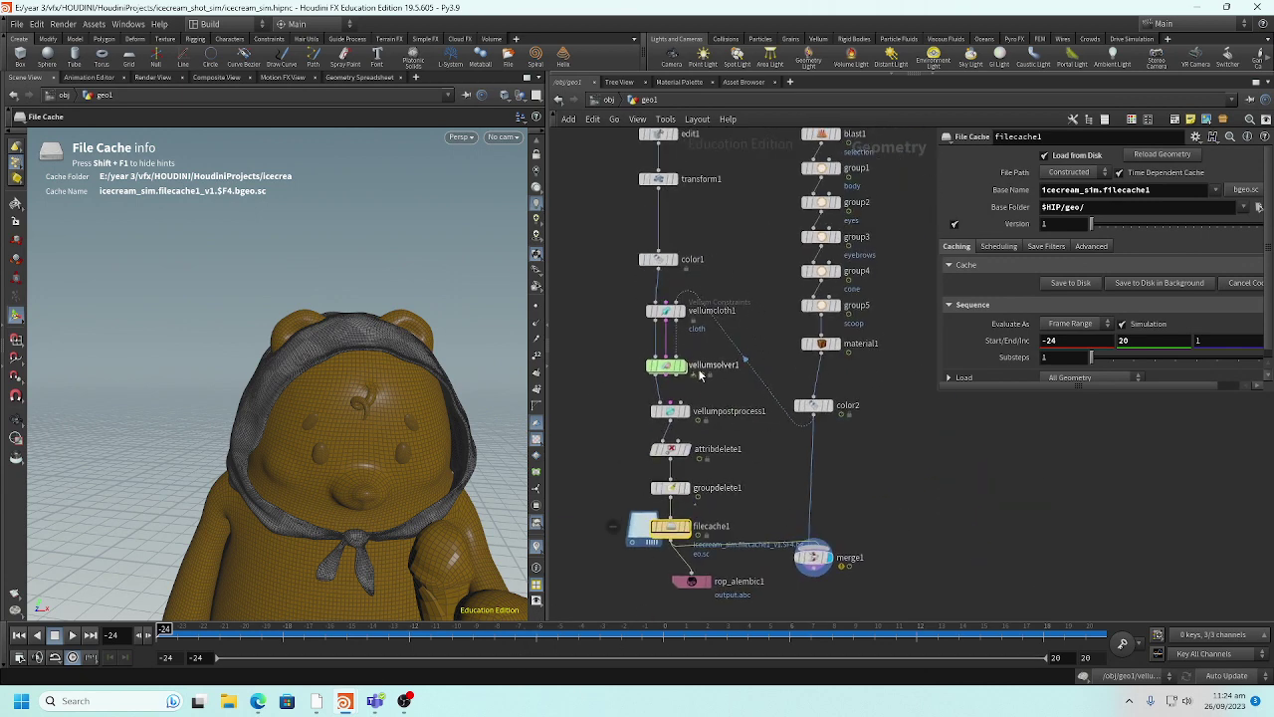
pyautogui.scroll(6, 706, 500)
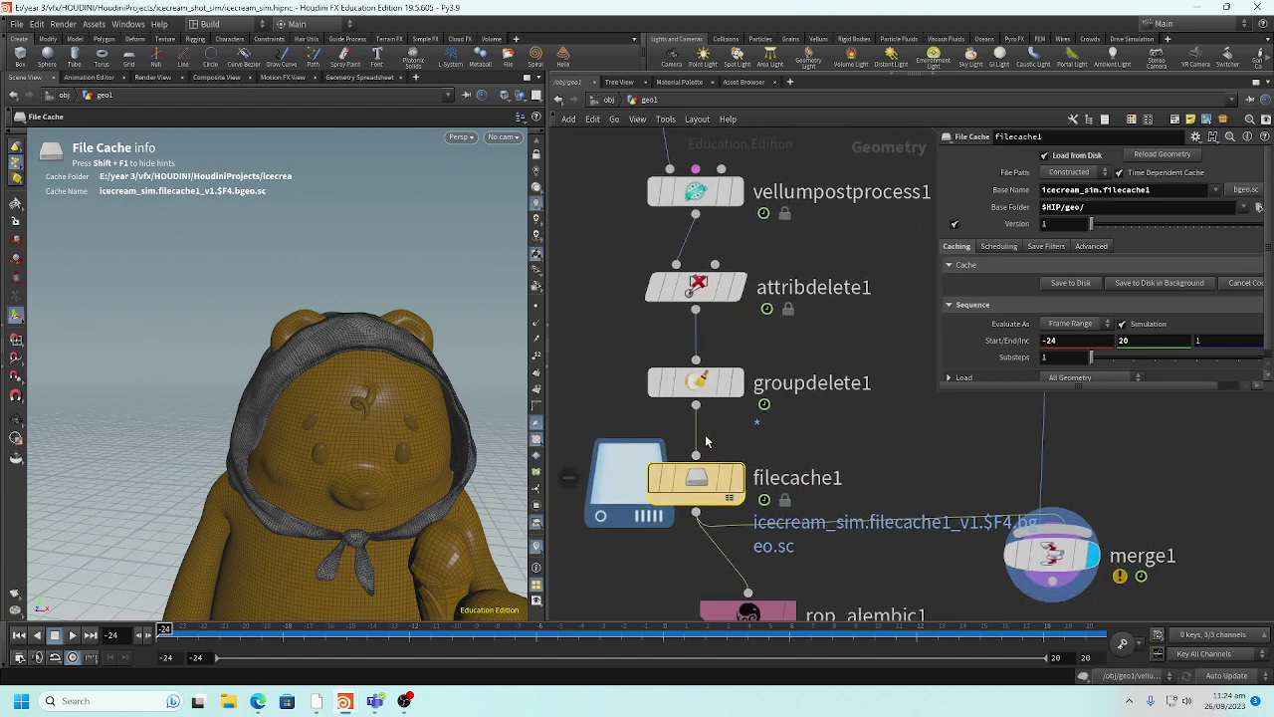
pyautogui.press('y')
pyautogui.moveTo(721, 428); pyautogui.dragTo(639, 429)
# - Scrub through the timeline up to the final frames to check the scarf's playback from the disconnected cache
pyautogui.click(241, 630)
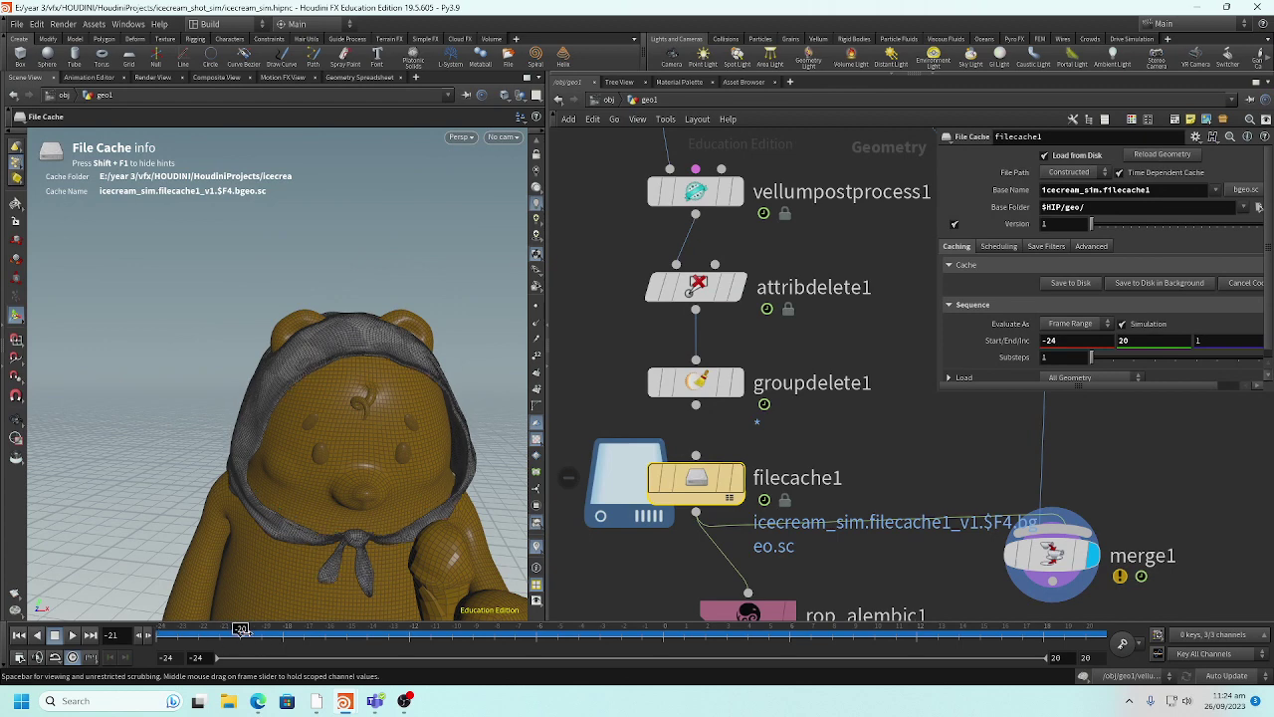
pyautogui.moveTo(241, 629); pyautogui.dragTo(1047, 633)
pyautogui.moveTo(1064, 630); pyautogui.dragTo(959, 631)
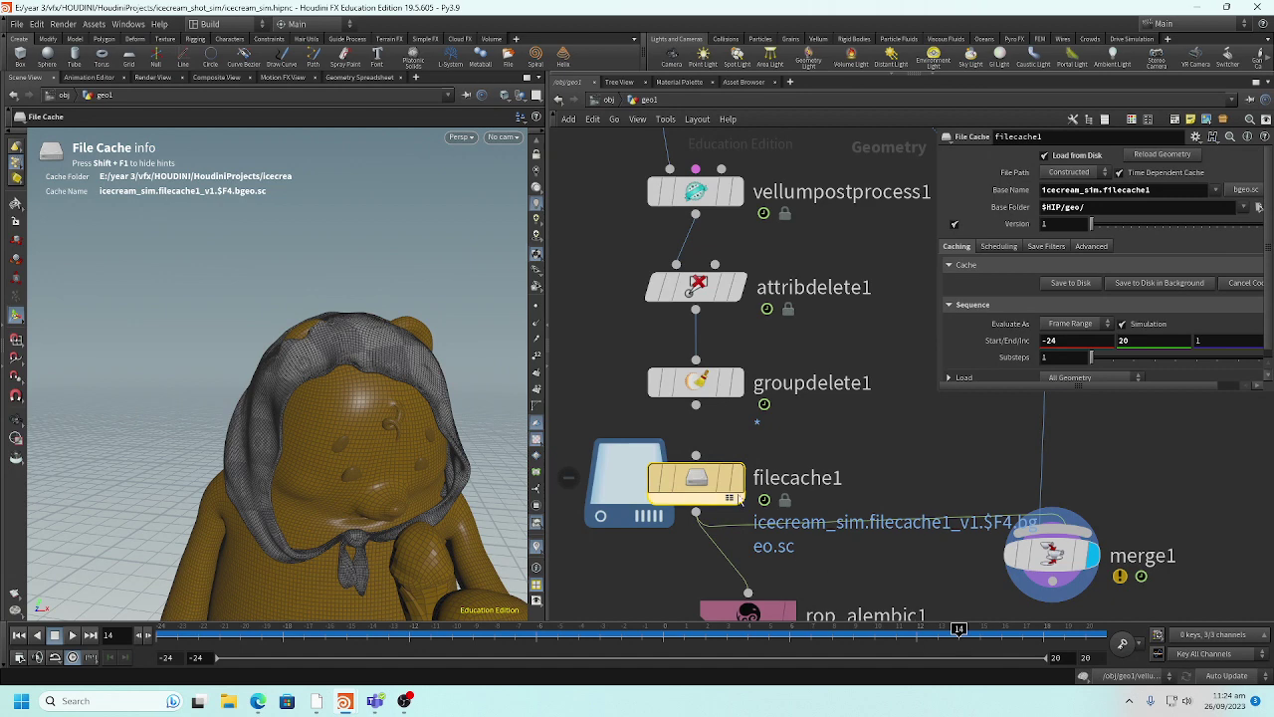
# - Move the filecache1 node aside, below and left of groupdelete1, to separate it from the simulation chain
pyautogui.scroll(-2, 724, 485)
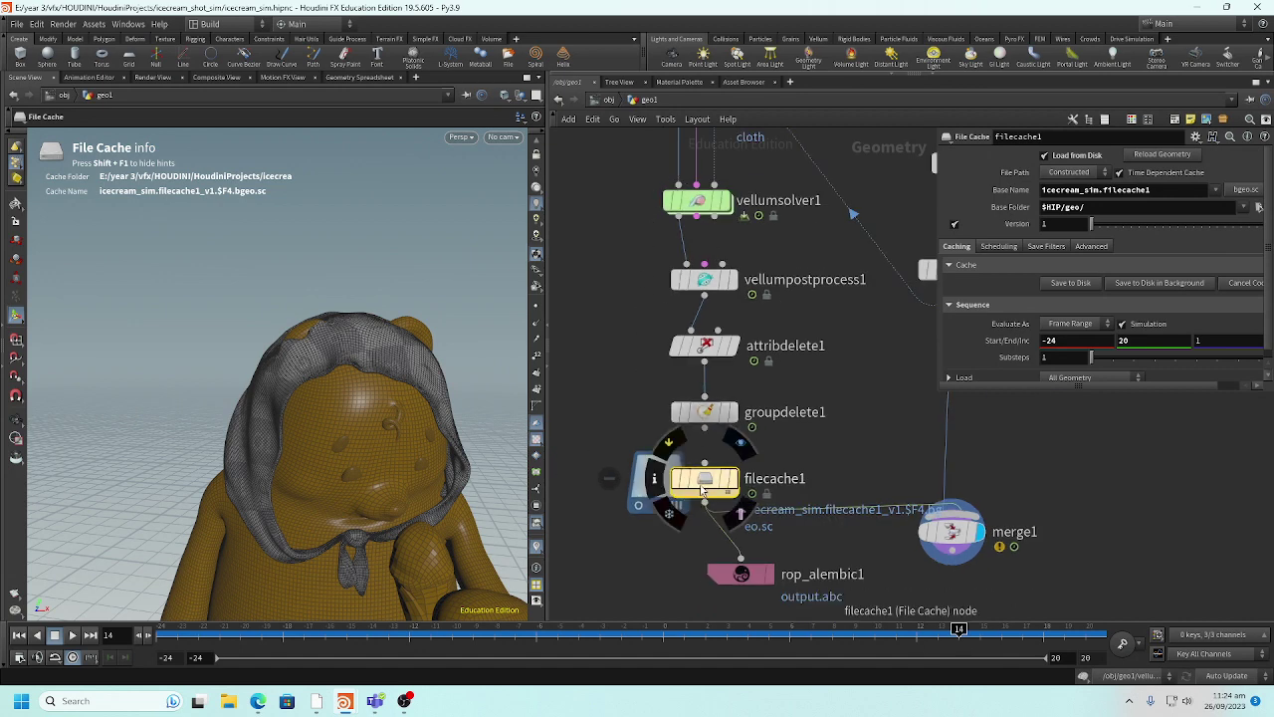
pyautogui.moveTo(705, 491); pyautogui.dragTo(631, 498)
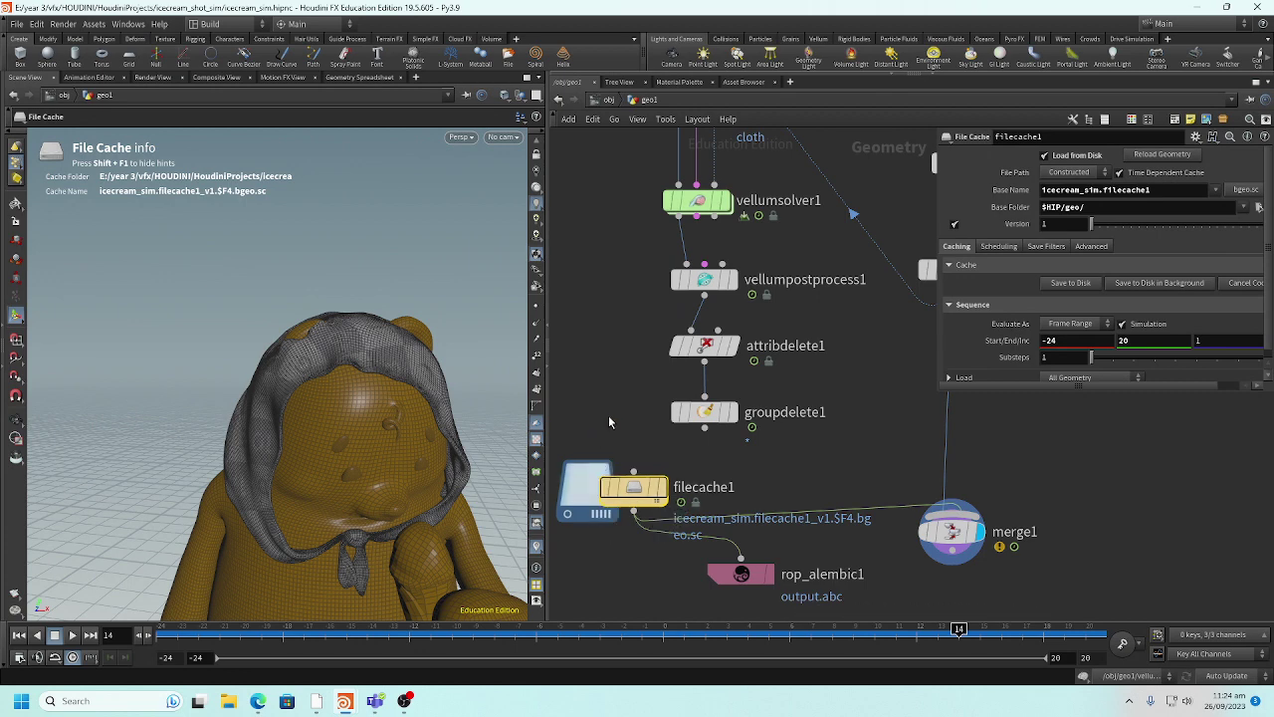
pyautogui.moveTo(608, 416); pyautogui.dragTo(692, 386, button='middle')
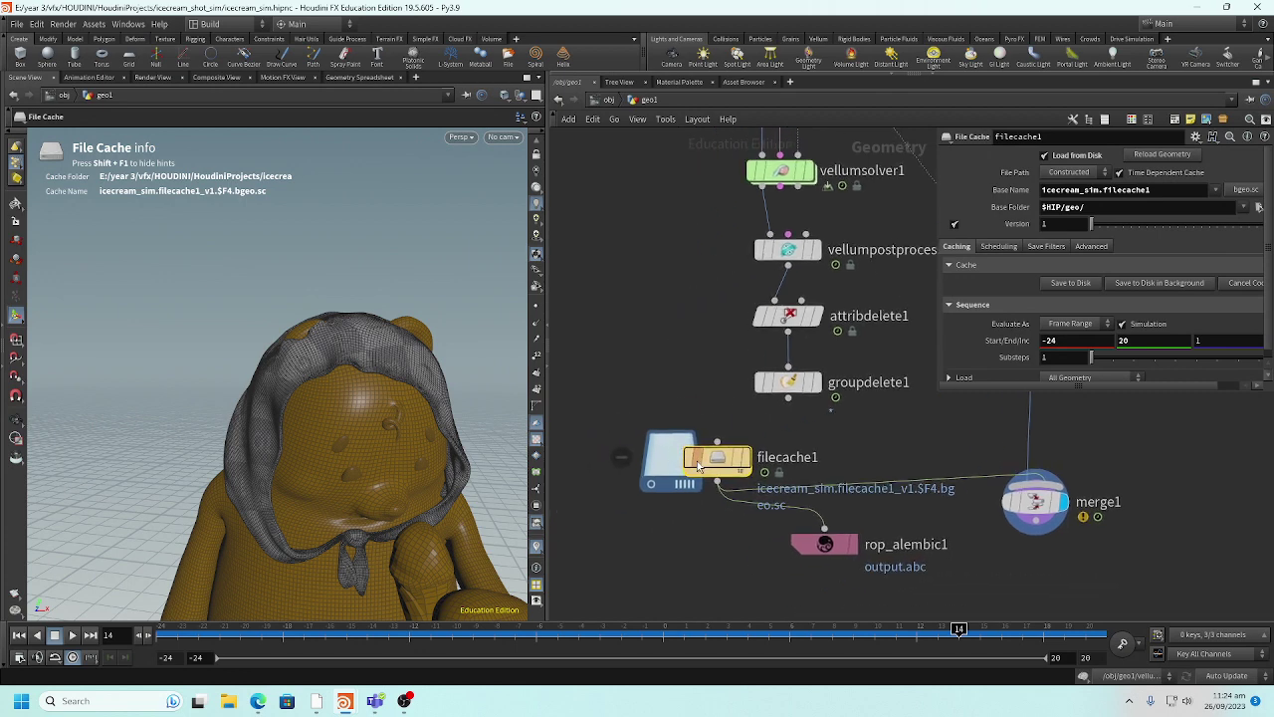
pyautogui.moveTo(698, 466)
pyautogui.mouseDown()
pyautogui.moveTo(669, 466)
pyautogui.moveTo(715, 460)
pyautogui.moveTo(692, 461)
pyautogui.mouseUp()
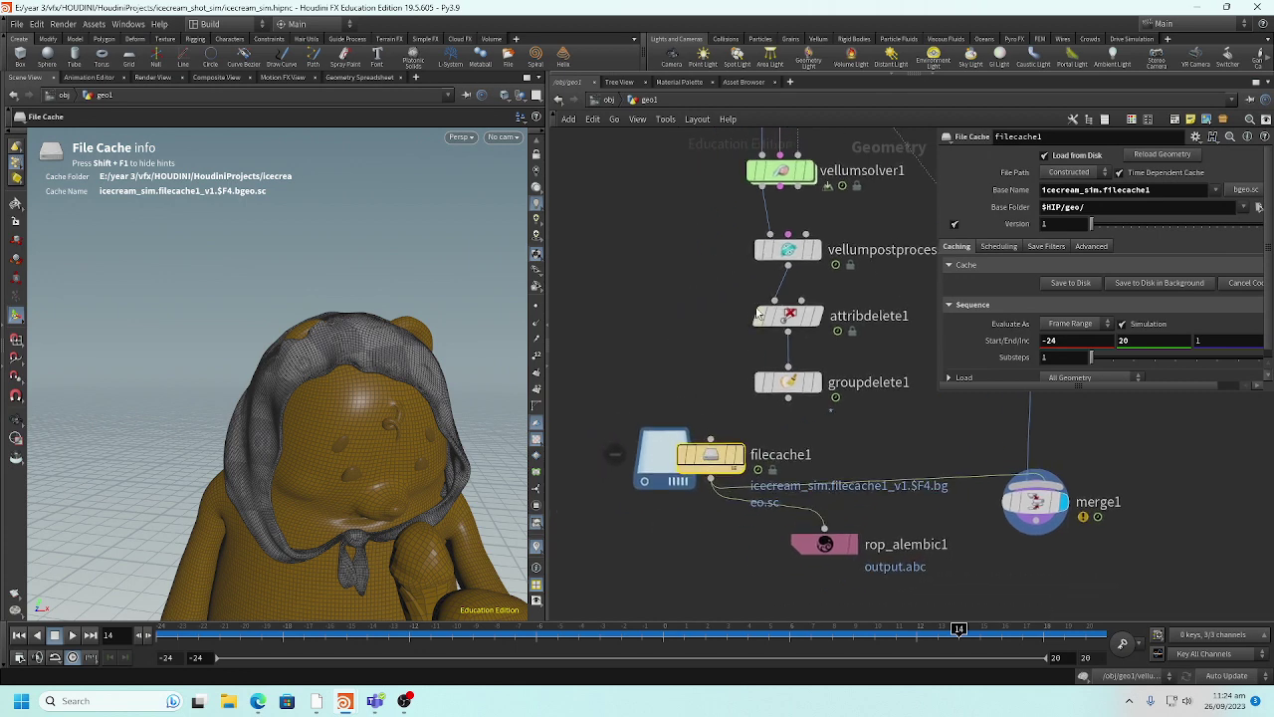
# - Review the cached scarf motion along the timeline and return the playhead to frame -24
pyautogui.moveTo(806, 381)
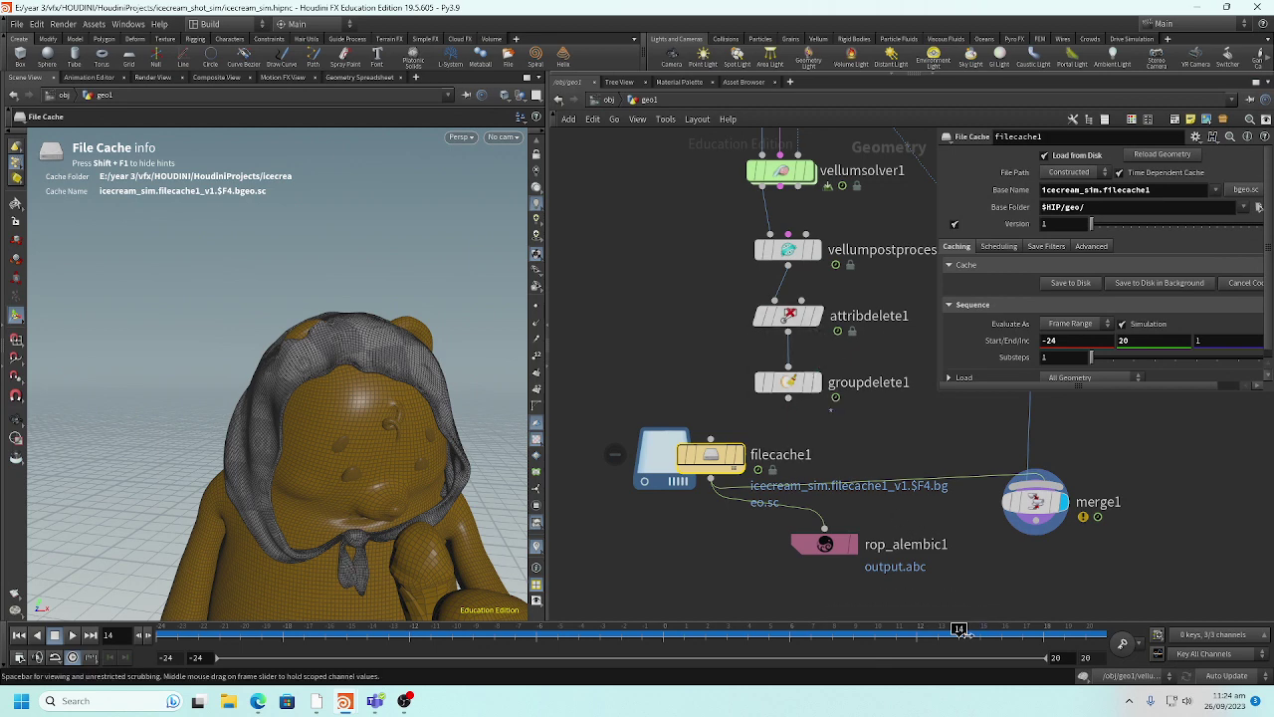
pyautogui.moveTo(962, 633); pyautogui.dragTo(792, 588)
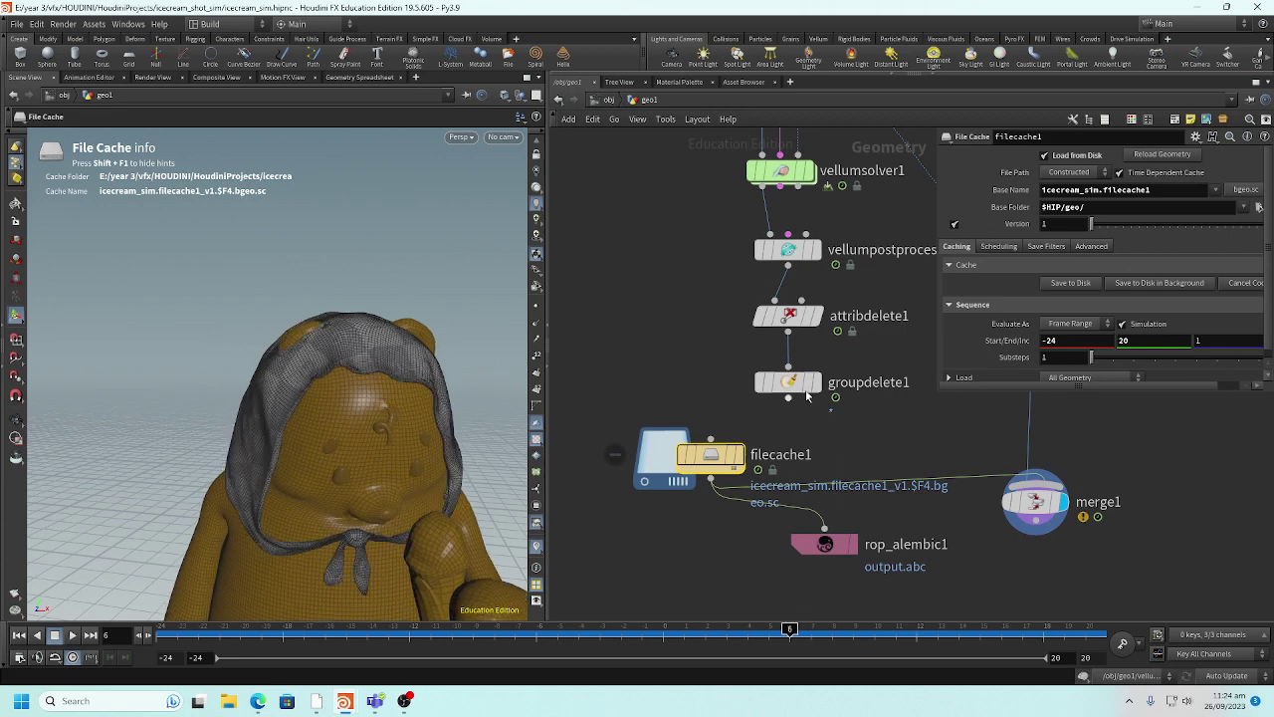
pyautogui.click(714, 460)
pyautogui.moveTo(1042, 529)
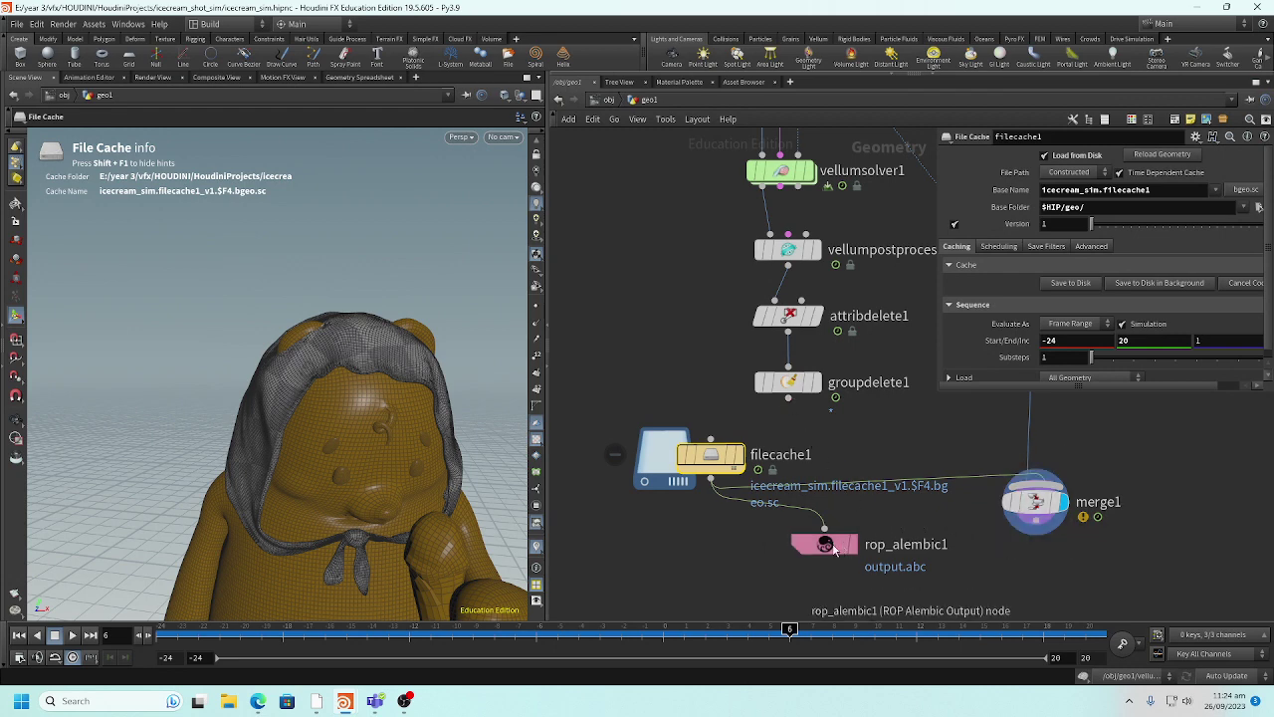
pyautogui.moveTo(1068, 632); pyautogui.dragTo(563, 612)
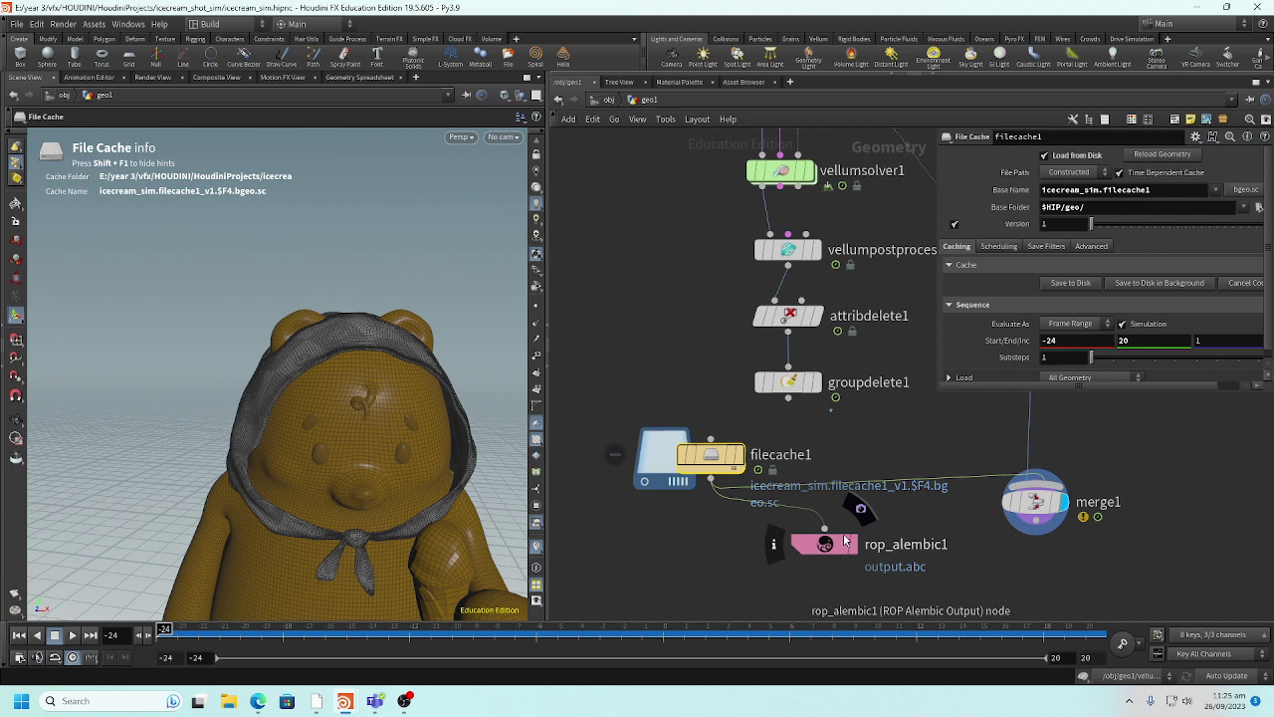
# - Reposition rop_alembic1 slightly lower beneath filecache1 and select it to show its export parameters
pyautogui.moveTo(839, 424); pyautogui.dragTo(820, 455, button='middle')
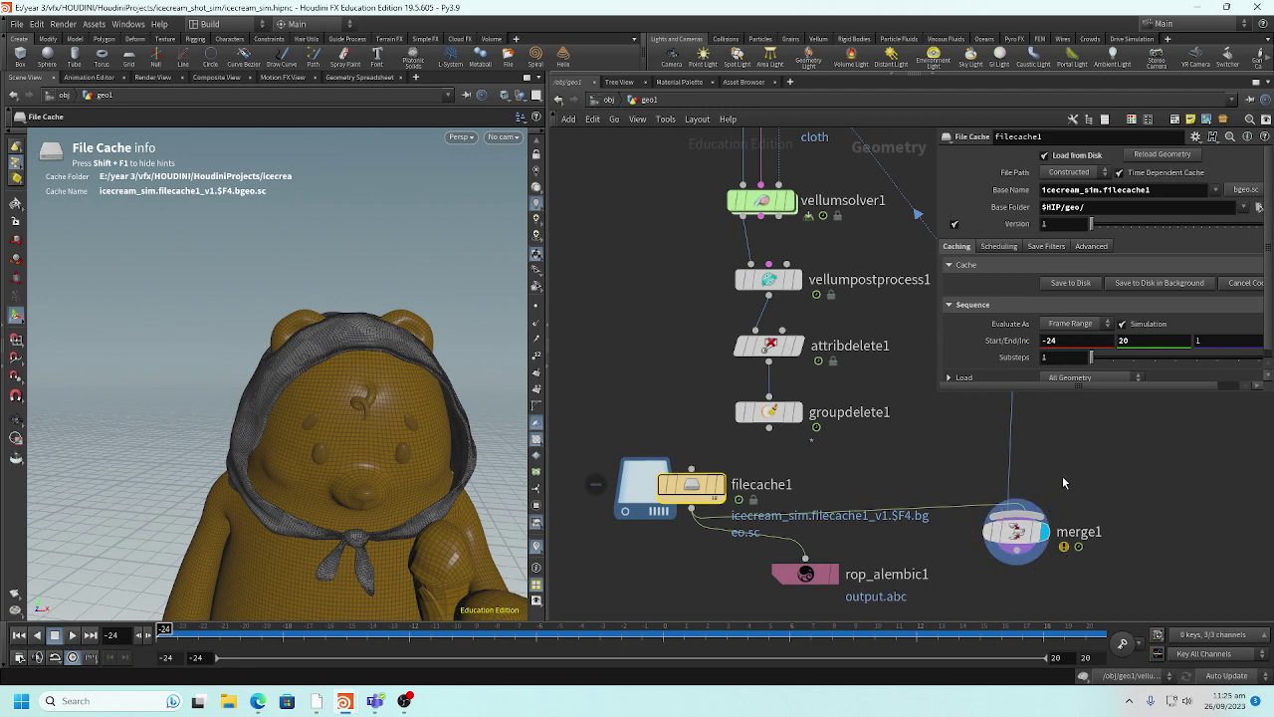
pyautogui.moveTo(1179, 476); pyautogui.dragTo(1033, 426, button='middle')
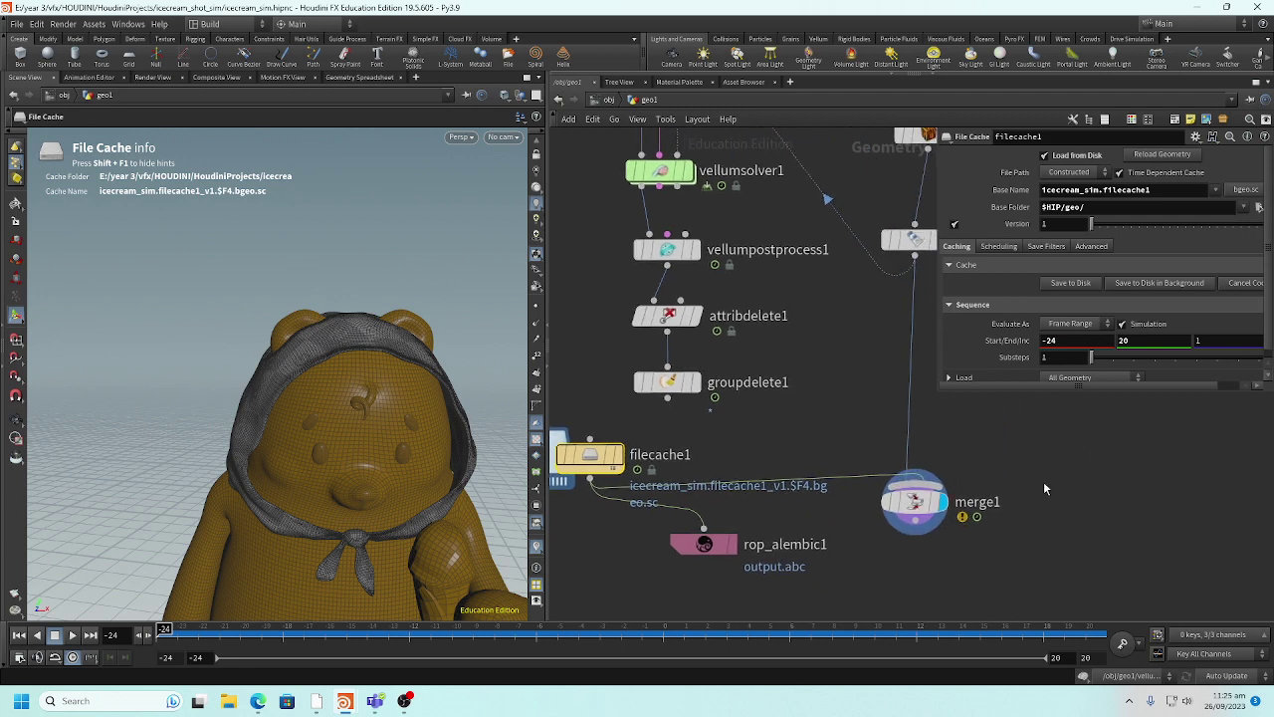
pyautogui.moveTo(711, 549); pyautogui.dragTo(684, 577)
pyautogui.click(684, 578)
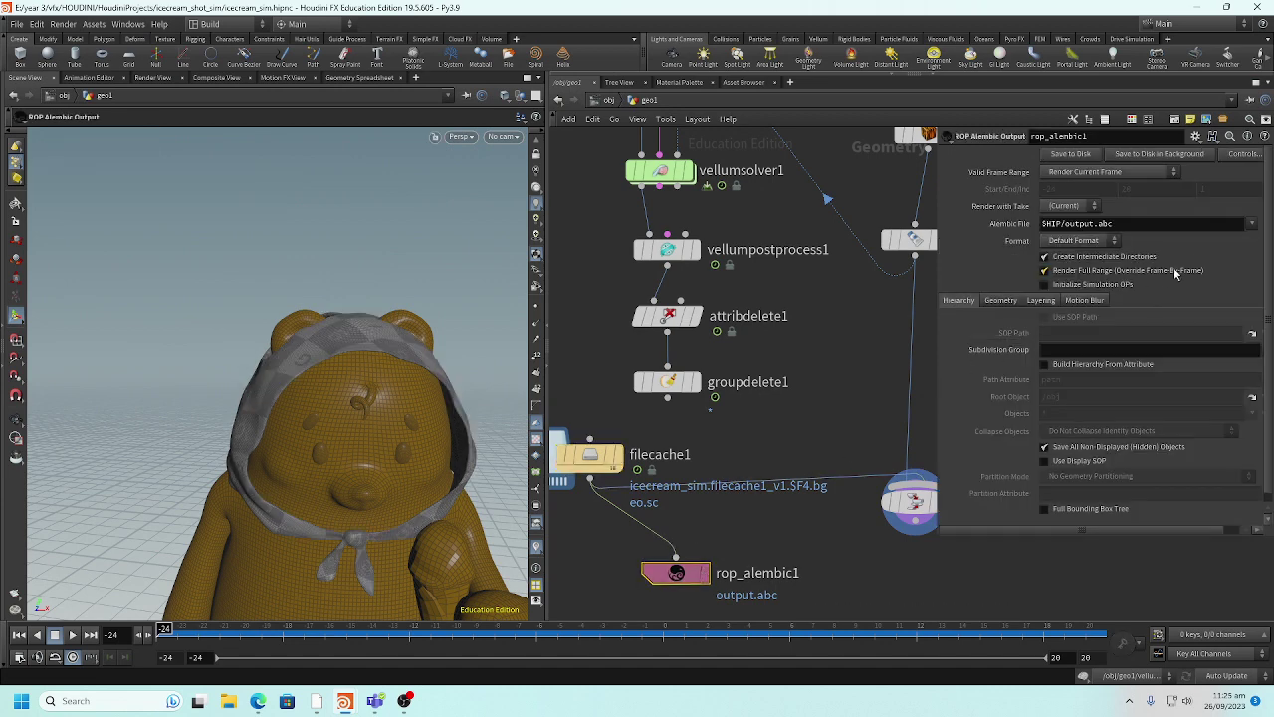